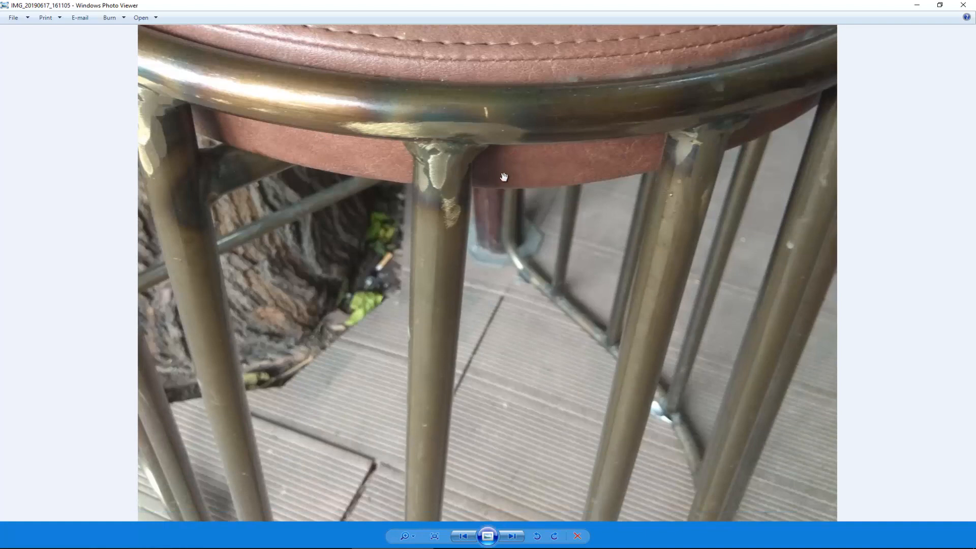
Step: Review the reference photos of the bar stool's seat edge and full frame, and switch to 3ds Max
{"action": "scroll", "coordinate": [469, 224], "scroll_direction": "down", "scroll_amount": 3}
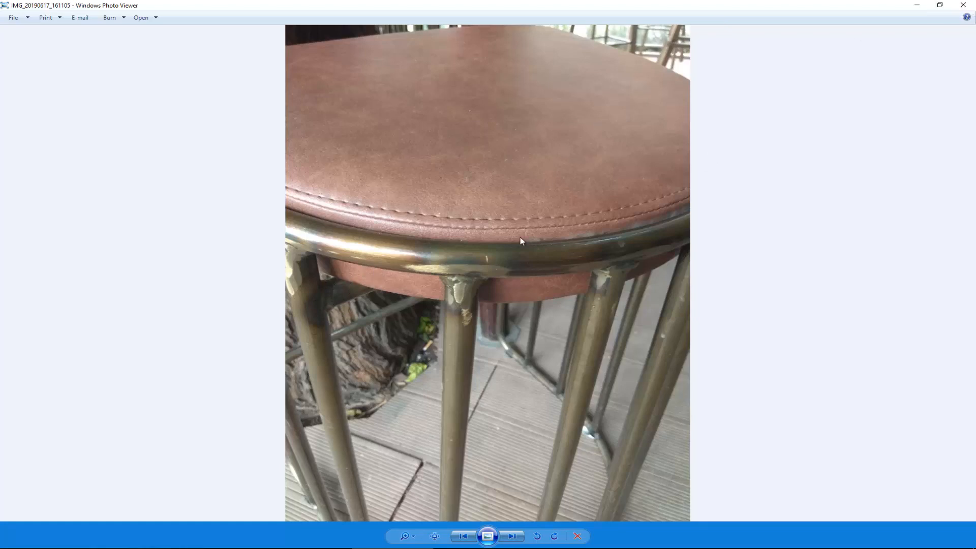
{"action": "key", "text": "Left"}
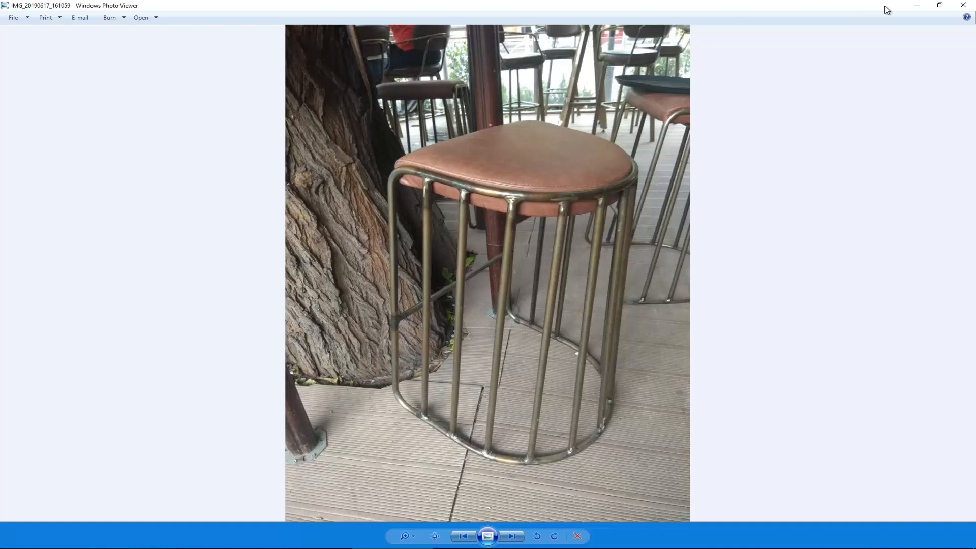
{"action": "left_click", "coordinate": [920, 6]}
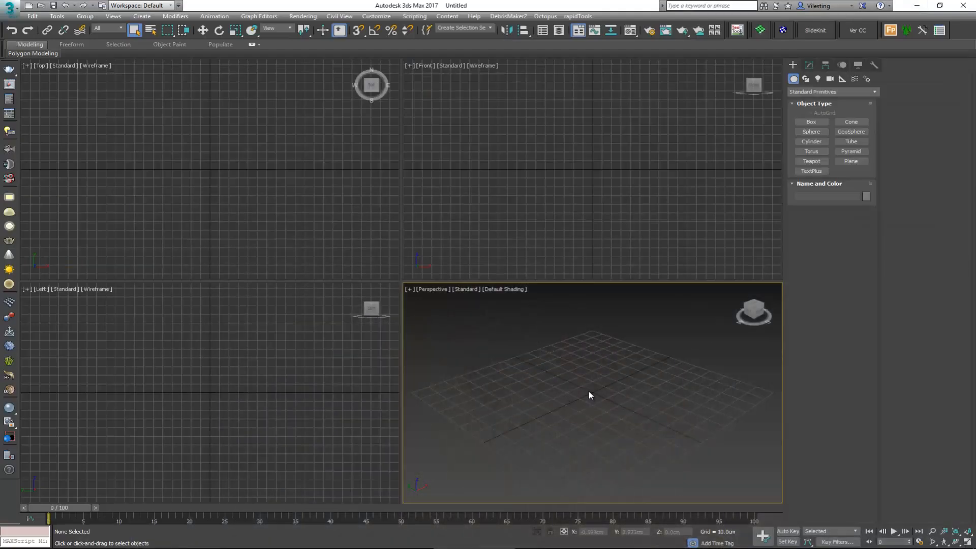
Step: Create a cylinder with a radius of about 23 cm at the grid centre and set its height to 72 cm
{"action": "left_click", "coordinate": [811, 141]}
{"action": "left_click_drag", "start_coordinate": [590, 394], "coordinate": [595, 371]}
{"action": "left_click", "coordinate": [598, 279]}
{"action": "middle_click_drag", "start_coordinate": [580, 328], "coordinate": [576, 357]}
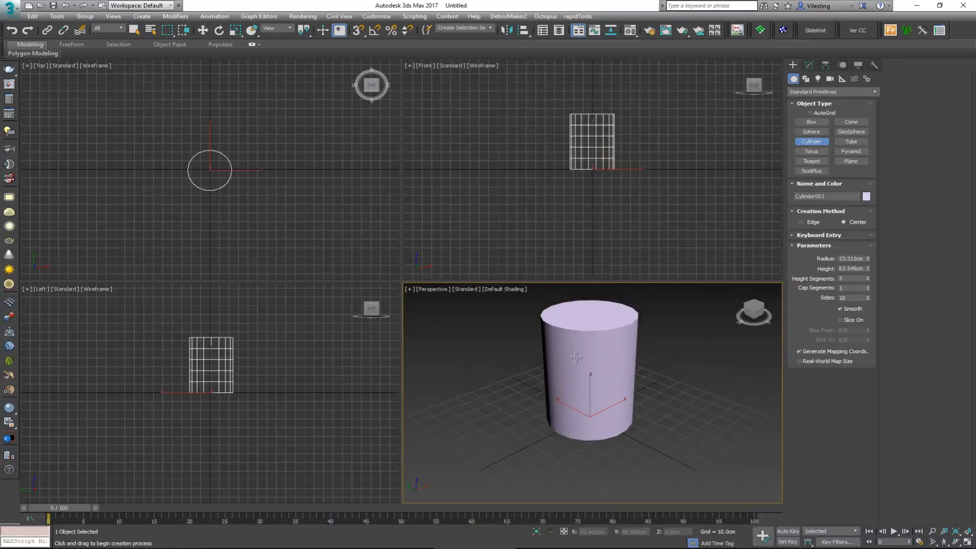
{"action": "scroll", "coordinate": [575, 357], "scroll_direction": "up", "scroll_amount": 1}
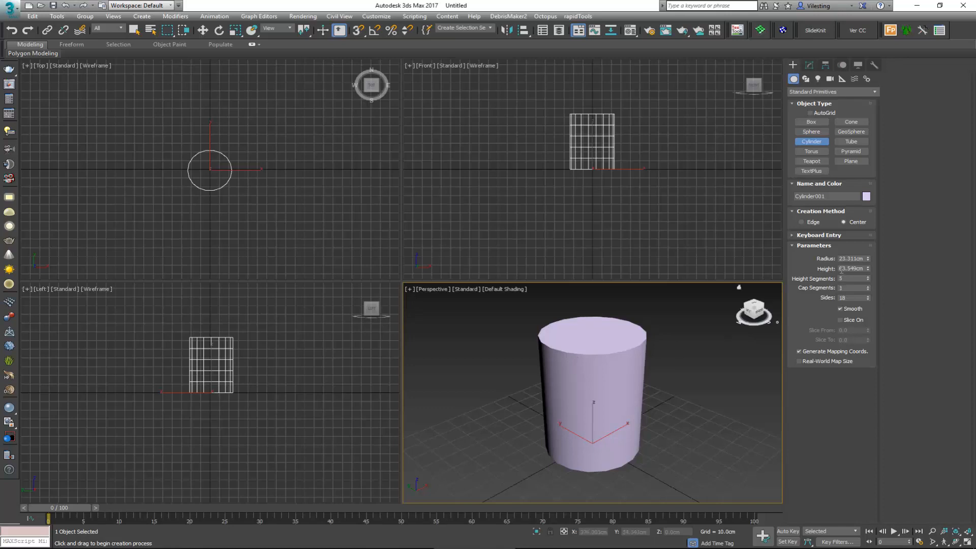
{"action": "left_click", "coordinate": [859, 268]}
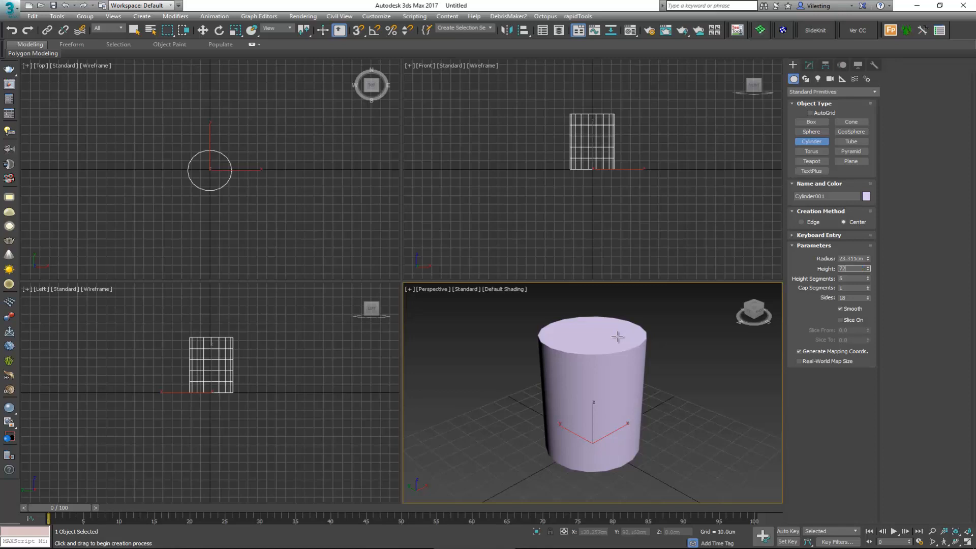
{"action": "key", "text": "Return"}
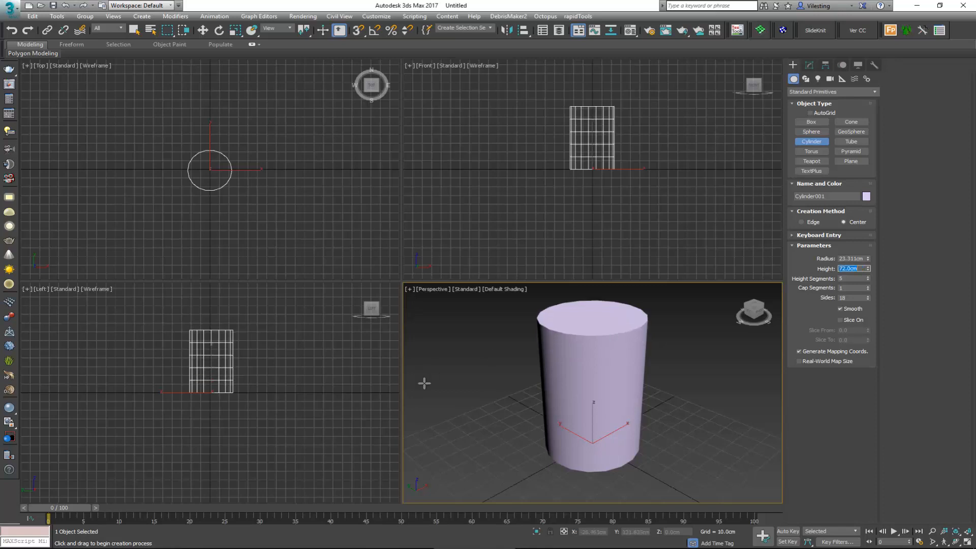
Step: Display edged faces in the perspective view and reduce the cylinder to 1 height segment
{"action": "middle_click_drag", "start_coordinate": [562, 387], "coordinate": [559, 391]}
{"action": "key", "text": "F4"}
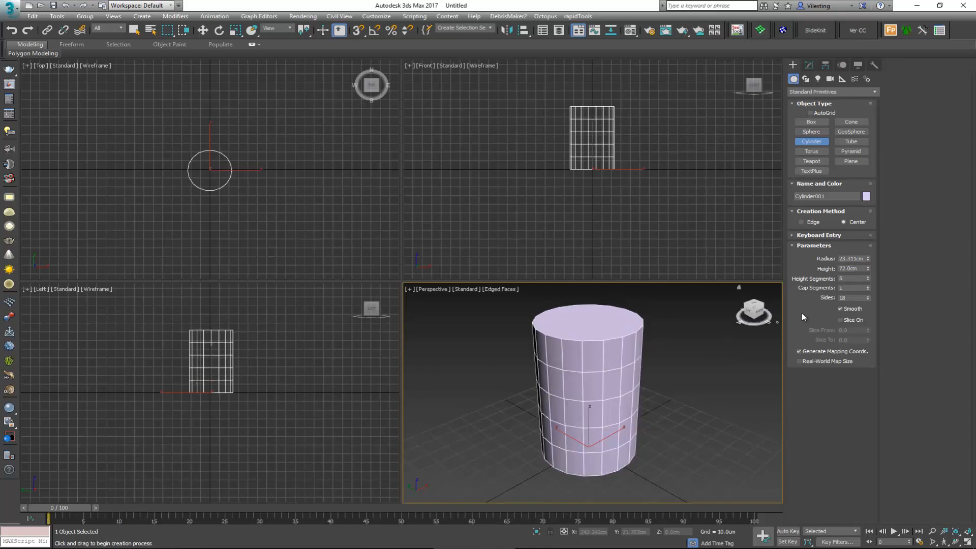
{"action": "right_click", "coordinate": [868, 278]}
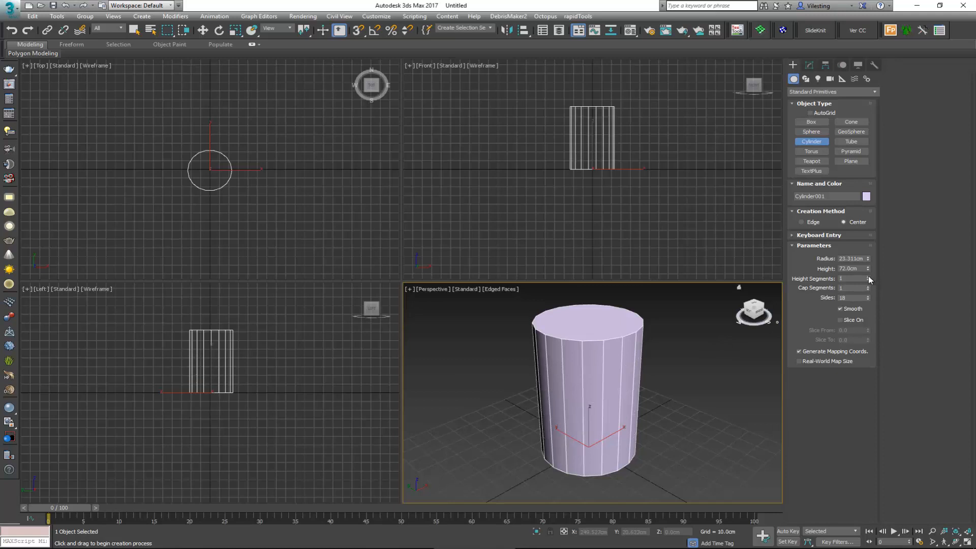
{"action": "right_click", "coordinate": [590, 395]}
{"action": "key", "text": "alt+w"}
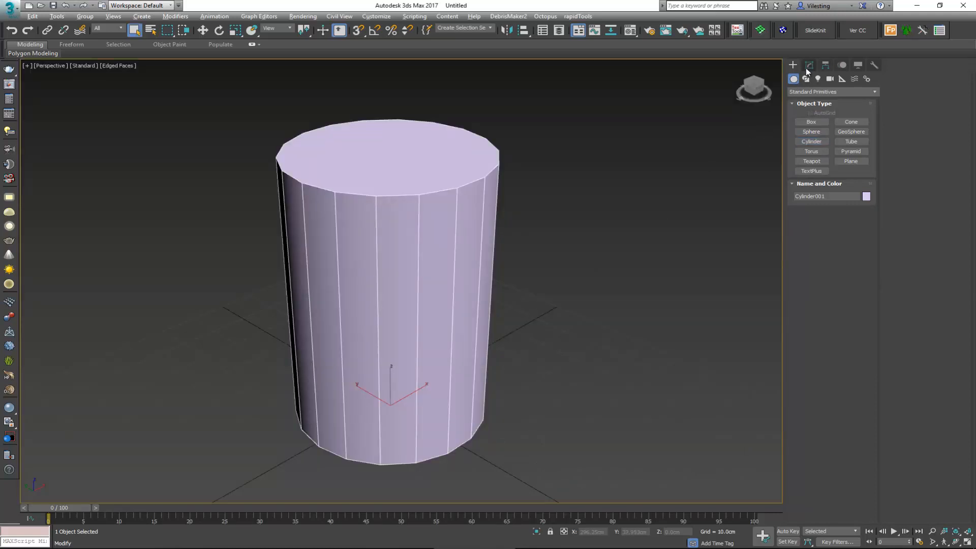
Step: Set the cylinder's radius to 22 cm
{"action": "left_click", "coordinate": [808, 66]}
{"action": "middle_click_drag", "start_coordinate": [541, 285], "coordinate": [534, 294], "text": "alt"}
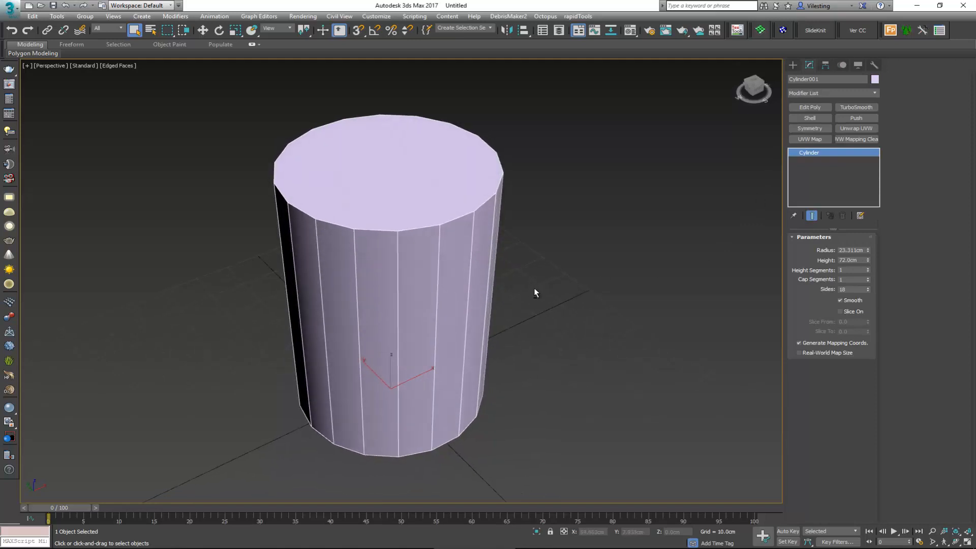
{"action": "double_click", "coordinate": [844, 251]}
{"action": "key", "text": "Return"}
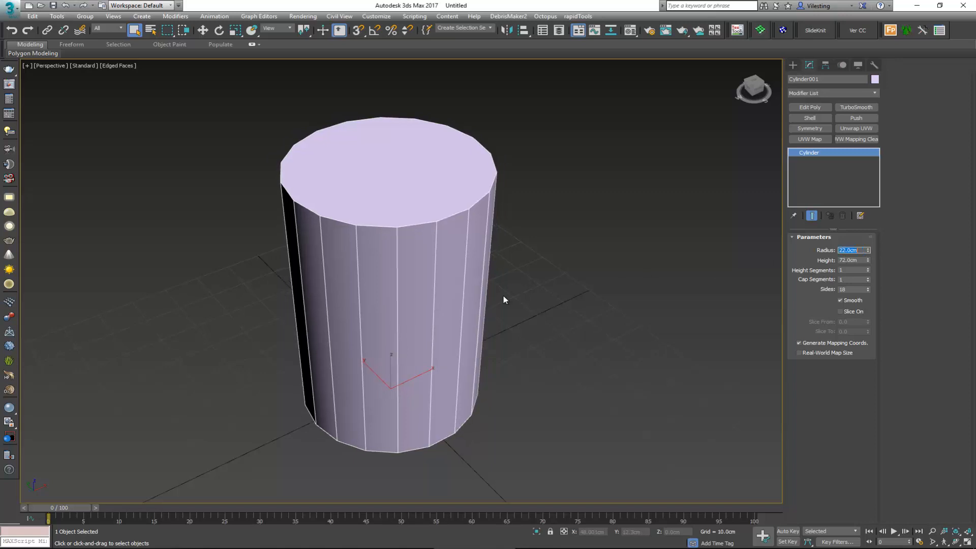
Step: Move the cylinder to the world origin by resetting its X and Y positions to 0
{"action": "mouse_move", "coordinate": [119, 236]}
{"action": "middle_mouse_down", "text": "alt"}
{"action": "mouse_move", "coordinate": [182, 223]}
{"action": "mouse_move", "coordinate": [130, 231]}
{"action": "middle_mouse_up", "text": "alt"}
{"action": "right_click", "coordinate": [372, 293]}
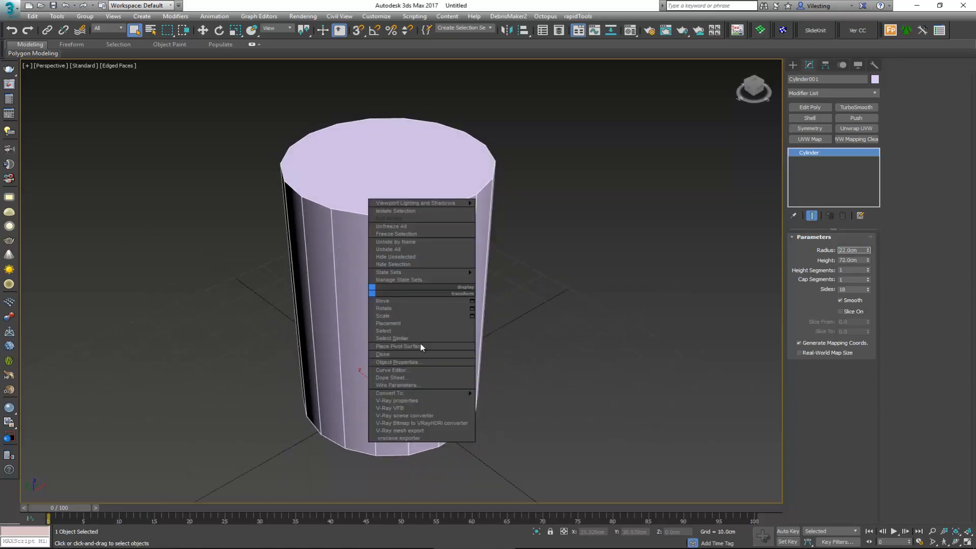
{"action": "left_click", "coordinate": [423, 345]}
{"action": "right_click", "coordinate": [611, 532]}
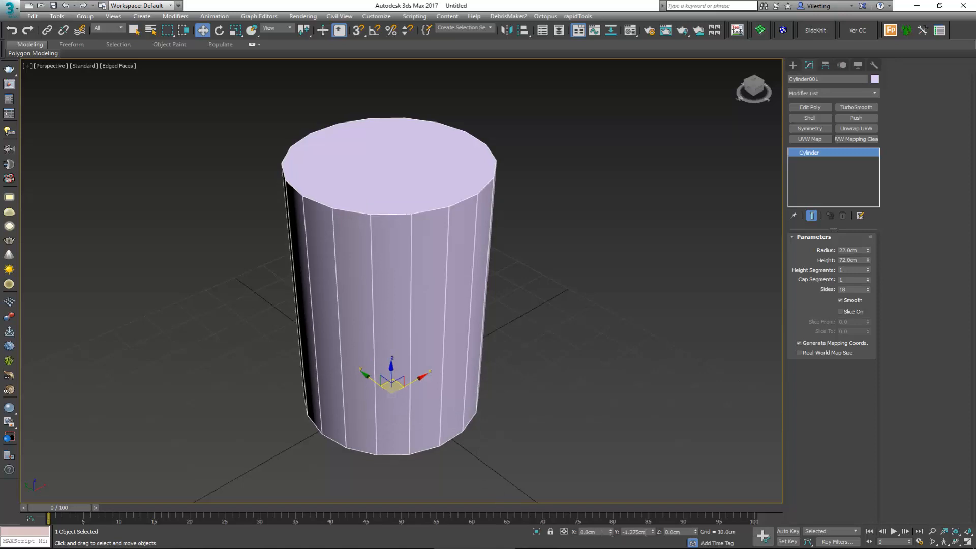
{"action": "right_click", "coordinate": [653, 532]}
Step: Clone the cylinder as one independent copy about 94 cm away along the X axis
{"action": "middle_click_drag", "start_coordinate": [418, 369], "coordinate": [368, 373]}
{"action": "scroll", "coordinate": [405, 382], "scroll_direction": "down", "scroll_amount": 3}
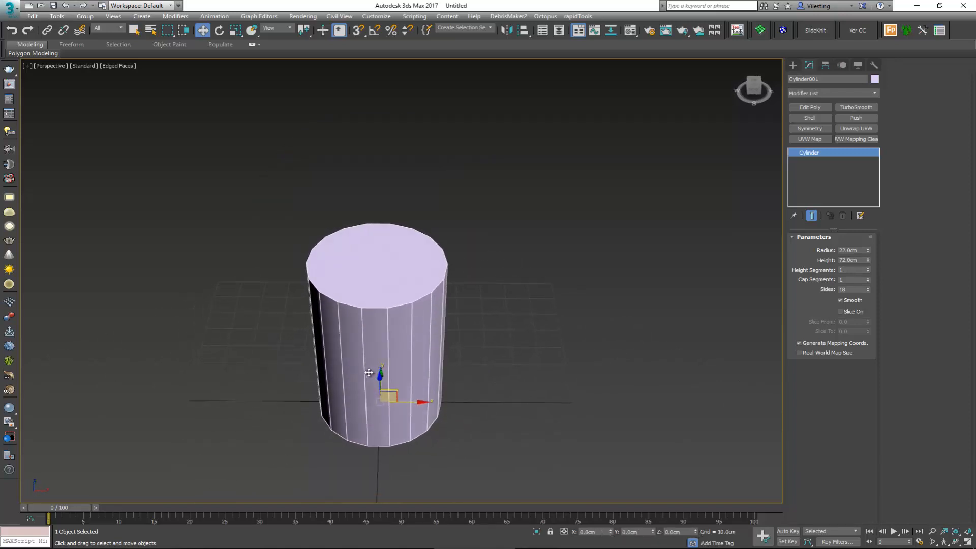
{"action": "left_click_drag", "start_coordinate": [424, 402], "coordinate": [676, 402], "text": "shift"}
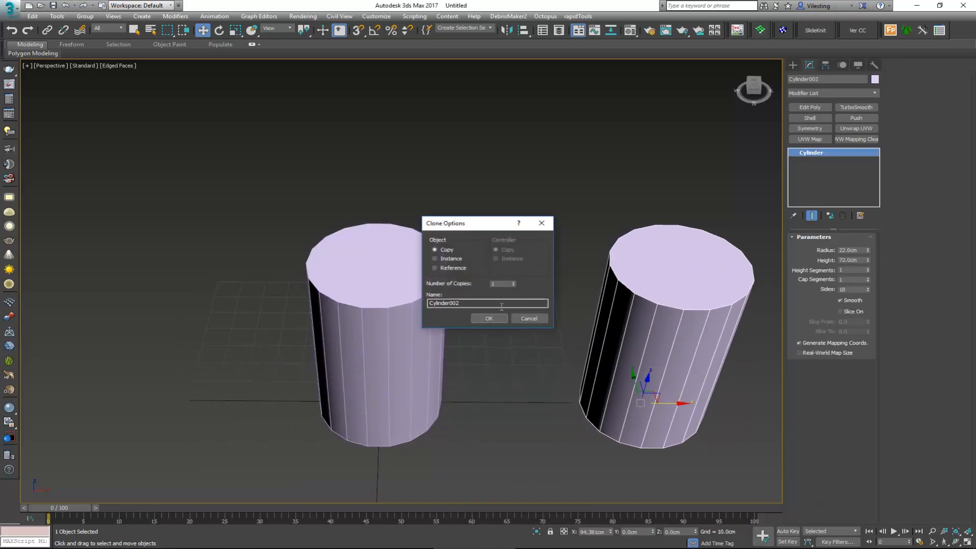
{"action": "left_click", "coordinate": [489, 317]}
Step: Add an Edit Poly modifier to the original cylinder and delete its top and bottom cap polygons
{"action": "mouse_move", "coordinate": [471, 306]}
{"action": "middle_mouse_down", "text": "alt"}
{"action": "mouse_move", "coordinate": [545, 307]}
{"action": "mouse_move", "coordinate": [444, 240]}
{"action": "middle_mouse_up", "text": "alt"}
{"action": "left_click", "coordinate": [445, 357]}
{"action": "scroll", "coordinate": [419, 284], "scroll_direction": "up", "scroll_amount": 1}
{"action": "middle_click_drag", "start_coordinate": [436, 366], "coordinate": [424, 320]}
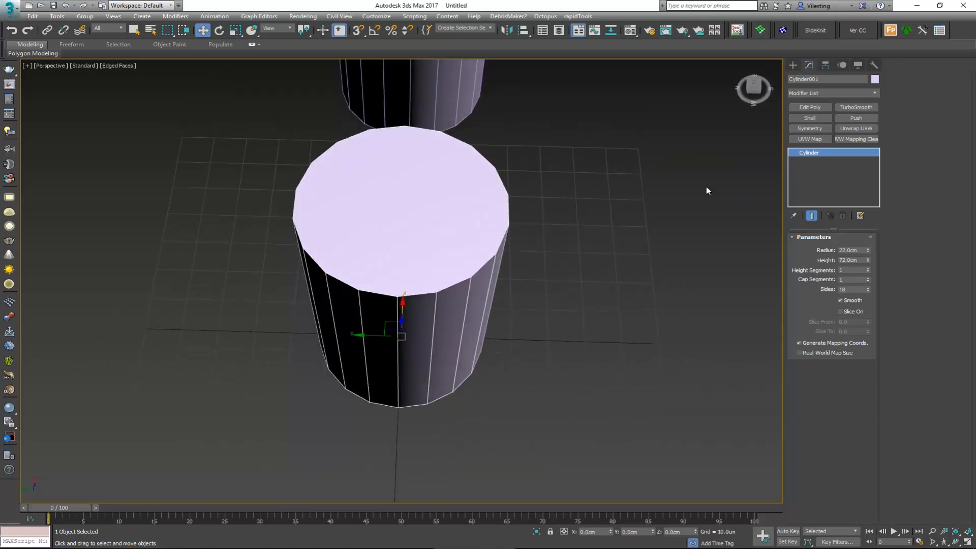
{"action": "left_click", "coordinate": [819, 108]}
{"action": "key", "text": "4"}
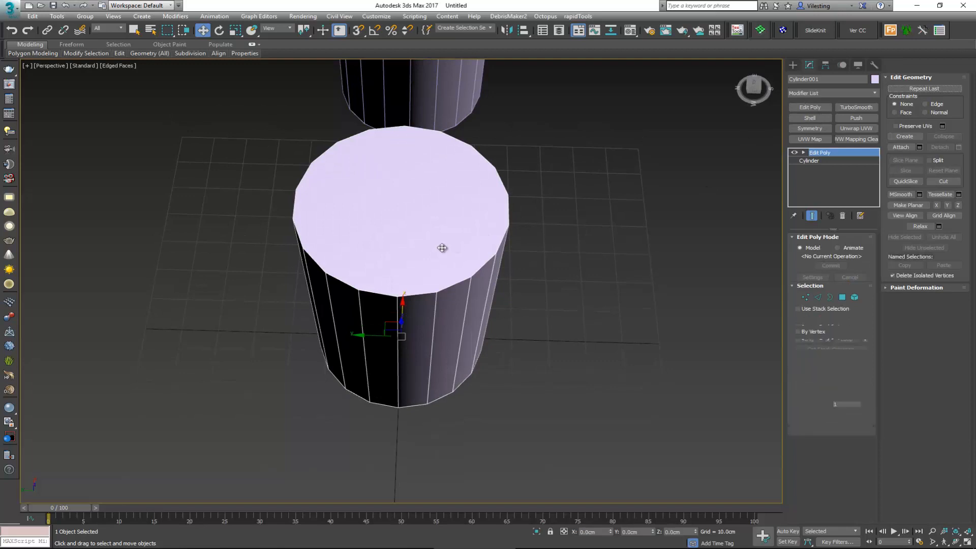
{"action": "left_click", "coordinate": [440, 270]}
{"action": "middle_click_drag", "start_coordinate": [440, 269], "coordinate": [440, 223], "text": "alt"}
{"action": "left_click", "coordinate": [448, 363], "text": "ctrl"}
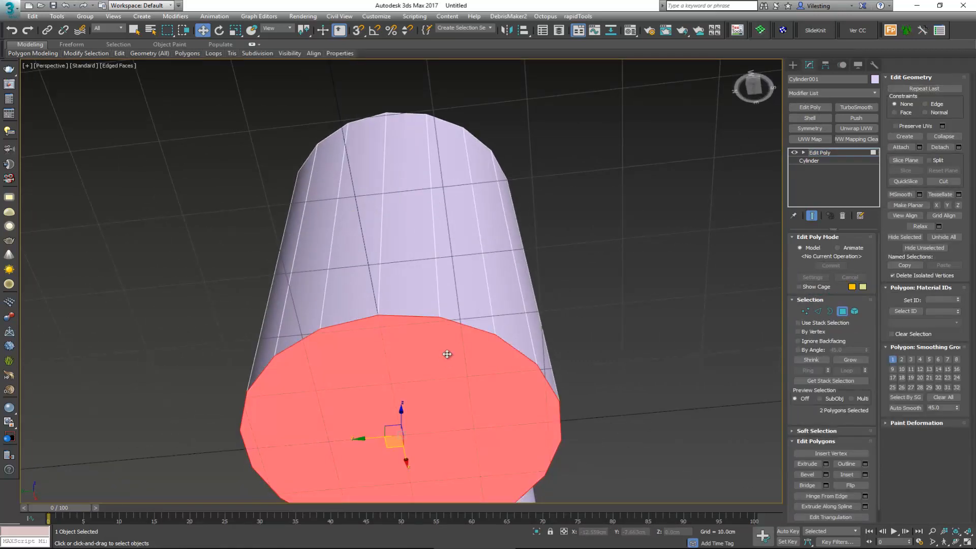
{"action": "key", "text": "Delete"}
Step: Delete the side polygons on the negative-Y half of the original cylinder, keeping an open half shell
{"action": "scroll", "coordinate": [449, 325], "scroll_direction": "down", "scroll_amount": 3}
{"action": "middle_click_drag", "start_coordinate": [453, 316], "coordinate": [479, 401], "text": "alt"}
{"action": "left_click_drag", "start_coordinate": [469, 357], "coordinate": [437, 404]}
{"action": "middle_click_drag", "start_coordinate": [458, 388], "coordinate": [413, 370]}
{"action": "key", "text": "Delete"}
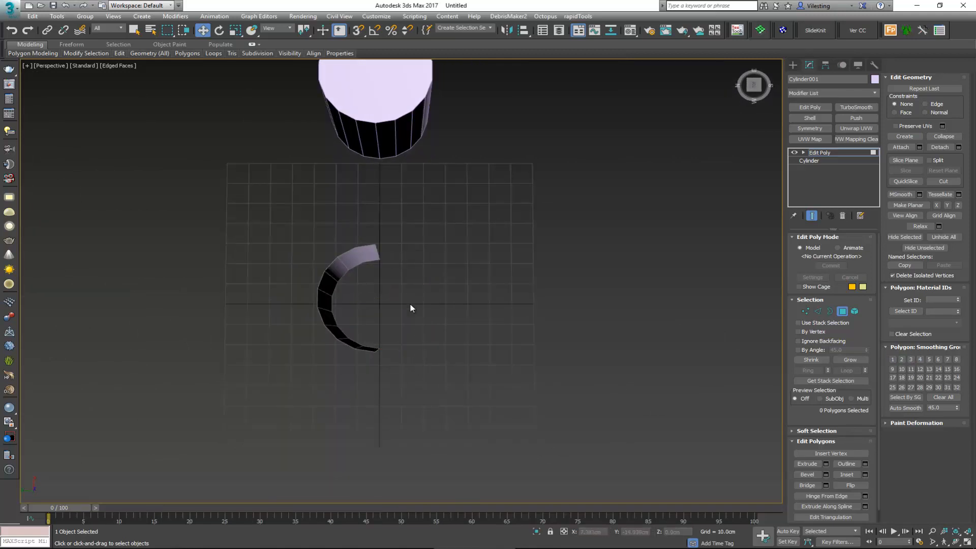
Step: Extrude the half shell's two open vertical edges along negative Y in successive straight segments, snapping each to the copied cylinder's vertices
{"action": "middle_click_drag", "start_coordinate": [412, 309], "coordinate": [396, 264], "text": "alt"}
{"action": "key", "text": "2"}
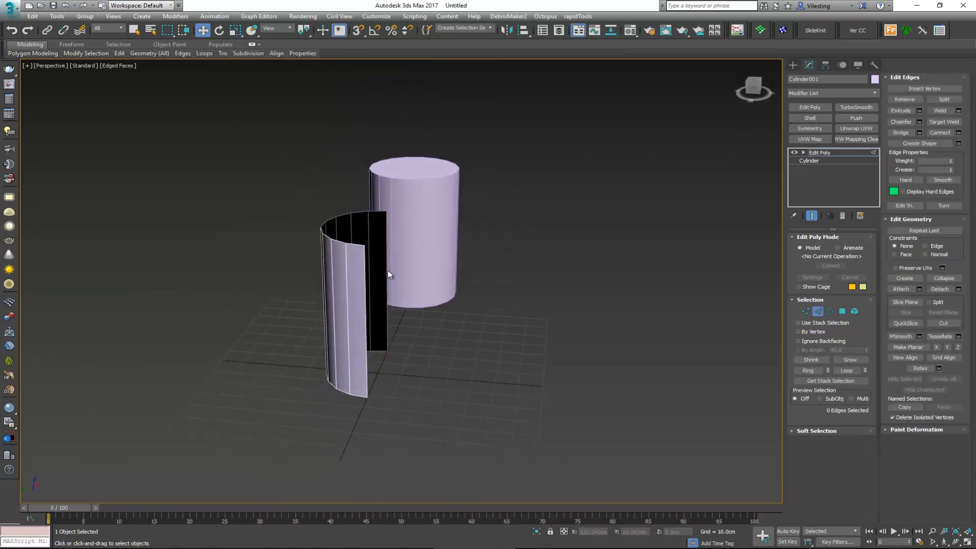
{"action": "left_click", "coordinate": [388, 275]}
{"action": "left_click", "coordinate": [364, 316], "text": "ctrl"}
{"action": "scroll", "coordinate": [386, 279], "scroll_direction": "up", "scroll_amount": 3}
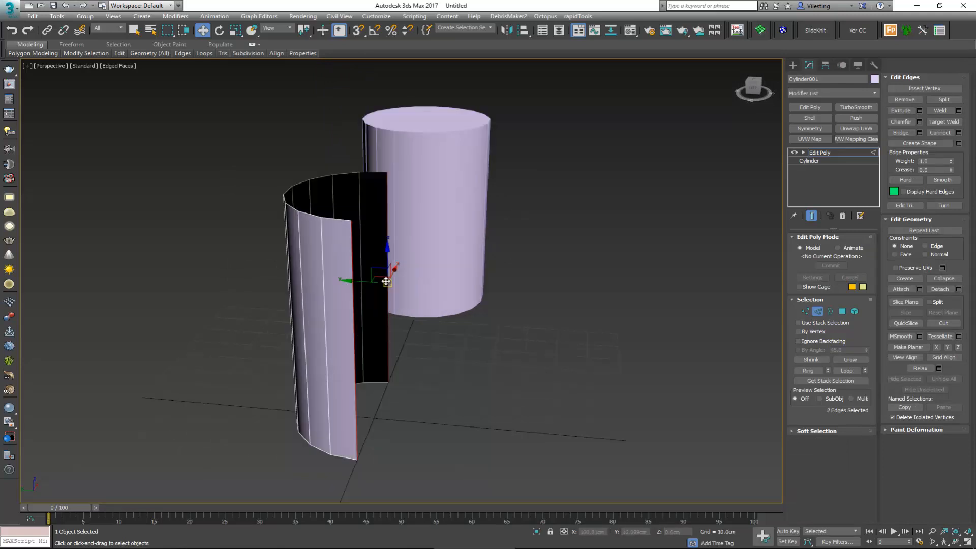
{"action": "mouse_move", "coordinate": [386, 279]}
{"action": "middle_mouse_down", "text": "alt"}
{"action": "mouse_move", "coordinate": [390, 306]}
{"action": "mouse_move", "coordinate": [381, 294]}
{"action": "middle_mouse_up", "text": "alt"}
{"action": "key", "text": "s"}
{"action": "left_click_drag", "start_coordinate": [376, 297], "coordinate": [425, 269]}
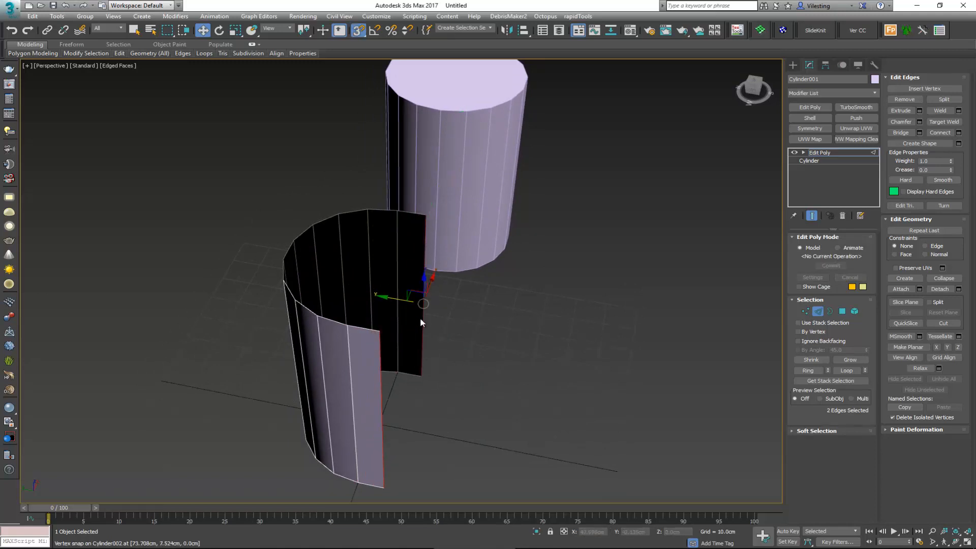
{"action": "left_click_drag", "start_coordinate": [388, 299], "coordinate": [492, 102]}
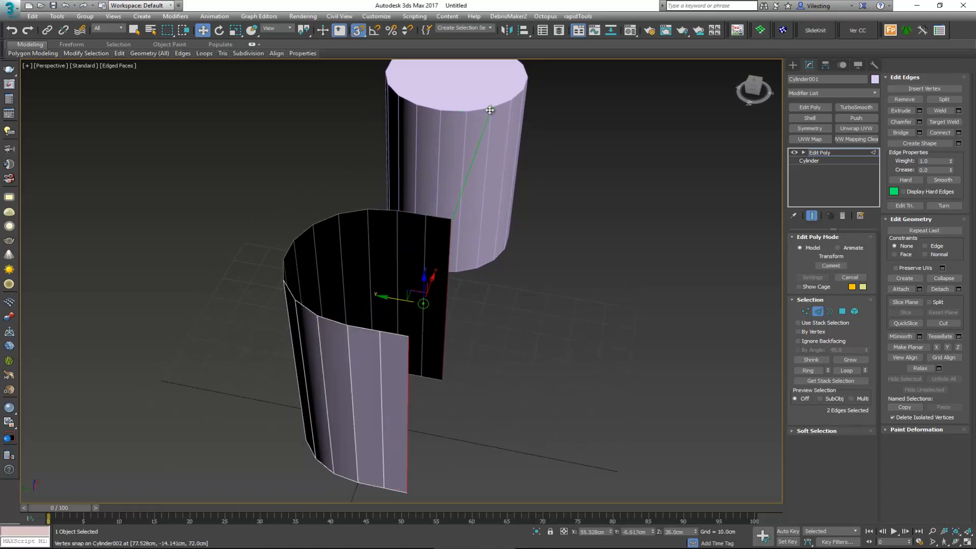
{"action": "left_click_drag", "start_coordinate": [447, 282], "coordinate": [511, 101]}
{"action": "left_click_drag", "start_coordinate": [438, 306], "coordinate": [526, 86]}
{"action": "middle_click_drag", "start_coordinate": [494, 225], "coordinate": [526, 139], "text": "alt"}
{"action": "left_click", "coordinate": [818, 312]}
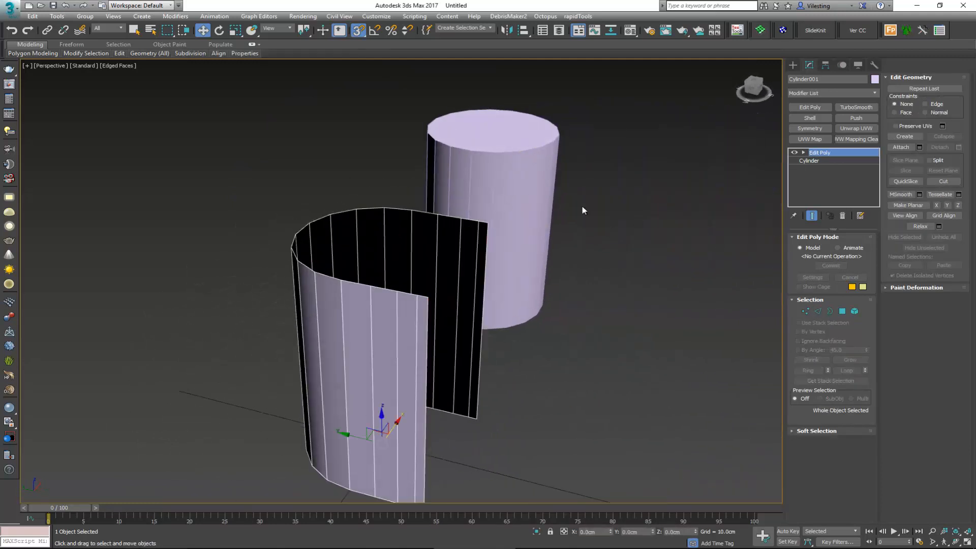
Step: Compare the U-shaped shell with the full stool reference photo, and return to 3ds Max
{"action": "middle_click_drag", "start_coordinate": [375, 340], "coordinate": [396, 395], "text": "alt"}
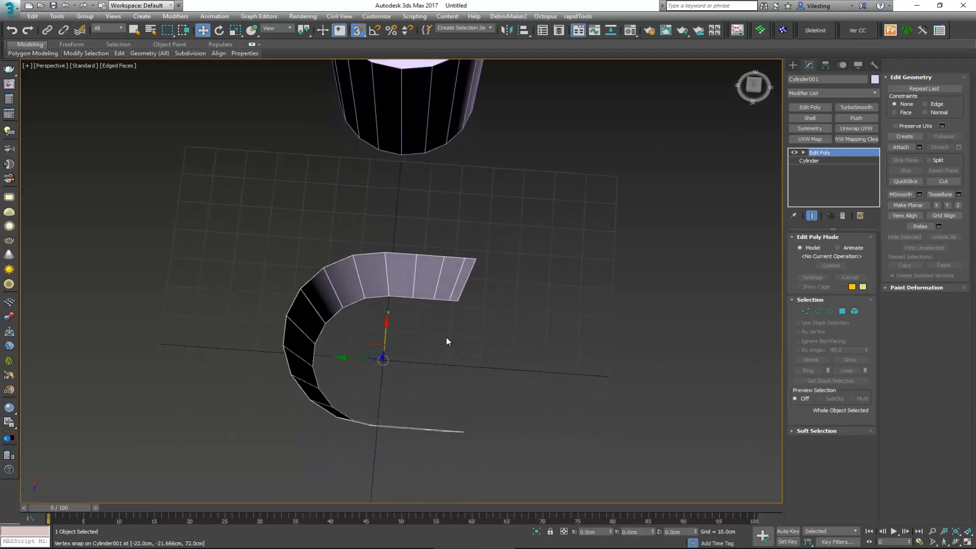
{"action": "middle_click_drag", "start_coordinate": [444, 370], "coordinate": [409, 304], "text": "alt"}
{"action": "left_click", "coordinate": [390, 544]}
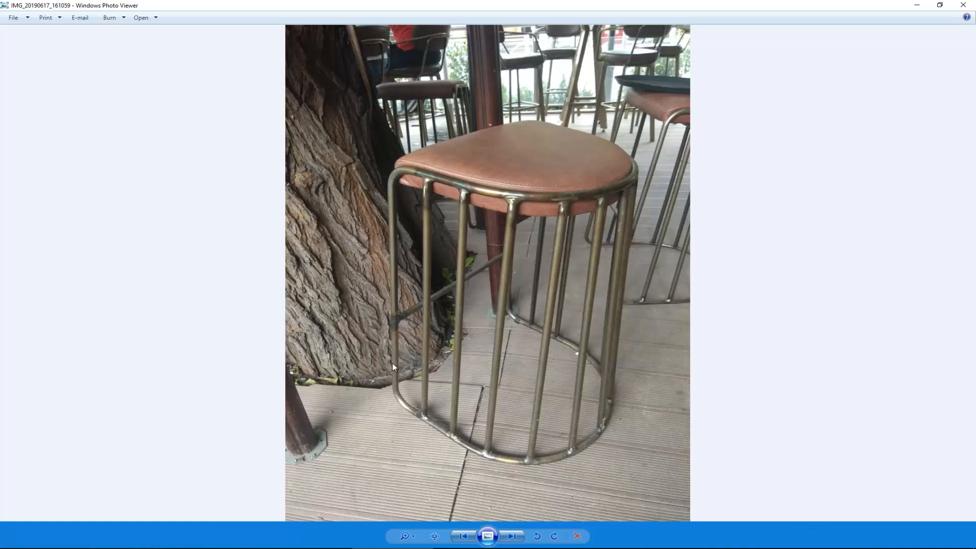
{"action": "left_click", "coordinate": [913, 11]}
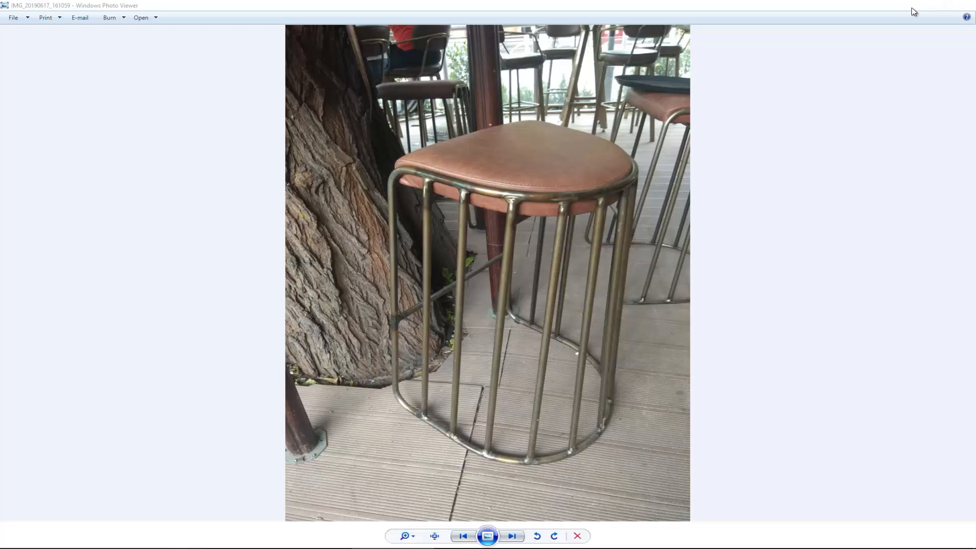
{"action": "mouse_move", "coordinate": [422, 278]}
{"action": "middle_mouse_down", "text": "alt"}
{"action": "mouse_move", "coordinate": [440, 276]}
{"action": "mouse_move", "coordinate": [426, 283]}
{"action": "middle_mouse_up", "text": "alt"}
Step: Scale the two open end edges of the shell shorter along Z to bevel its upper and lower corners
{"action": "key", "text": "2"}
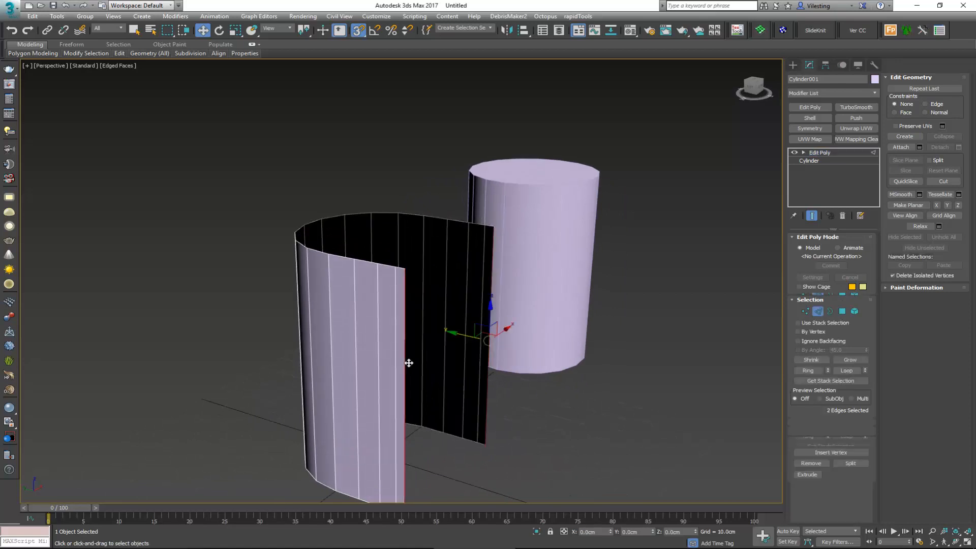
{"action": "left_click", "coordinate": [407, 363]}
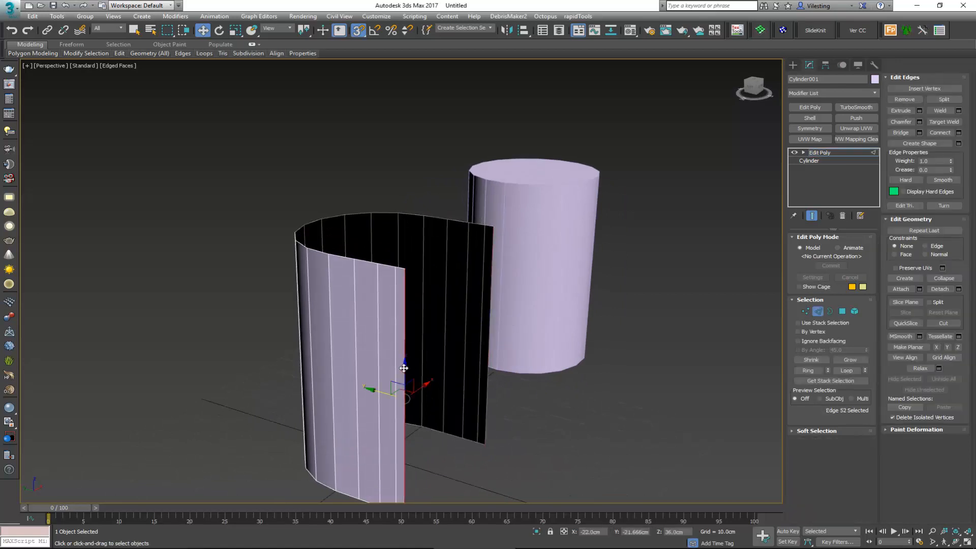
{"action": "left_click", "coordinate": [488, 339], "text": "ctrl"}
{"action": "scroll", "coordinate": [453, 321], "scroll_direction": "up", "scroll_amount": 5}
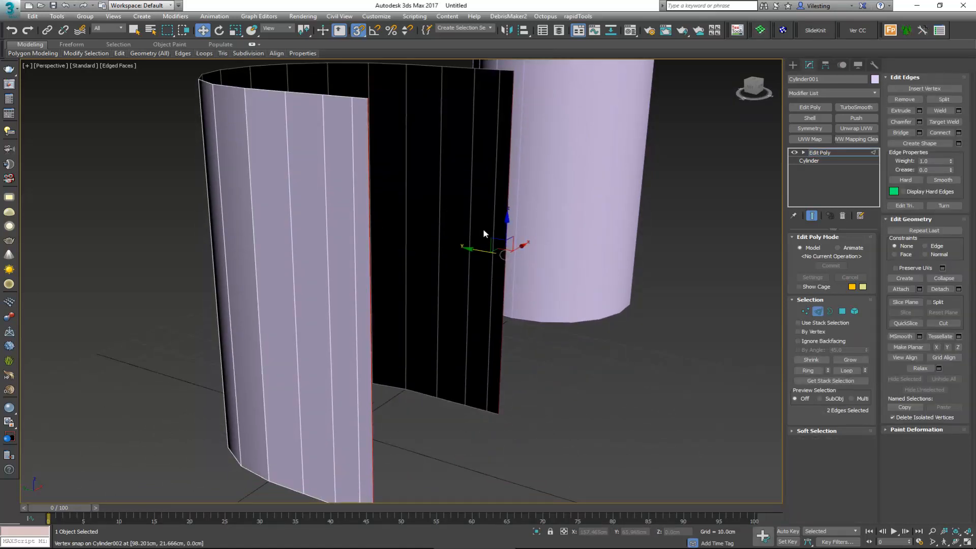
{"action": "key", "text": "r"}
{"action": "left_click_drag", "start_coordinate": [508, 217], "coordinate": [507, 222]}
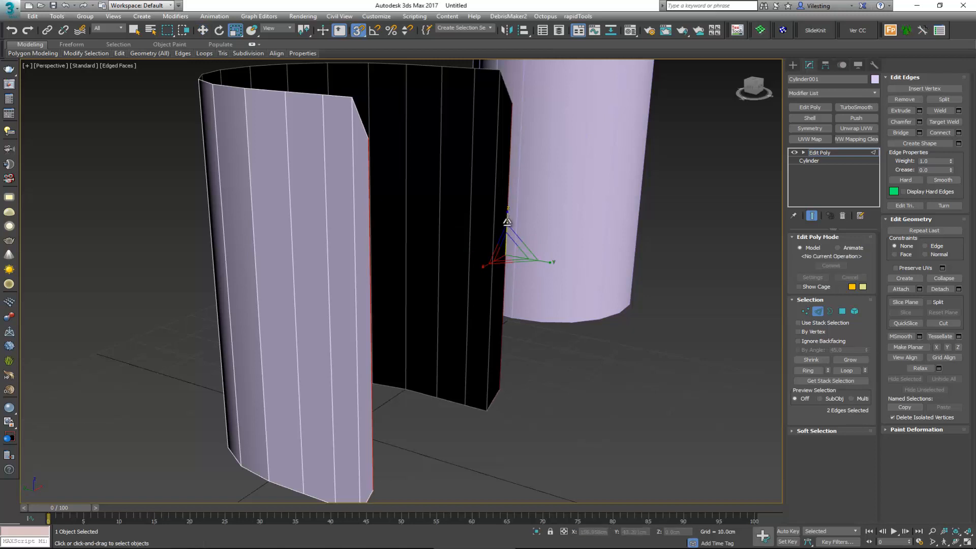
Step: Move the pair of vertical edges next to the shell's open ends about 1.2 cm along Y with snapping off
{"action": "left_click", "coordinate": [355, 276]}
{"action": "key", "text": "ctrl+z"}
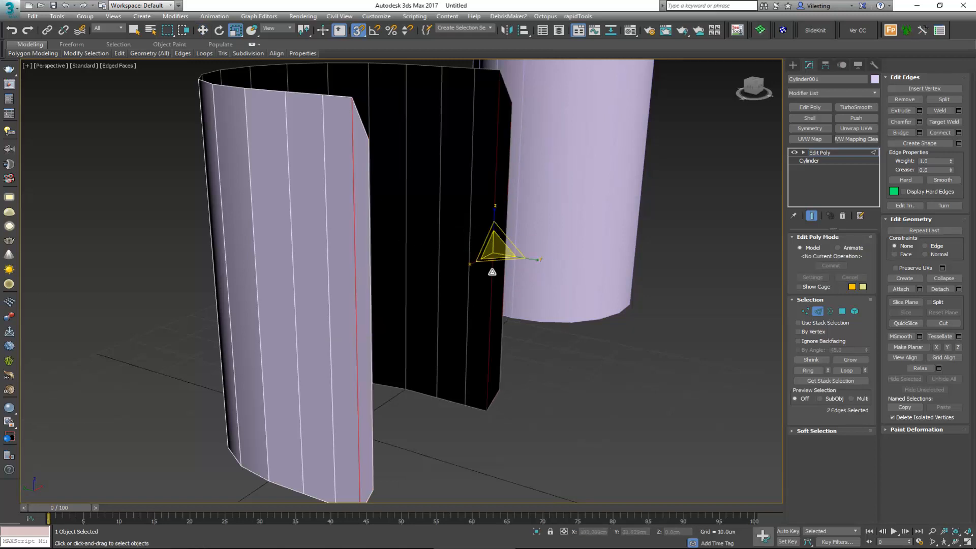
{"action": "middle_click_drag", "start_coordinate": [484, 260], "coordinate": [495, 266], "text": "alt"}
{"action": "key", "text": "w"}
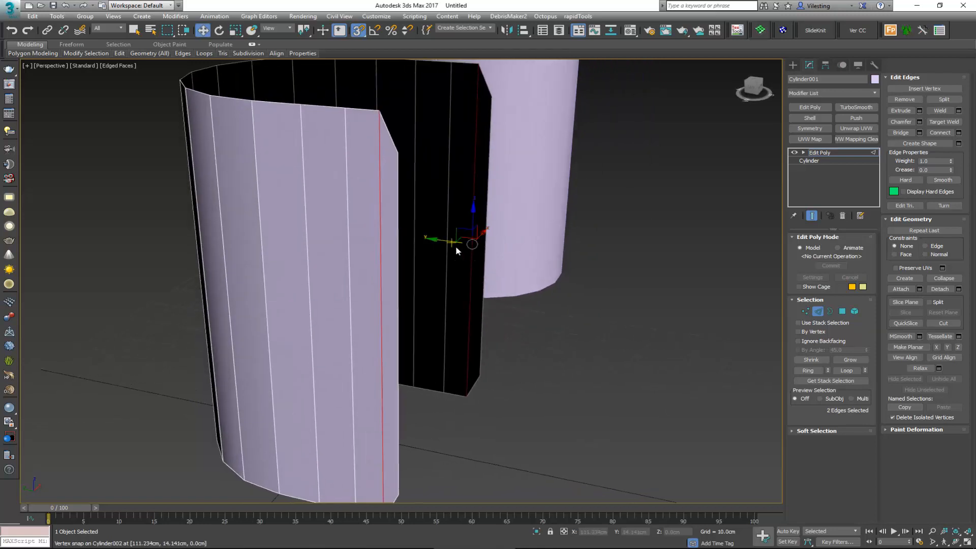
{"action": "key", "text": "s"}
{"action": "left_click_drag", "start_coordinate": [448, 244], "coordinate": [442, 244]}
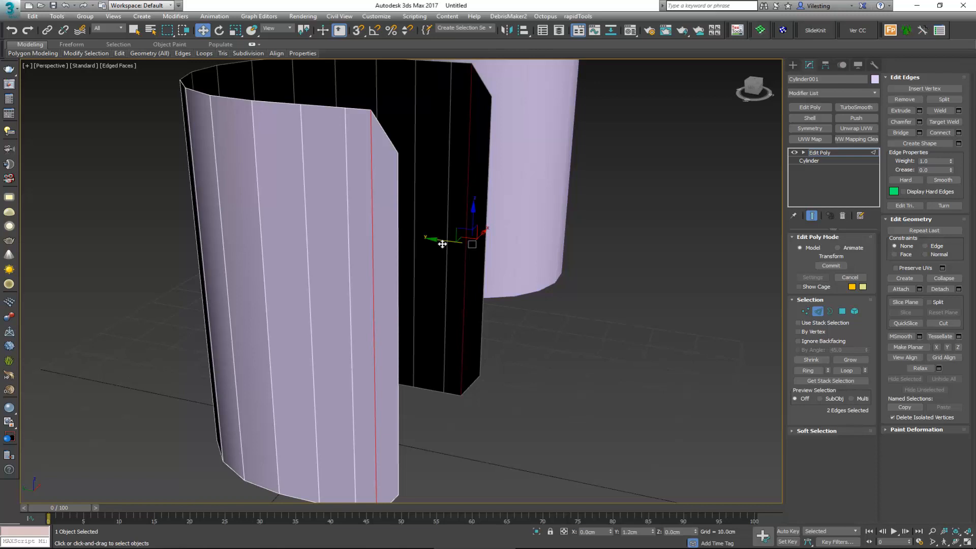
Step: Switch from edge to vertex editing and select all the vertices along the U-shaped shell's lower rim
{"action": "middle_click_drag", "start_coordinate": [453, 218], "coordinate": [429, 209], "text": "alt"}
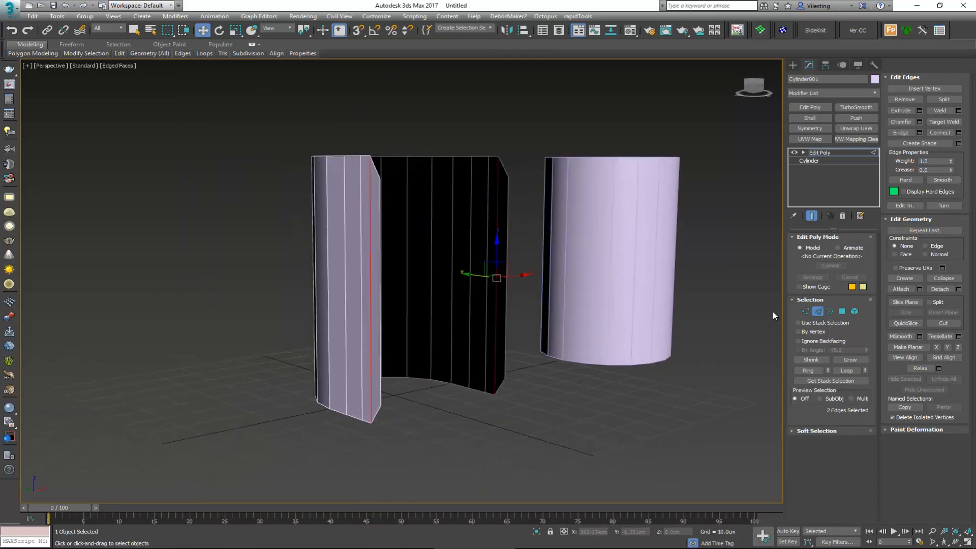
{"action": "left_click", "coordinate": [816, 312]}
{"action": "middle_click_drag", "start_coordinate": [742, 313], "coordinate": [484, 305], "text": "alt"}
{"action": "key", "text": "1"}
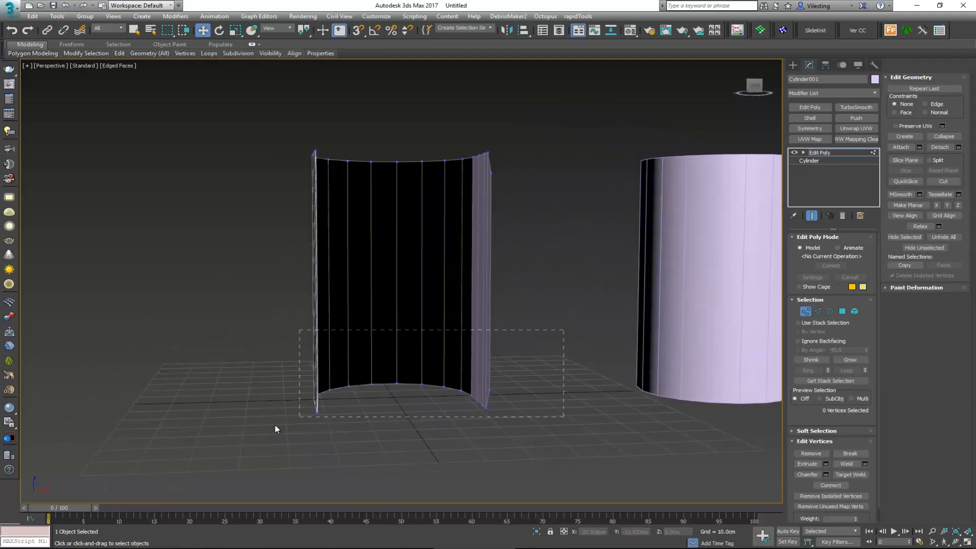
{"action": "left_click_drag", "start_coordinate": [276, 429], "coordinate": [232, 446]}
{"action": "middle_click_drag", "start_coordinate": [233, 446], "coordinate": [437, 412], "text": "alt"}
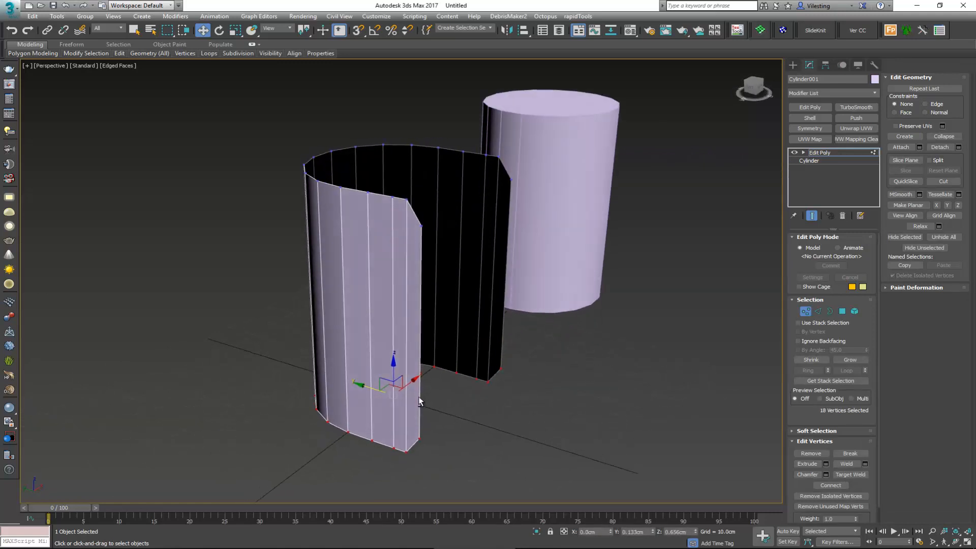
Step: Check the stool reference photo and scale the lower-rim vertices outward in the XY plane so the shell flares toward its base
{"action": "left_click", "coordinate": [407, 546]}
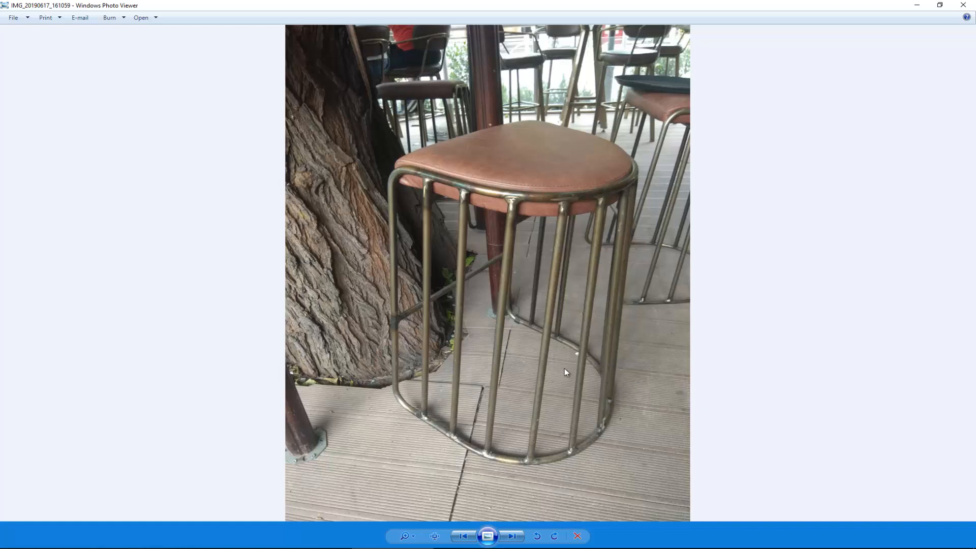
{"action": "left_click", "coordinate": [390, 548]}
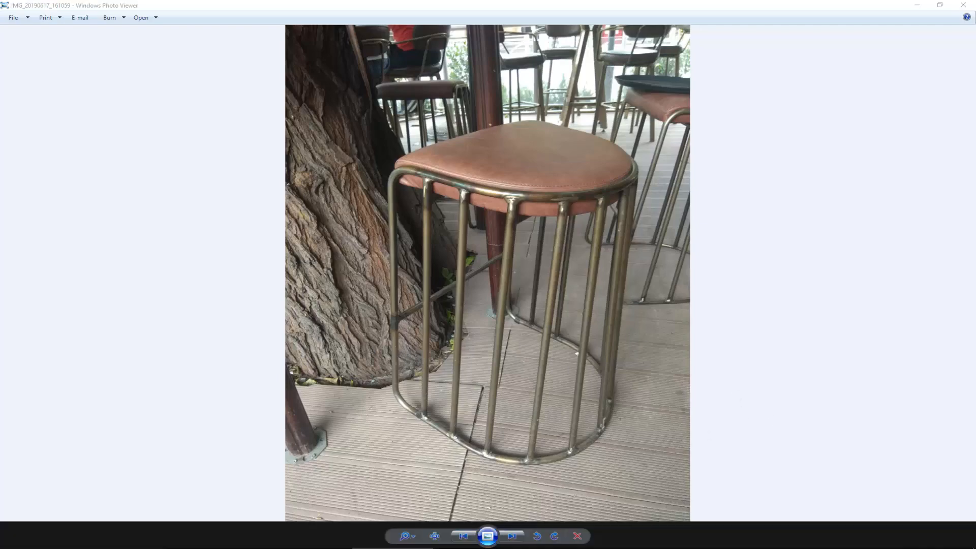
{"action": "middle_click_drag", "start_coordinate": [486, 305], "coordinate": [462, 328], "text": "alt"}
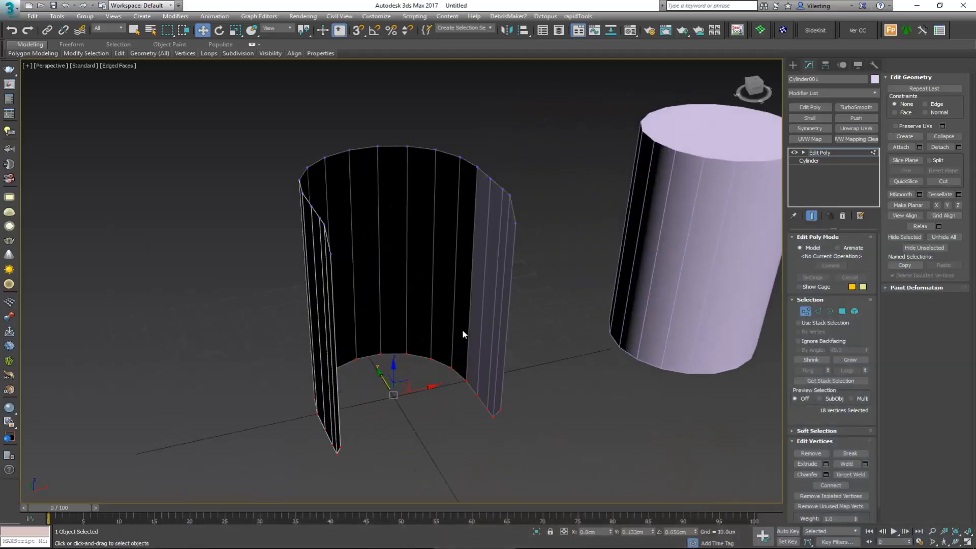
{"action": "key", "text": "r"}
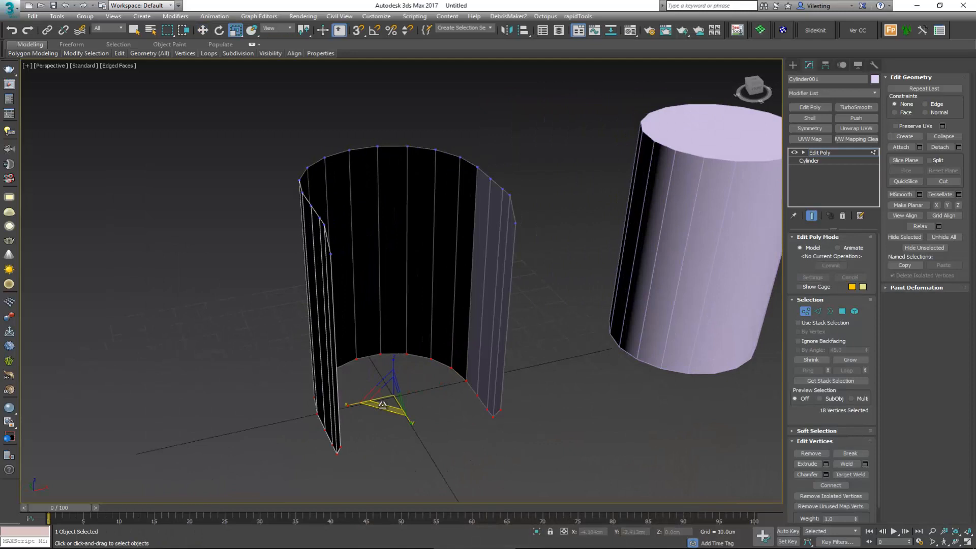
{"action": "left_click_drag", "start_coordinate": [384, 405], "coordinate": [385, 412]}
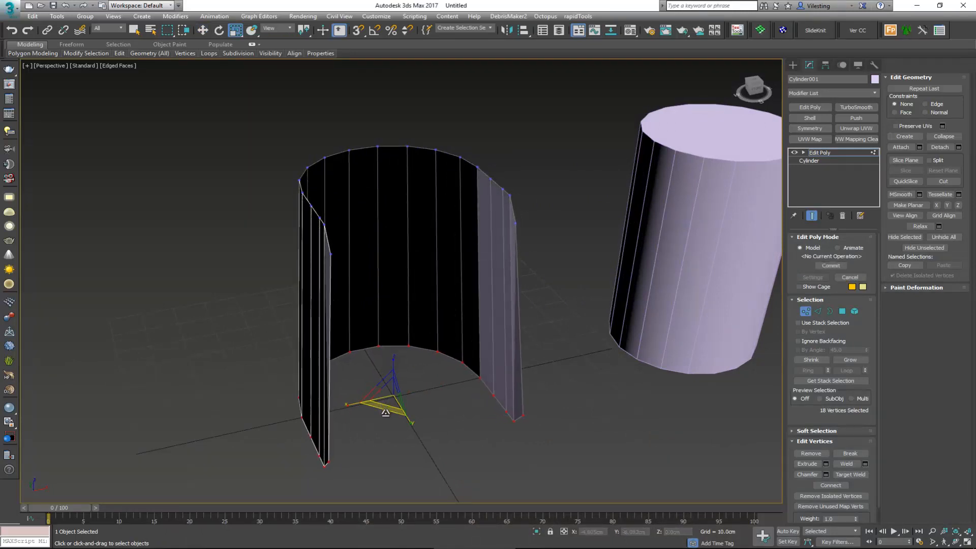
{"action": "middle_click_drag", "start_coordinate": [386, 413], "coordinate": [411, 381], "text": "alt"}
Step: In the Top view, move the lower-rim vertices along Y, using vertex snap to align their open ends with the upper rim's ends
{"action": "key", "text": "alt+w"}
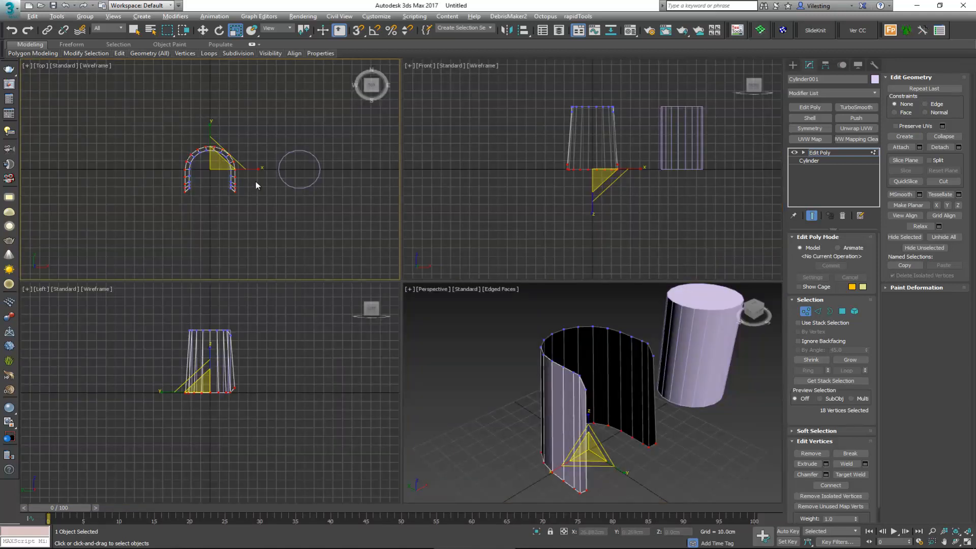
{"action": "key", "text": "alt+w"}
{"action": "scroll", "coordinate": [410, 297], "scroll_direction": "up", "scroll_amount": 4}
{"action": "key", "text": "w"}
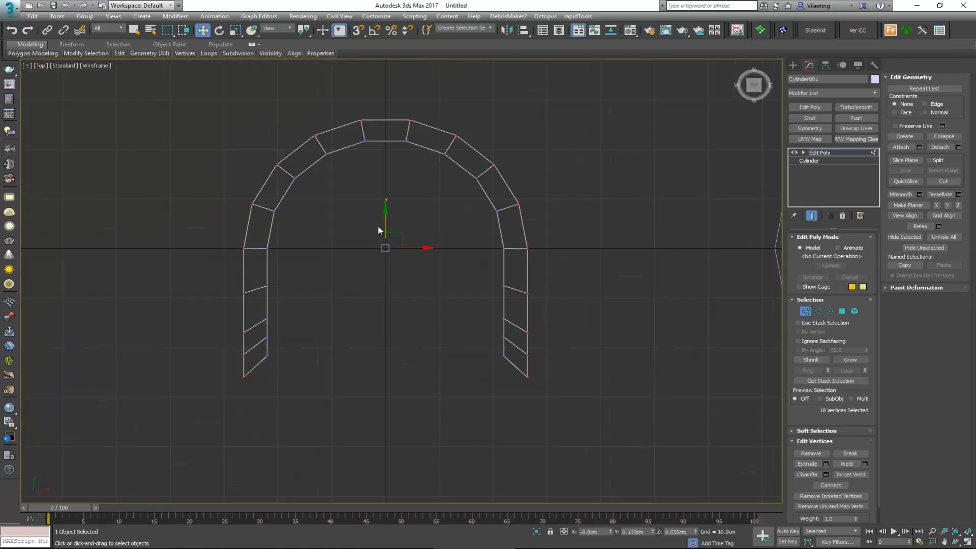
{"action": "key", "text": "s"}
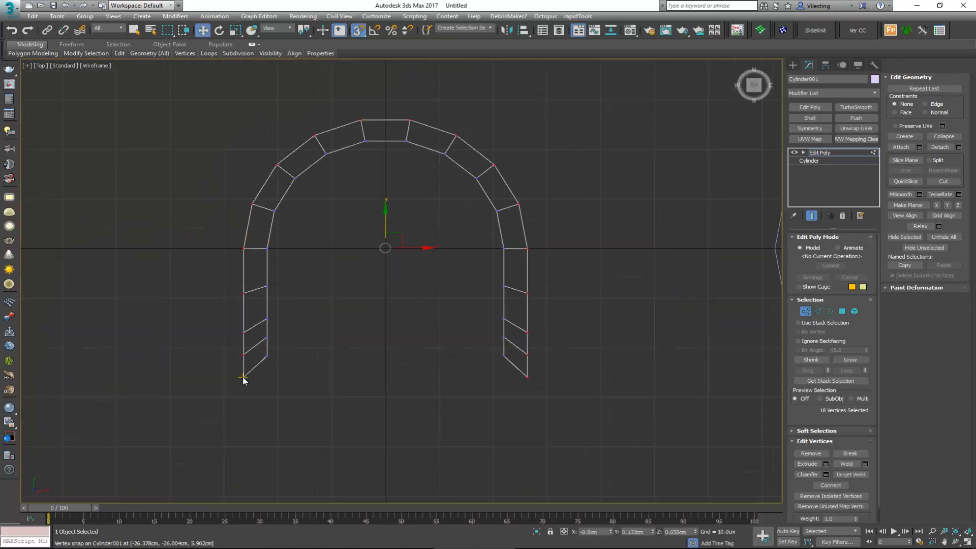
{"action": "left_click_drag", "start_coordinate": [244, 378], "coordinate": [267, 357]}
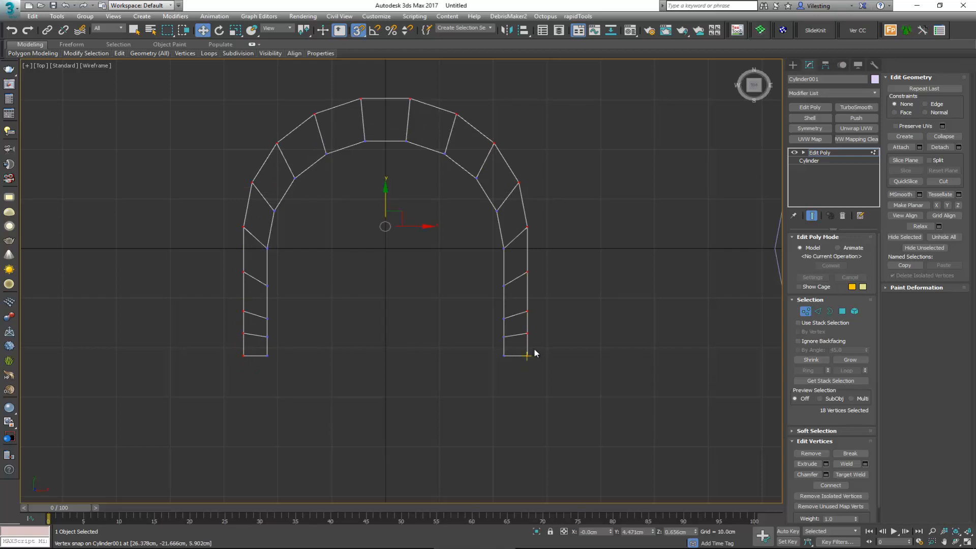
{"action": "key", "text": "alt+w"}
{"action": "key", "text": "alt+w"}
{"action": "middle_click_drag", "start_coordinate": [600, 364], "coordinate": [494, 180], "text": "alt"}
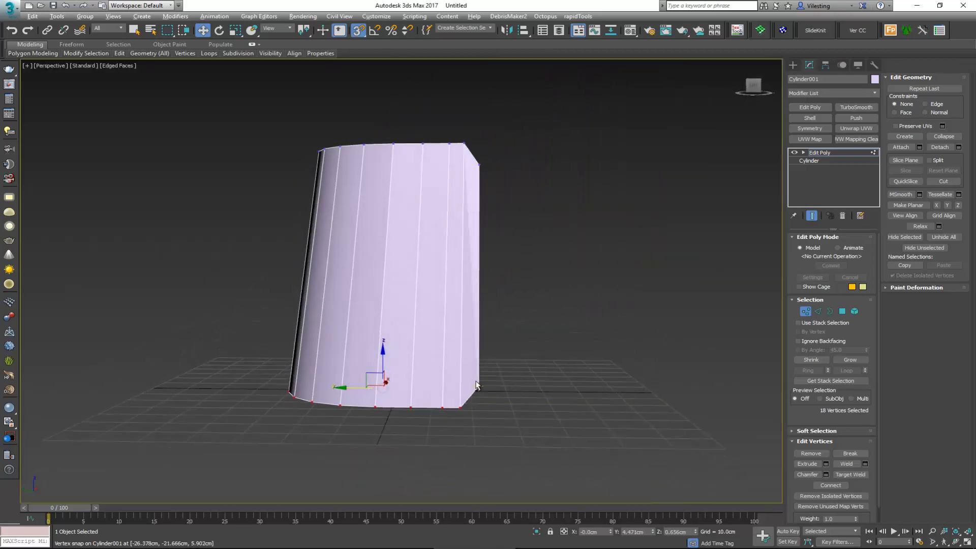
{"action": "middle_click_drag", "start_coordinate": [476, 366], "coordinate": [324, 435], "text": "alt"}
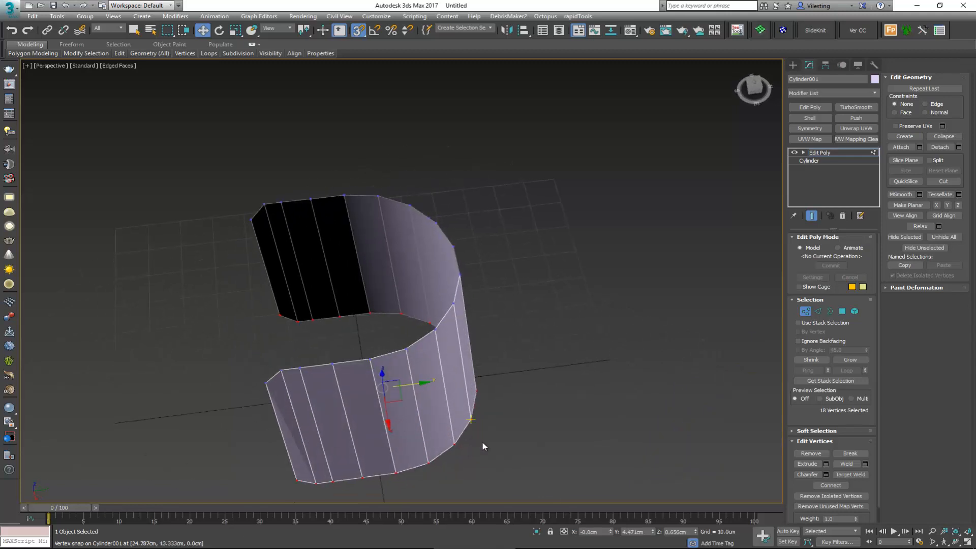
{"action": "middle_click_drag", "start_coordinate": [483, 442], "coordinate": [605, 382], "text": "alt"}
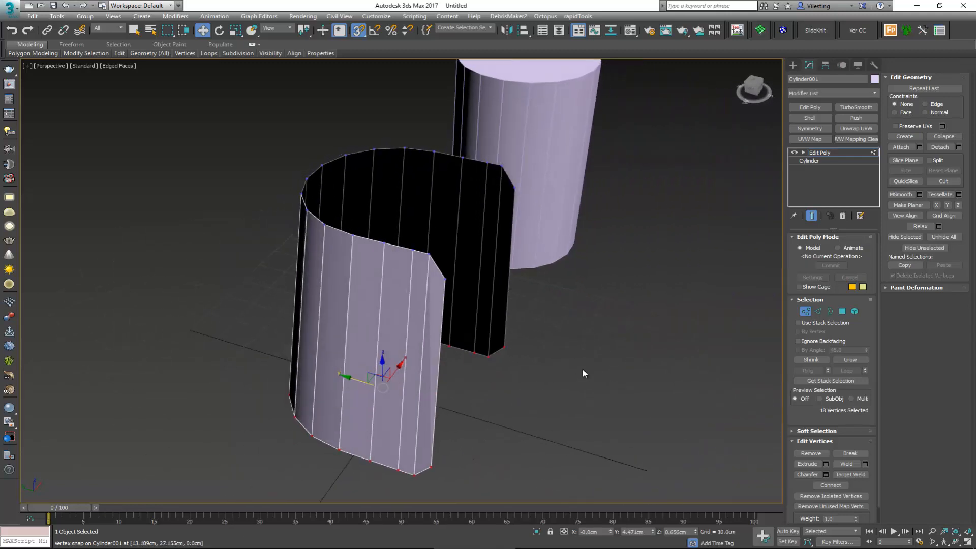
Step: Select the shell's open border and create a linear shape from it
{"action": "left_click", "coordinate": [810, 314]}
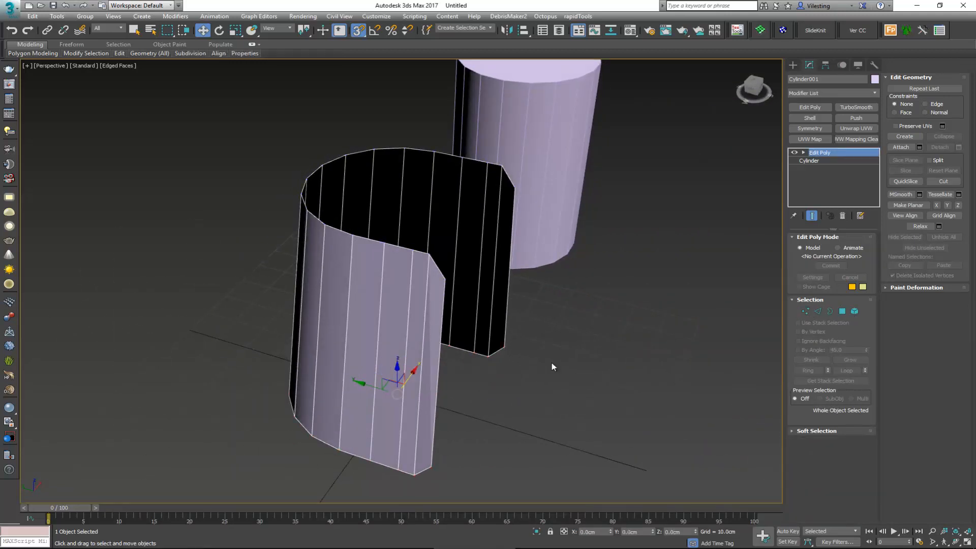
{"action": "middle_click_drag", "start_coordinate": [551, 362], "coordinate": [404, 337], "text": "alt"}
{"action": "key", "text": "3"}
{"action": "left_click_drag", "start_coordinate": [430, 426], "coordinate": [397, 455]}
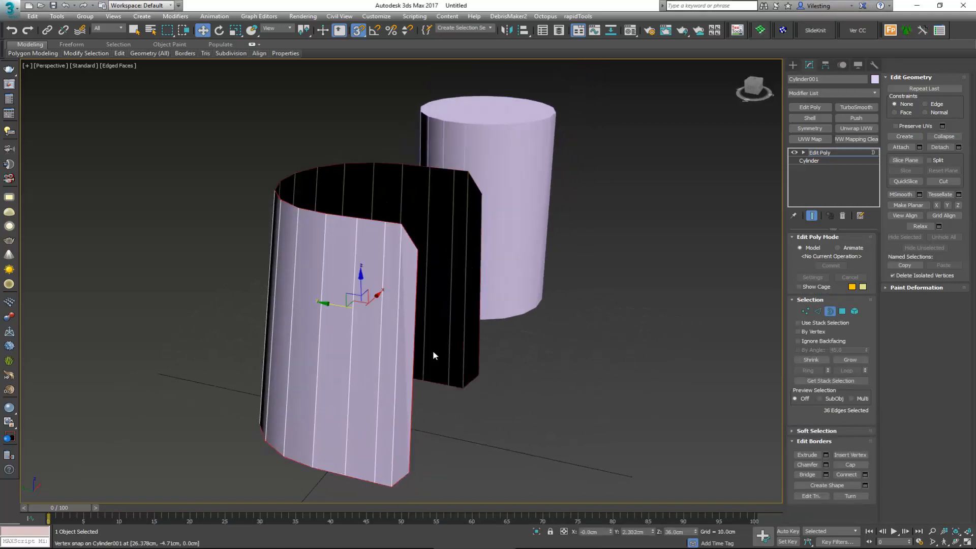
{"action": "middle_click_drag", "start_coordinate": [434, 356], "coordinate": [334, 157], "text": "alt"}
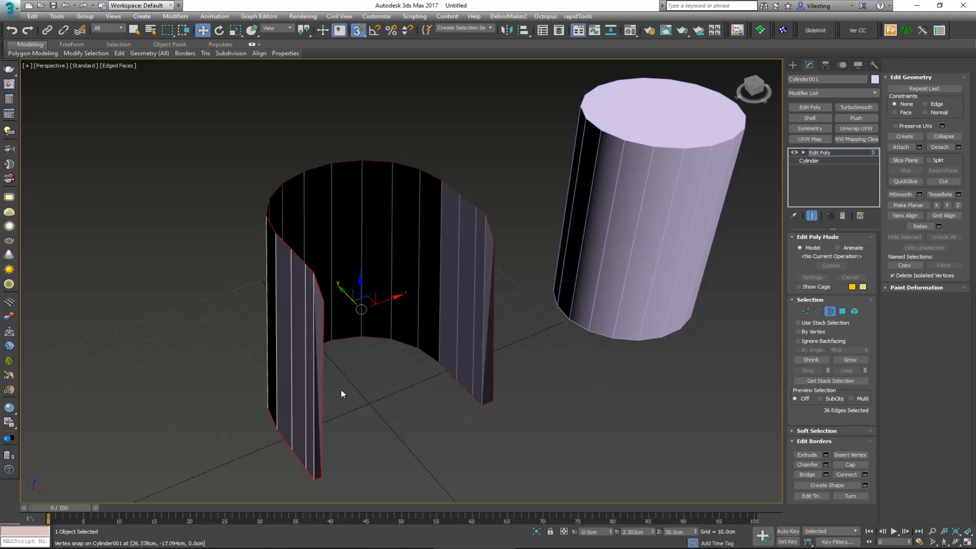
{"action": "middle_click_drag", "start_coordinate": [341, 390], "coordinate": [409, 322], "text": "alt"}
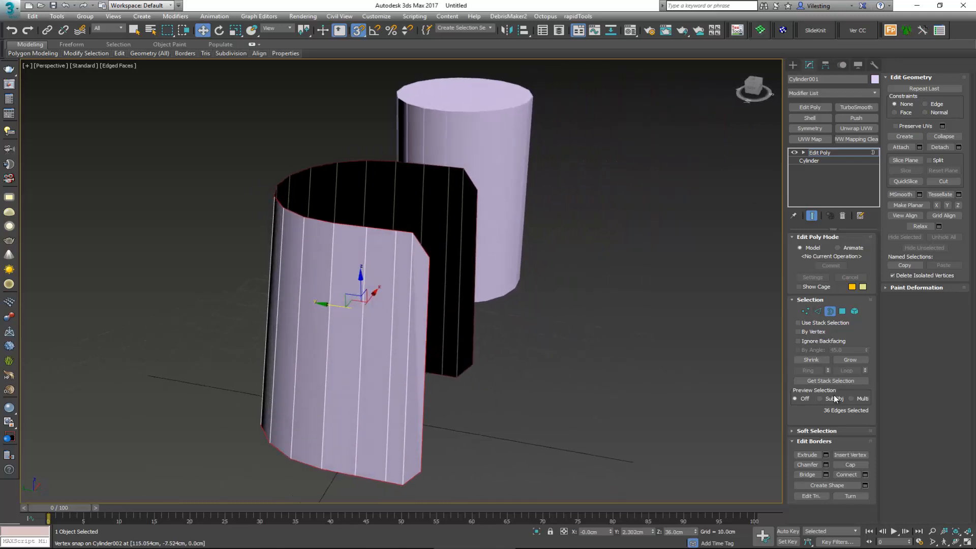
{"action": "left_click", "coordinate": [865, 486]}
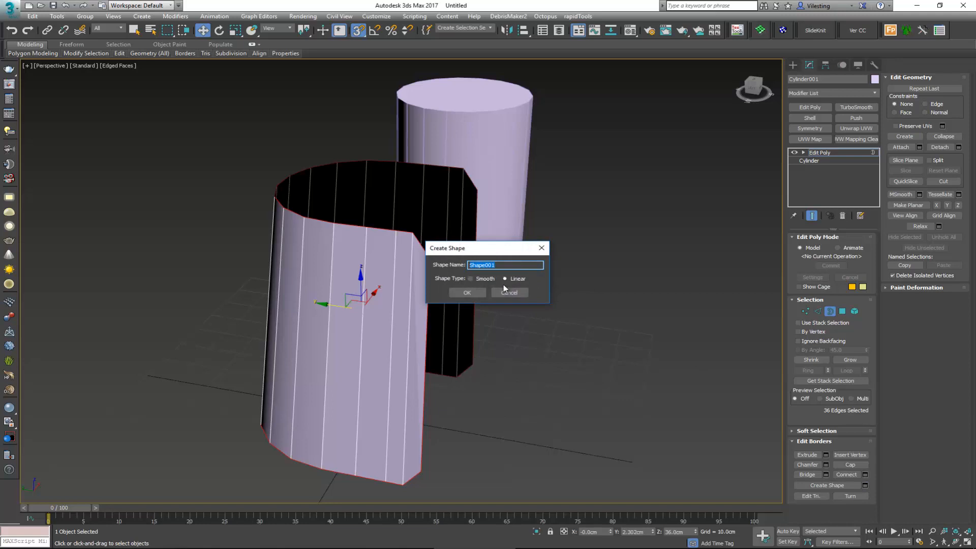
{"action": "left_click", "coordinate": [467, 293]}
Step: Select the new border spline, isolate it in the viewport, and enter vertex editing with edged faces turned off
{"action": "left_click", "coordinate": [830, 311]}
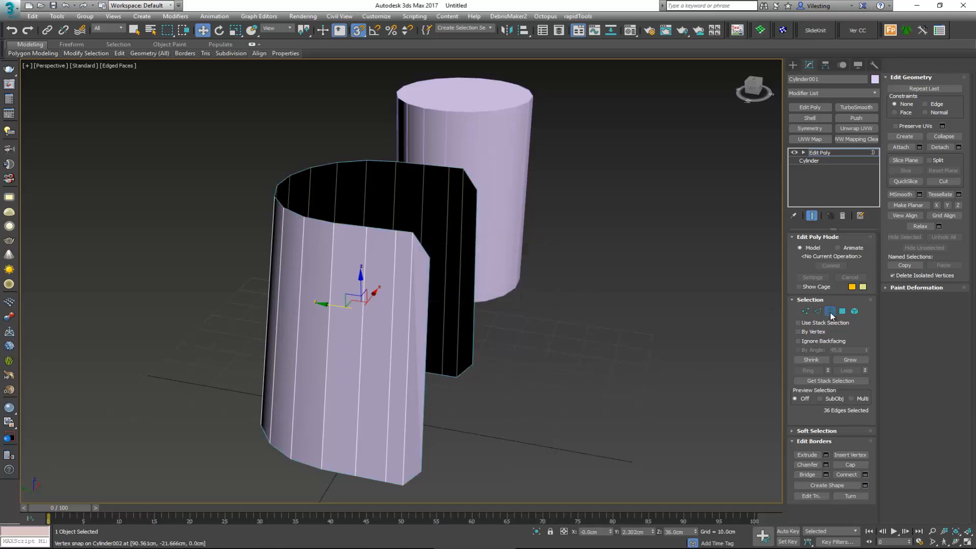
{"action": "left_click", "coordinate": [428, 280]}
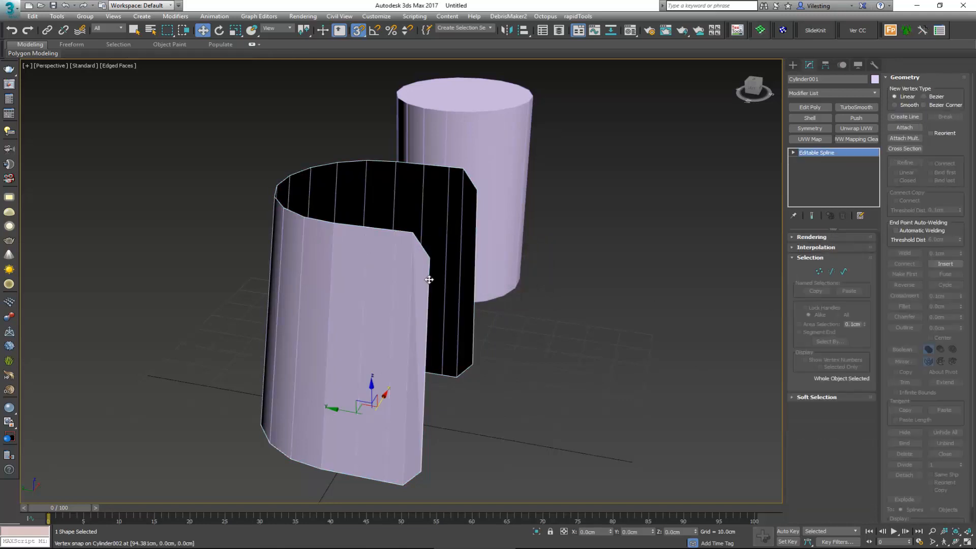
{"action": "key", "text": "alt+q"}
{"action": "middle_click_drag", "start_coordinate": [464, 255], "coordinate": [434, 261], "text": "alt"}
{"action": "scroll", "coordinate": [446, 240], "scroll_direction": "up", "scroll_amount": 5}
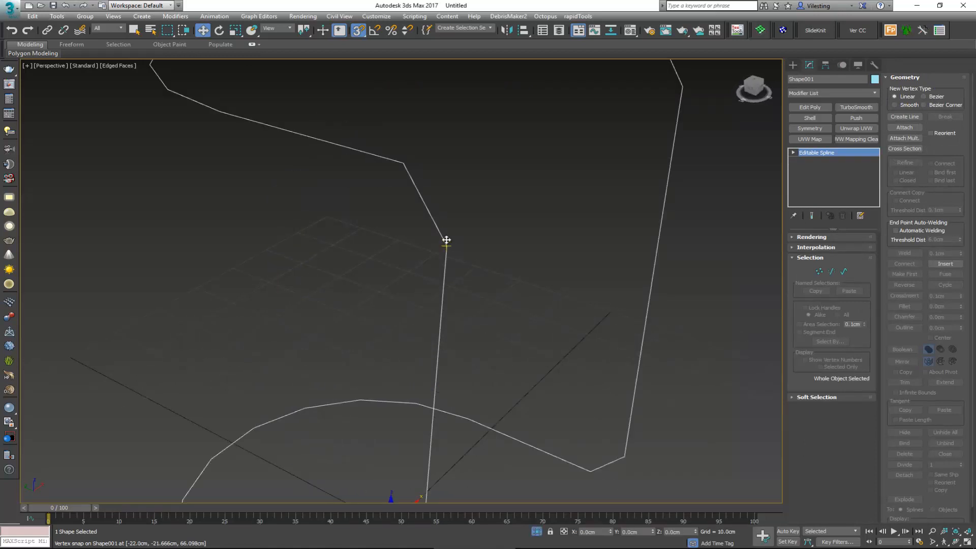
{"action": "scroll", "coordinate": [447, 240], "scroll_direction": "down", "scroll_amount": 4}
{"action": "key", "text": "1"}
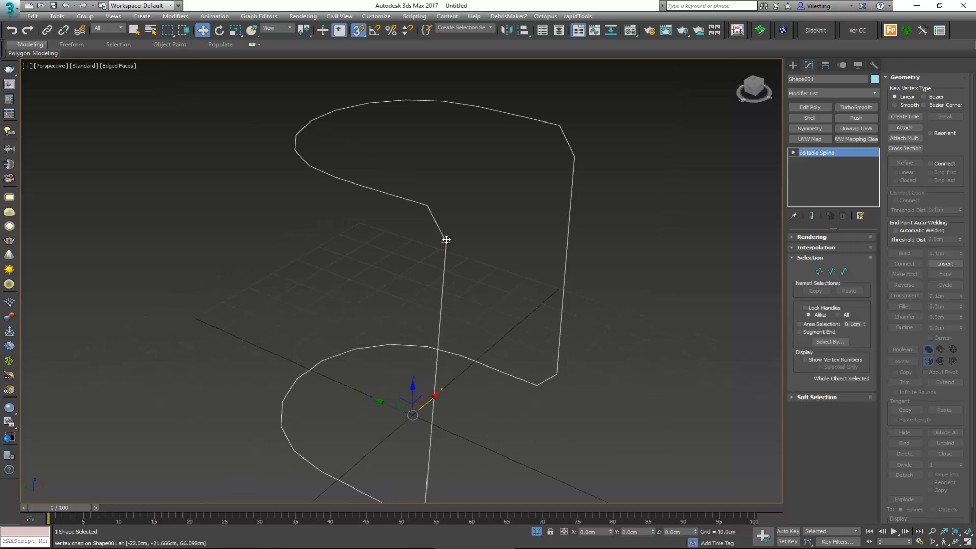
{"action": "key", "text": "z"}
{"action": "key", "text": "F4"}
Step: Enable the frame spline in the renderer and viewport, and set its radial thickness to 2 cm
{"action": "middle_click_drag", "start_coordinate": [446, 240], "coordinate": [769, 281], "text": "alt"}
{"action": "left_click", "coordinate": [813, 237]}
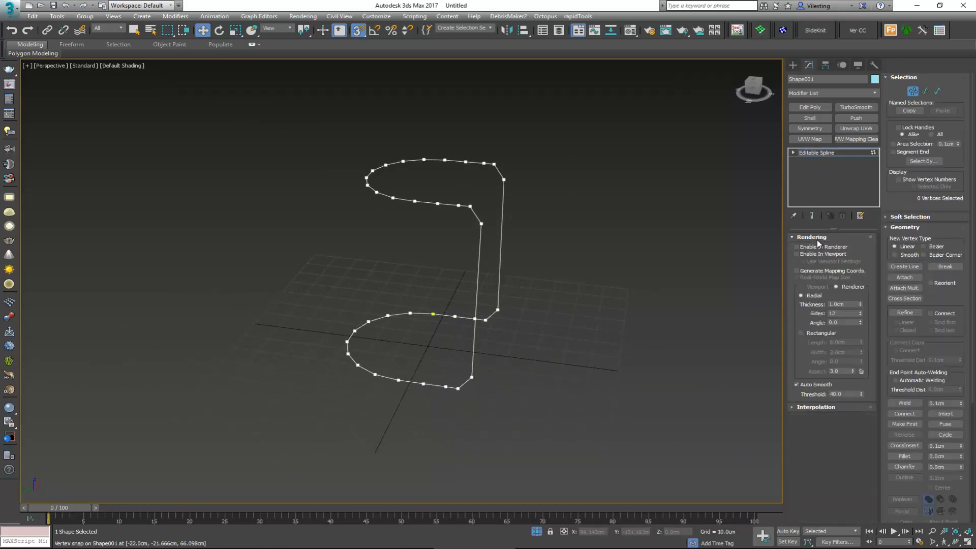
{"action": "left_click", "coordinate": [818, 247]}
{"action": "left_click", "coordinate": [822, 254]}
{"action": "middle_click_drag", "start_coordinate": [583, 256], "coordinate": [537, 259], "text": "alt"}
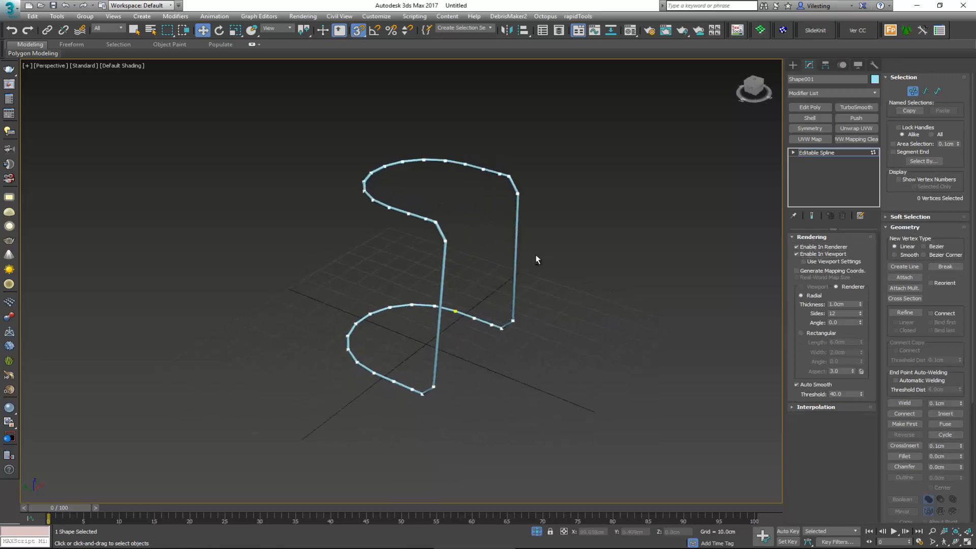
{"action": "scroll", "coordinate": [429, 243], "scroll_direction": "up", "scroll_amount": 6}
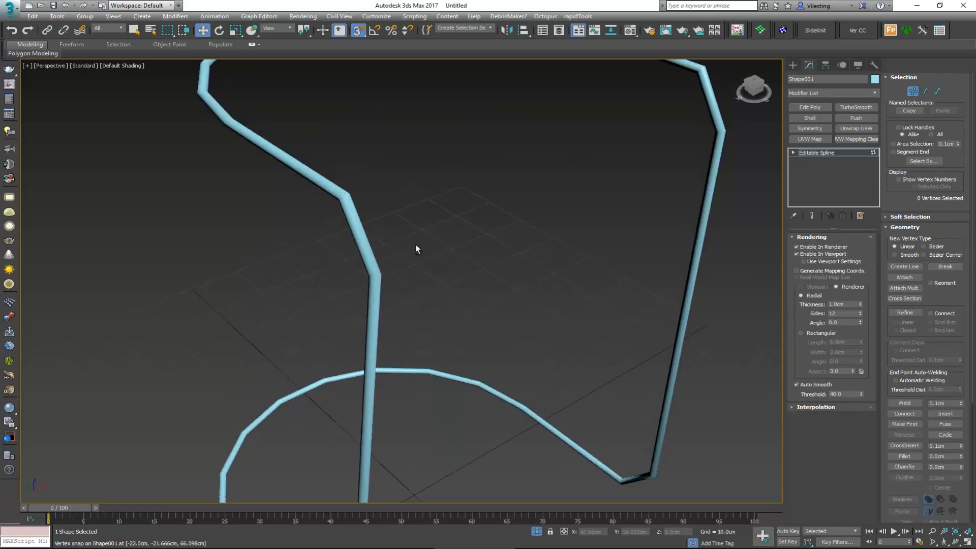
{"action": "scroll", "coordinate": [416, 249], "scroll_direction": "down", "scroll_amount": 6}
{"action": "middle_click_drag", "start_coordinate": [348, 194], "coordinate": [422, 192], "text": "alt"}
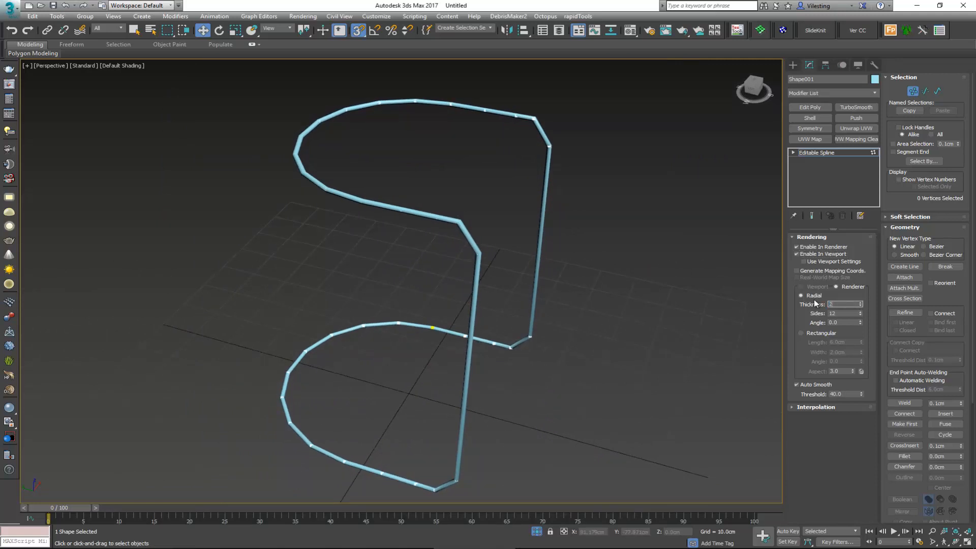
{"action": "type", "text": "2"}
{"action": "key", "text": "Return"}
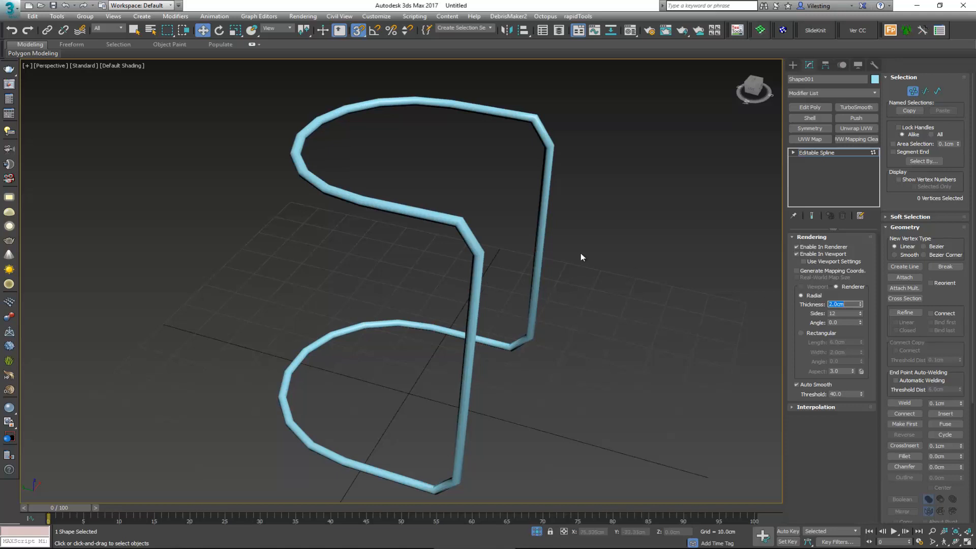
{"action": "mouse_move", "coordinate": [582, 257]}
{"action": "middle_mouse_down", "text": "alt"}
{"action": "mouse_move", "coordinate": [681, 231]}
{"action": "mouse_move", "coordinate": [578, 233]}
{"action": "mouse_move", "coordinate": [575, 249]}
{"action": "mouse_move", "coordinate": [593, 242]}
{"action": "middle_mouse_up", "text": "alt"}
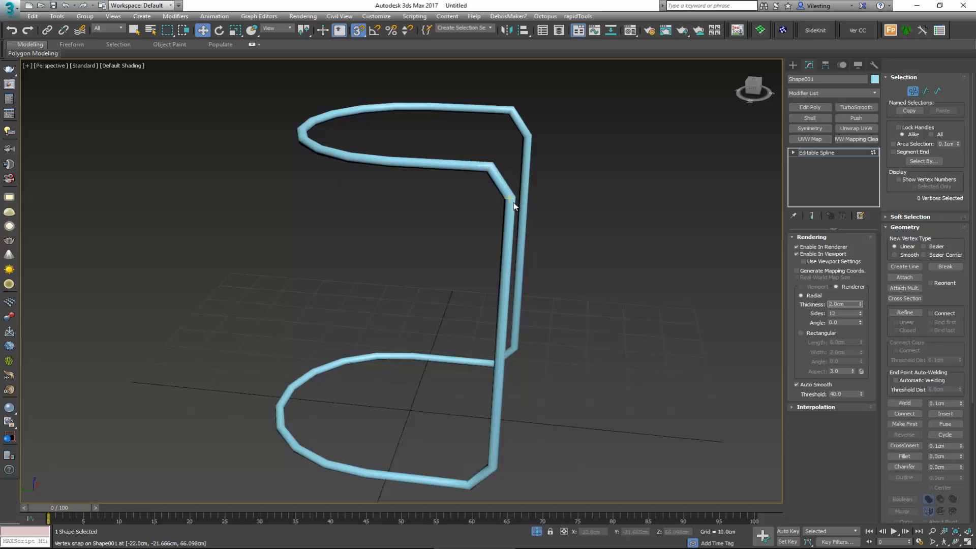
Step: Turn off the spline's renderer and viewport thickness, and select the two vertices where the upper rim meets the beveled corners
{"action": "left_click", "coordinate": [808, 254]}
{"action": "left_click", "coordinate": [809, 247]}
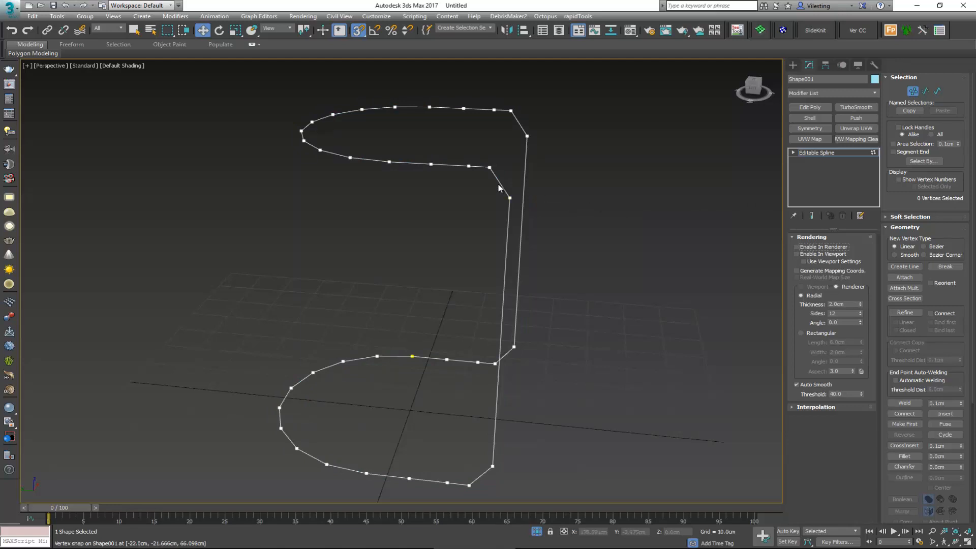
{"action": "middle_click_drag", "start_coordinate": [500, 150], "coordinate": [539, 135], "text": "alt"}
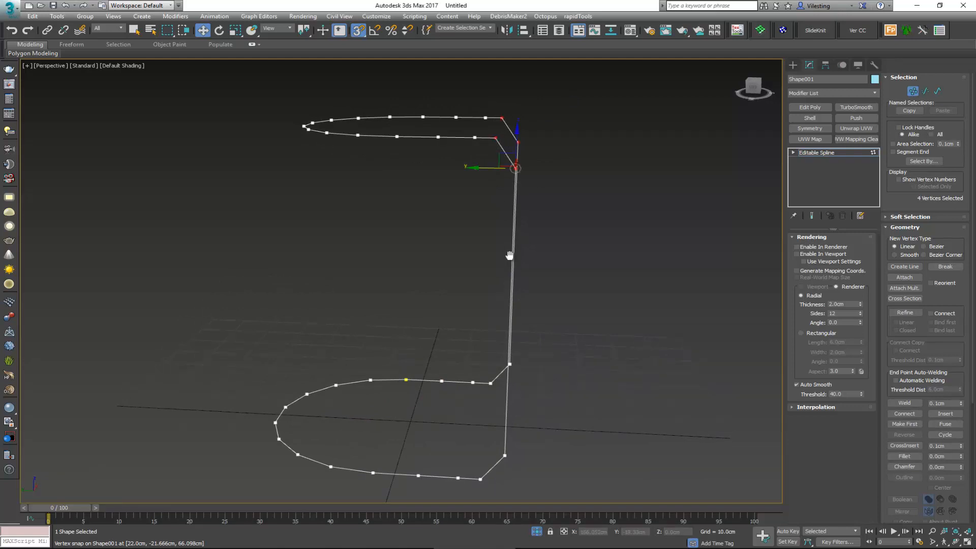
{"action": "middle_click_drag", "start_coordinate": [509, 255], "coordinate": [524, 264]}
{"action": "middle_click_drag", "start_coordinate": [529, 132], "coordinate": [533, 121], "text": "alt"}
{"action": "left_click", "coordinate": [533, 123]}
{"action": "left_click_drag", "start_coordinate": [518, 140], "coordinate": [516, 148]}
{"action": "middle_click_drag", "start_coordinate": [518, 147], "coordinate": [520, 160], "text": "alt"}
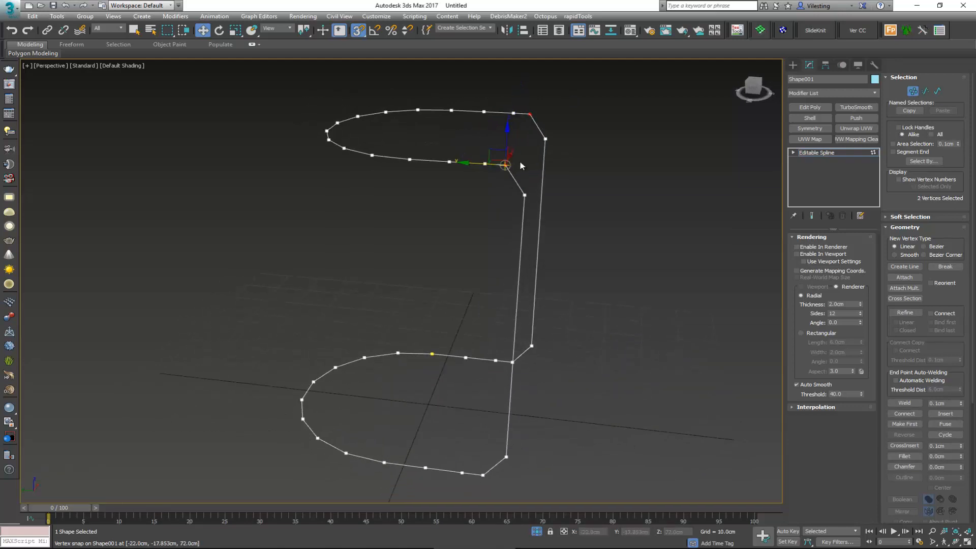
Step: Fillet the two selected upper corner vertices by about 2.5 cm with snapping off
{"action": "scroll", "coordinate": [520, 160], "scroll_direction": "up", "scroll_amount": 4}
{"action": "key", "text": "s"}
{"action": "left_click", "coordinate": [904, 456]}
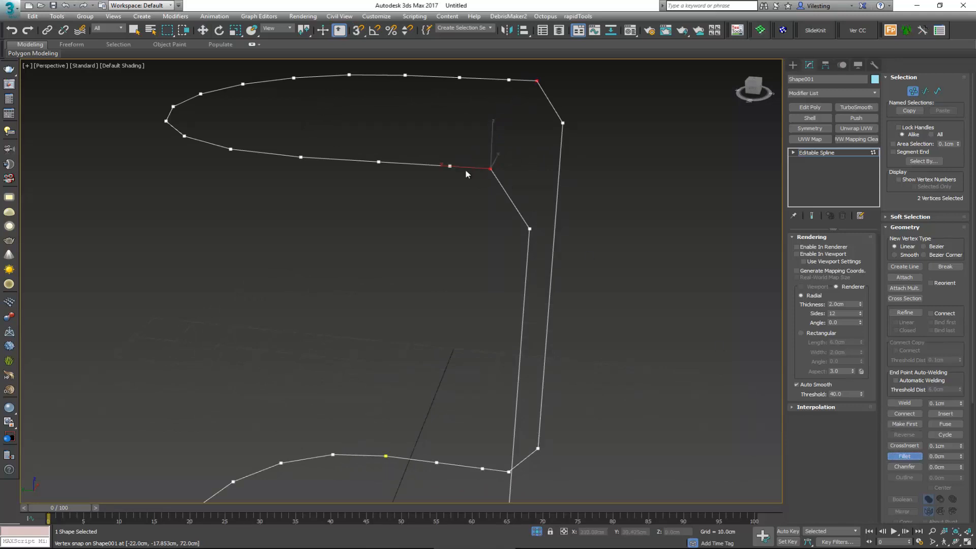
{"action": "left_click_drag", "start_coordinate": [492, 170], "coordinate": [491, 161]}
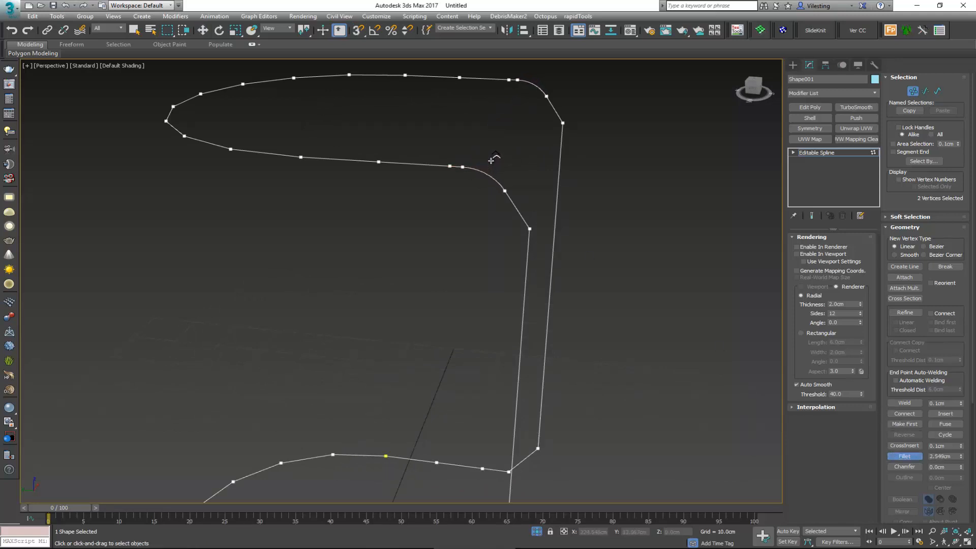
Step: Undo the fillet on the two upper corner vertices and move them slightly outward and down
{"action": "right_click", "coordinate": [491, 161]}
{"action": "mouse_move", "coordinate": [492, 164]}
{"action": "middle_mouse_down"}
{"action": "mouse_move", "coordinate": [491, 184]}
{"action": "mouse_move", "coordinate": [501, 180]}
{"action": "middle_mouse_up"}
{"action": "scroll", "coordinate": [491, 185], "scroll_direction": "down", "scroll_amount": 3}
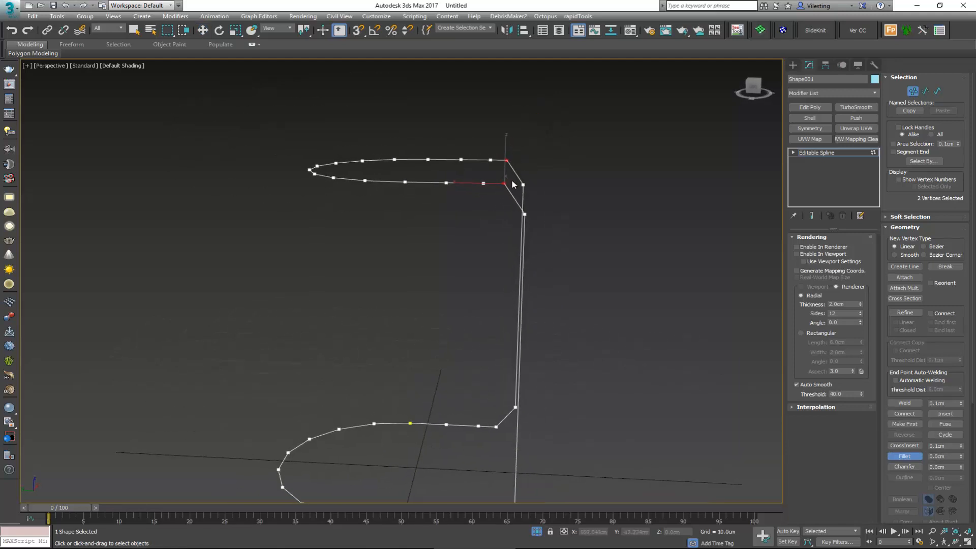
{"action": "key", "text": "w"}
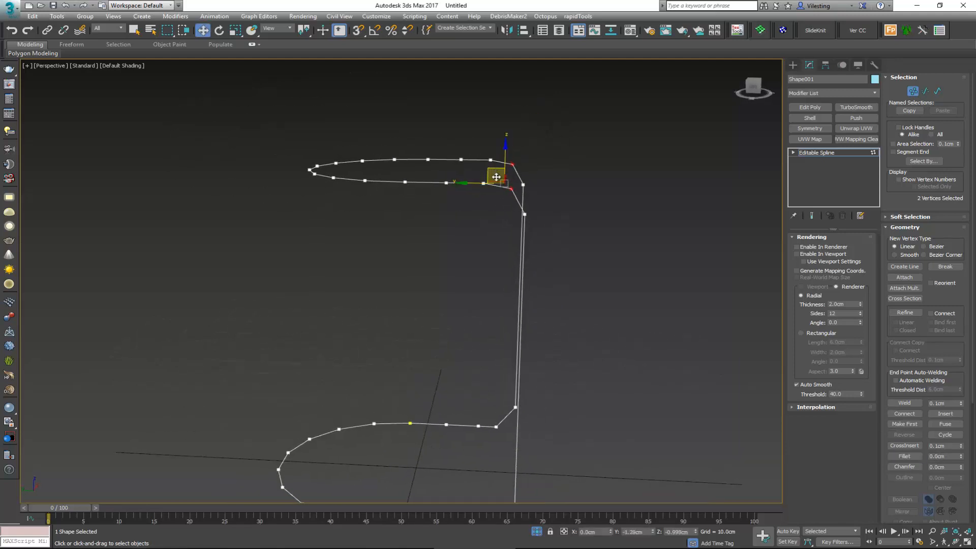
{"action": "left_click_drag", "start_coordinate": [496, 177], "coordinate": [496, 177]}
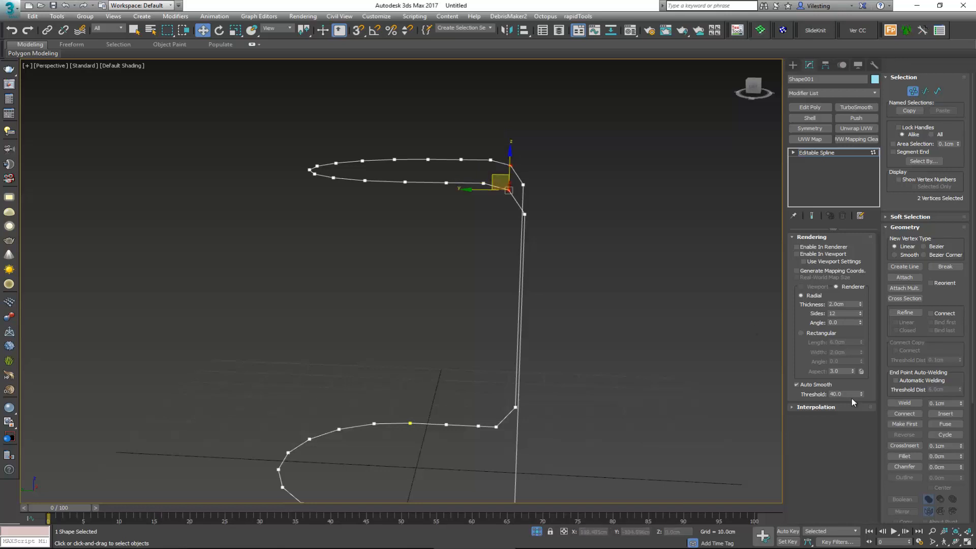
Step: Chamfer the two selected upper corner vertices to break each bend into shorter segments
{"action": "left_click", "coordinate": [905, 466]}
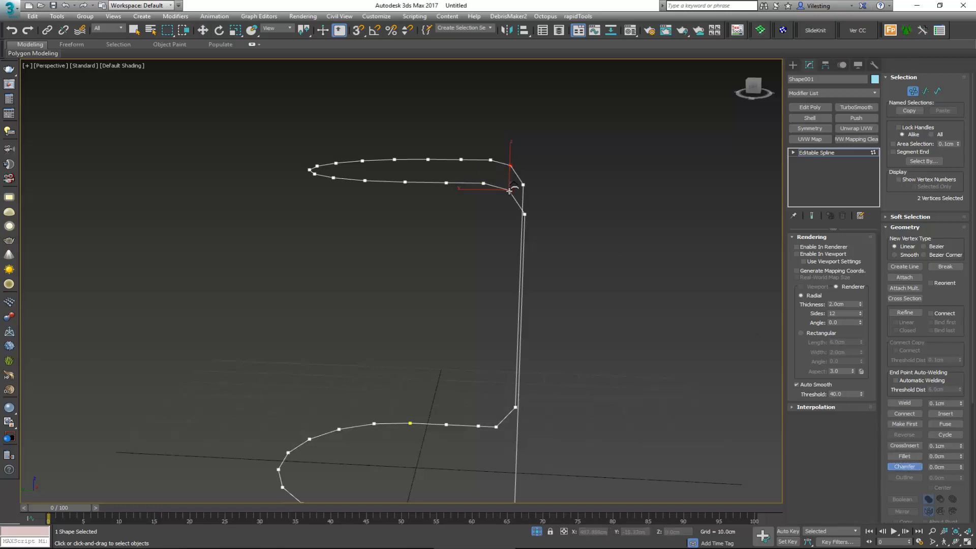
{"action": "left_click_drag", "start_coordinate": [509, 191], "coordinate": [510, 189]}
{"action": "middle_click_drag", "start_coordinate": [508, 182], "coordinate": [510, 138]}
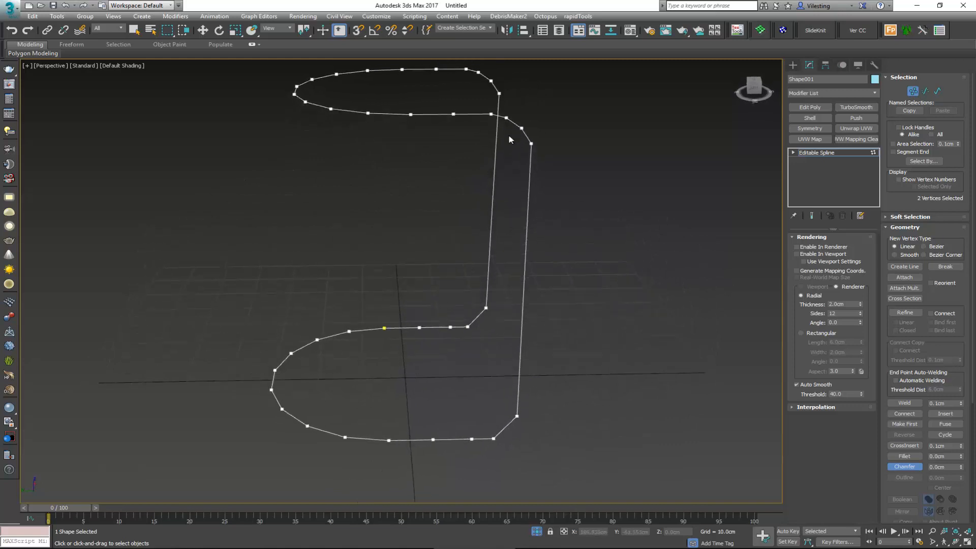
{"action": "middle_click_drag", "start_coordinate": [507, 364], "coordinate": [477, 309], "text": "alt"}
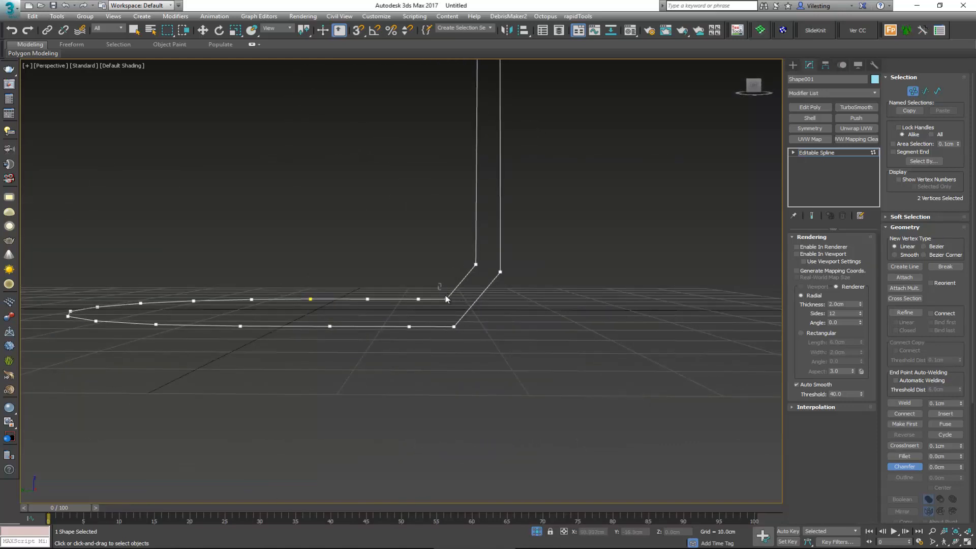
{"action": "left_click_drag", "start_coordinate": [455, 316], "coordinate": [410, 327]}
{"action": "right_click", "coordinate": [459, 308]}
{"action": "key", "text": "ctrl+z"}
{"action": "key", "text": "ctrl+z"}
{"action": "key", "text": "ctrl+z"}
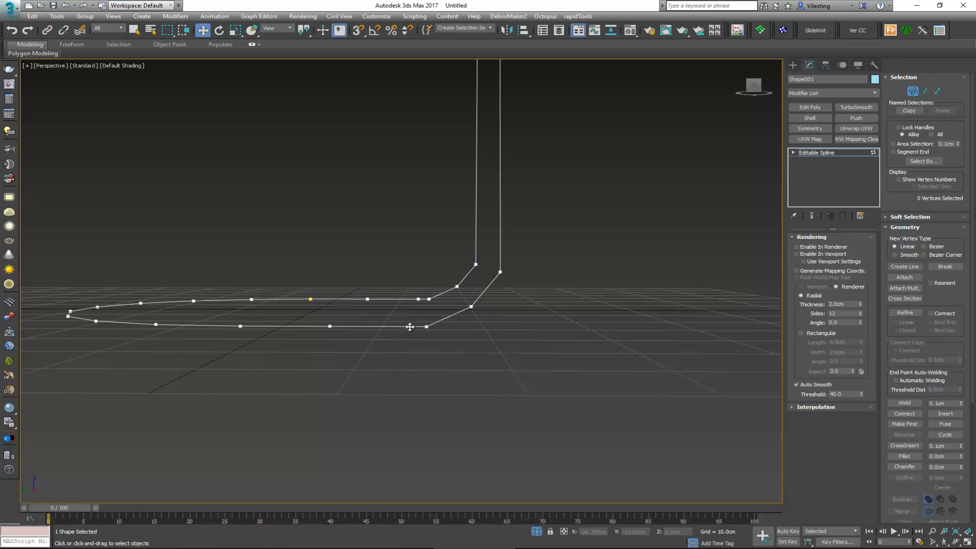
{"action": "key", "text": "ctrl+z"}
Step: Move the two lower corner vertices outward along the base, and chamfer them by about 2.5 cm
{"action": "left_click_drag", "start_coordinate": [430, 326], "coordinate": [450, 326]}
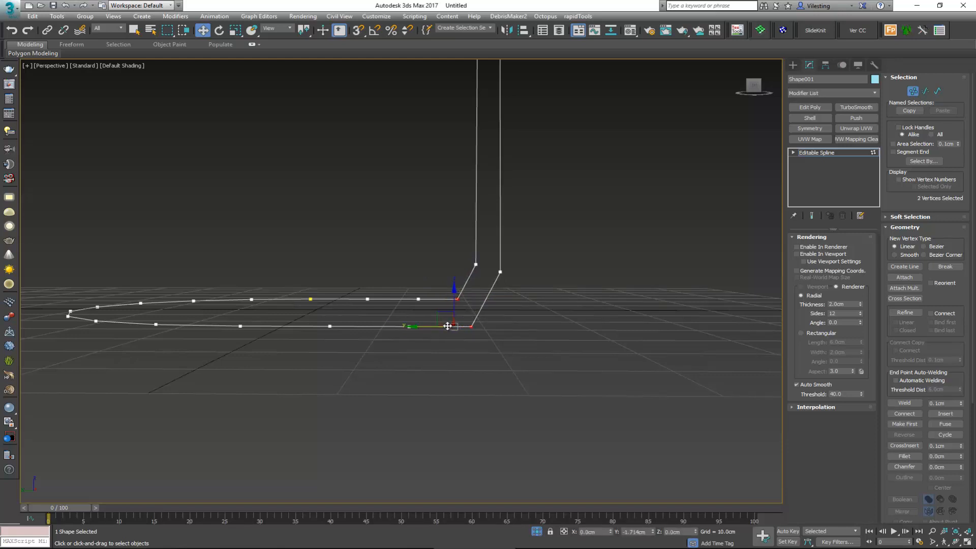
{"action": "left_click", "coordinate": [899, 465]}
{"action": "left_click_drag", "start_coordinate": [473, 327], "coordinate": [481, 306]}
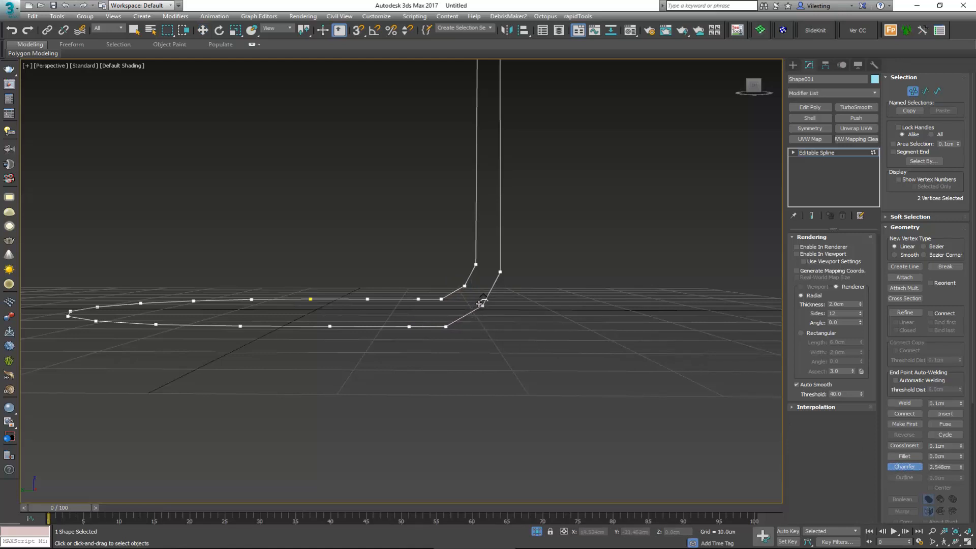
{"action": "right_click", "coordinate": [482, 305]}
Step: Leave vertex editing and enable the frame spline's thickness in the renderer and viewport
{"action": "middle_click_drag", "start_coordinate": [480, 166], "coordinate": [475, 301]}
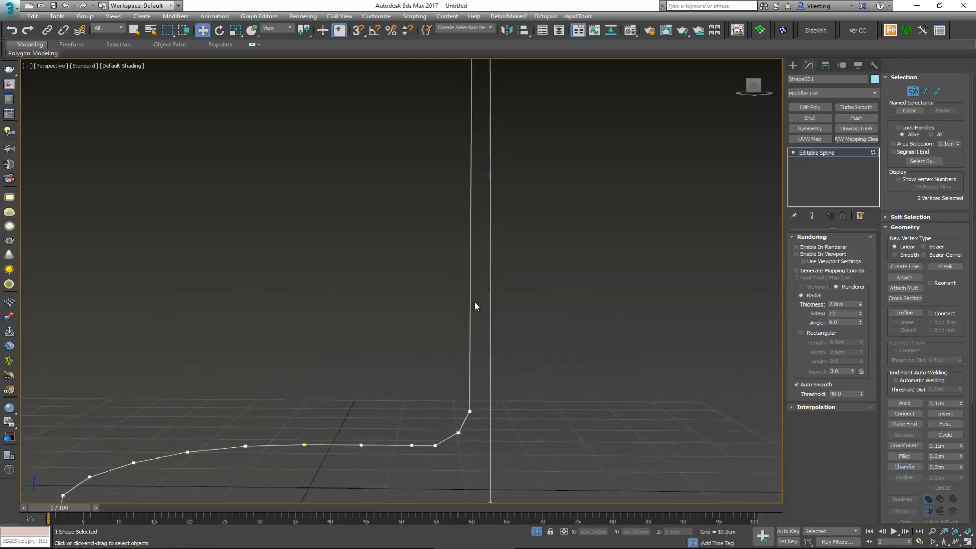
{"action": "scroll", "coordinate": [475, 300], "scroll_direction": "down", "scroll_amount": 3}
{"action": "middle_click_drag", "start_coordinate": [473, 241], "coordinate": [460, 267], "text": "alt"}
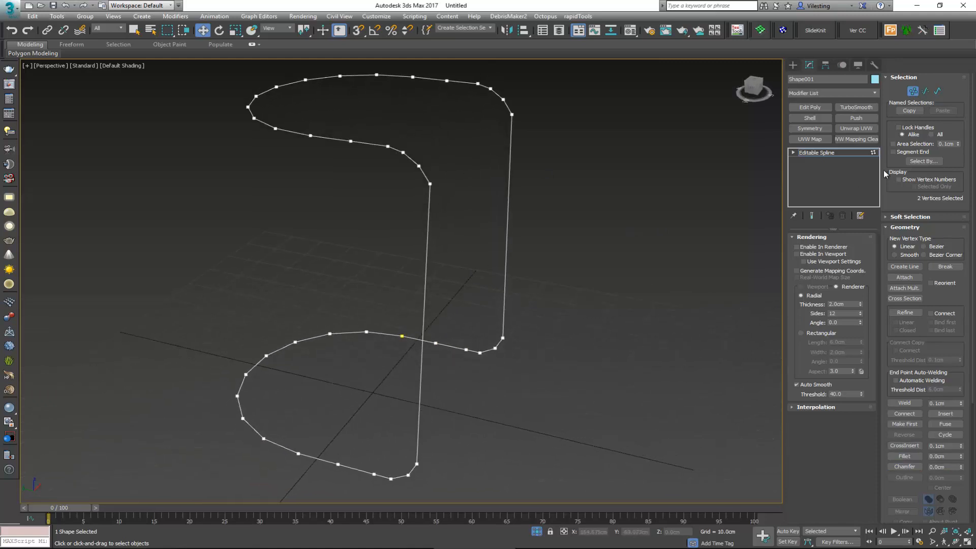
{"action": "left_click", "coordinate": [913, 94]}
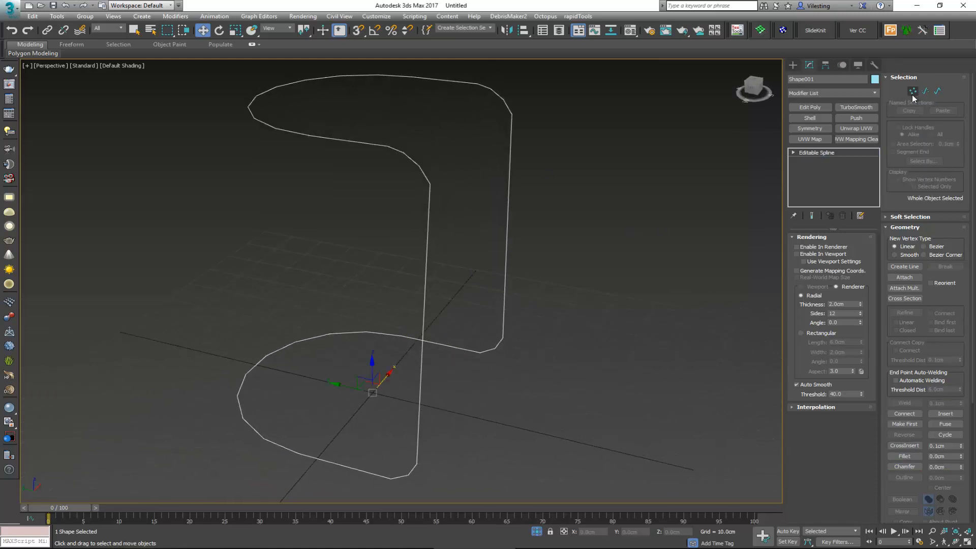
{"action": "left_click", "coordinate": [823, 254]}
{"action": "scroll", "coordinate": [427, 190], "scroll_direction": "up", "scroll_amount": 1}
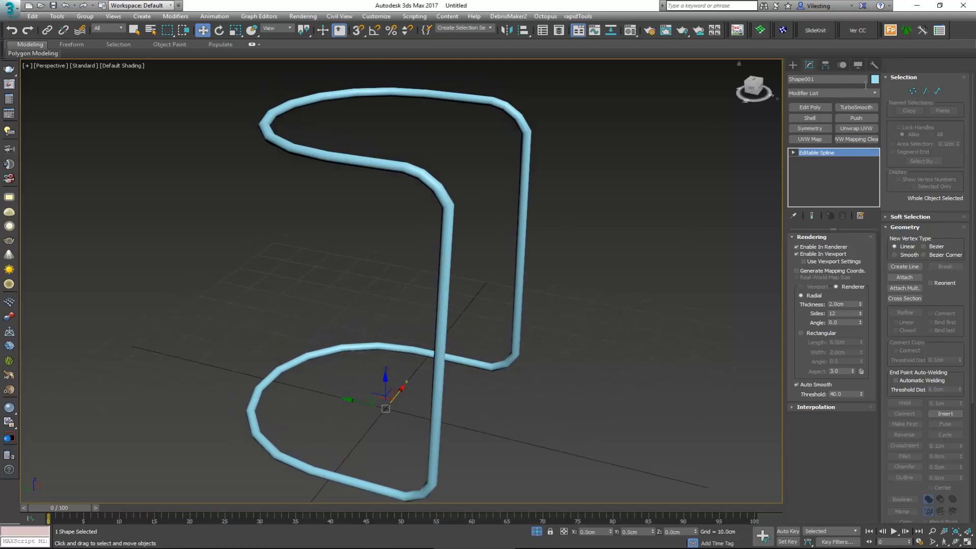
Step: Try a TurboSmooth modifier with one and two iterations on the frame, and remove it from the stack
{"action": "left_click", "coordinate": [859, 106]}
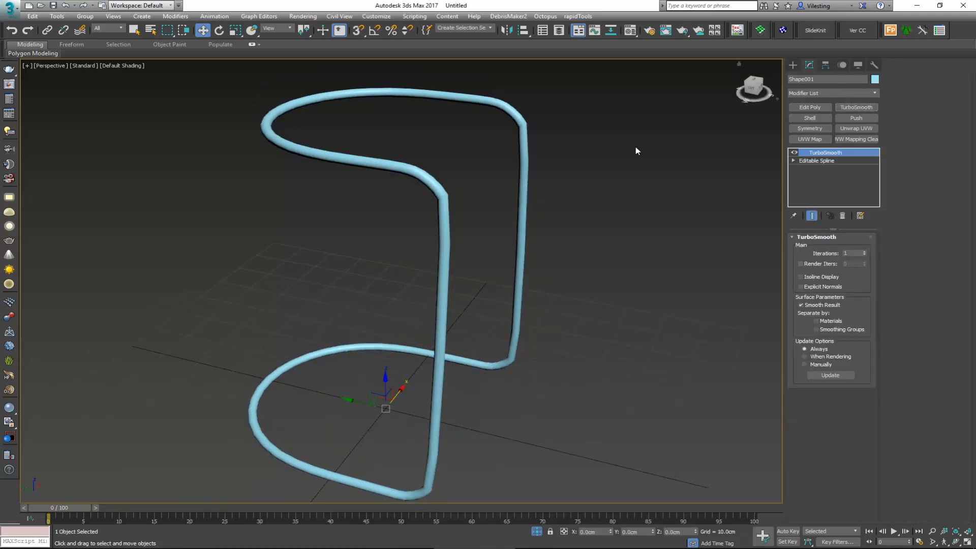
{"action": "middle_click_drag", "start_coordinate": [525, 163], "coordinate": [444, 155], "text": "alt"}
{"action": "key", "text": "F4"}
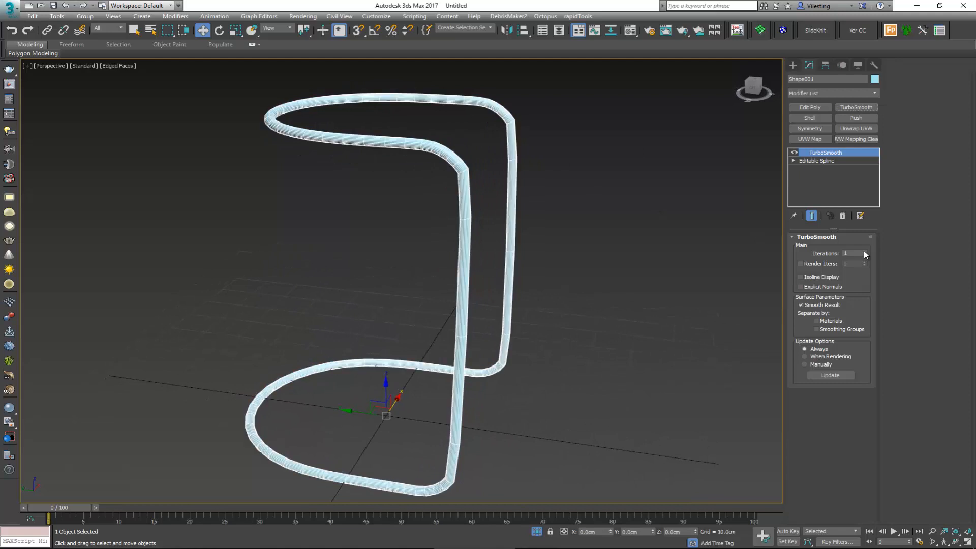
{"action": "left_click", "coordinate": [864, 251]}
{"action": "key", "text": "F4"}
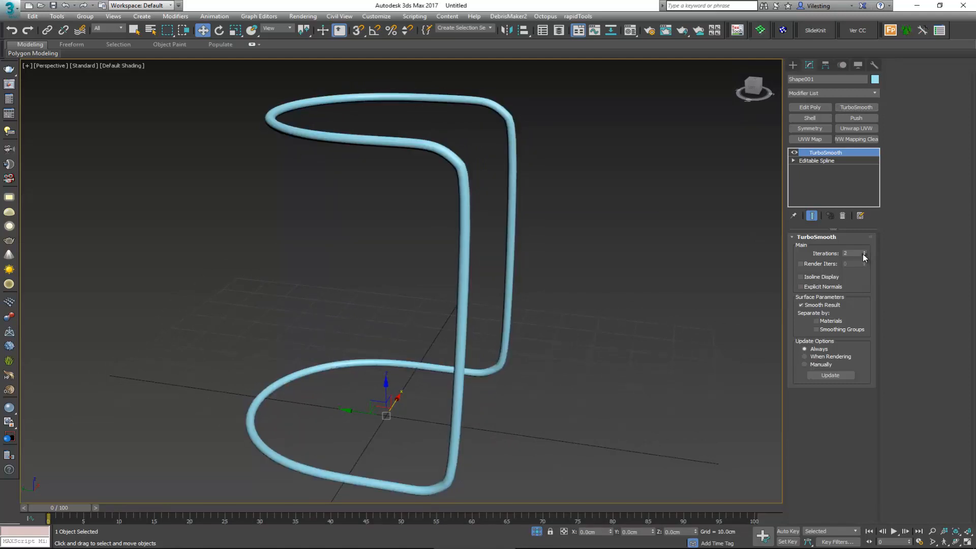
{"action": "left_click", "coordinate": [864, 255]}
{"action": "left_click", "coordinate": [842, 215]}
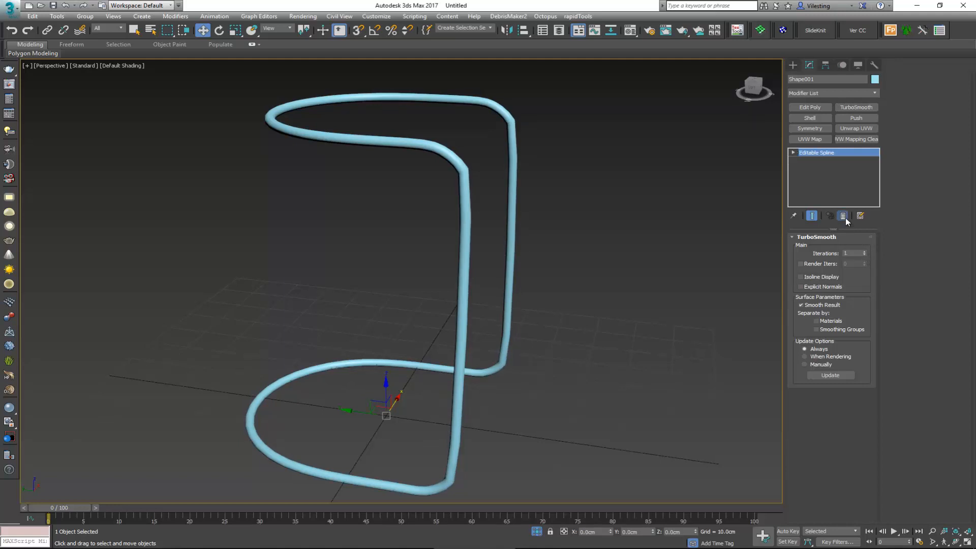
Step: Turn on edged faces and end the isolation of the frame
{"action": "key", "text": "F4"}
{"action": "middle_click_drag", "start_coordinate": [596, 178], "coordinate": [562, 212], "text": "alt"}
{"action": "right_click", "coordinate": [560, 205]}
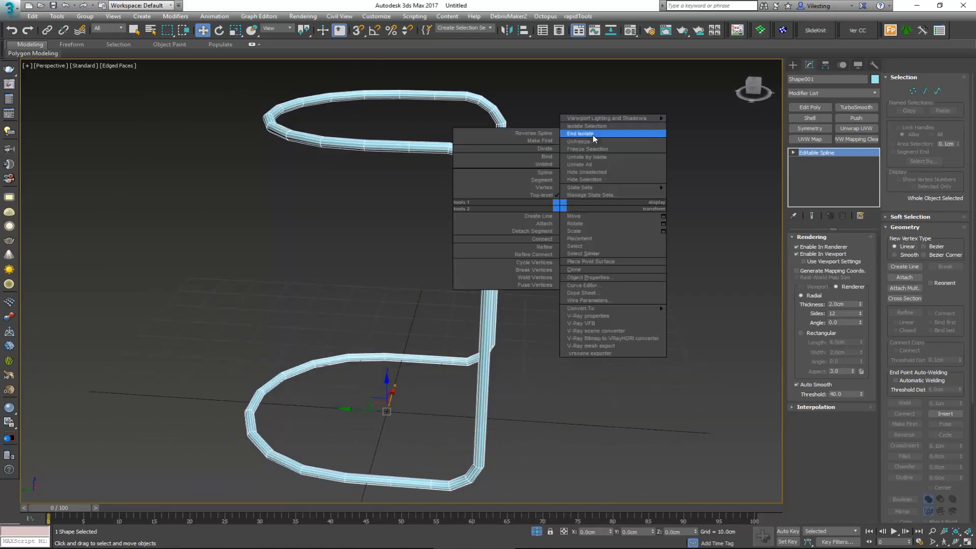
{"action": "left_click", "coordinate": [593, 134]}
{"action": "middle_click_drag", "start_coordinate": [565, 190], "coordinate": [537, 193], "text": "alt"}
Step: Check the stool's vertical bars in the reference photo in Windows Photo Viewer, return to 3ds Max and clear the selection
{"action": "left_click", "coordinate": [427, 548]}
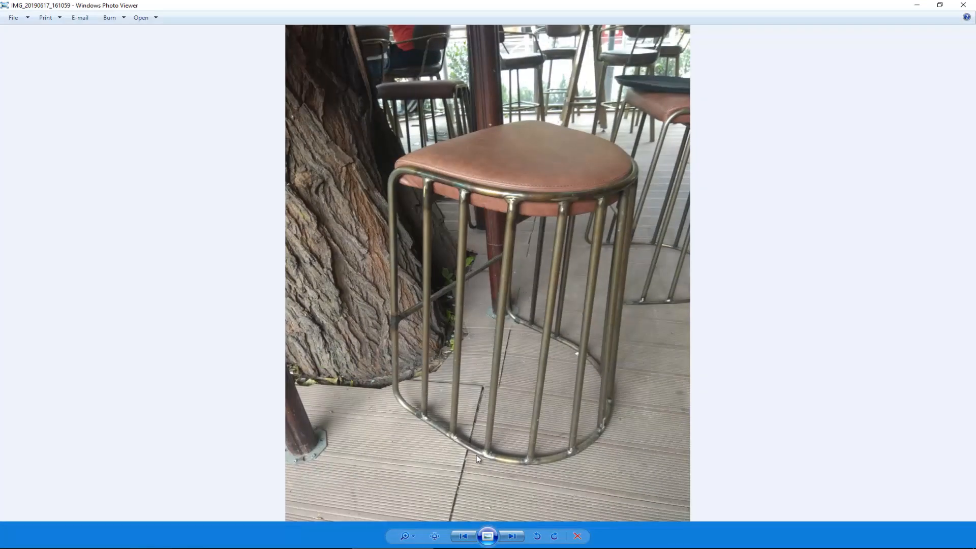
{"action": "left_click", "coordinate": [916, 5]}
{"action": "left_click", "coordinate": [605, 399]}
Step: Select the U-shaped shell's vertical edges in edge mode using wireframe display, leaving out the ones nearest the opening
{"action": "left_click", "coordinate": [357, 414]}
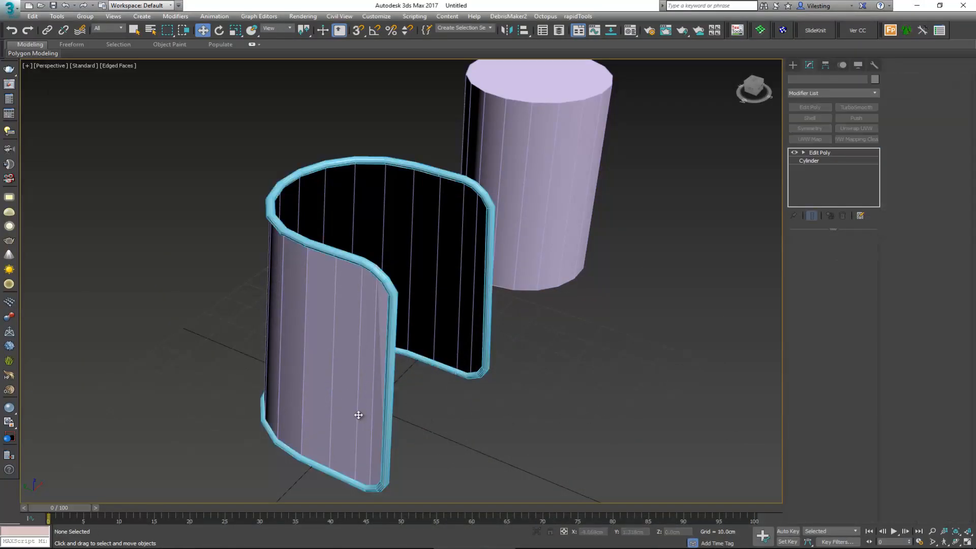
{"action": "middle_click_drag", "start_coordinate": [358, 414], "coordinate": [392, 384], "text": "alt"}
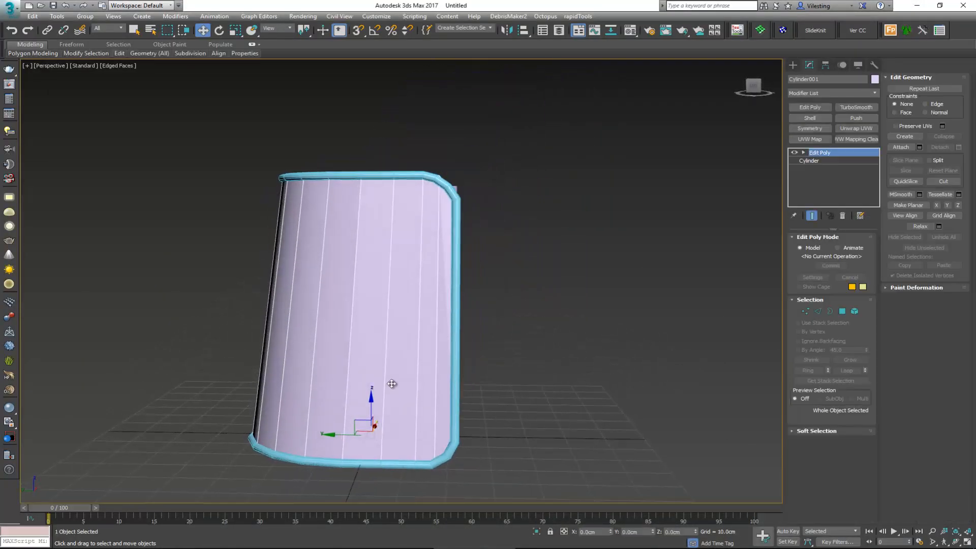
{"action": "key", "text": "F3"}
{"action": "middle_click_drag", "start_coordinate": [384, 337], "coordinate": [392, 322], "text": "alt"}
{"action": "key", "text": "2"}
{"action": "left_click_drag", "start_coordinate": [406, 320], "coordinate": [250, 345]}
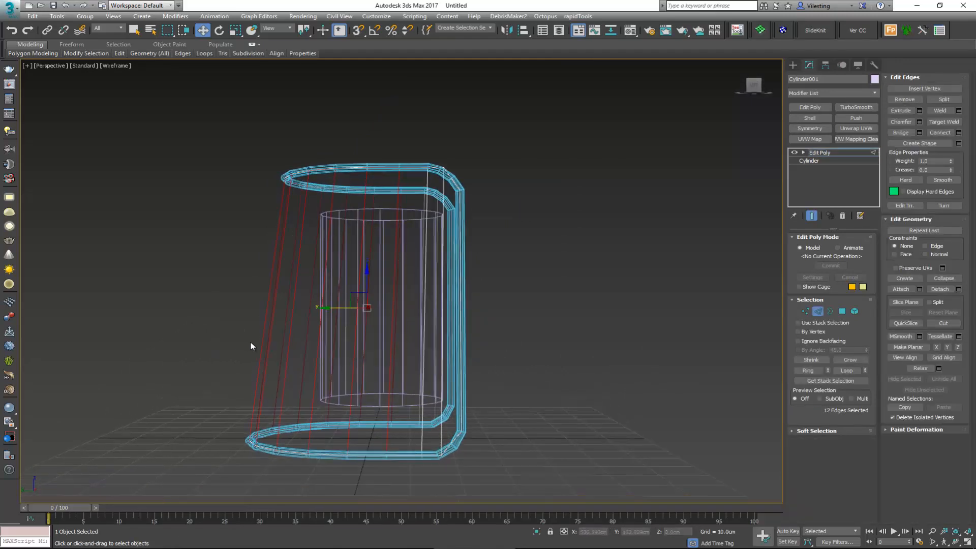
{"action": "middle_click_drag", "start_coordinate": [250, 345], "coordinate": [310, 341], "text": "alt"}
{"action": "key", "text": "F3"}
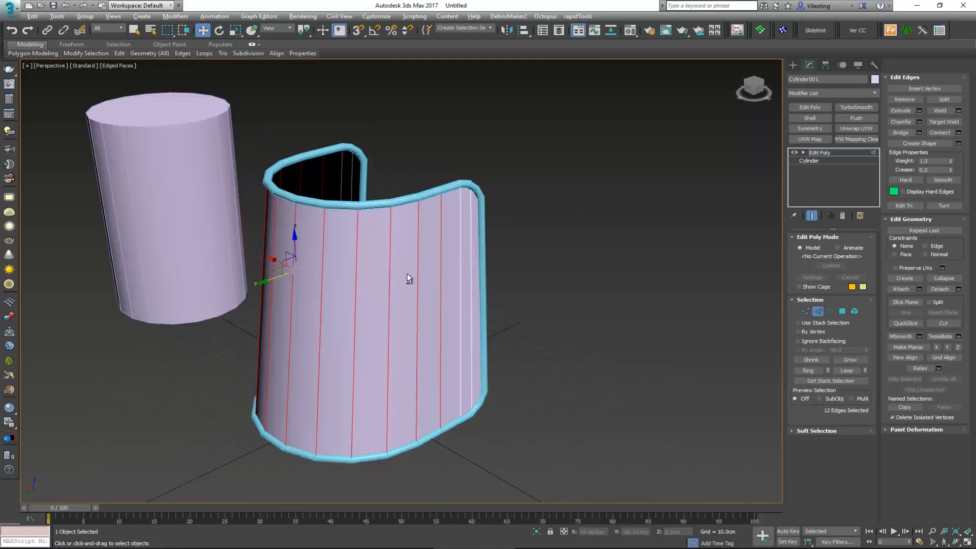
{"action": "middle_click_drag", "start_coordinate": [407, 275], "coordinate": [730, 337], "text": "alt"}
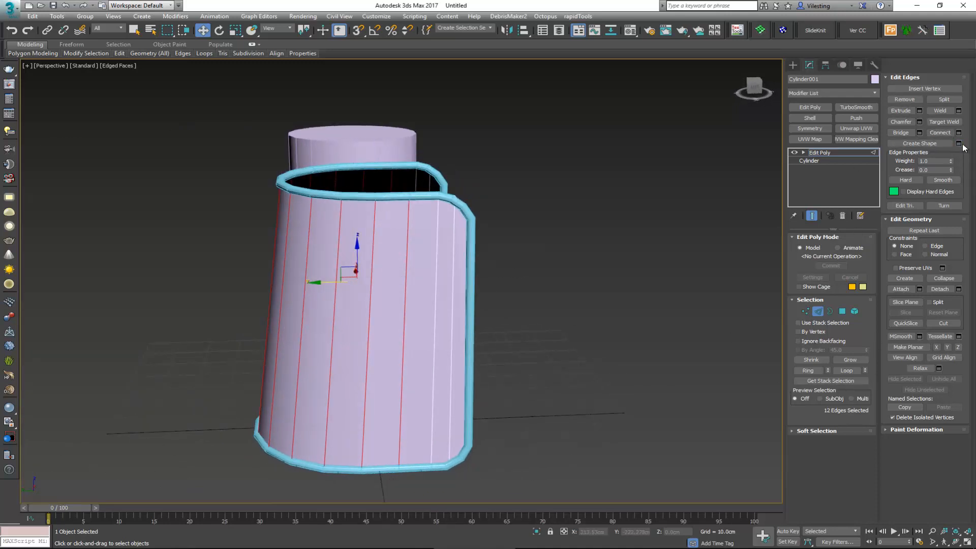
Step: Create a linear shape named Shape002 from the selected edges and leave edge editing
{"action": "left_click", "coordinate": [920, 143]}
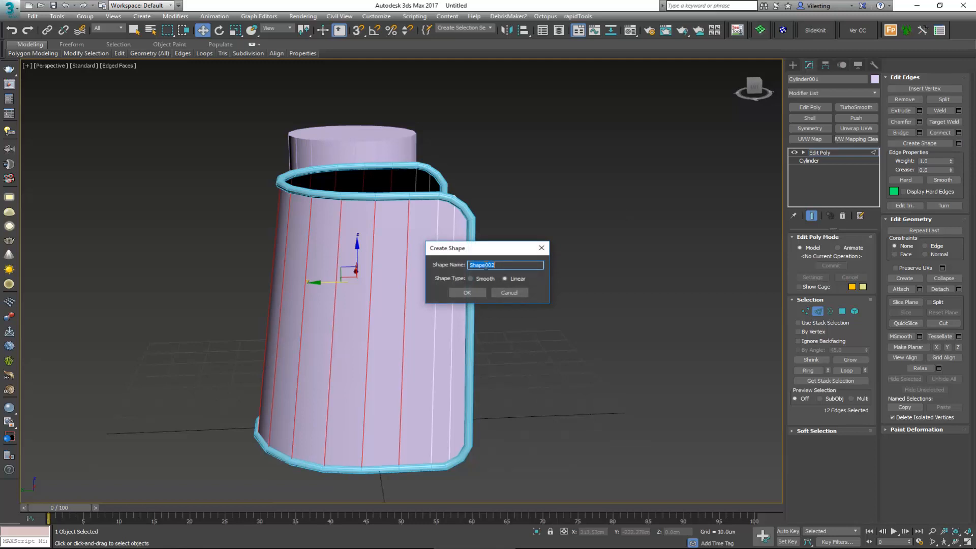
{"action": "left_click", "coordinate": [467, 292]}
{"action": "left_click", "coordinate": [819, 313]}
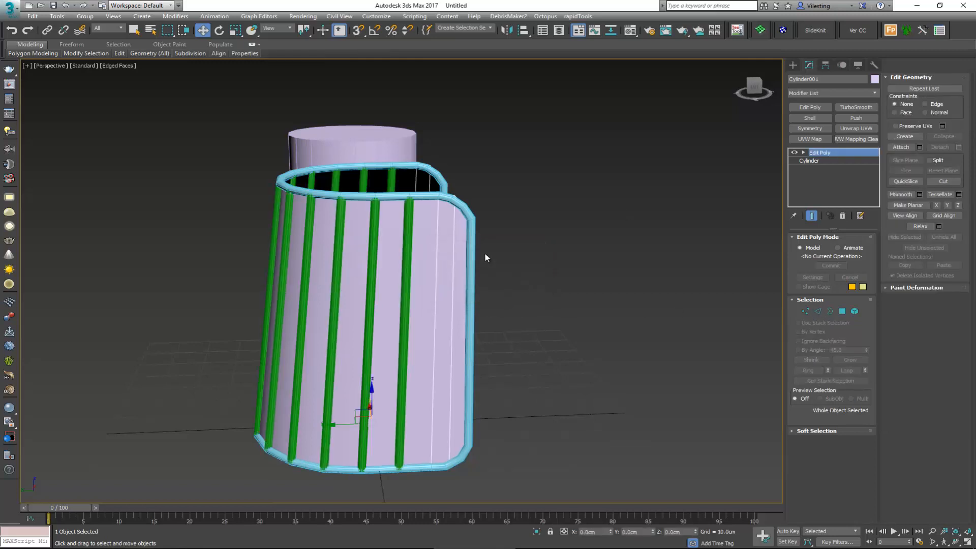
Step: Select the vertical bars together with the tubular frame and isolate them
{"action": "left_click", "coordinate": [411, 235]}
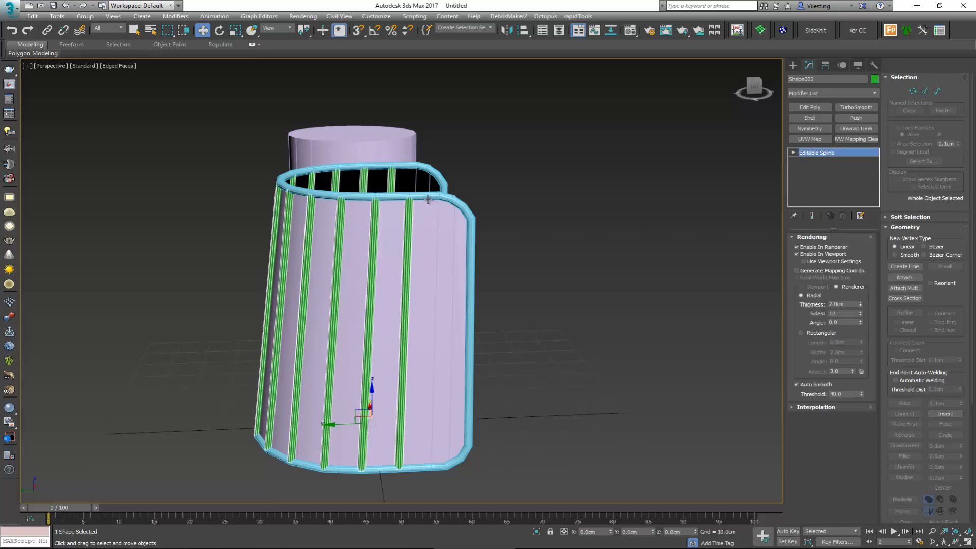
{"action": "left_click", "coordinate": [428, 199], "text": "ctrl"}
{"action": "key", "text": "alt+q"}
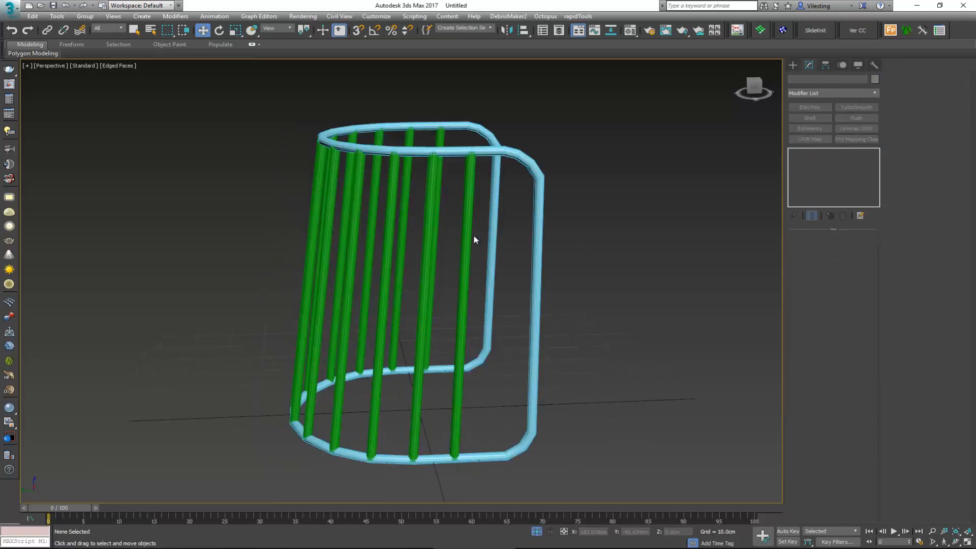
Step: Select all top vertices of the vertical bars and lower them about 1.4 cm to the underside of the upper rim
{"action": "left_click", "coordinate": [470, 238]}
{"action": "key", "text": "1"}
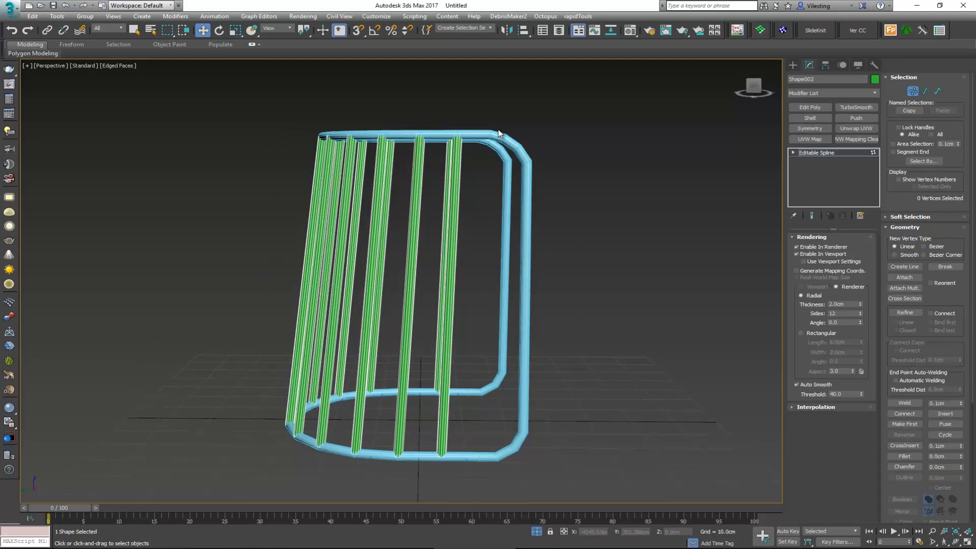
{"action": "left_click_drag", "start_coordinate": [508, 109], "coordinate": [274, 164]}
{"action": "scroll", "coordinate": [409, 155], "scroll_direction": "up", "scroll_amount": 4}
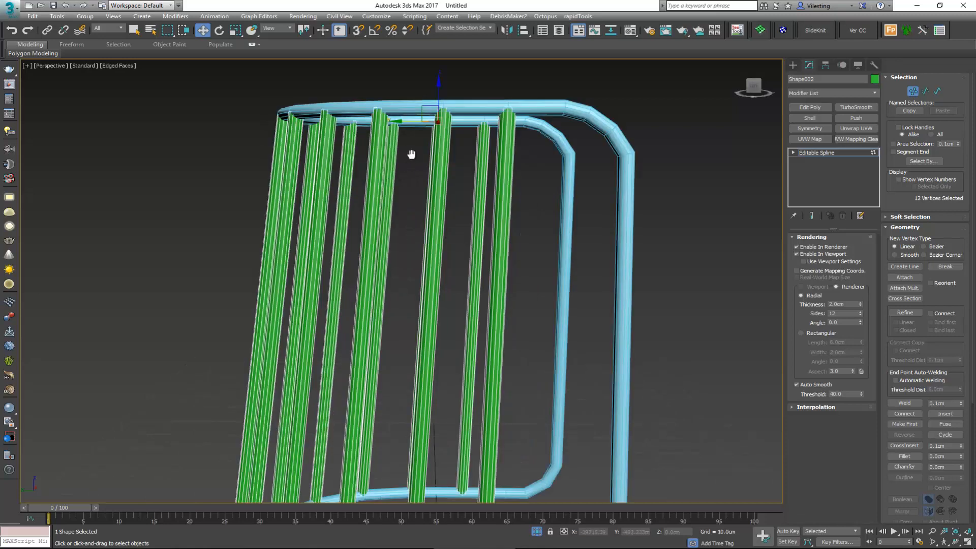
{"action": "left_click_drag", "start_coordinate": [432, 140], "coordinate": [430, 143]}
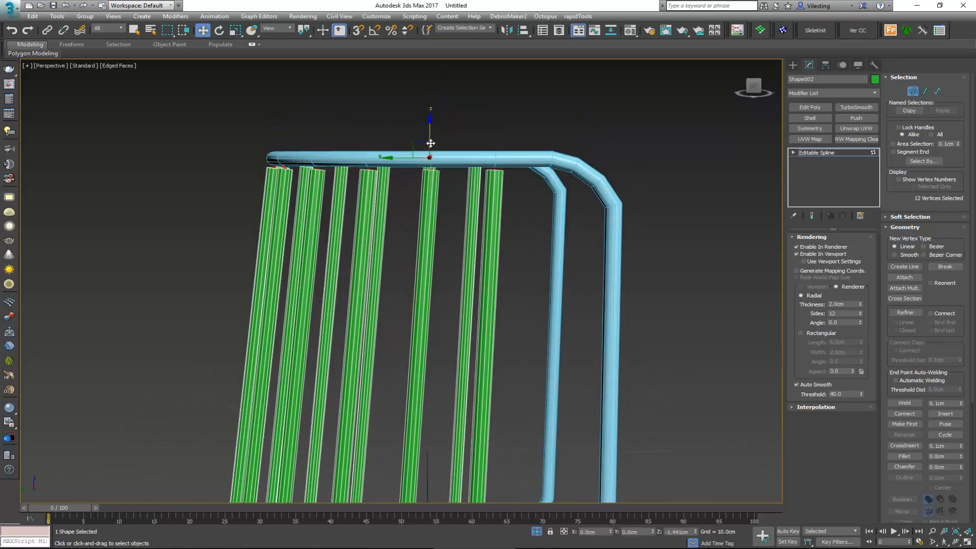
Step: Select all bottom vertices of the vertical bars and raise them to the top surface of the base tube
{"action": "key", "text": "z"}
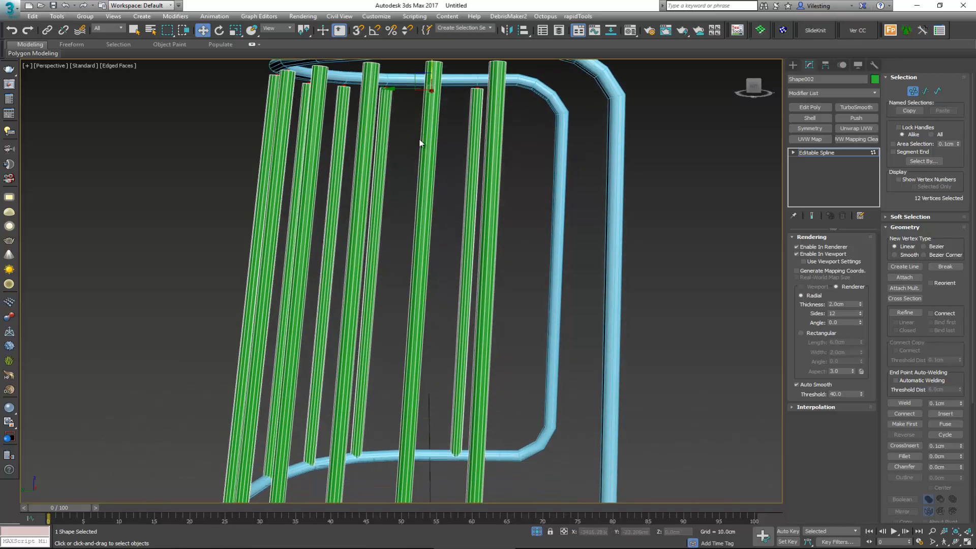
{"action": "left_click_drag", "start_coordinate": [288, 417], "coordinate": [207, 437]}
{"action": "scroll", "coordinate": [415, 380], "scroll_direction": "up", "scroll_amount": 3}
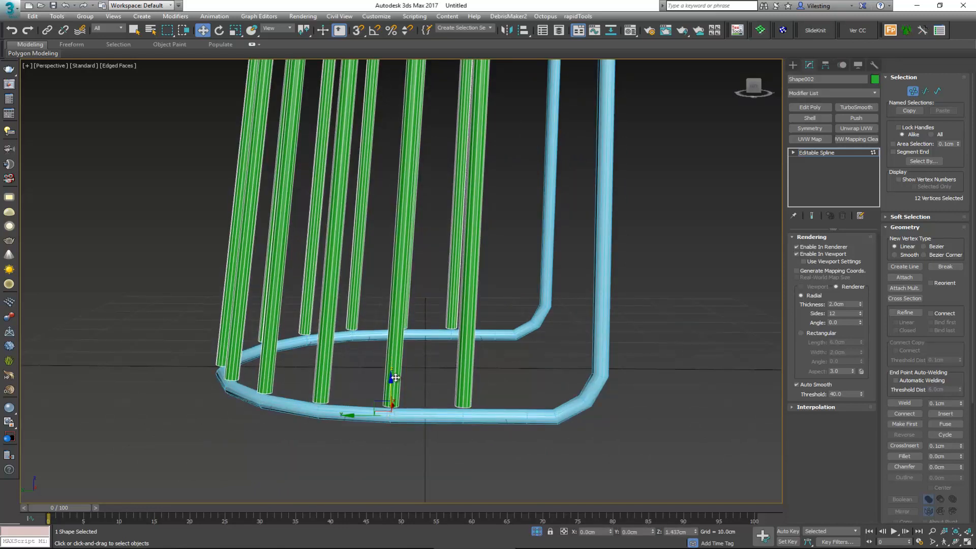
{"action": "mouse_move", "coordinate": [392, 392]}
{"action": "middle_mouse_down", "text": "alt"}
{"action": "mouse_move", "coordinate": [410, 357]}
{"action": "mouse_move", "coordinate": [499, 322]}
{"action": "mouse_move", "coordinate": [493, 359]}
{"action": "mouse_move", "coordinate": [446, 385]}
{"action": "mouse_move", "coordinate": [410, 388]}
{"action": "middle_mouse_up", "text": "alt"}
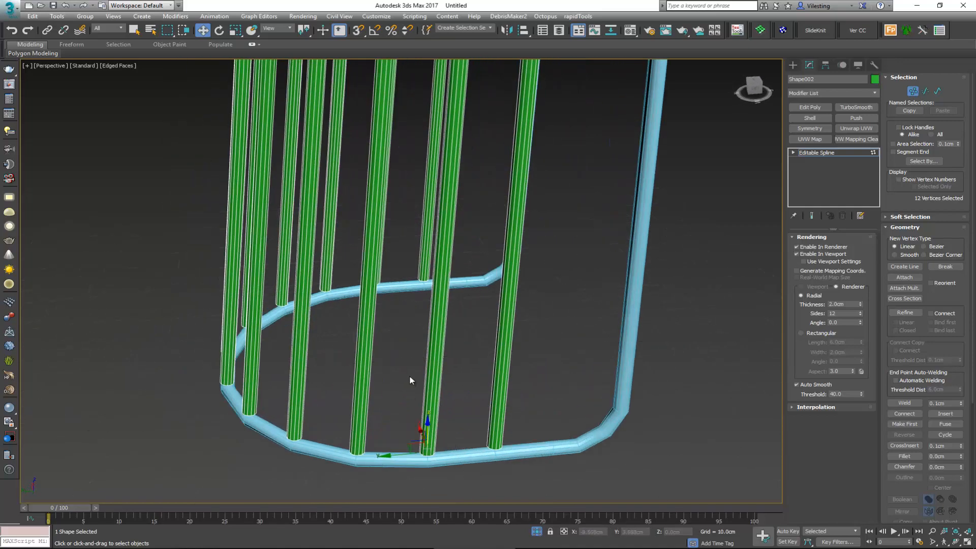
{"action": "middle_click_drag", "start_coordinate": [417, 304], "coordinate": [390, 372]}
{"action": "scroll", "coordinate": [394, 373], "scroll_direction": "down", "scroll_amount": 3}
{"action": "mouse_move", "coordinate": [411, 315]}
{"action": "middle_mouse_down", "text": "alt"}
{"action": "mouse_move", "coordinate": [375, 331]}
{"action": "mouse_move", "coordinate": [398, 342]}
{"action": "mouse_move", "coordinate": [404, 304]}
{"action": "middle_mouse_up", "text": "alt"}
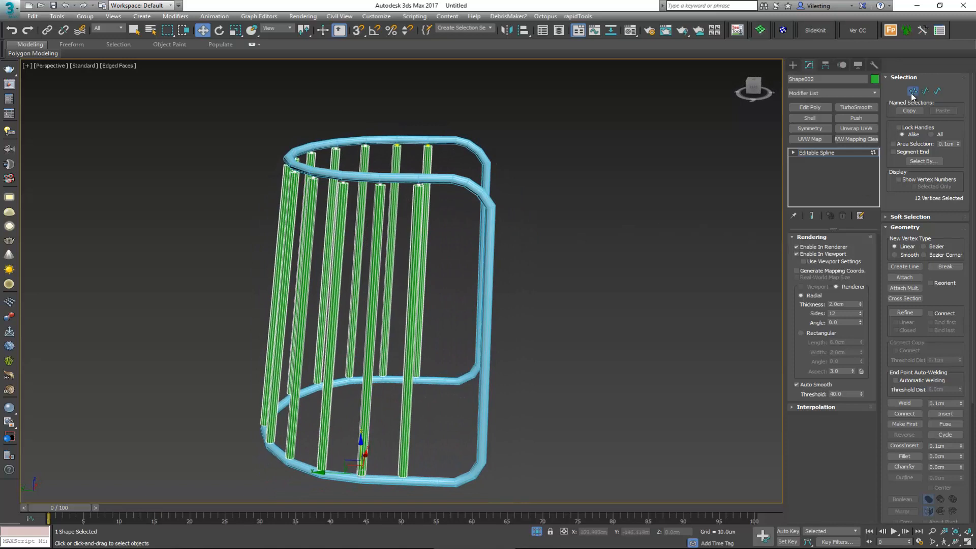
Step: Leave vertex editing, select the tubular frame, and examine how the vertical bars' top ends meet the underside of the upper rim
{"action": "left_click", "coordinate": [466, 205]}
{"action": "left_click", "coordinate": [465, 187]}
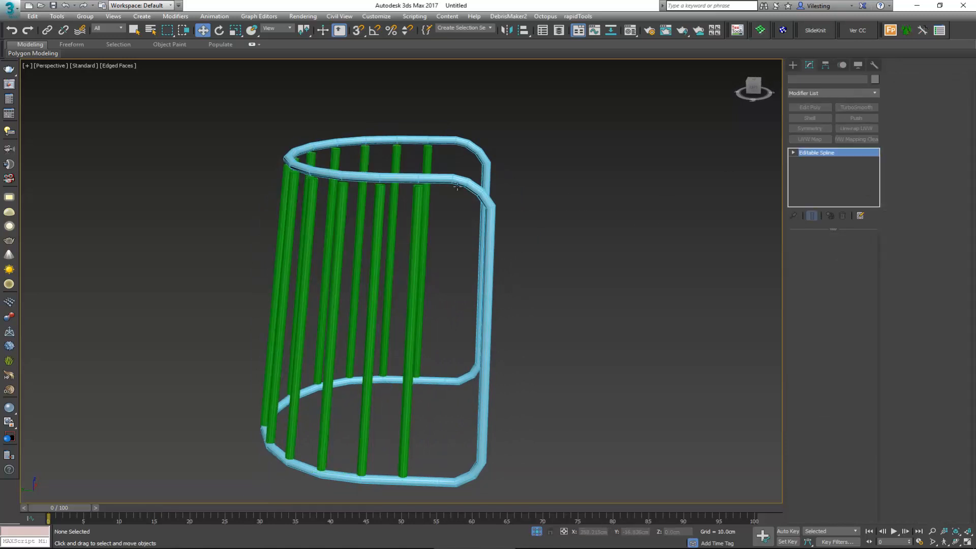
{"action": "scroll", "coordinate": [422, 182], "scroll_direction": "up", "scroll_amount": 4}
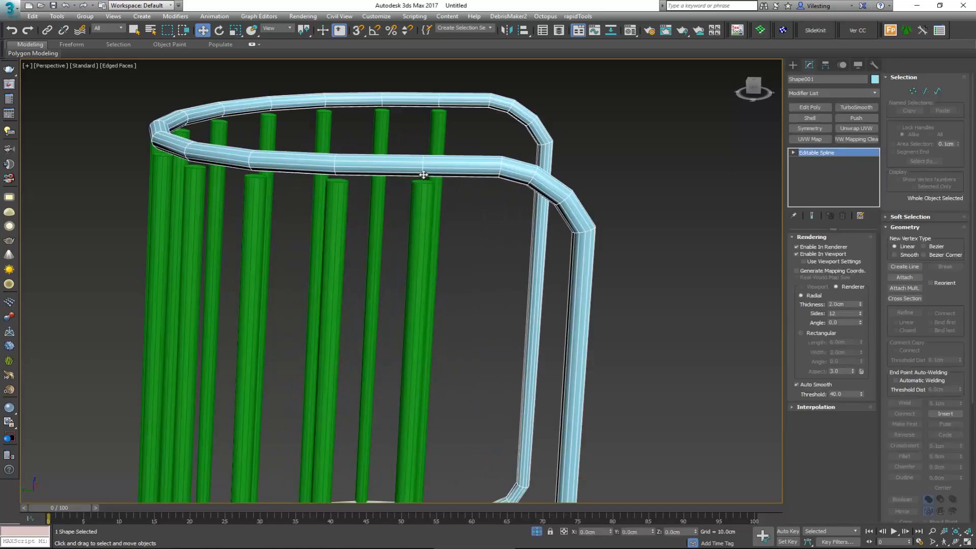
{"action": "mouse_move", "coordinate": [422, 176]}
{"action": "middle_mouse_down"}
{"action": "mouse_move", "coordinate": [417, 213]}
{"action": "mouse_move", "coordinate": [416, 167]}
{"action": "middle_mouse_up"}
{"action": "scroll", "coordinate": [414, 207], "scroll_direction": "up", "scroll_amount": 2}
{"action": "scroll", "coordinate": [416, 151], "scroll_direction": "down", "scroll_amount": 3}
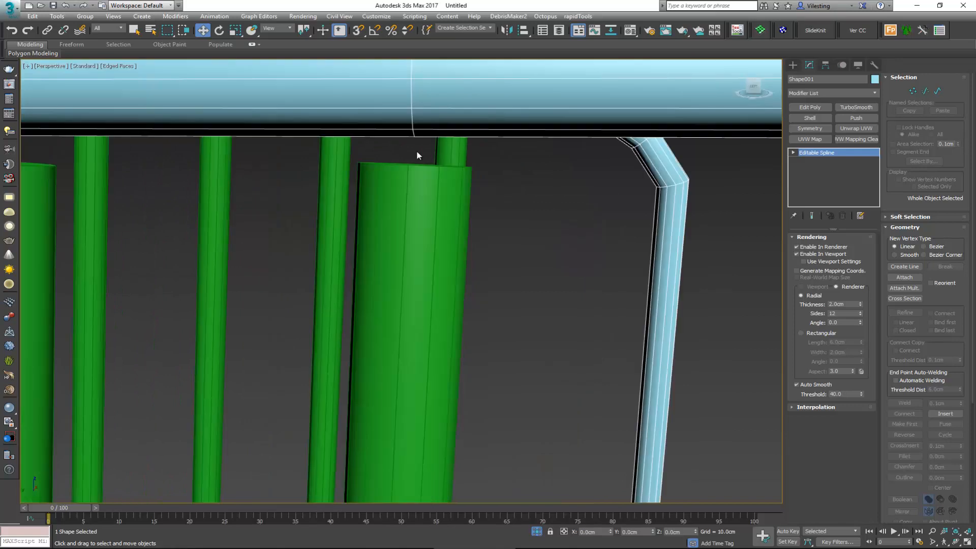
{"action": "mouse_move", "coordinate": [416, 151]}
{"action": "middle_mouse_down"}
{"action": "mouse_move", "coordinate": [440, 140]}
{"action": "mouse_move", "coordinate": [421, 148]}
{"action": "mouse_move", "coordinate": [418, 138]}
{"action": "middle_mouse_up"}
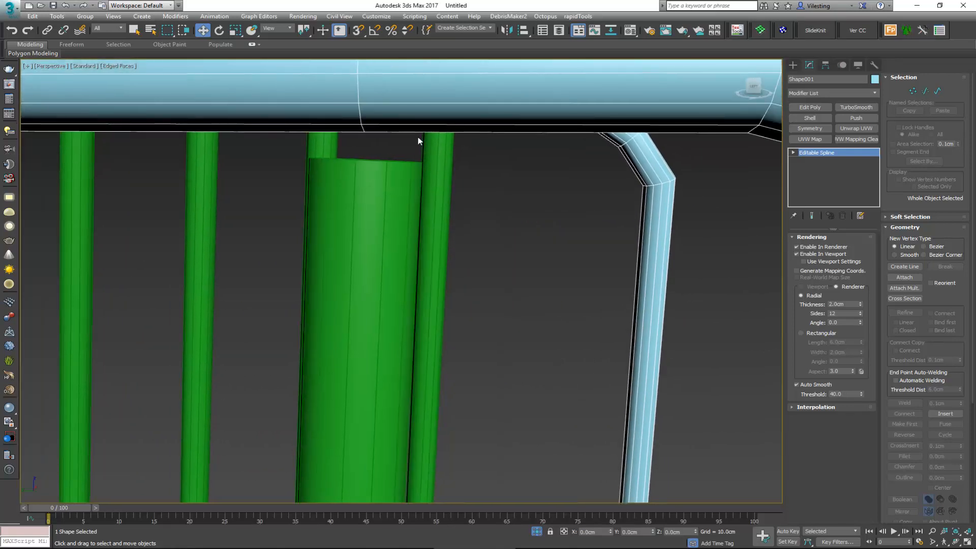
{"action": "scroll", "coordinate": [373, 150], "scroll_direction": "down", "scroll_amount": 4}
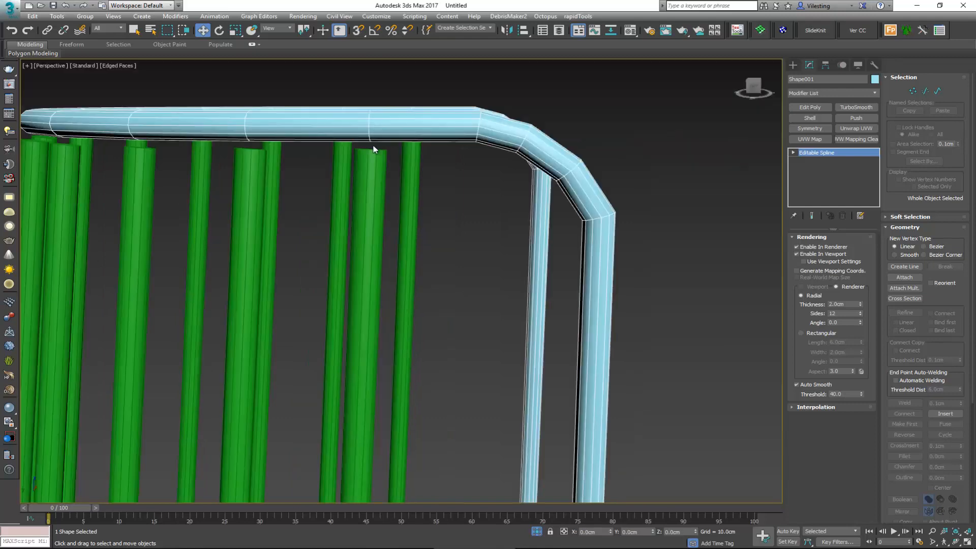
{"action": "middle_click_drag", "start_coordinate": [374, 149], "coordinate": [401, 149]}
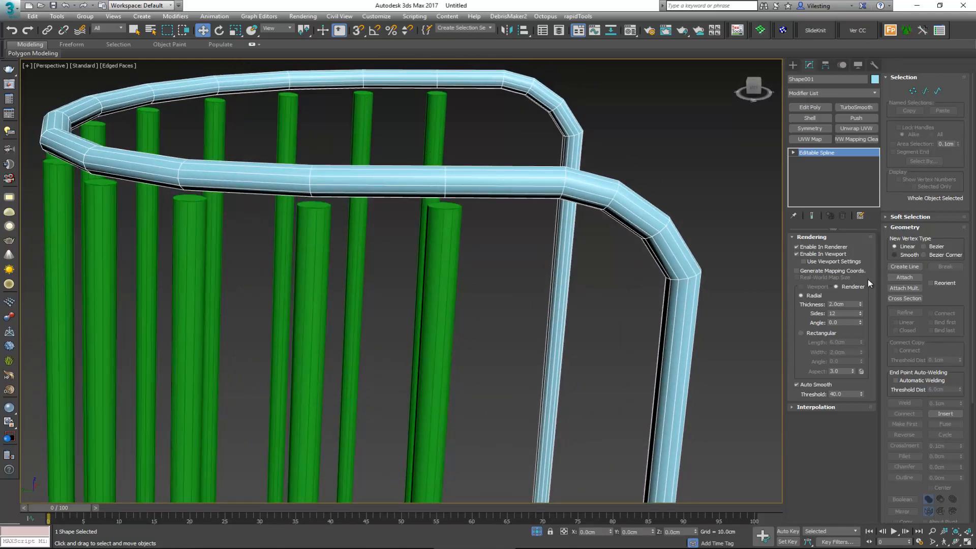
Step: Attach the vertical bars to the tubular frame so that both form one editable spline
{"action": "left_click", "coordinate": [905, 277]}
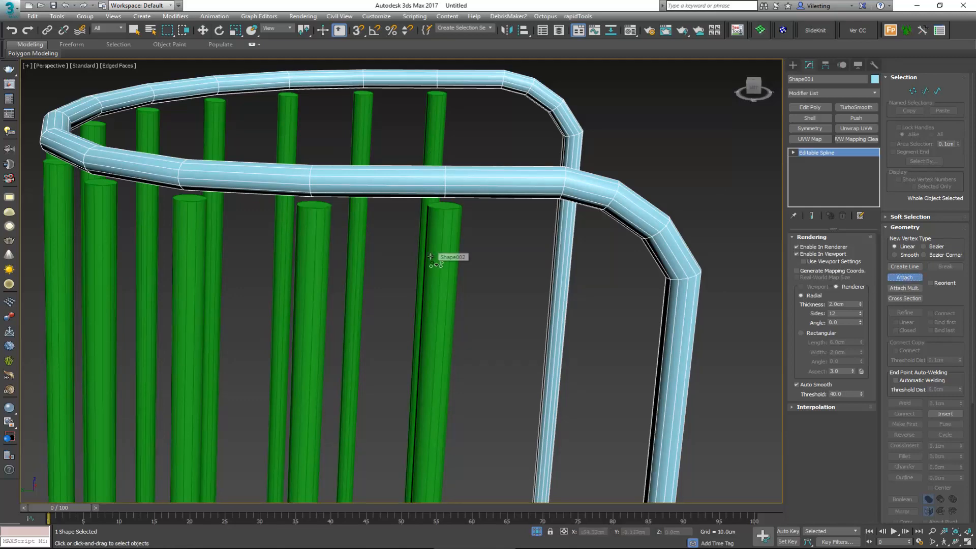
{"action": "left_click", "coordinate": [430, 257]}
{"action": "right_click", "coordinate": [459, 231]}
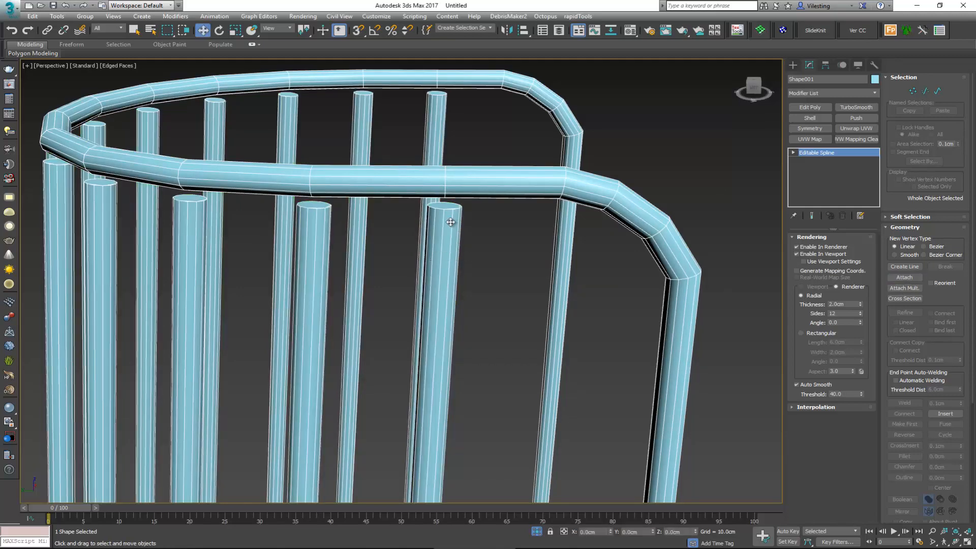
{"action": "middle_click_drag", "start_coordinate": [451, 223], "coordinate": [446, 211], "text": "alt"}
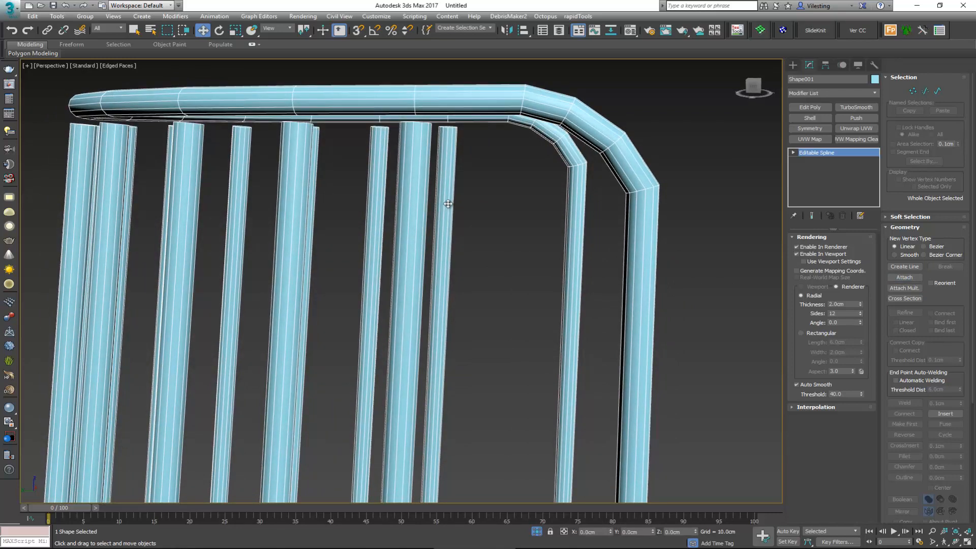
{"action": "key", "text": "2"}
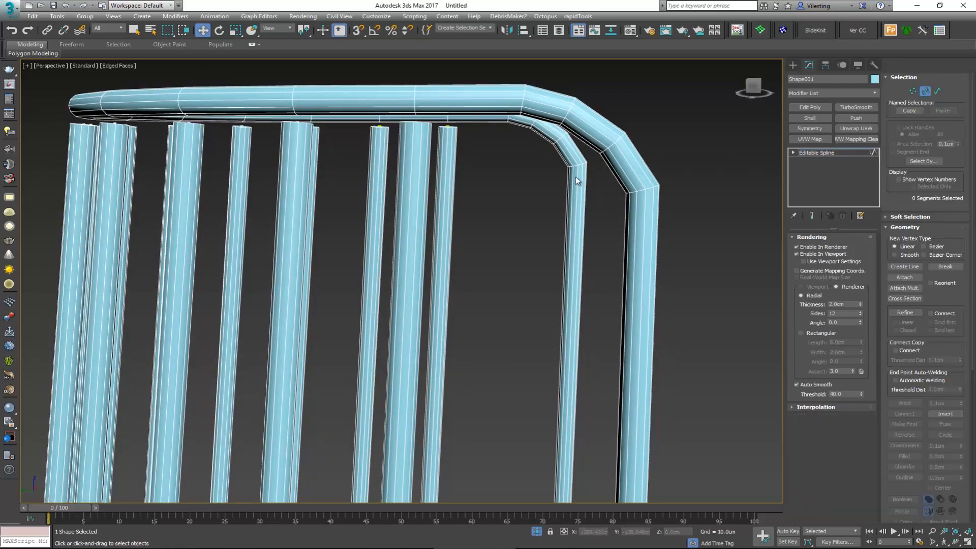
{"action": "key", "text": "2"}
{"action": "middle_click_drag", "start_coordinate": [482, 160], "coordinate": [487, 163]}
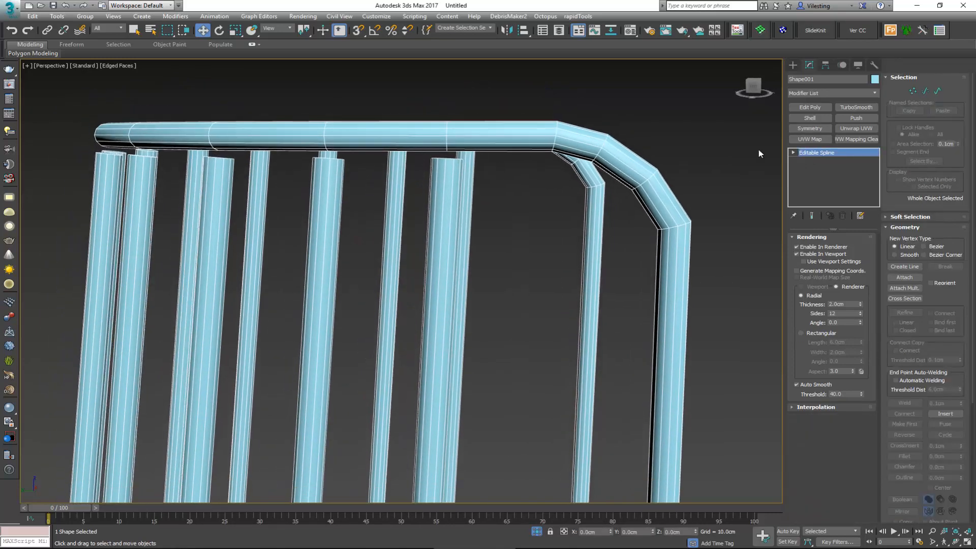
Step: Add an Edit Poly modifier to the combined frame and delete the top cap polygons of all vertical bars
{"action": "left_click", "coordinate": [810, 107]}
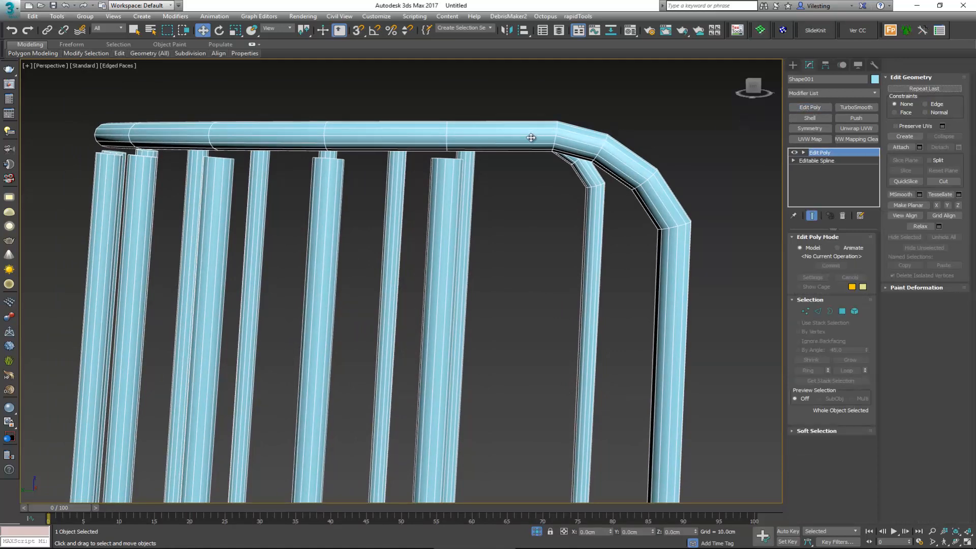
{"action": "key", "text": "alt+w"}
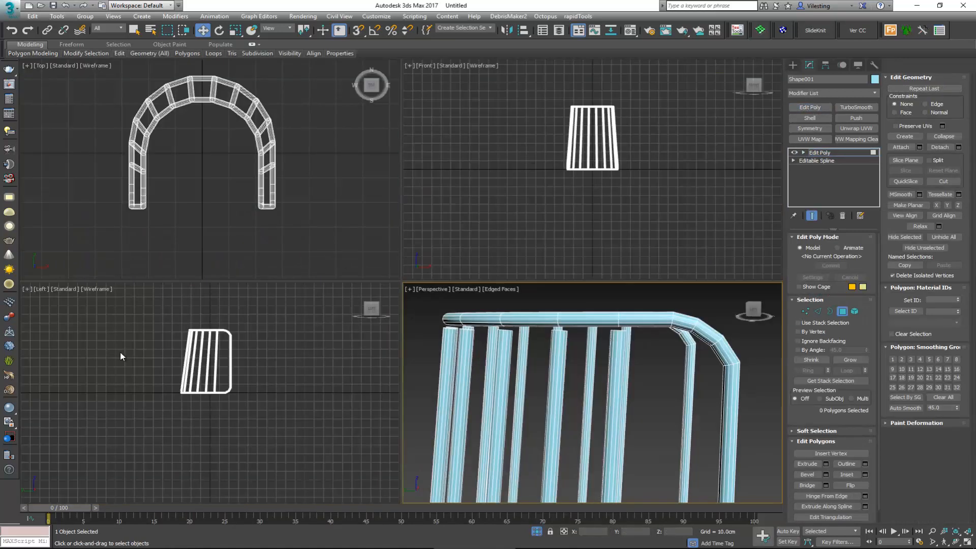
{"action": "left_click", "coordinate": [121, 353]}
{"action": "key", "text": "alt+w"}
{"action": "scroll", "coordinate": [377, 164], "scroll_direction": "up", "scroll_amount": 6}
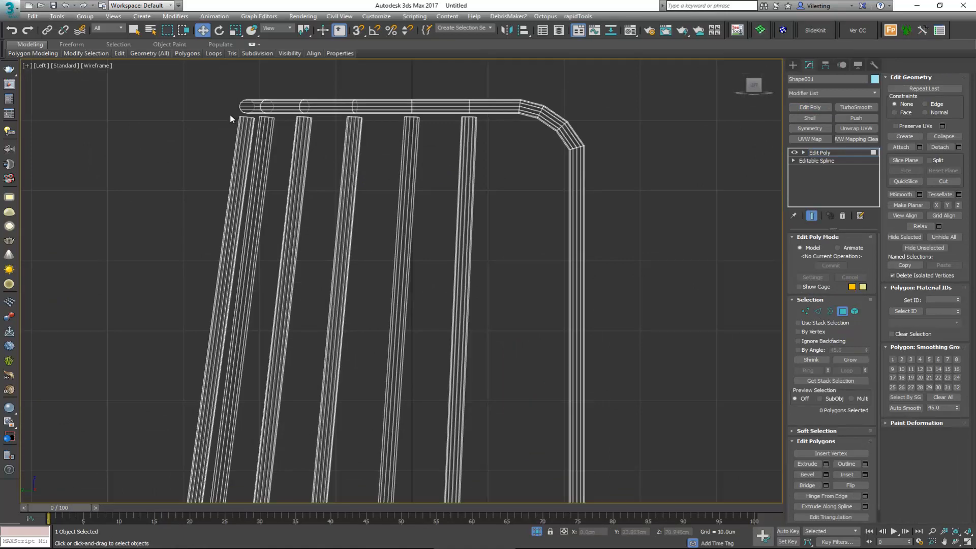
{"action": "left_click_drag", "start_coordinate": [230, 114], "coordinate": [135, 288]}
{"action": "key", "text": "alt+w"}
{"action": "middle_click", "coordinate": [578, 343]}
{"action": "key", "text": "alt+w"}
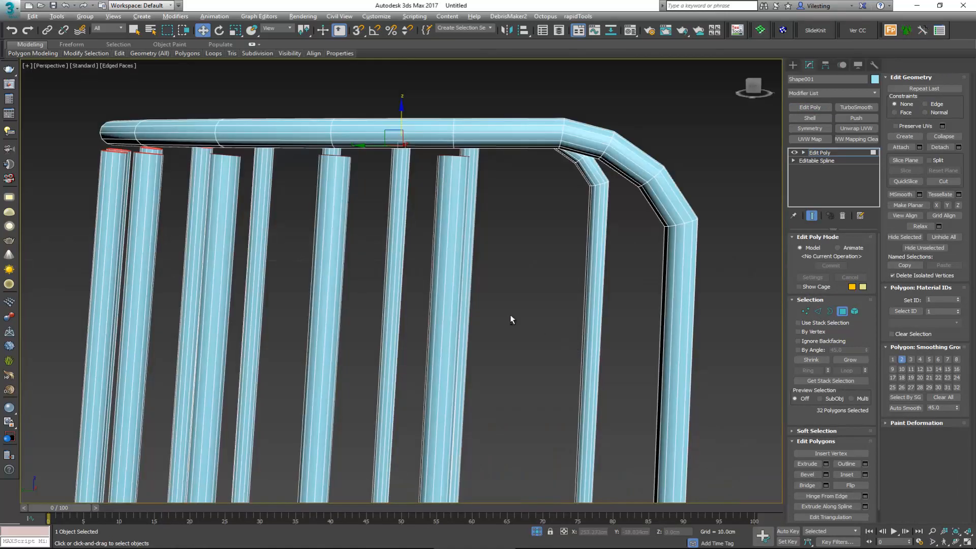
{"action": "middle_click_drag", "start_coordinate": [511, 318], "coordinate": [338, 283], "text": "alt"}
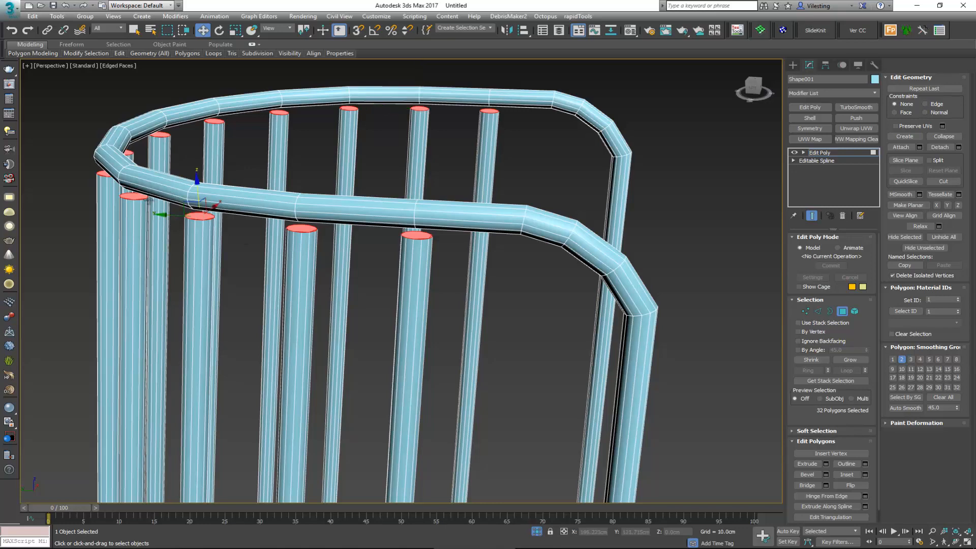
{"action": "key", "text": "Delete"}
Step: Select the bottom cap polygons of all vertical bars just above the base tube, delete them, and leave polygon editing
{"action": "scroll", "coordinate": [447, 208], "scroll_direction": "down", "scroll_amount": 8}
{"action": "middle_click_drag", "start_coordinate": [439, 231], "coordinate": [448, 258], "text": "alt"}
{"action": "key", "text": "alt+w"}
{"action": "middle_click", "coordinate": [590, 198]}
{"action": "scroll", "coordinate": [257, 305], "scroll_direction": "down", "scroll_amount": 5}
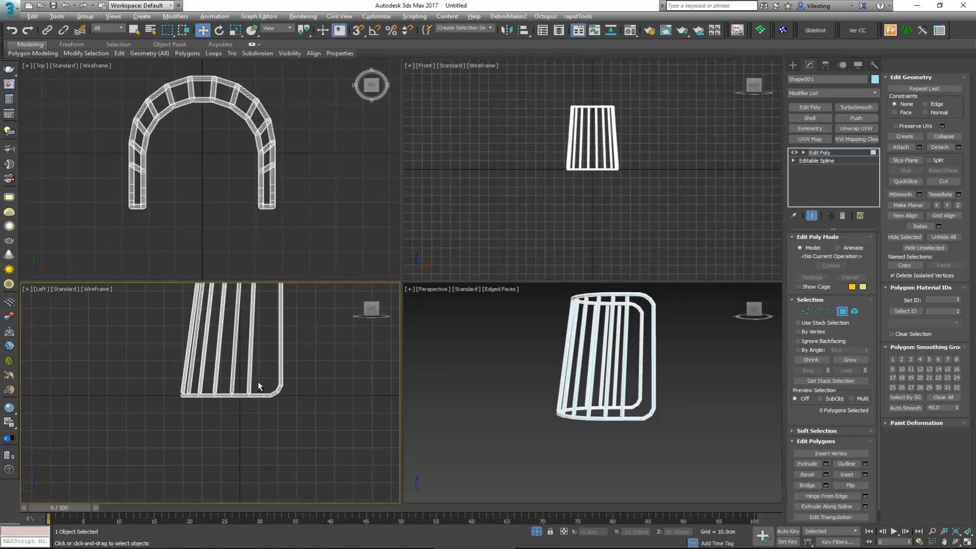
{"action": "key", "text": "alt+w"}
{"action": "middle_click_drag", "start_coordinate": [259, 388], "coordinate": [90, 372]}
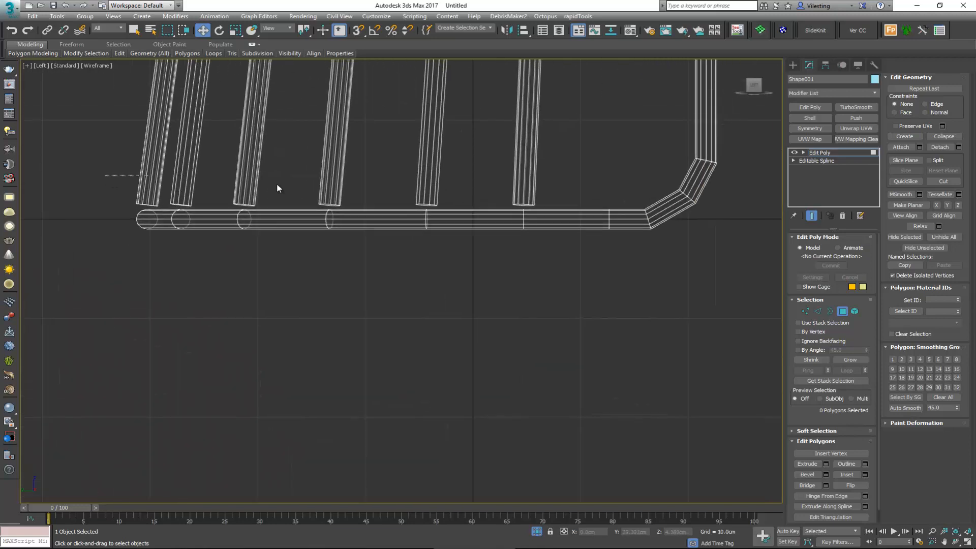
{"action": "left_click_drag", "start_coordinate": [594, 205], "coordinate": [592, 207]}
{"action": "left_click_drag", "start_coordinate": [0, 129], "coordinate": [0, 129], "text": "alt"}
{"action": "middle_click_drag", "start_coordinate": [282, 207], "coordinate": [283, 270]}
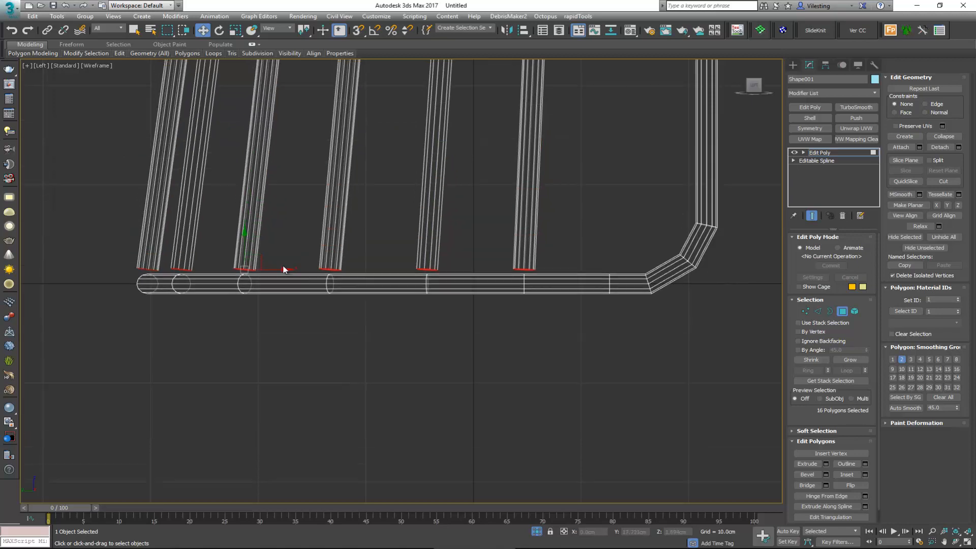
{"action": "key", "text": "alt+w"}
{"action": "middle_click", "coordinate": [553, 353]}
{"action": "key", "text": "alt+w"}
{"action": "middle_click_drag", "start_coordinate": [511, 361], "coordinate": [496, 337], "text": "alt"}
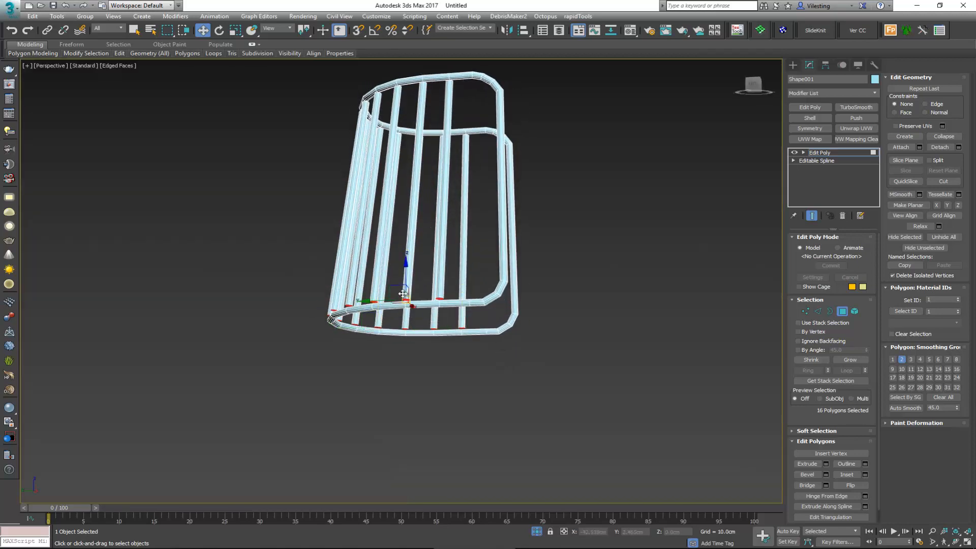
{"action": "scroll", "coordinate": [406, 305], "scroll_direction": "up", "scroll_amount": 4}
{"action": "key", "text": "Delete"}
{"action": "middle_click_drag", "start_coordinate": [429, 315], "coordinate": [491, 357], "text": "alt"}
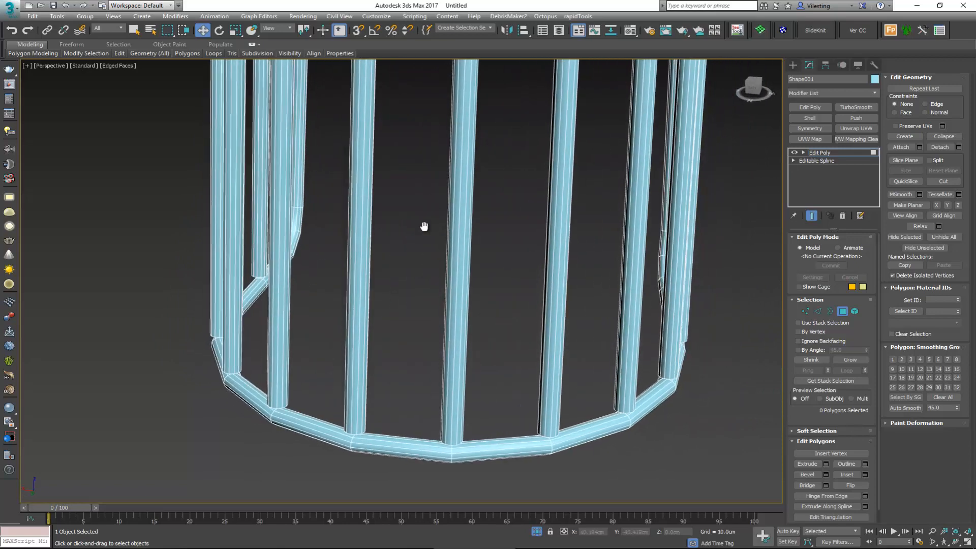
{"action": "scroll", "coordinate": [419, 288], "scroll_direction": "down", "scroll_amount": 6}
{"action": "middle_click_drag", "start_coordinate": [418, 288], "coordinate": [587, 288], "text": "alt"}
{"action": "key", "text": "6"}
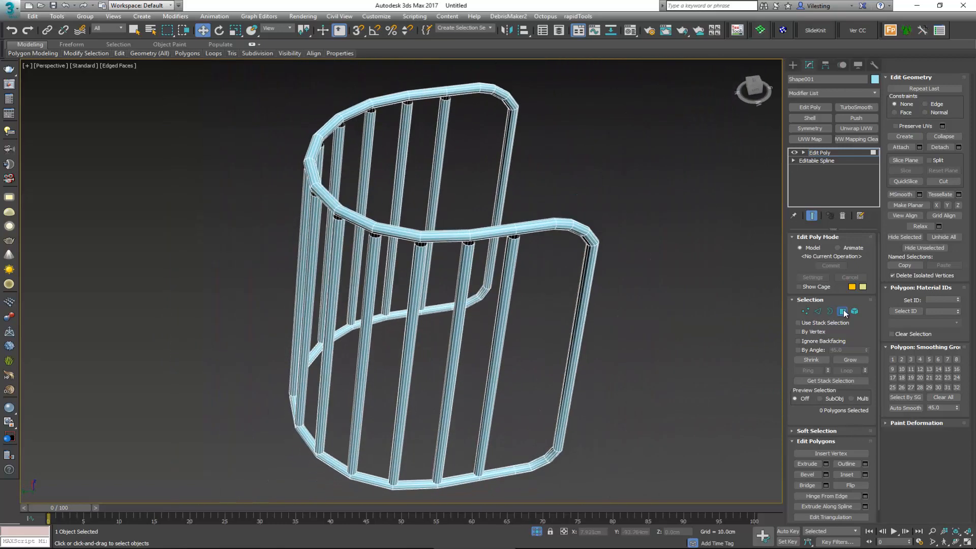
Step: Select the cross-section edge loops on the upper rim at two neighbouring bars and expand them with Ring around the whole frame tube
{"action": "scroll", "coordinate": [478, 232], "scroll_direction": "up", "scroll_amount": 2}
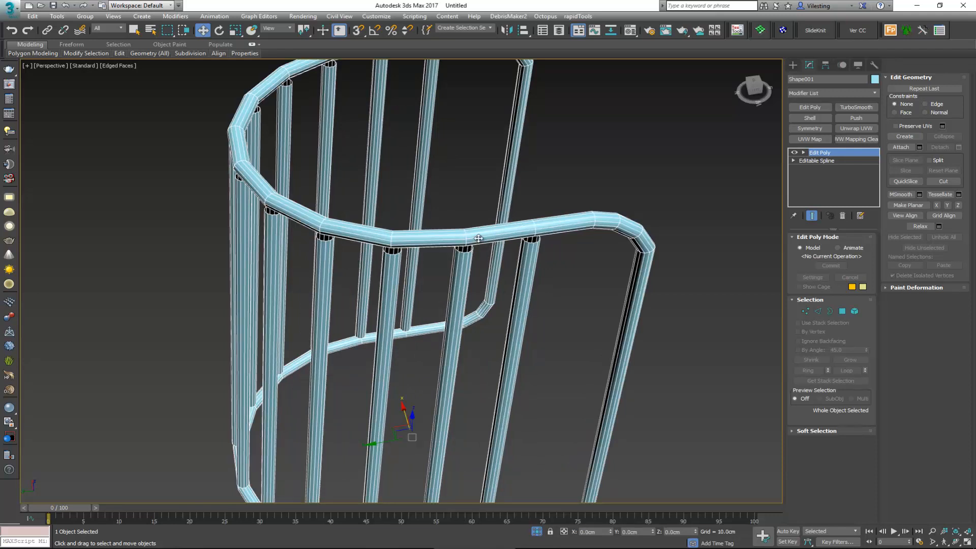
{"action": "middle_click_drag", "start_coordinate": [484, 240], "coordinate": [487, 226], "text": "alt"}
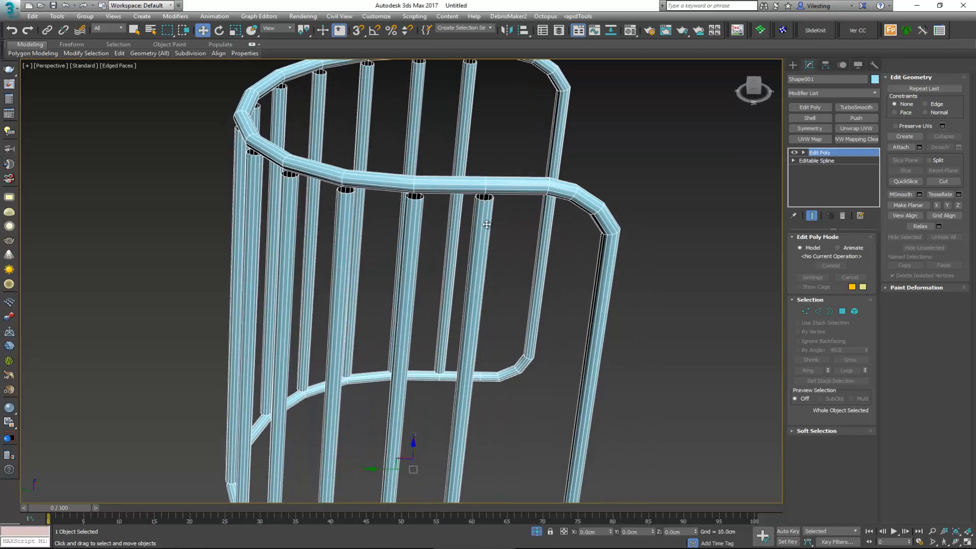
{"action": "key", "text": "4"}
{"action": "left_click", "coordinate": [490, 186]}
{"action": "scroll", "coordinate": [488, 187], "scroll_direction": "up", "scroll_amount": 3}
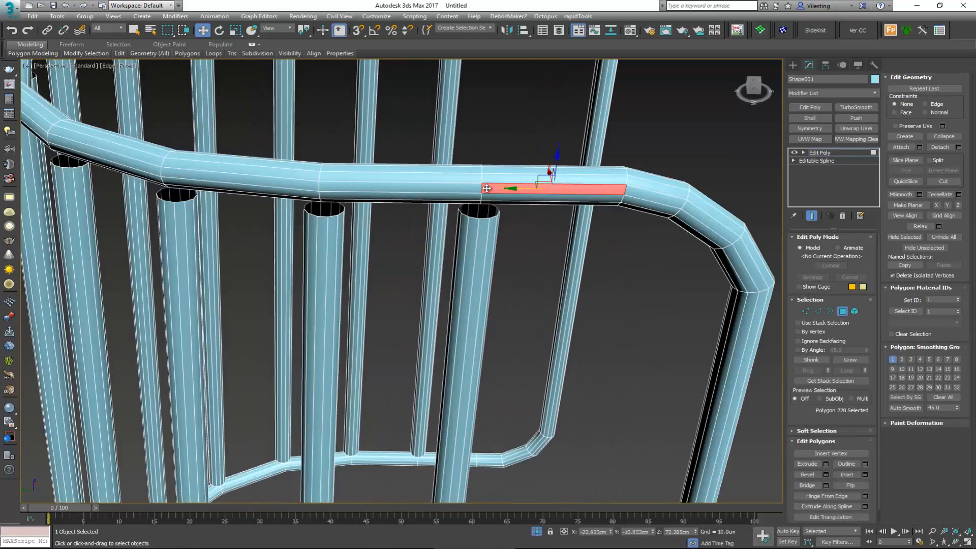
{"action": "key", "text": "2"}
{"action": "double_click", "coordinate": [481, 181]}
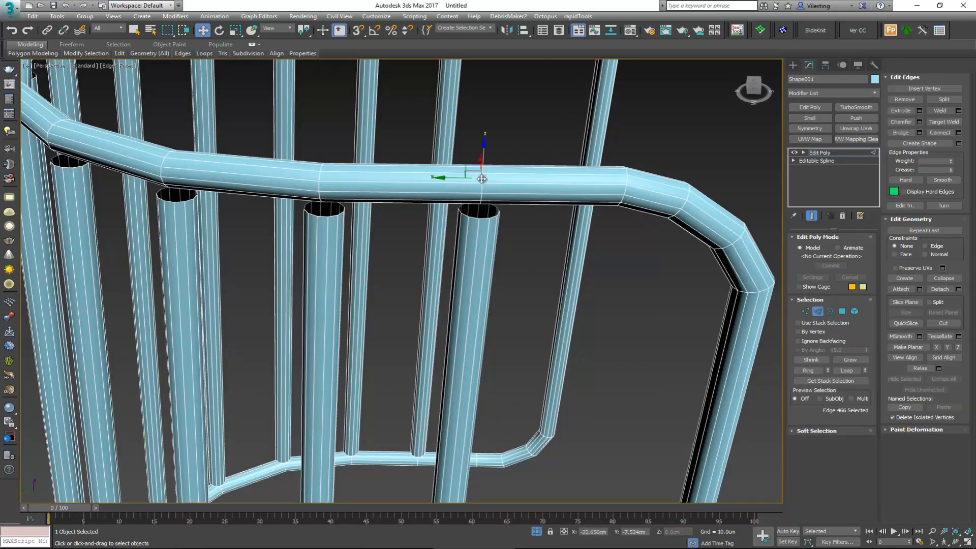
{"action": "scroll", "coordinate": [482, 180], "scroll_direction": "down", "scroll_amount": 3}
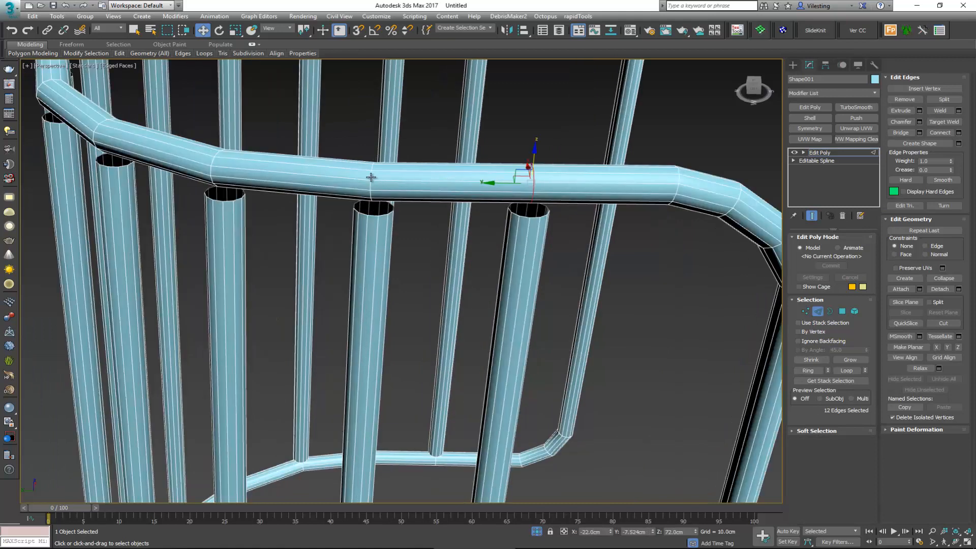
{"action": "double_click", "coordinate": [379, 181], "text": "ctrl"}
{"action": "scroll", "coordinate": [374, 178], "scroll_direction": "up", "scroll_amount": 2}
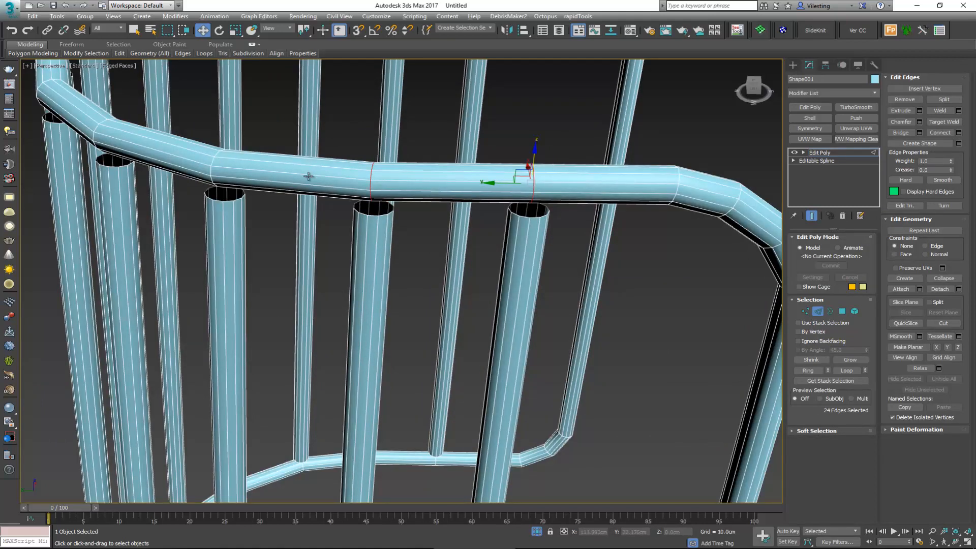
{"action": "key", "text": "alt"}
{"action": "left_click", "coordinate": [807, 371]}
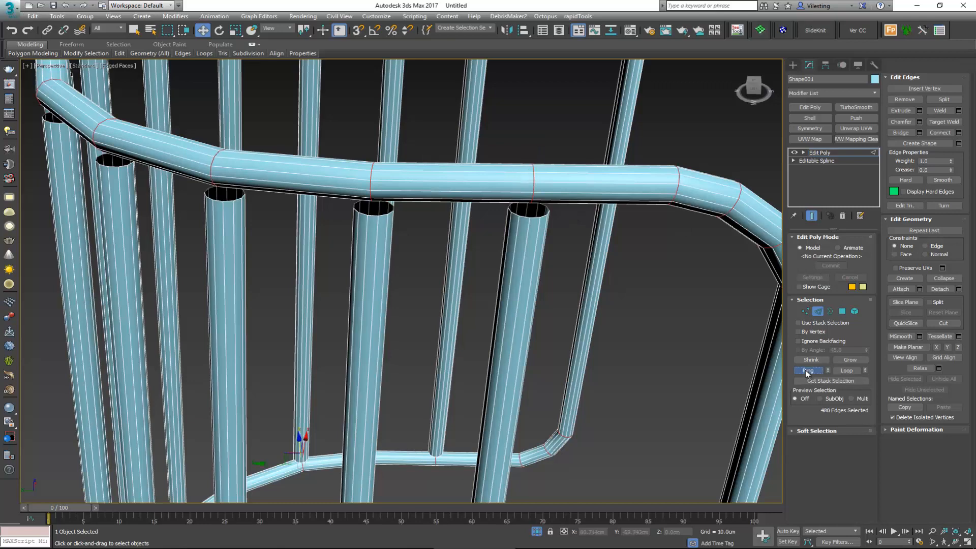
Step: Deselect the edge loops on the front uprights and rounded corners, keeping only the loops on the frame tube at the bar ends
{"action": "scroll", "coordinate": [566, 251], "scroll_direction": "down", "scroll_amount": 6}
{"action": "middle_click_drag", "start_coordinate": [483, 205], "coordinate": [484, 178], "text": "alt"}
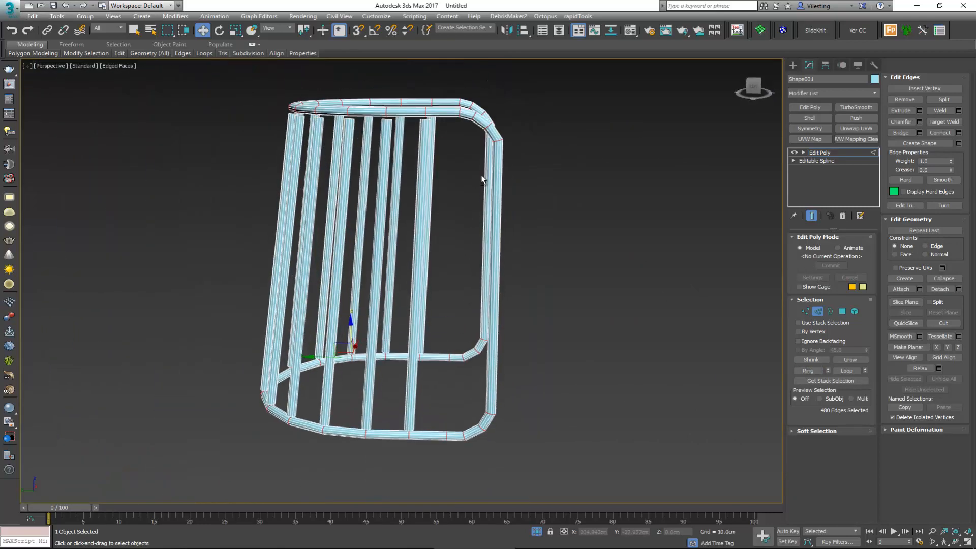
{"action": "left_click_drag", "start_coordinate": [523, 173], "coordinate": [523, 175], "text": "alt"}
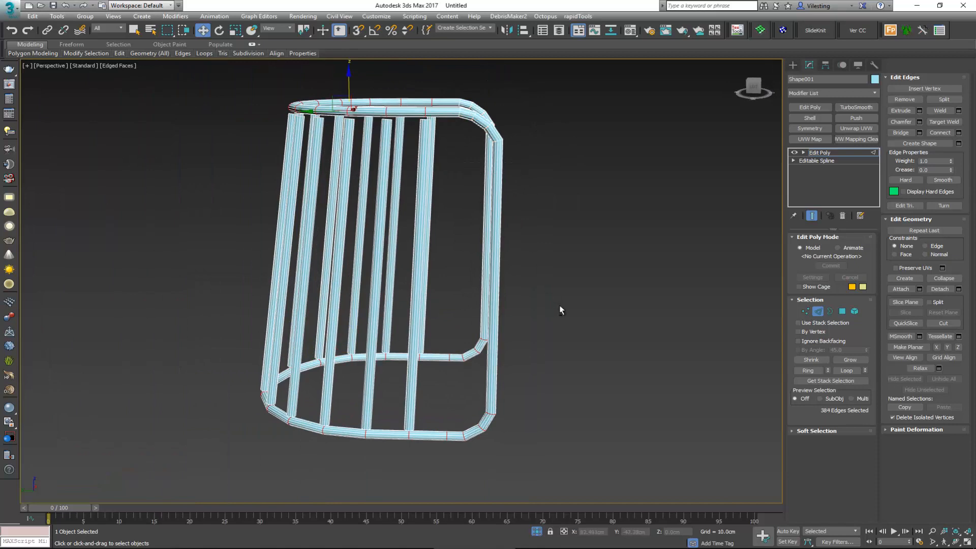
{"action": "left_click_drag", "start_coordinate": [449, 468], "coordinate": [445, 467], "text": "alt"}
{"action": "middle_click_drag", "start_coordinate": [462, 283], "coordinate": [458, 178], "text": "alt"}
{"action": "scroll", "coordinate": [487, 171], "scroll_direction": "up", "scroll_amount": 5}
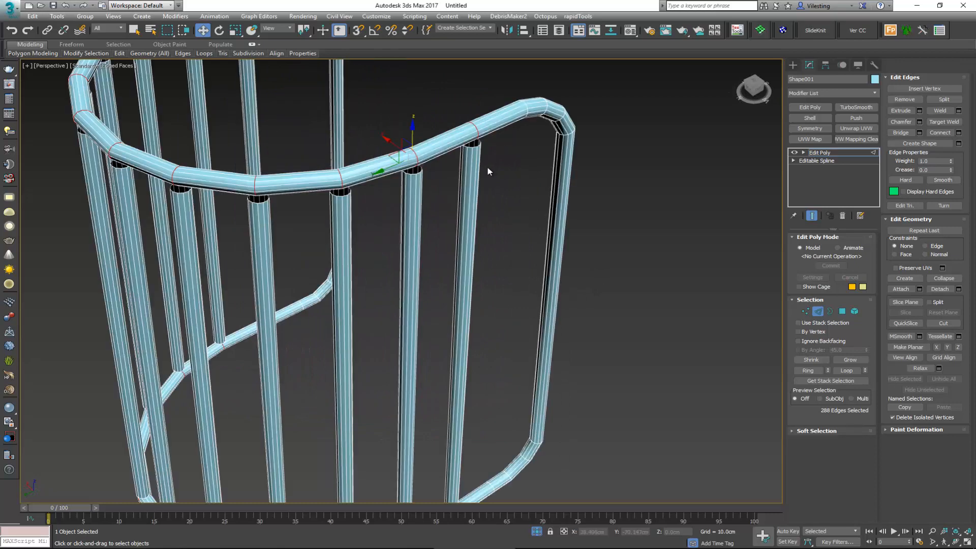
{"action": "middle_click_drag", "start_coordinate": [454, 136], "coordinate": [410, 222], "text": "alt"}
{"action": "scroll", "coordinate": [410, 222], "scroll_direction": "up", "scroll_amount": 2}
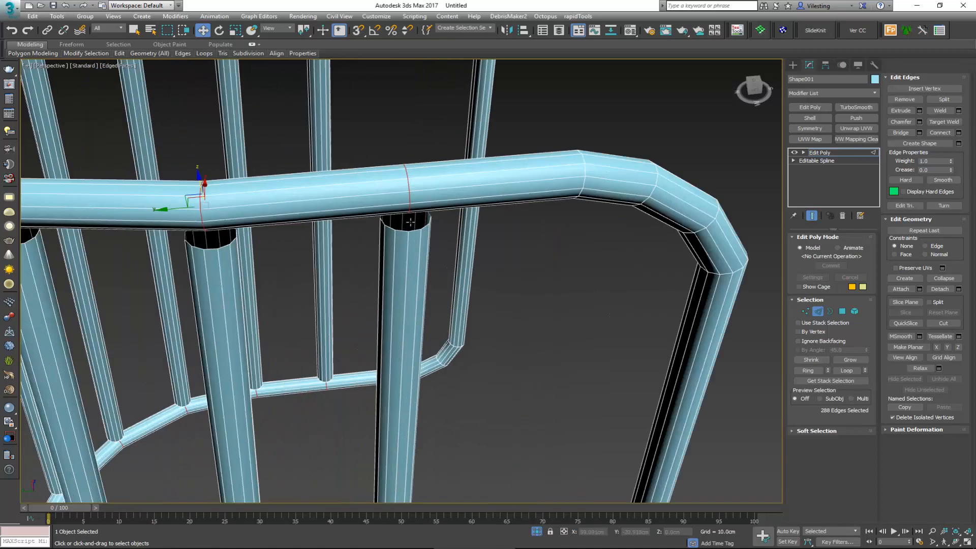
Step: Chamfer the selected edge loops on the frame tube by 1.1 cm with 2 segments
{"action": "left_click", "coordinate": [920, 122]}
{"action": "middle_click_drag", "start_coordinate": [470, 190], "coordinate": [462, 169], "text": "alt"}
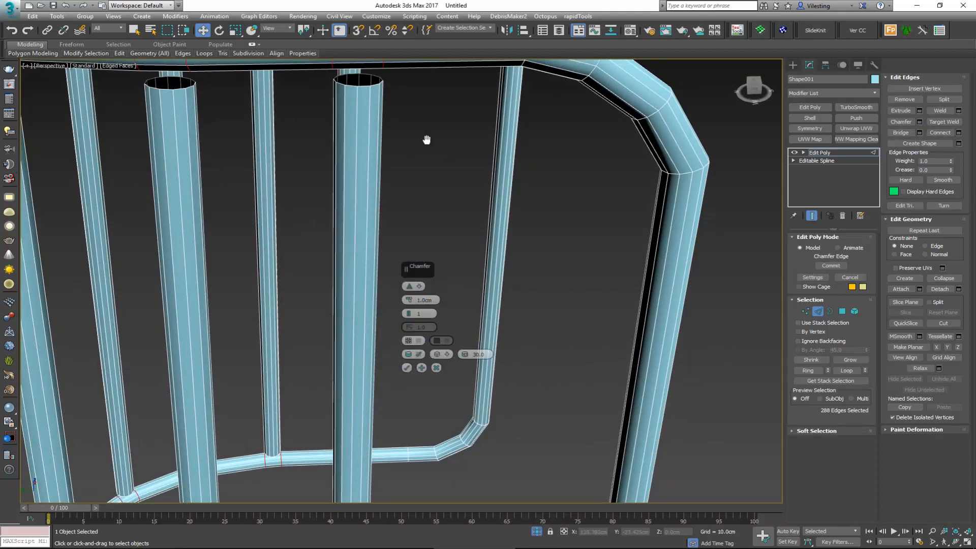
{"action": "middle_click_drag", "start_coordinate": [427, 139], "coordinate": [437, 264]}
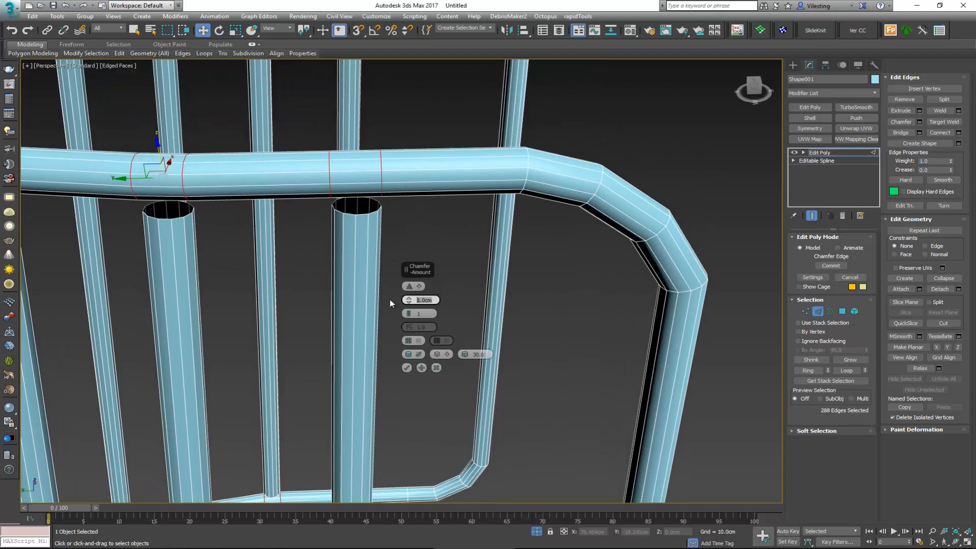
{"action": "type", "text": "1.1"}
{"action": "key", "text": "Return"}
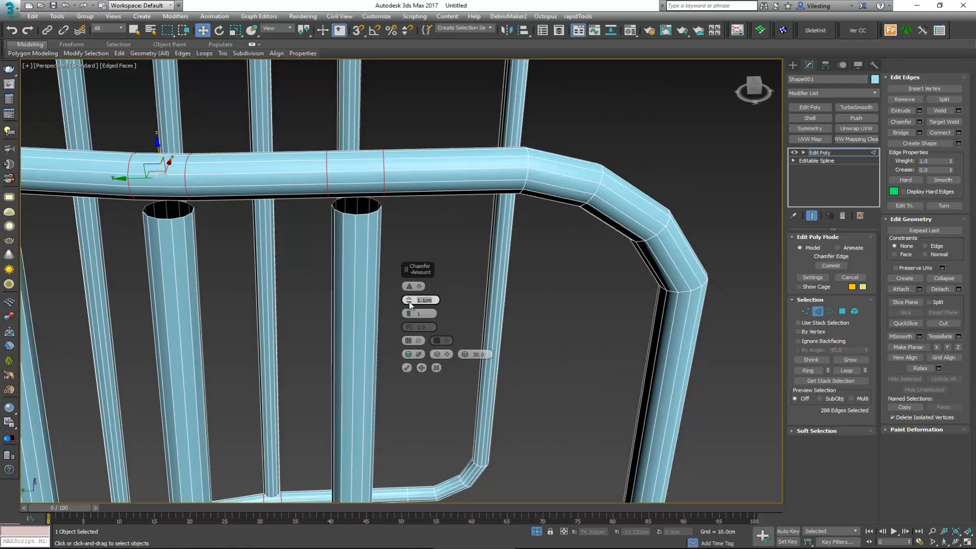
{"action": "left_click", "coordinate": [409, 313]}
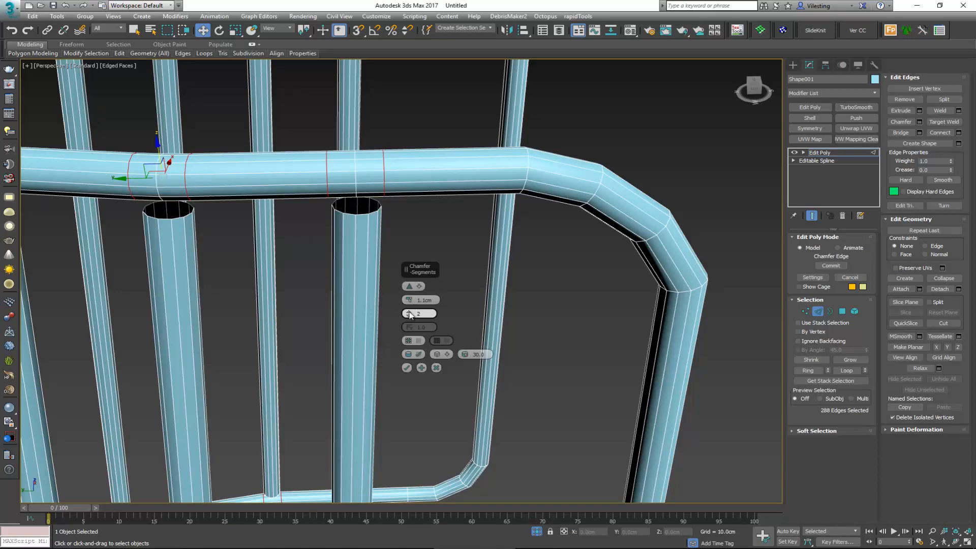
{"action": "left_click", "coordinate": [406, 368]}
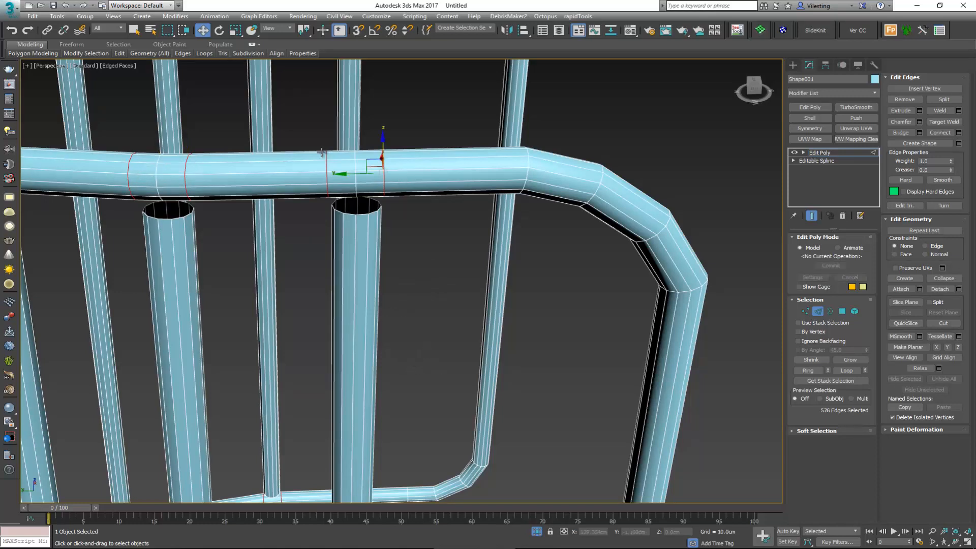
Step: Select the tube polygons directly above the vertical bar nearest the rounded corner and delete them to open a hole in the upper rim
{"action": "scroll", "coordinate": [407, 202], "scroll_direction": "down", "scroll_amount": 5}
{"action": "middle_click_drag", "start_coordinate": [357, 216], "coordinate": [255, 146], "text": "alt"}
{"action": "scroll", "coordinate": [345, 174], "scroll_direction": "up", "scroll_amount": 3}
{"action": "scroll", "coordinate": [345, 161], "scroll_direction": "up", "scroll_amount": 4}
{"action": "key", "text": "4"}
{"action": "left_click", "coordinate": [340, 161]}
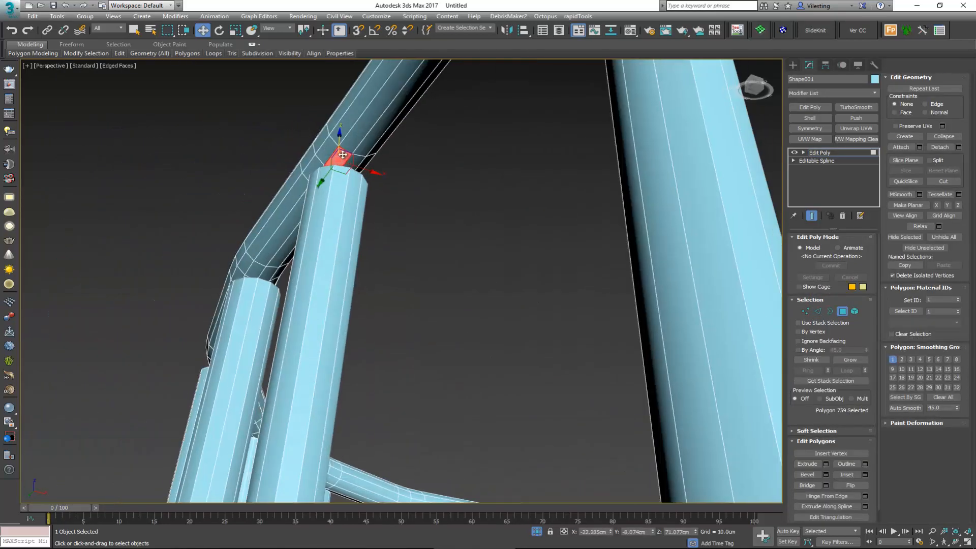
{"action": "left_click", "coordinate": [357, 161], "text": "ctrl"}
{"action": "left_click", "coordinate": [368, 162], "text": "ctrl"}
{"action": "left_click", "coordinate": [330, 151], "text": "ctrl"}
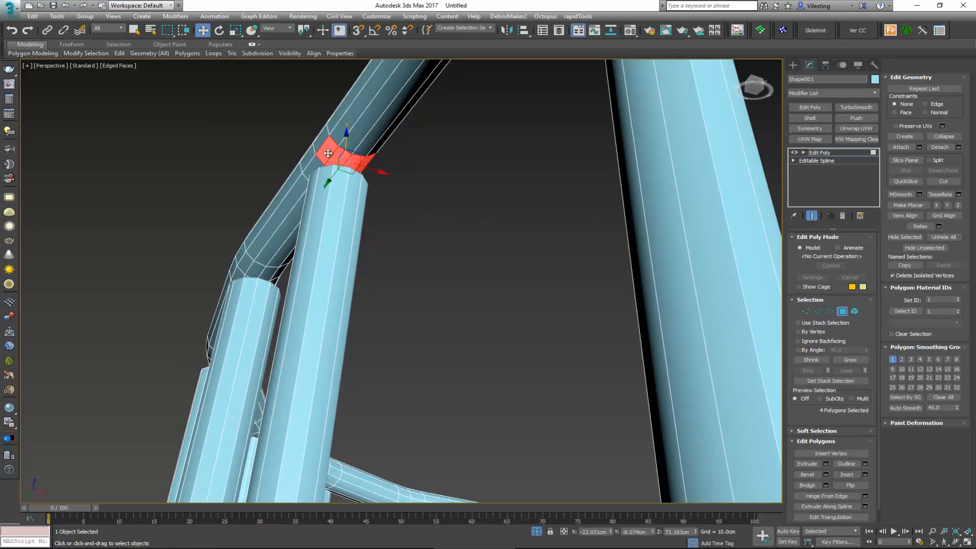
{"action": "middle_click_drag", "start_coordinate": [329, 152], "coordinate": [442, 151], "text": "alt"}
{"action": "left_click", "coordinate": [332, 134], "text": "ctrl"}
{"action": "left_click", "coordinate": [321, 139], "text": "ctrl"}
{"action": "left_click", "coordinate": [308, 146], "text": "ctrl"}
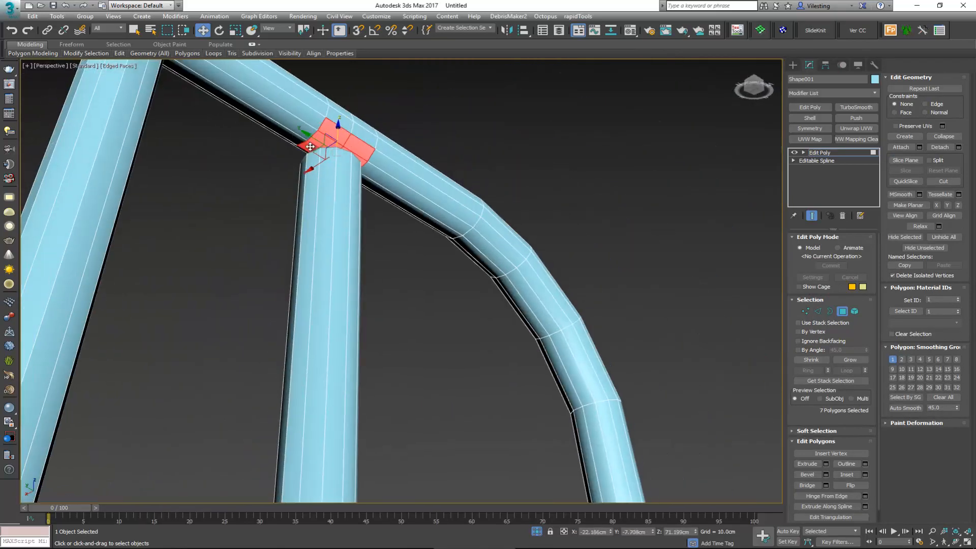
{"action": "middle_click_drag", "start_coordinate": [308, 147], "coordinate": [416, 147], "text": "alt"}
{"action": "left_click", "coordinate": [329, 135], "text": "ctrl"}
{"action": "middle_click_drag", "start_coordinate": [329, 135], "coordinate": [427, 177], "text": "alt"}
{"action": "key", "text": "Delete"}
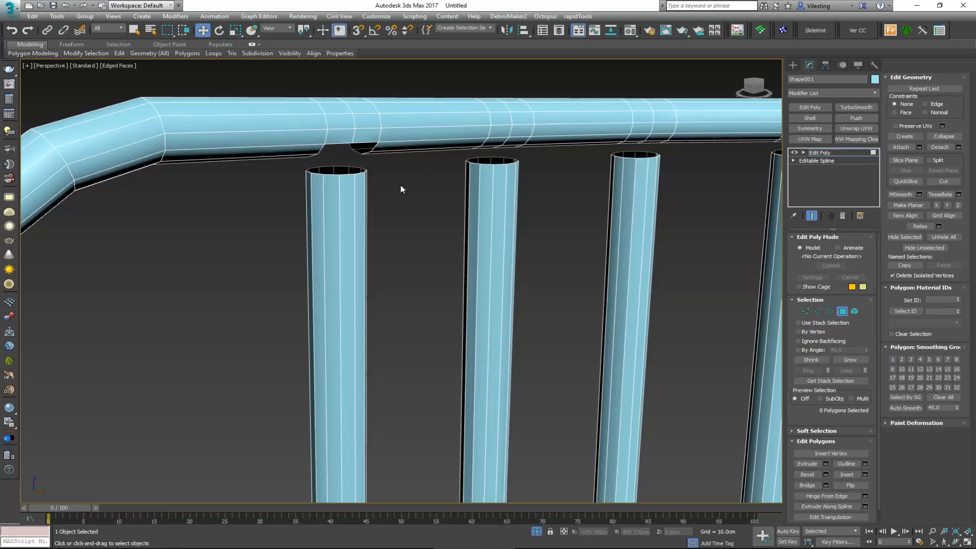
Step: Bridge the border of the rim hole to the open end of the bar below, adjusting Twist 2 to align the edges
{"action": "key", "text": "3"}
{"action": "left_click_drag", "start_coordinate": [397, 203], "coordinate": [337, 135]}
{"action": "middle_click_drag", "start_coordinate": [313, 137], "coordinate": [374, 157], "text": "alt"}
{"action": "scroll", "coordinate": [362, 176], "scroll_direction": "up", "scroll_amount": 4}
{"action": "scroll", "coordinate": [360, 173], "scroll_direction": "up", "scroll_amount": 1}
{"action": "scroll", "coordinate": [360, 173], "scroll_direction": "down", "scroll_amount": 6}
{"action": "scroll", "coordinate": [396, 154], "scroll_direction": "up", "scroll_amount": 6}
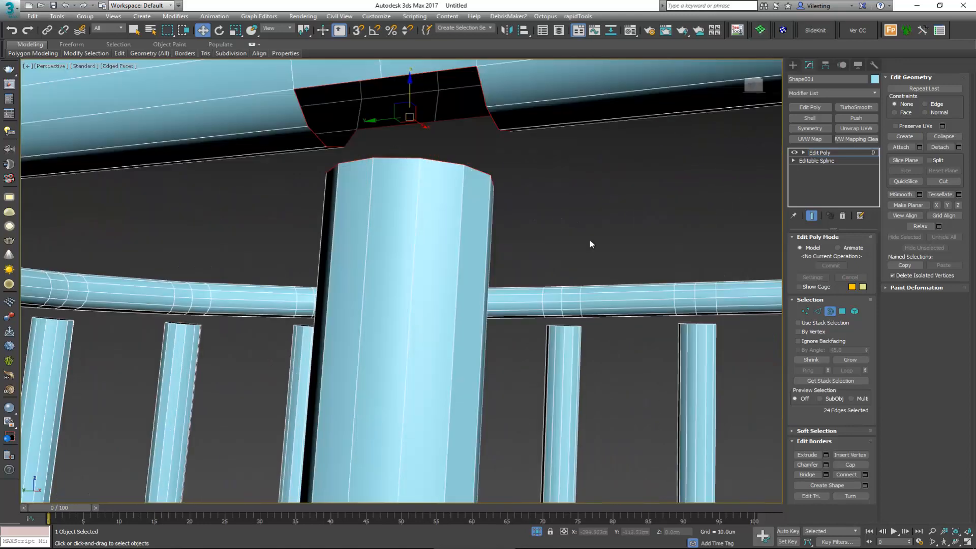
{"action": "left_click", "coordinate": [828, 474]}
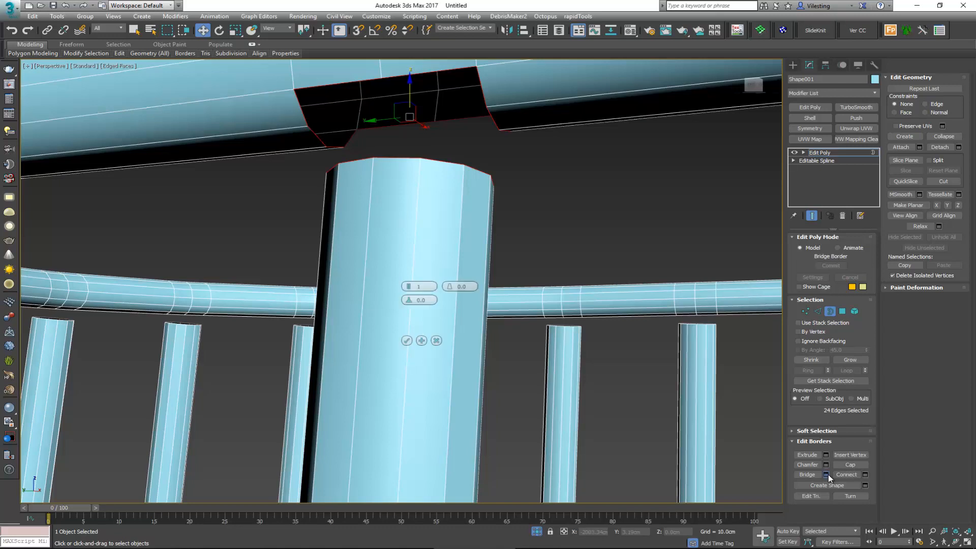
{"action": "mouse_move", "coordinate": [446, 159]}
{"action": "middle_mouse_down", "text": "alt"}
{"action": "mouse_move", "coordinate": [459, 161]}
{"action": "mouse_move", "coordinate": [448, 163]}
{"action": "middle_mouse_up", "text": "alt"}
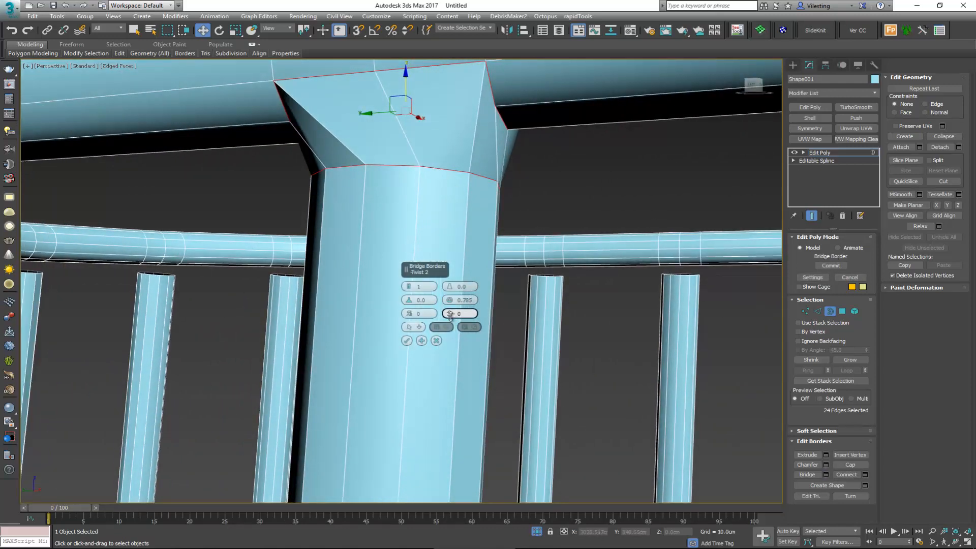
{"action": "left_click_drag", "start_coordinate": [450, 315], "coordinate": [451, 308]}
{"action": "middle_click_drag", "start_coordinate": [462, 163], "coordinate": [475, 179], "text": "alt"}
{"action": "left_click", "coordinate": [407, 341]}
{"action": "scroll", "coordinate": [493, 174], "scroll_direction": "down", "scroll_amount": 5}
{"action": "scroll", "coordinate": [475, 180], "scroll_direction": "up", "scroll_amount": 2}
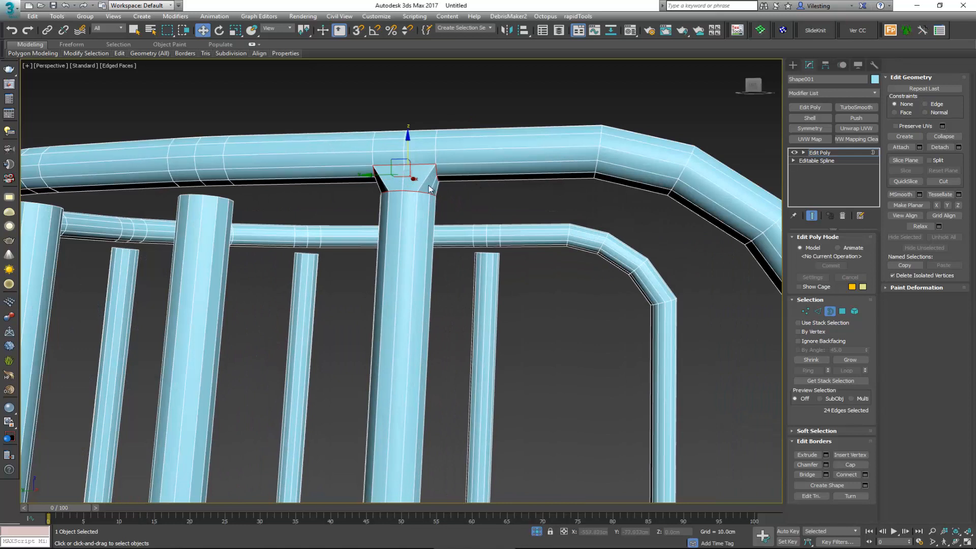
Step: Insert an edge loop around the middle of the new bridge between bar and rim with Swift Loop
{"action": "key", "text": "alt+1"}
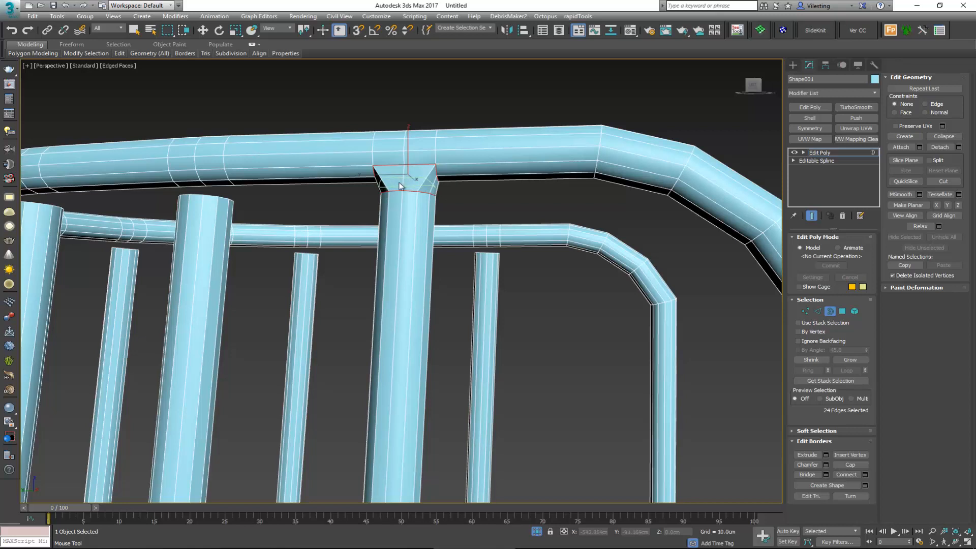
{"action": "key", "text": "w"}
{"action": "left_click", "coordinate": [258, 46]}
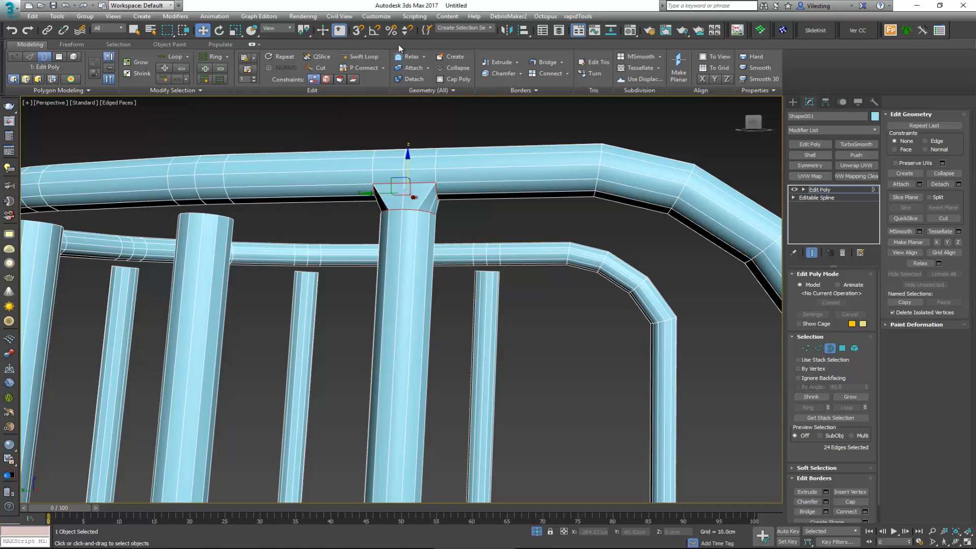
{"action": "left_click", "coordinate": [360, 56]}
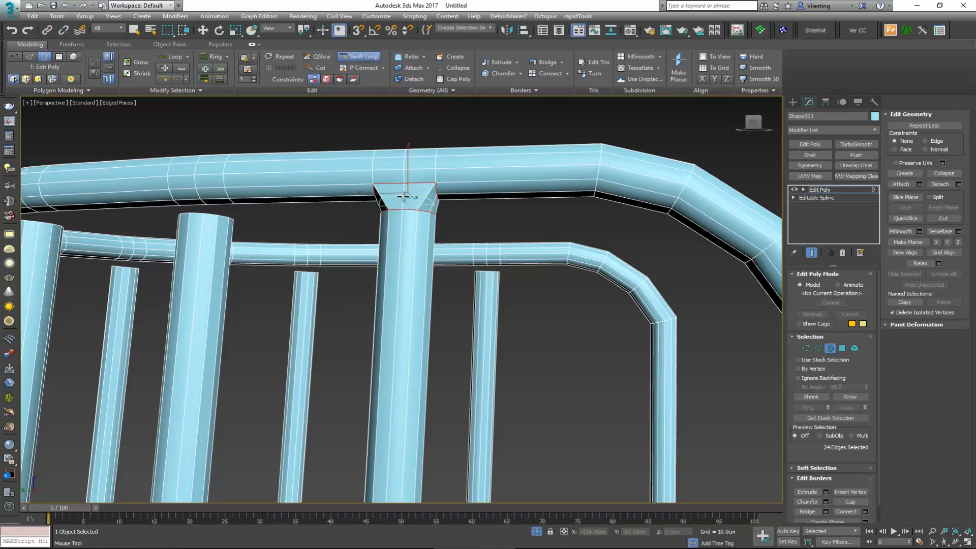
{"action": "key", "text": "2"}
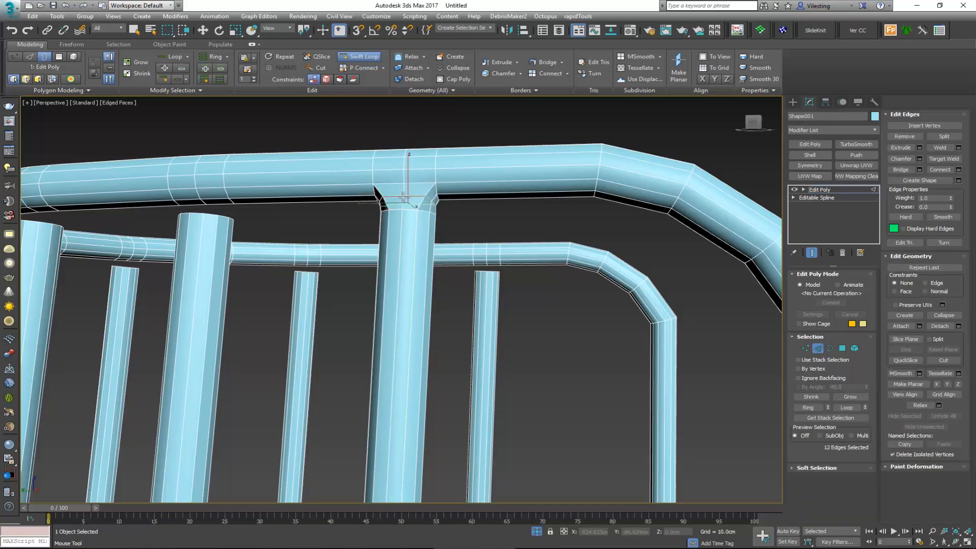
{"action": "key", "text": "w"}
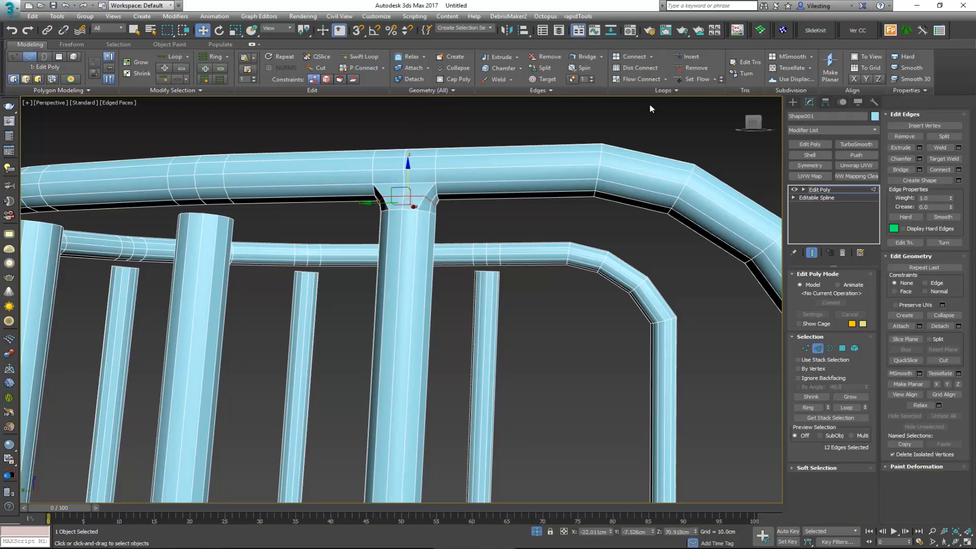
Step: Check the smoothed joint with a temporary TurboSmooth modifier, with and without edged faces, and delete the modifier
{"action": "middle_click_drag", "start_coordinate": [423, 175], "coordinate": [455, 187], "text": "alt"}
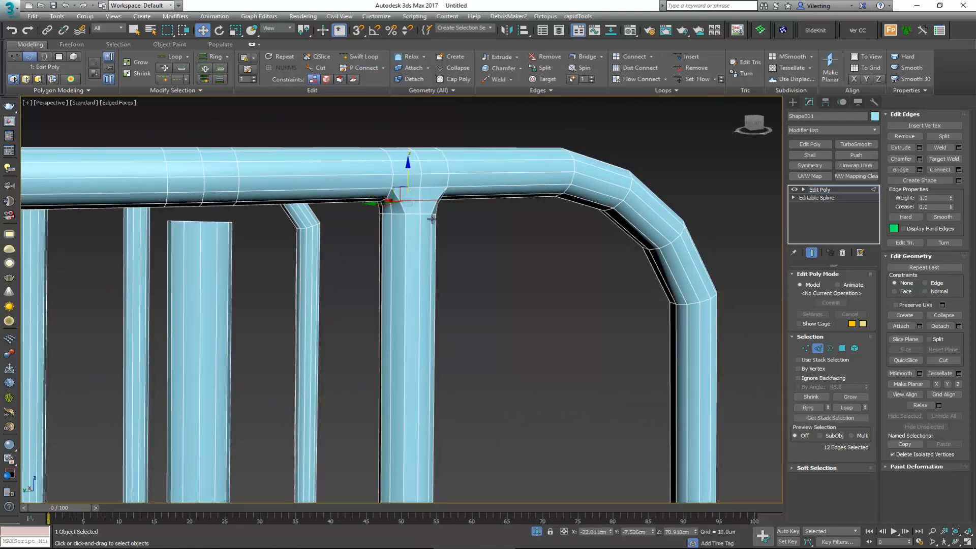
{"action": "scroll", "coordinate": [432, 219], "scroll_direction": "up", "scroll_amount": 3}
{"action": "key", "text": "2"}
{"action": "left_click", "coordinate": [866, 145]}
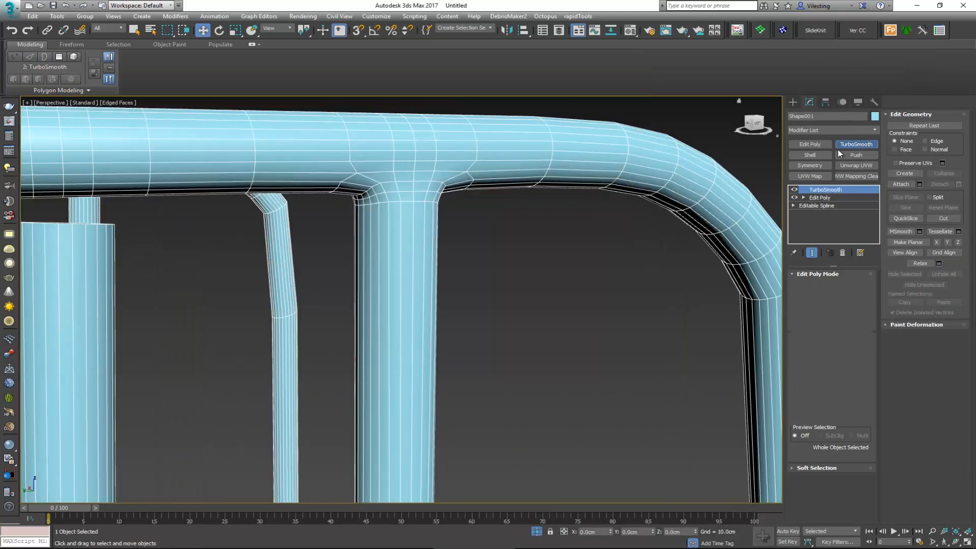
{"action": "key", "text": "F4"}
{"action": "scroll", "coordinate": [401, 191], "scroll_direction": "down", "scroll_amount": 2}
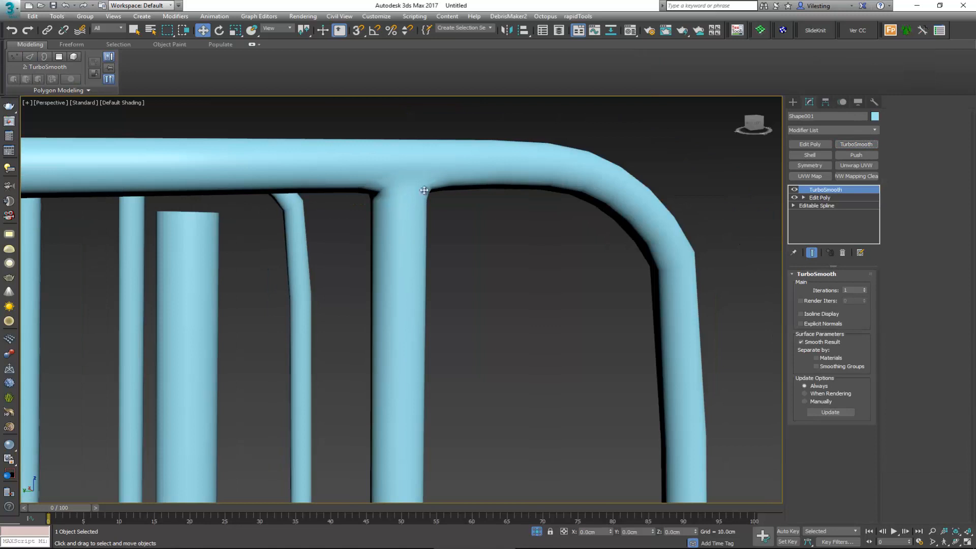
{"action": "key", "text": "F4"}
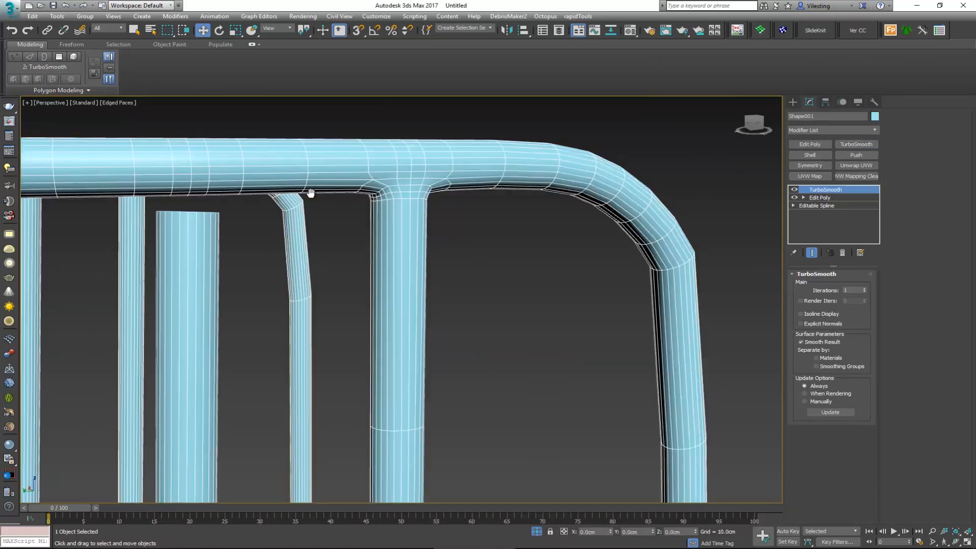
{"action": "scroll", "coordinate": [310, 192], "scroll_direction": "down", "scroll_amount": 4}
{"action": "scroll", "coordinate": [535, 213], "scroll_direction": "up", "scroll_amount": 2}
{"action": "left_click", "coordinate": [843, 253]}
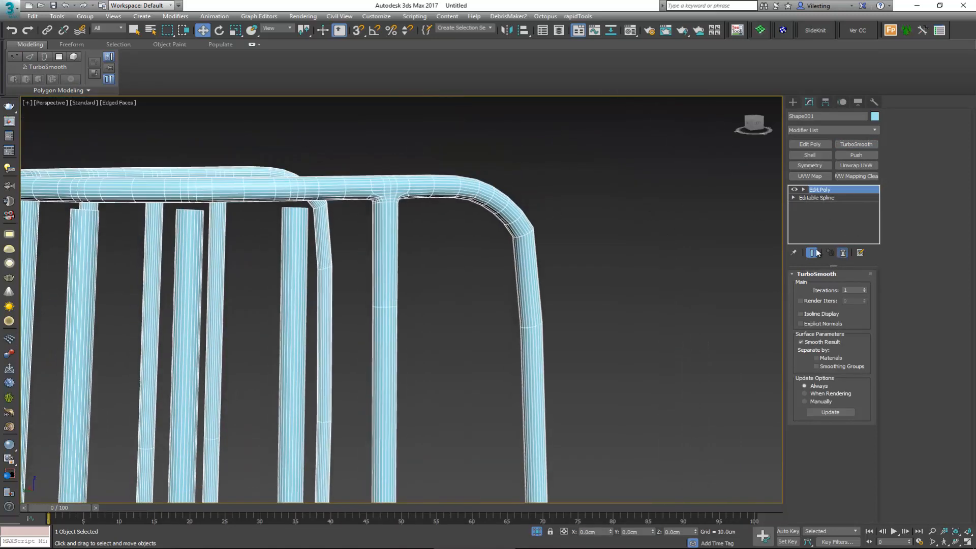
Step: Select the tube polygons directly above the next vertical bar along the upper rim and delete them
{"action": "middle_click_drag", "start_coordinate": [356, 190], "coordinate": [234, 189]}
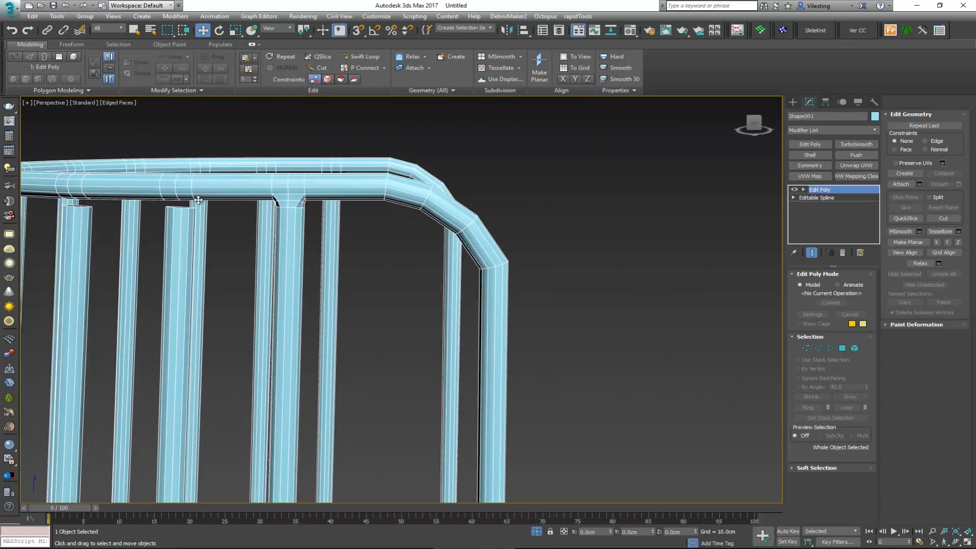
{"action": "scroll", "coordinate": [200, 201], "scroll_direction": "up", "scroll_amount": 3}
{"action": "key", "text": "4"}
{"action": "left_click", "coordinate": [172, 201]}
{"action": "middle_click_drag", "start_coordinate": [172, 201], "coordinate": [127, 176], "text": "alt"}
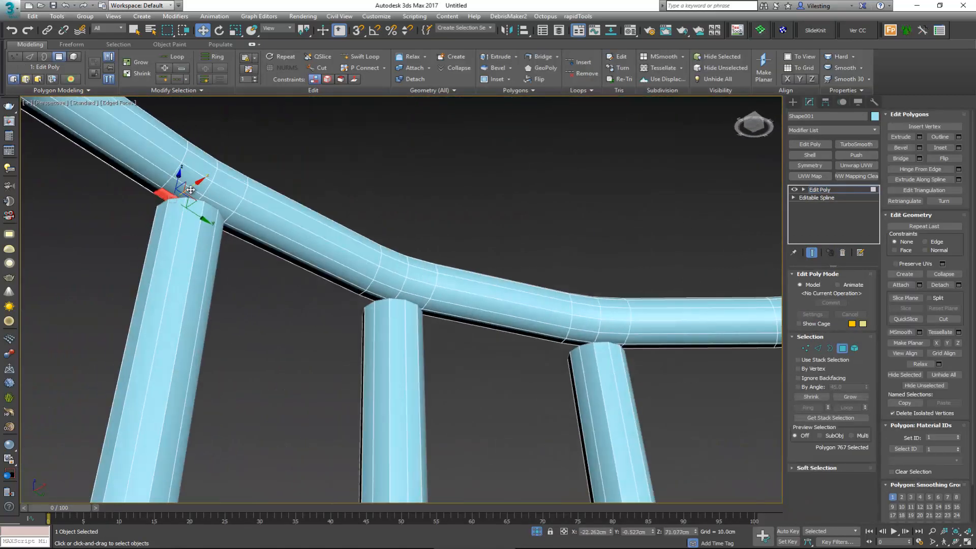
{"action": "left_click", "coordinate": [191, 184]}
{"action": "left_click", "coordinate": [221, 201], "text": "ctrl"}
{"action": "left_click", "coordinate": [218, 208], "text": "ctrl"}
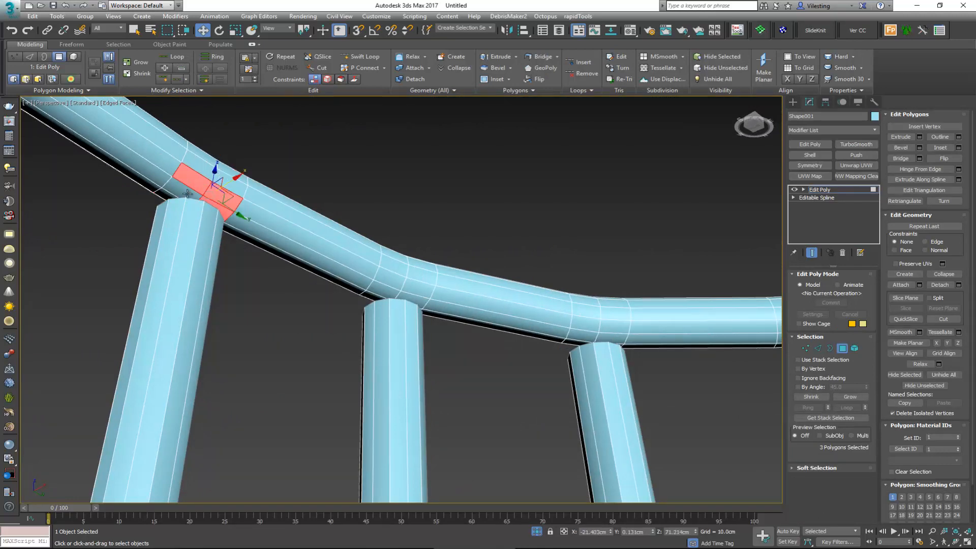
{"action": "left_click", "coordinate": [187, 194], "text": "ctrl"}
{"action": "middle_click_drag", "start_coordinate": [187, 195], "coordinate": [234, 181], "text": "alt"}
{"action": "left_click", "coordinate": [191, 177], "text": "ctrl"}
{"action": "left_click", "coordinate": [187, 162], "text": "ctrl"}
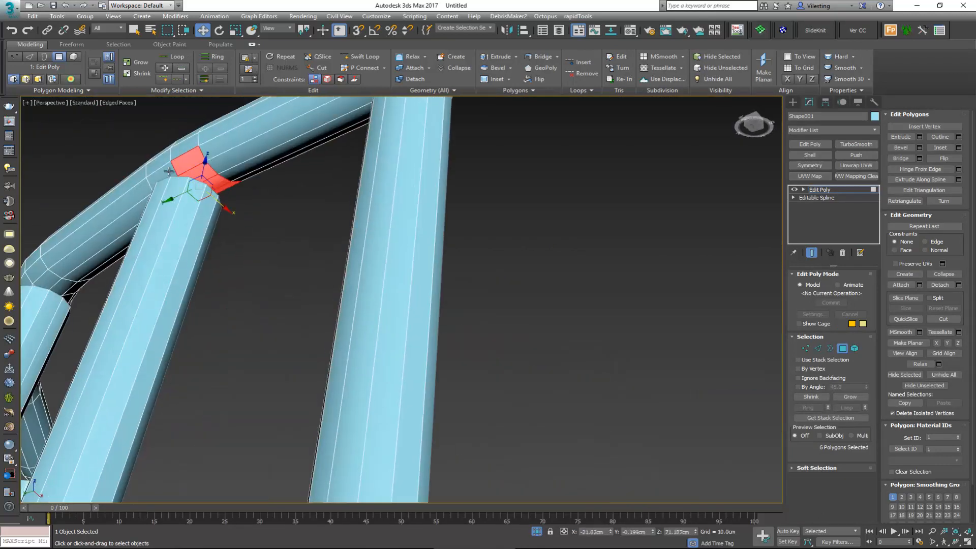
{"action": "left_click", "coordinate": [162, 176], "text": "ctrl"}
{"action": "left_click", "coordinate": [175, 186], "text": "ctrl"}
{"action": "middle_click_drag", "start_coordinate": [171, 184], "coordinate": [378, 312], "text": "alt"}
{"action": "left_click", "coordinate": [114, 190], "text": "alt"}
{"action": "middle_click_drag", "start_coordinate": [378, 311], "coordinate": [423, 274], "text": "alt"}
{"action": "scroll", "coordinate": [423, 273], "scroll_direction": "up", "scroll_amount": 2}
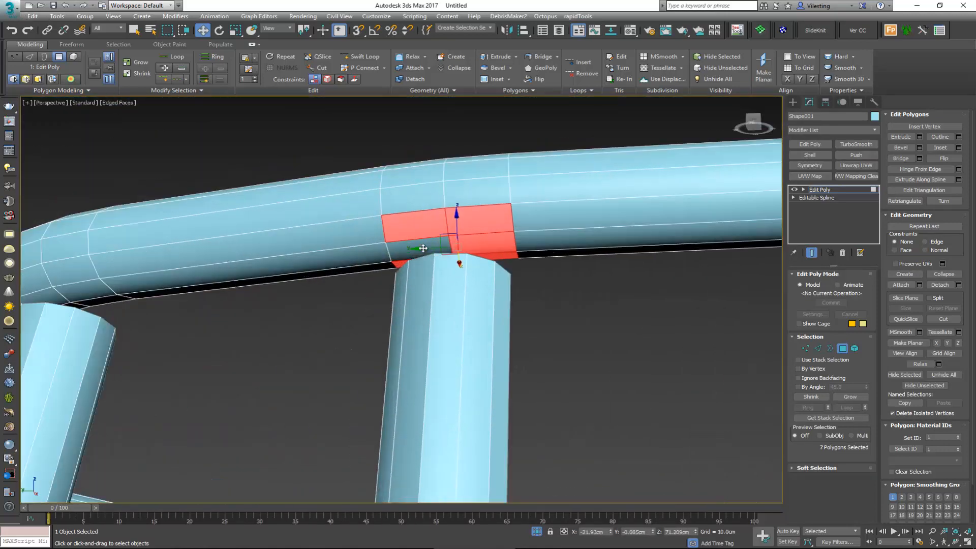
{"action": "key", "text": "Delete"}
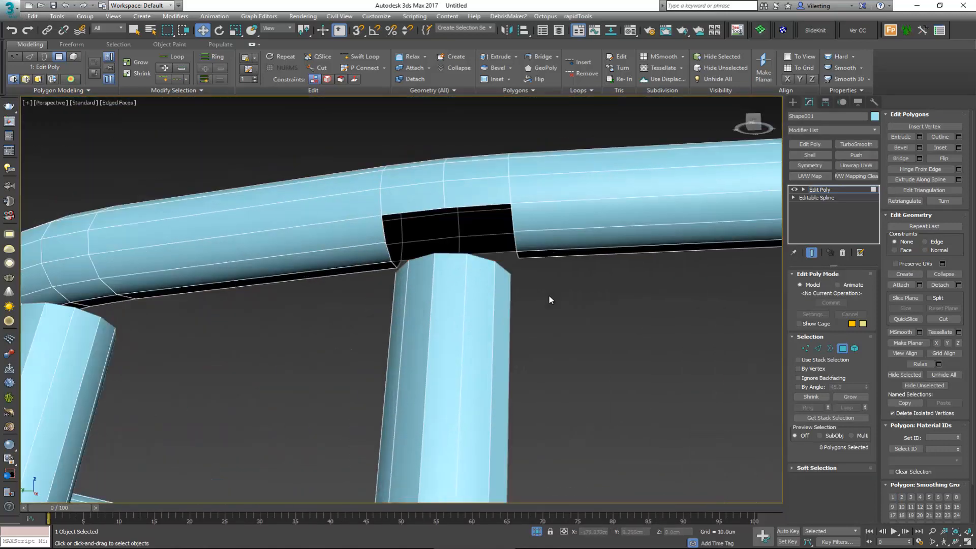
Step: Select the border of the rim hole together with the open end border of the vertical bar below, and minimize the modeling ribbon
{"action": "key", "text": "3"}
{"action": "left_click", "coordinate": [473, 233]}
{"action": "middle_click_drag", "start_coordinate": [472, 233], "coordinate": [492, 266], "text": "alt"}
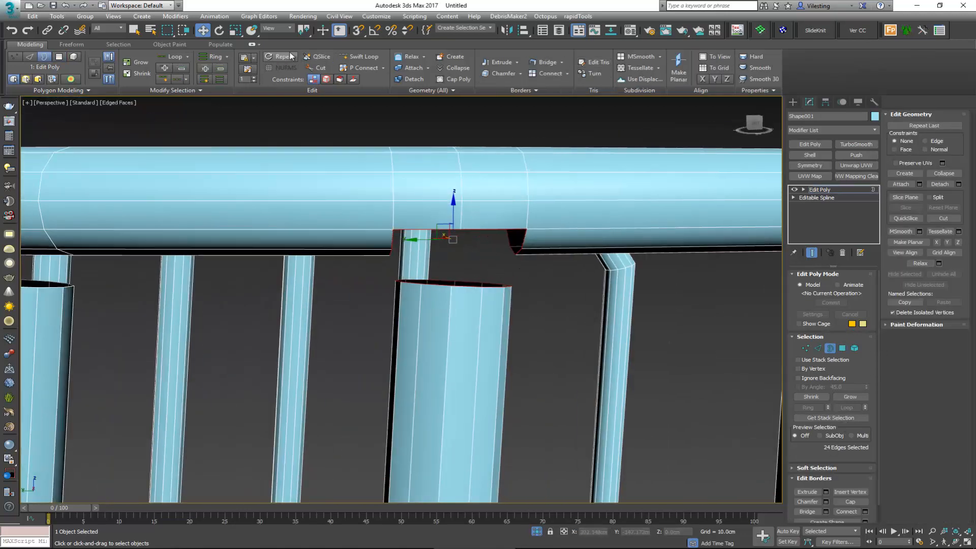
{"action": "left_click", "coordinate": [255, 46]}
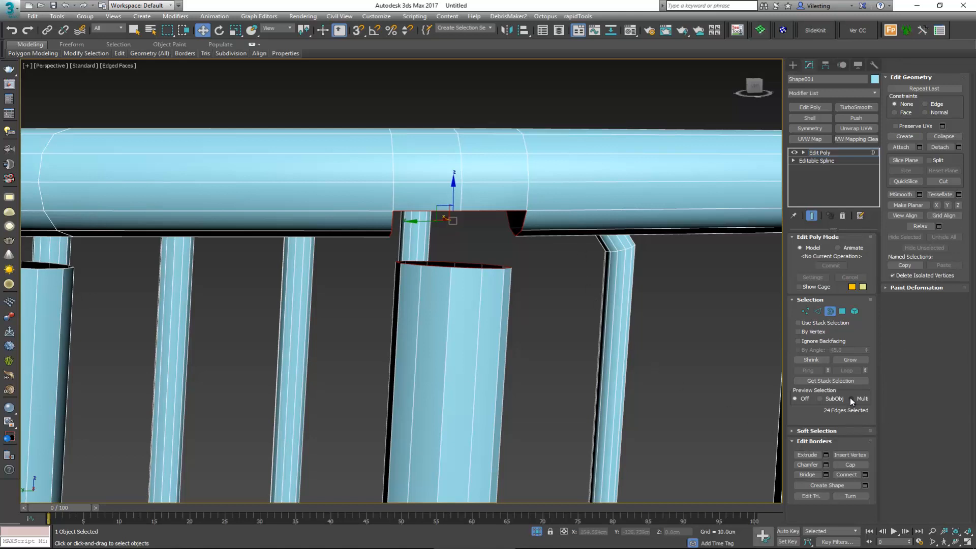
{"action": "middle_click_drag", "start_coordinate": [584, 283], "coordinate": [632, 238], "text": "alt"}
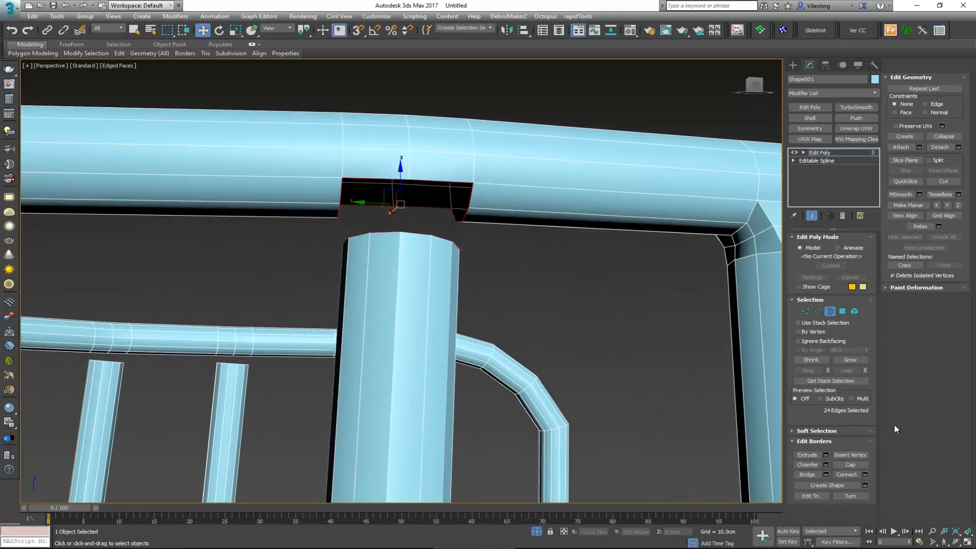
Step: Bridge the two selected borders with Twist 2 set to 1 and leave border editing
{"action": "left_click", "coordinate": [826, 475]}
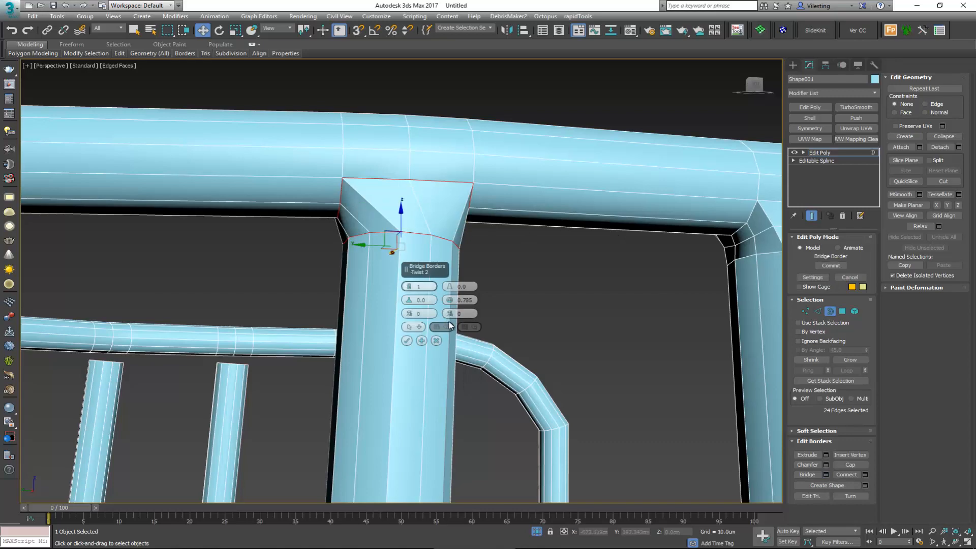
{"action": "left_click", "coordinate": [451, 312]}
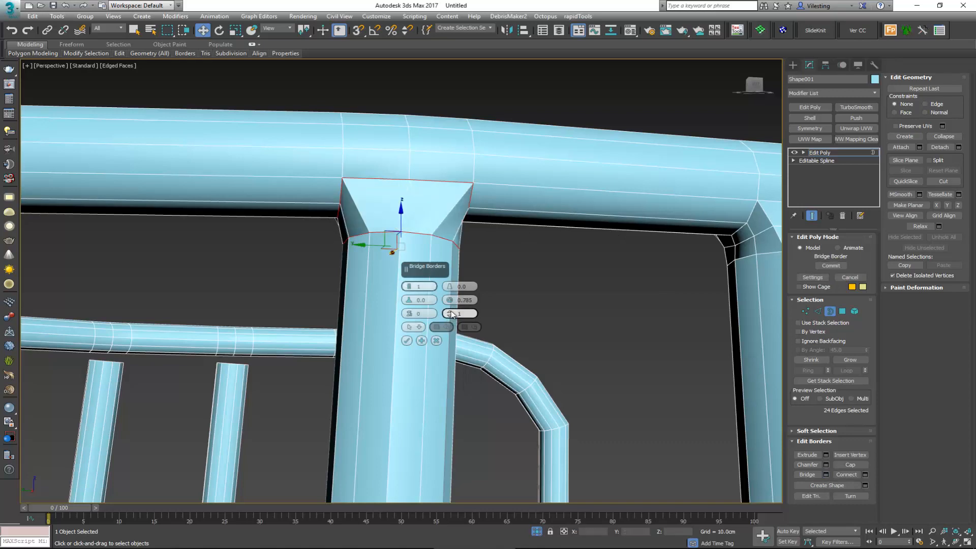
{"action": "middle_click_drag", "start_coordinate": [490, 240], "coordinate": [407, 248], "text": "alt"}
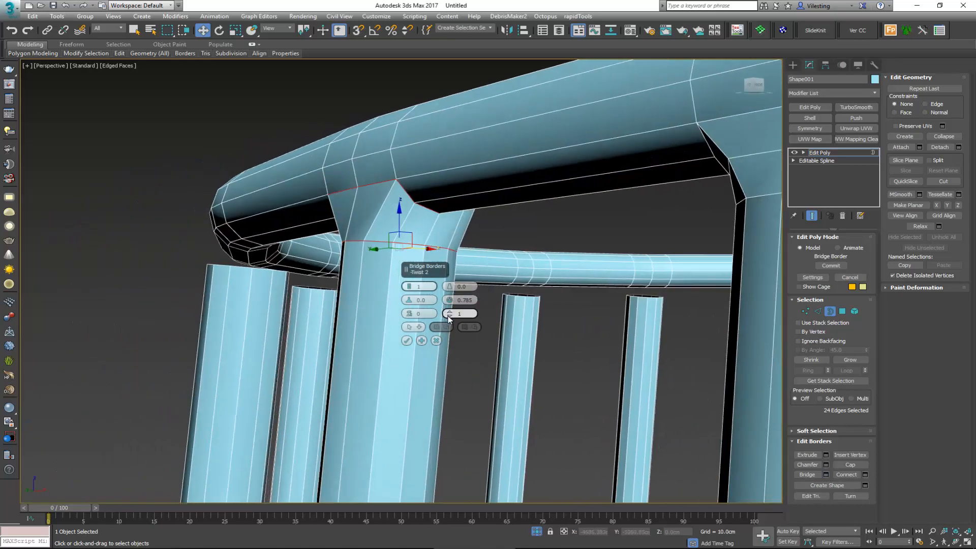
{"action": "left_click", "coordinate": [451, 315]}
{"action": "left_click", "coordinate": [450, 316]}
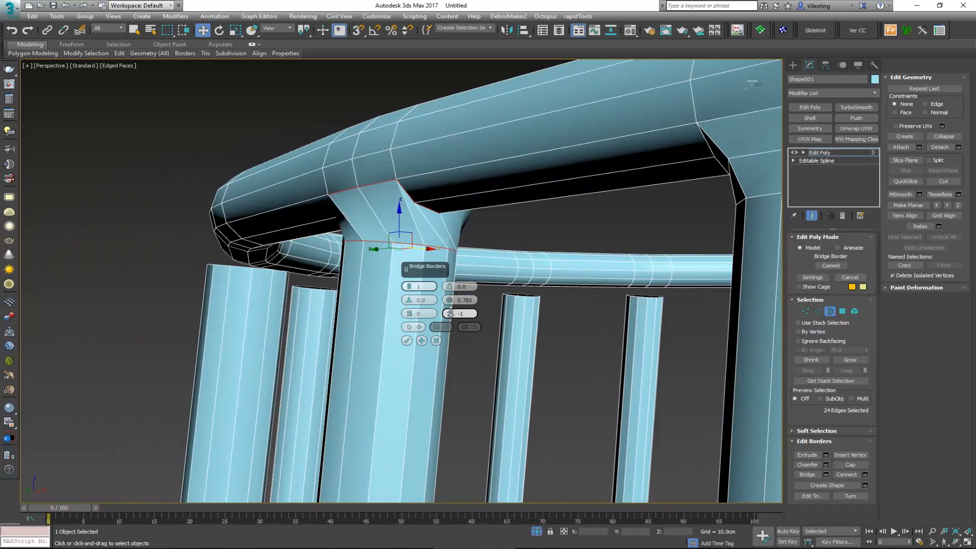
{"action": "left_click", "coordinate": [451, 311]}
{"action": "left_click", "coordinate": [450, 311]}
{"action": "middle_click_drag", "start_coordinate": [457, 285], "coordinate": [473, 229], "text": "alt"}
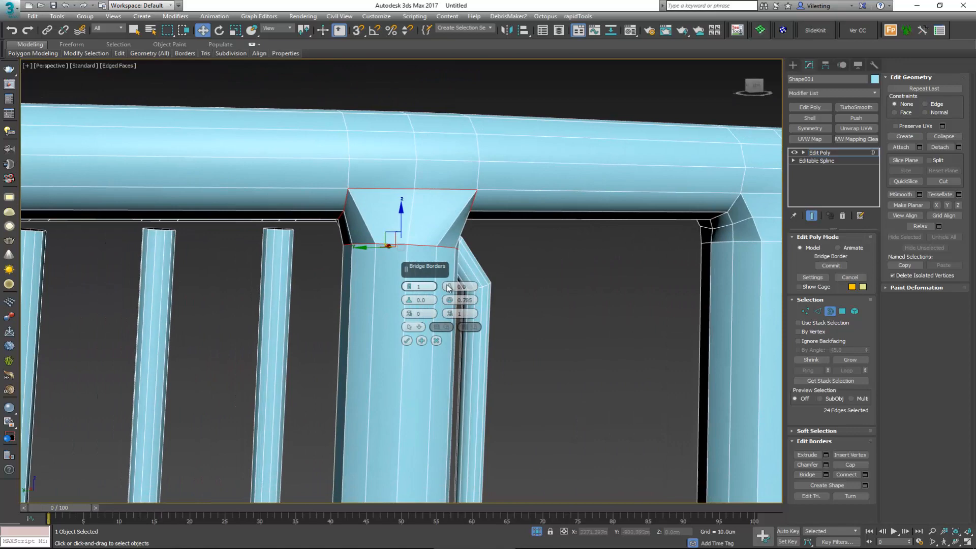
{"action": "left_click", "coordinate": [408, 341]}
{"action": "left_click", "coordinate": [830, 312]}
Step: Leave edge editing, deselect the frame and display it without edged faces
{"action": "scroll", "coordinate": [385, 228], "scroll_direction": "down", "scroll_amount": 2}
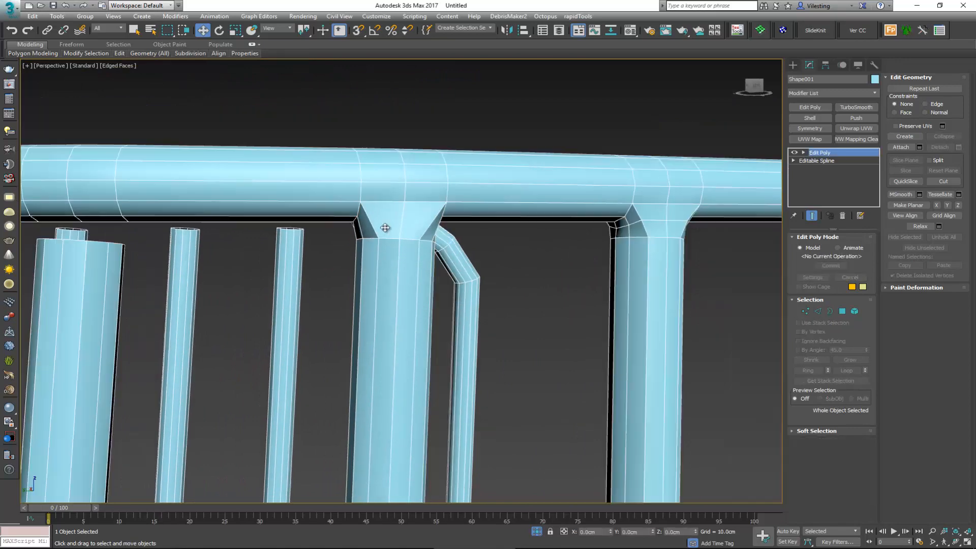
{"action": "scroll", "coordinate": [386, 224], "scroll_direction": "down", "scroll_amount": 2}
{"action": "middle_click_drag", "start_coordinate": [388, 219], "coordinate": [369, 236], "text": "alt"}
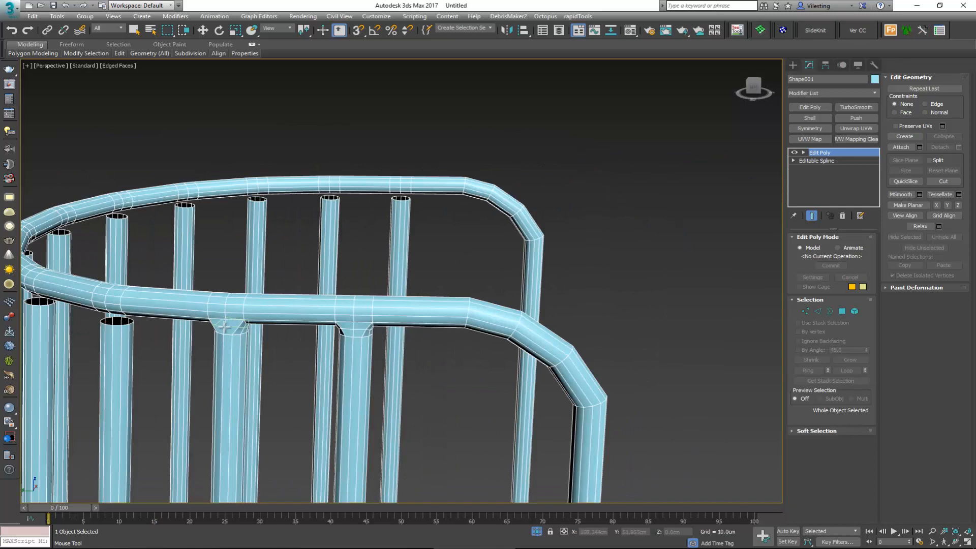
{"action": "key", "text": "2"}
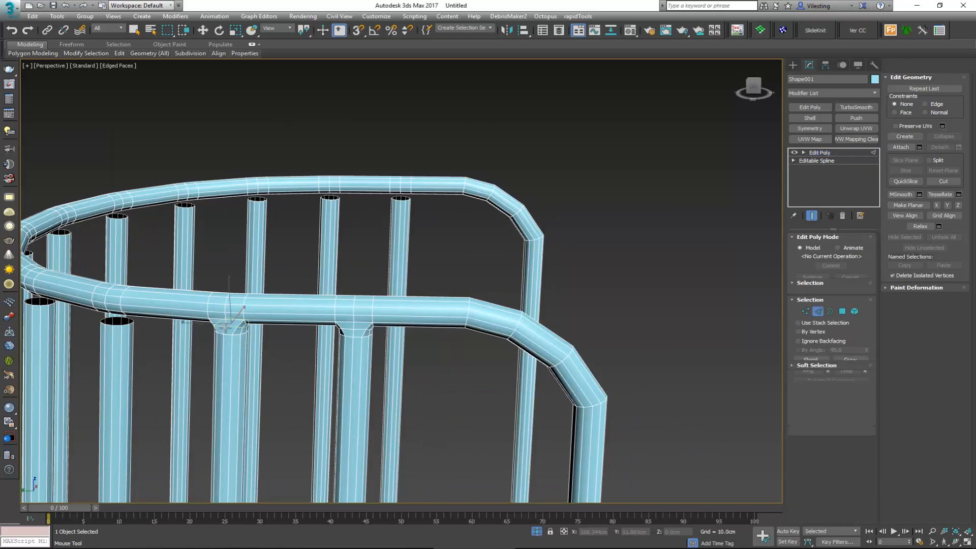
{"action": "key", "text": "w"}
{"action": "middle_click_drag", "start_coordinate": [243, 322], "coordinate": [311, 282]}
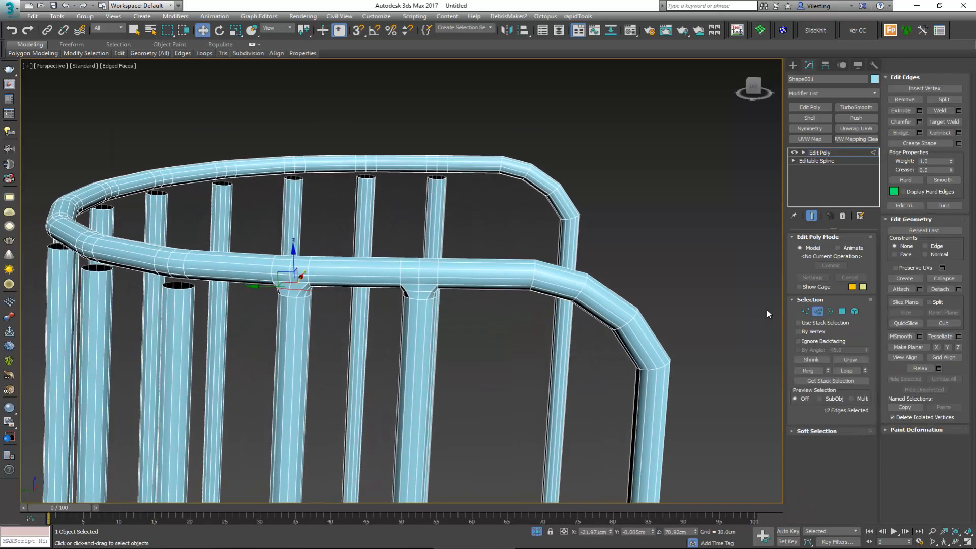
{"action": "left_click", "coordinate": [817, 312]}
{"action": "left_click", "coordinate": [680, 203]}
{"action": "middle_click_drag", "start_coordinate": [462, 243], "coordinate": [476, 211]}
{"action": "scroll", "coordinate": [478, 206], "scroll_direction": "down", "scroll_amount": 2}
{"action": "key", "text": "F4"}
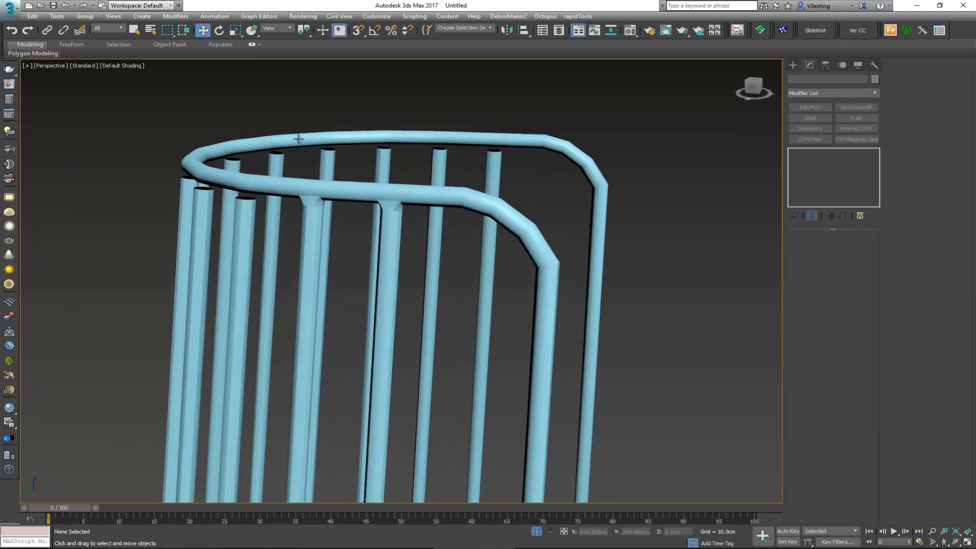
Step: Examine the vertical bars and their ends along the lower rim in the shaded view
{"action": "middle_click_drag", "start_coordinate": [371, 271], "coordinate": [423, 127]}
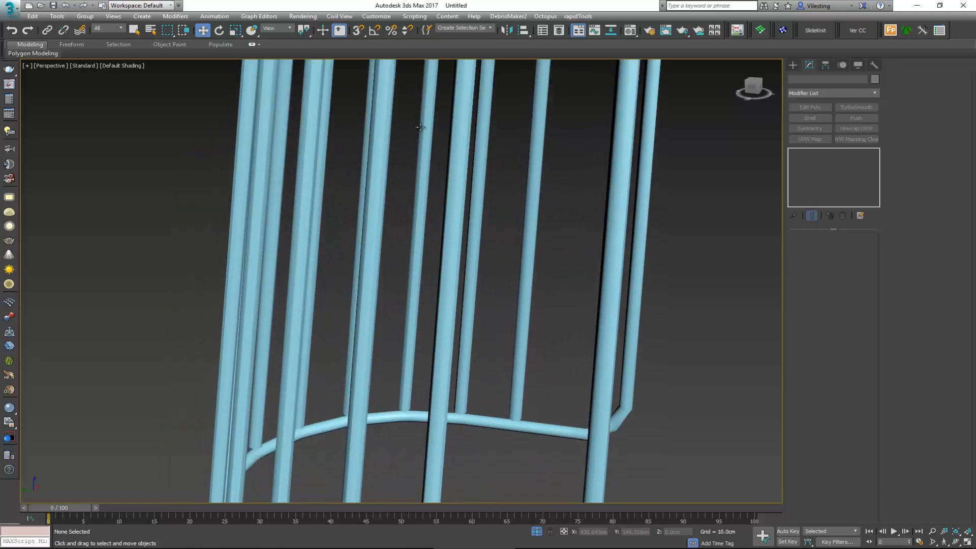
{"action": "scroll", "coordinate": [422, 128], "scroll_direction": "down", "scroll_amount": 4}
{"action": "scroll", "coordinate": [393, 309], "scroll_direction": "up", "scroll_amount": 5}
{"action": "scroll", "coordinate": [399, 327], "scroll_direction": "up", "scroll_amount": 4}
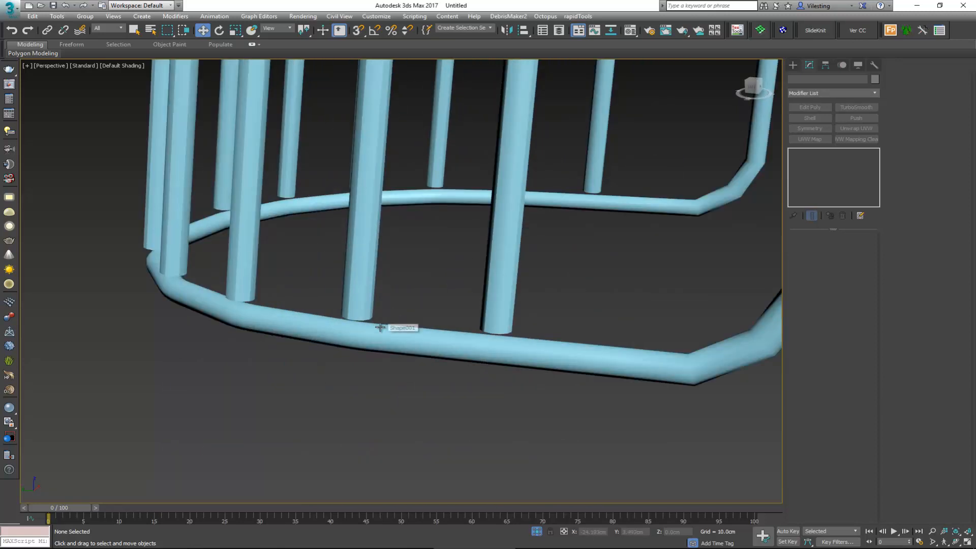
{"action": "scroll", "coordinate": [403, 329], "scroll_direction": "down", "scroll_amount": 4}
{"action": "middle_click_drag", "start_coordinate": [403, 329], "coordinate": [424, 321]}
{"action": "scroll", "coordinate": [432, 235], "scroll_direction": "down", "scroll_amount": 3}
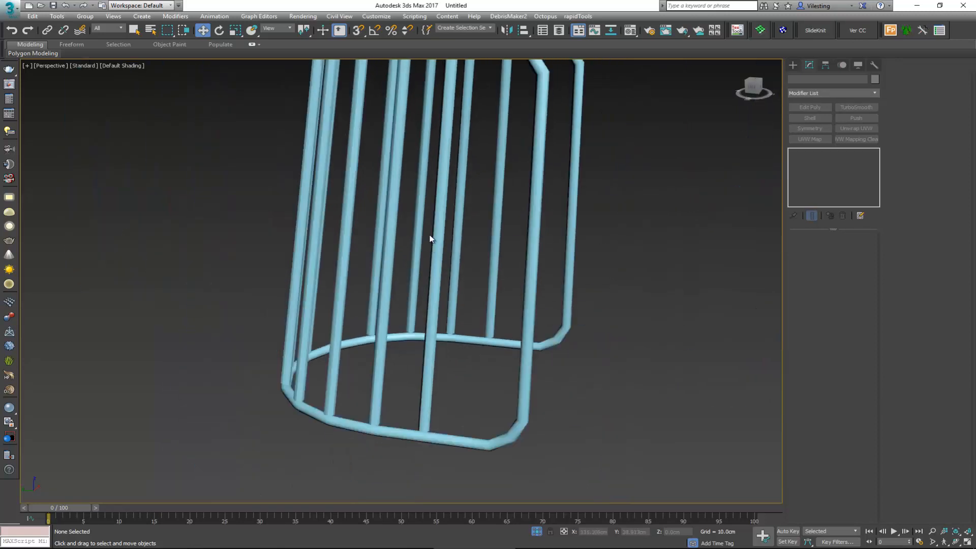
{"action": "middle_click_drag", "start_coordinate": [431, 235], "coordinate": [433, 294]}
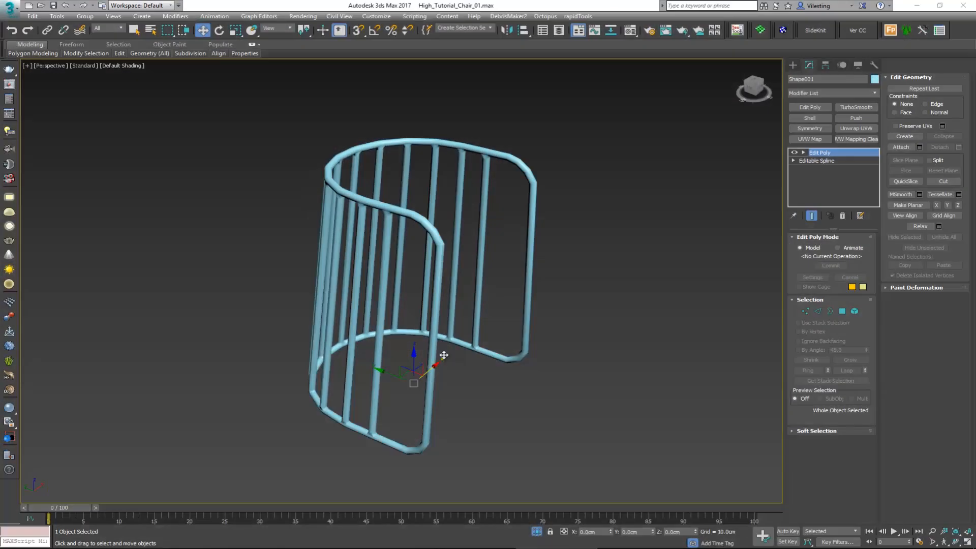
Step: Inspect the bridged bar joints along the upper and lower rims, with and without edged faces
{"action": "scroll", "coordinate": [444, 355], "scroll_direction": "up", "scroll_amount": 5}
{"action": "scroll", "coordinate": [443, 355], "scroll_direction": "up", "scroll_amount": 2}
{"action": "scroll", "coordinate": [447, 361], "scroll_direction": "down", "scroll_amount": 6}
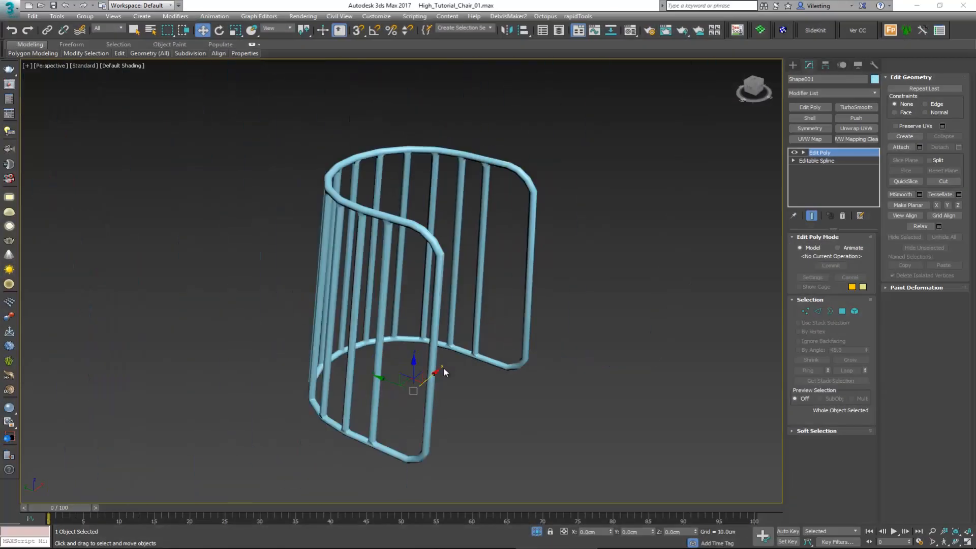
{"action": "middle_click_drag", "start_coordinate": [444, 372], "coordinate": [461, 296], "text": "alt"}
{"action": "scroll", "coordinate": [409, 169], "scroll_direction": "up", "scroll_amount": 5}
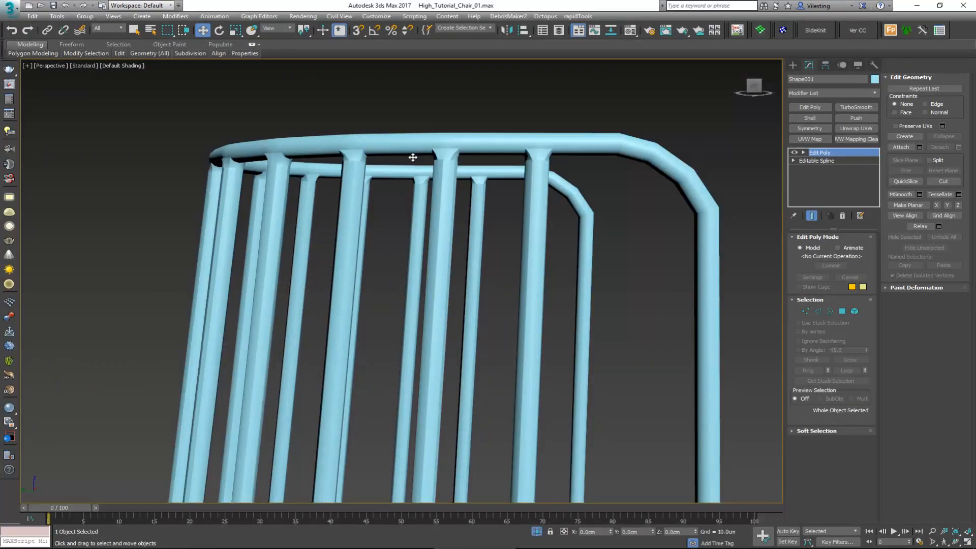
{"action": "key", "text": "F4"}
{"action": "middle_click_drag", "start_coordinate": [452, 156], "coordinate": [402, 351], "text": "alt"}
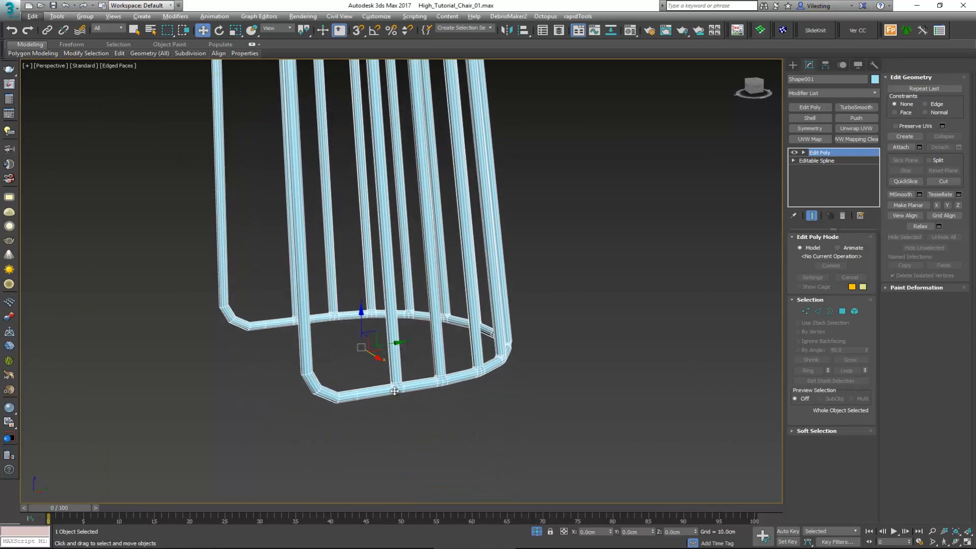
{"action": "scroll", "coordinate": [394, 392], "scroll_direction": "up", "scroll_amount": 3}
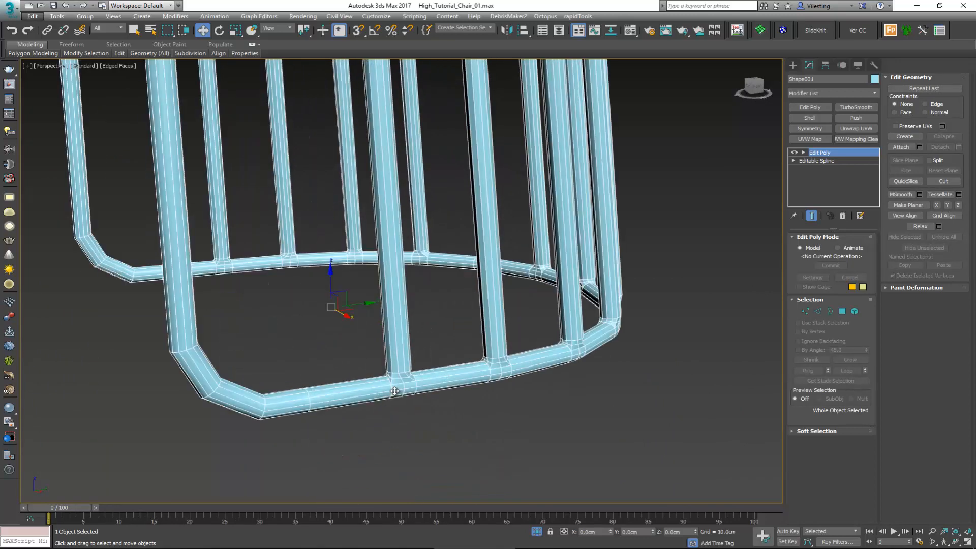
Step: Apply a TurboSmooth modifier with 2 iterations to the frame, hide the edged faces and deselect it
{"action": "left_click", "coordinate": [857, 108]}
{"action": "key", "text": "F4"}
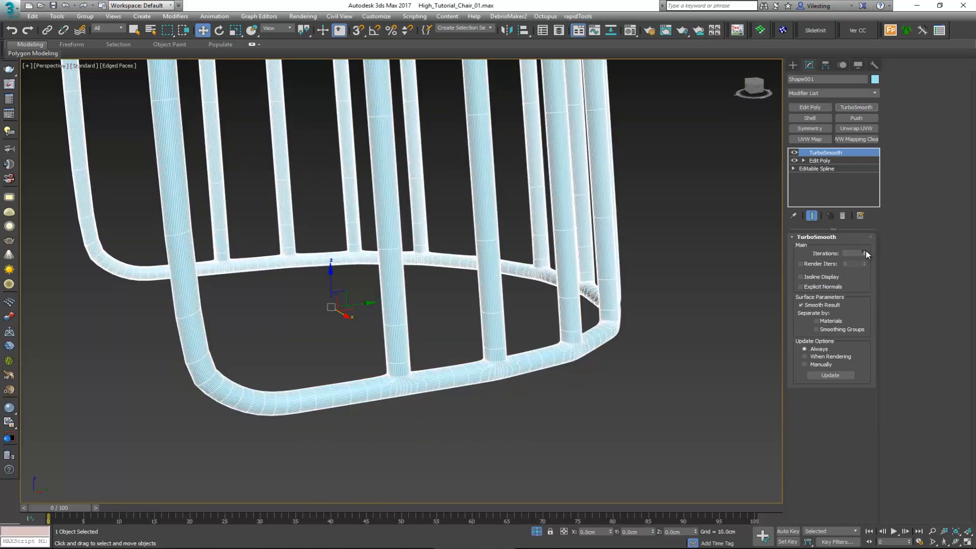
{"action": "left_click", "coordinate": [717, 319]}
Step: Check the smoothed curve of the upper rim from above, with and without edged faces
{"action": "middle_click_drag", "start_coordinate": [578, 286], "coordinate": [425, 331], "text": "alt"}
{"action": "scroll", "coordinate": [432, 300], "scroll_direction": "down", "scroll_amount": 5}
{"action": "middle_click_drag", "start_coordinate": [443, 266], "coordinate": [375, 227], "text": "alt"}
{"action": "scroll", "coordinate": [361, 209], "scroll_direction": "up", "scroll_amount": 6}
{"action": "left_click", "coordinate": [380, 203]}
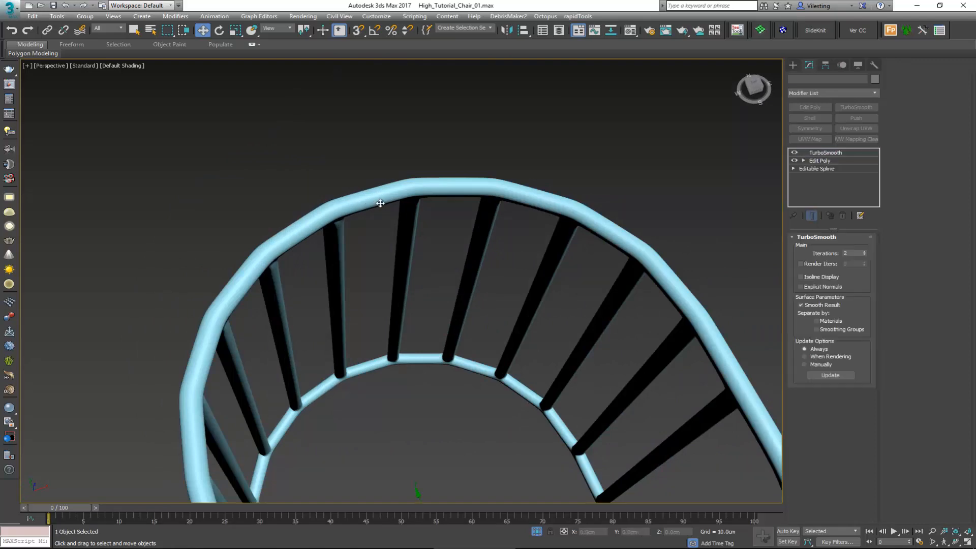
{"action": "key", "text": "F4"}
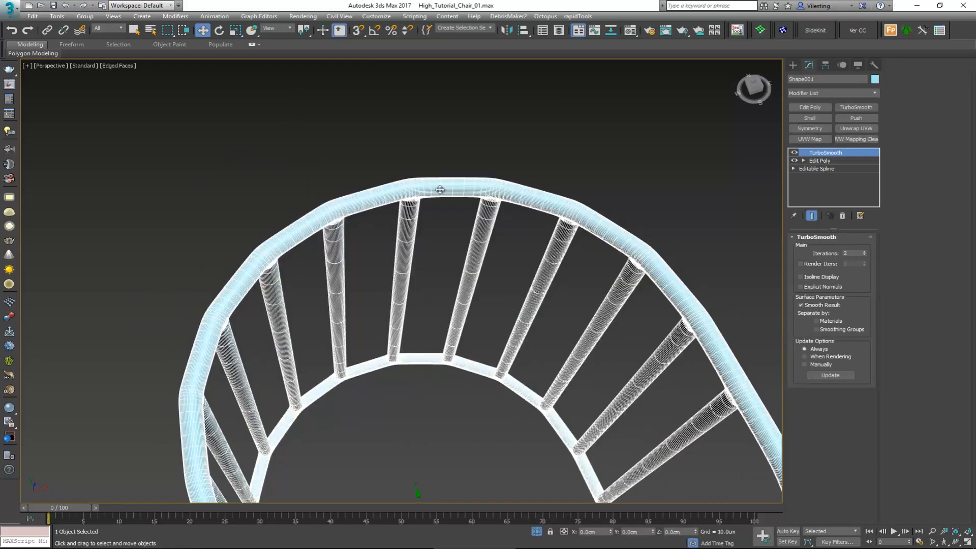
Step: Return to the Edit Poly level below TurboSmooth, turn off Show End Result and inspect the unsmoothed frame
{"action": "left_click", "coordinate": [828, 161]}
{"action": "middle_click_drag", "start_coordinate": [420, 192], "coordinate": [773, 211], "text": "alt"}
{"action": "scroll", "coordinate": [331, 212], "scroll_direction": "up", "scroll_amount": 3}
{"action": "scroll", "coordinate": [461, 217], "scroll_direction": "down", "scroll_amount": 5}
{"action": "left_click", "coordinate": [812, 215]}
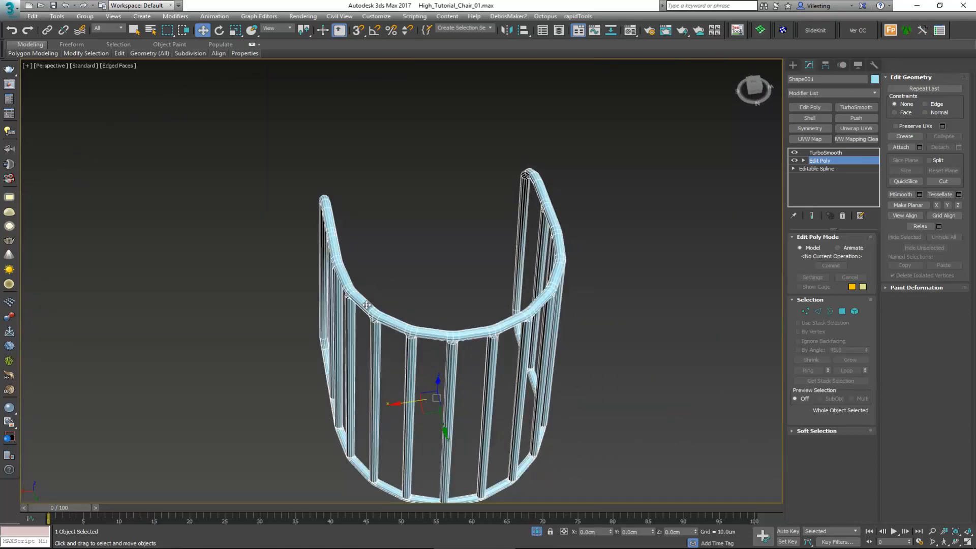
{"action": "scroll", "coordinate": [369, 302], "scroll_direction": "up", "scroll_amount": 3}
{"action": "key", "text": "F4"}
{"action": "middle_click_drag", "start_coordinate": [374, 302], "coordinate": [464, 288], "text": "alt"}
{"action": "key", "text": "F4"}
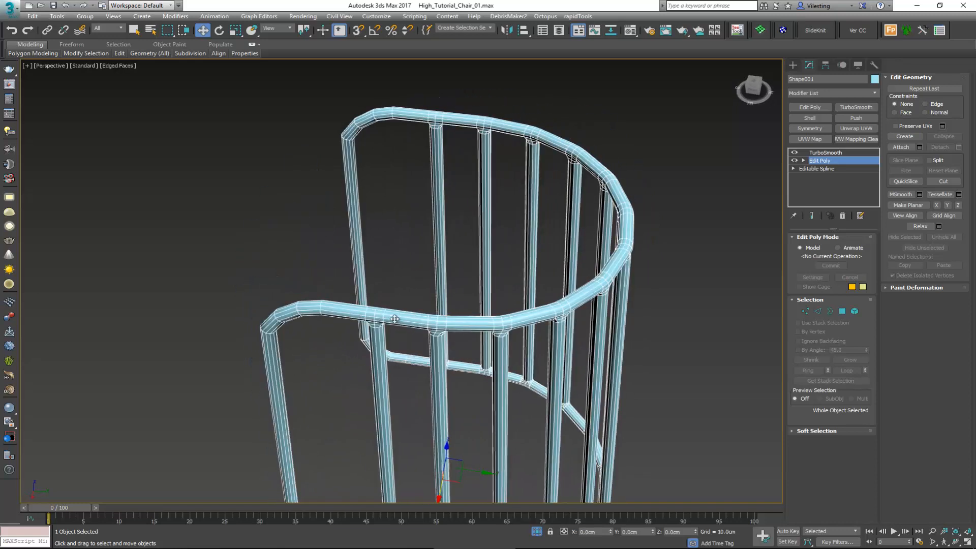
Step: Select the full edge loops around the upper rim tube beside the first bar joints, starting near one end of the rim
{"action": "scroll", "coordinate": [375, 316], "scroll_direction": "up", "scroll_amount": 4}
{"action": "key", "text": "2"}
{"action": "double_click", "coordinate": [373, 316]}
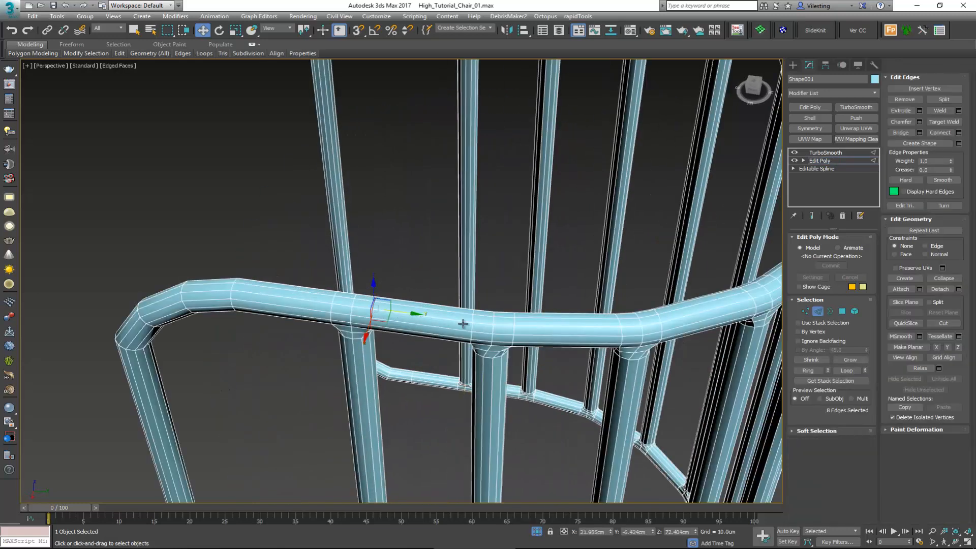
{"action": "left_click", "coordinate": [513, 331], "text": "ctrl"}
{"action": "double_click", "coordinate": [513, 331], "text": "ctrl"}
{"action": "middle_click_drag", "start_coordinate": [513, 331], "coordinate": [377, 324]}
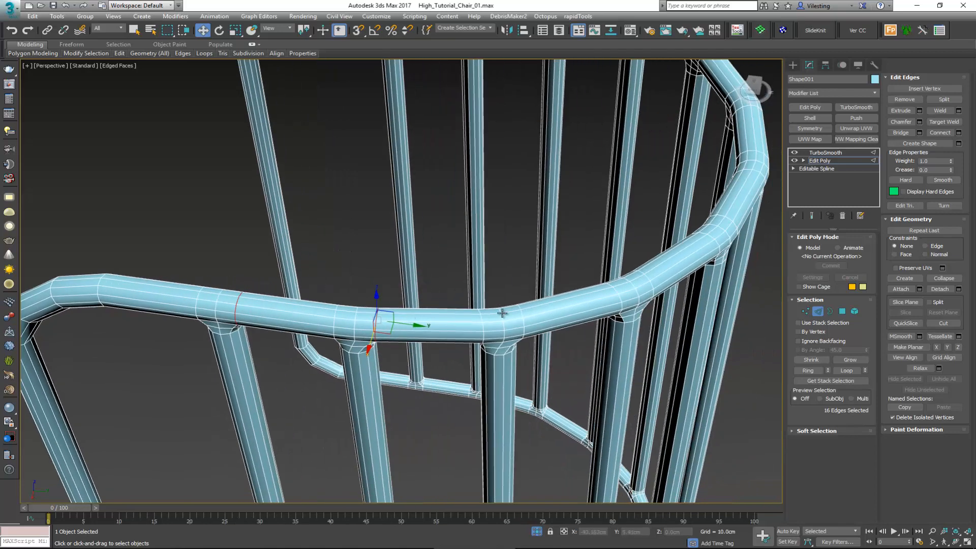
{"action": "left_click", "coordinate": [523, 322], "text": "ctrl"}
{"action": "double_click", "coordinate": [523, 322], "text": "ctrl"}
{"action": "middle_click_drag", "start_coordinate": [523, 323], "coordinate": [441, 339], "text": "alt"}
Step: Add the edge loops beside the next bar joints toward the rear curve of the upper rim to the selection
{"action": "double_click", "coordinate": [663, 388], "text": "ctrl"}
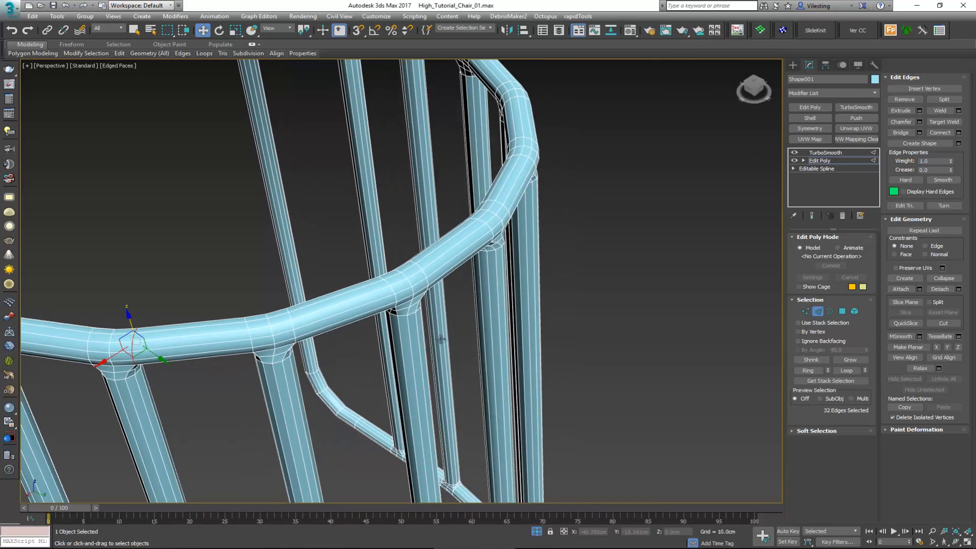
{"action": "double_click", "coordinate": [293, 327], "text": "ctrl"}
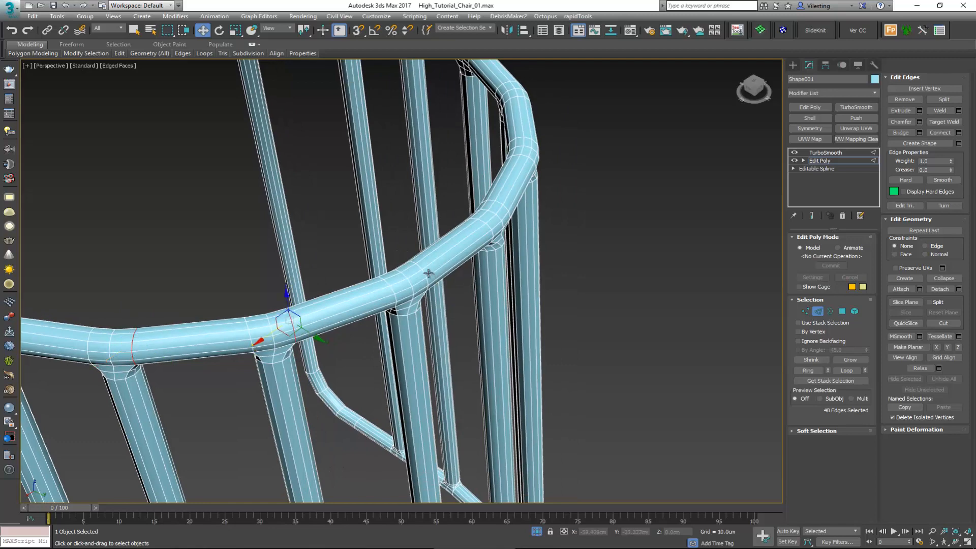
{"action": "double_click", "coordinate": [425, 274], "text": "ctrl"}
{"action": "middle_click_drag", "start_coordinate": [425, 274], "coordinate": [335, 291], "text": "alt"}
{"action": "double_click", "coordinate": [492, 447], "text": "ctrl"}
Step: Add the full edge loops beside the next bar joints past the rear curve of the upper rim to the selection
{"action": "scroll", "coordinate": [297, 228], "scroll_direction": "up", "scroll_amount": 4}
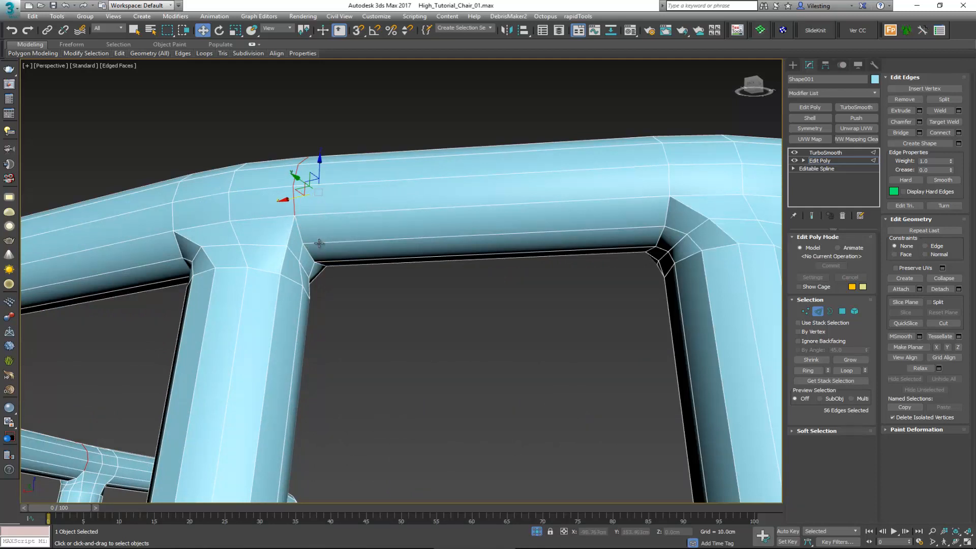
{"action": "scroll", "coordinate": [297, 244], "scroll_direction": "down", "scroll_amount": 4}
{"action": "mouse_move", "coordinate": [349, 245]}
{"action": "middle_mouse_down"}
{"action": "mouse_move", "coordinate": [297, 244]}
{"action": "mouse_move", "coordinate": [290, 268]}
{"action": "mouse_move", "coordinate": [334, 319]}
{"action": "mouse_move", "coordinate": [331, 240]}
{"action": "middle_mouse_up"}
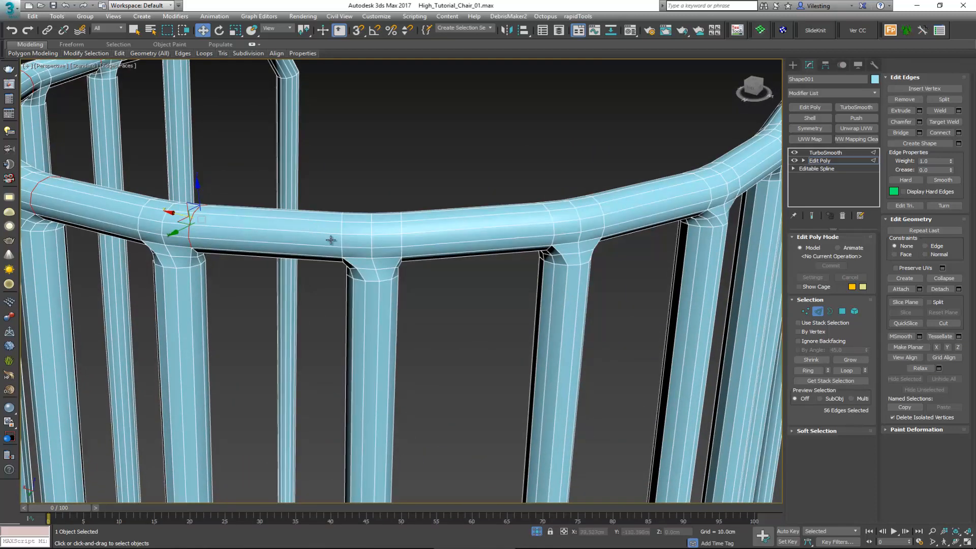
{"action": "double_click", "coordinate": [401, 239], "text": "ctrl"}
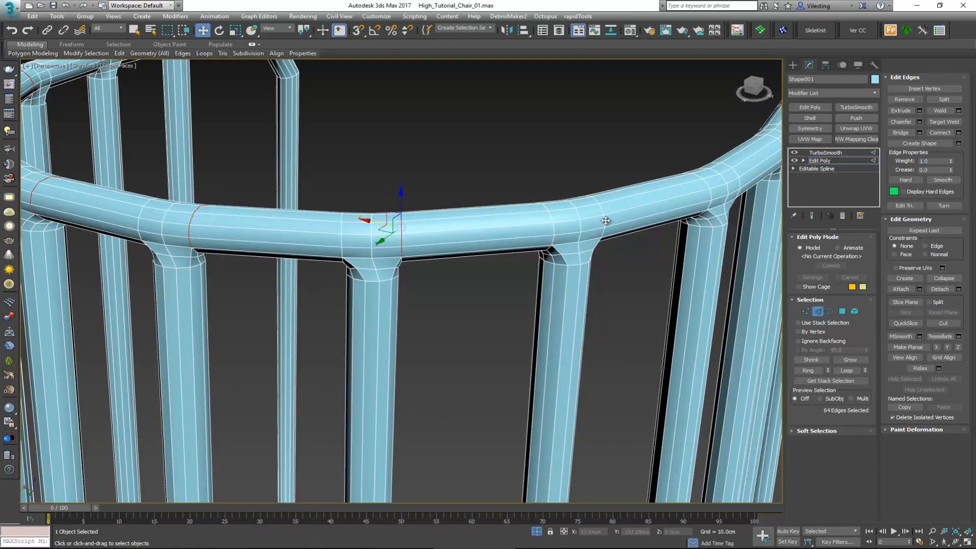
{"action": "double_click", "coordinate": [603, 224], "text": "ctrl"}
Step: Correct the partial loop selection and add the edge loops beside the remaining bar joints up to the rim's far end
{"action": "middle_click_drag", "start_coordinate": [610, 221], "coordinate": [400, 328], "text": "alt"}
{"action": "double_click", "coordinate": [404, 247], "text": "ctrl"}
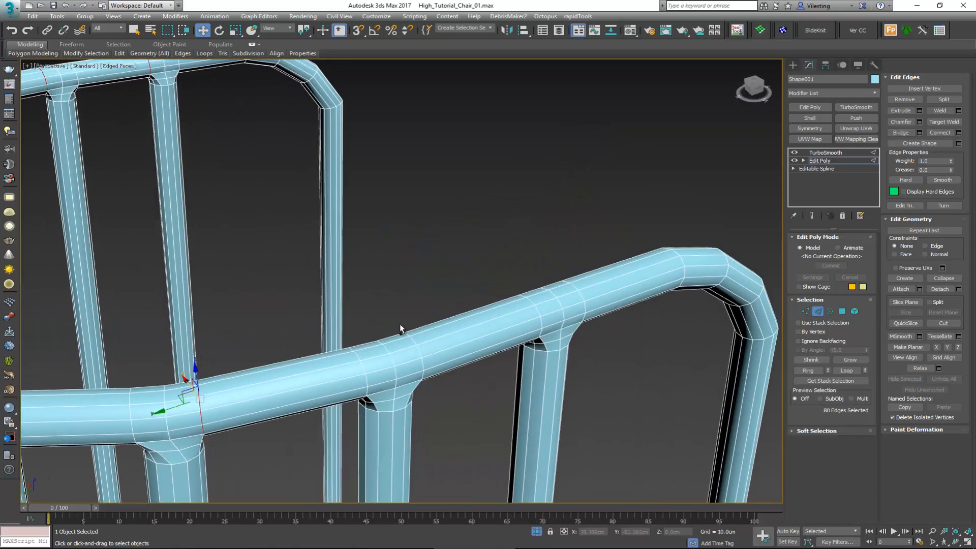
{"action": "left_click", "coordinate": [420, 351], "text": "ctrl"}
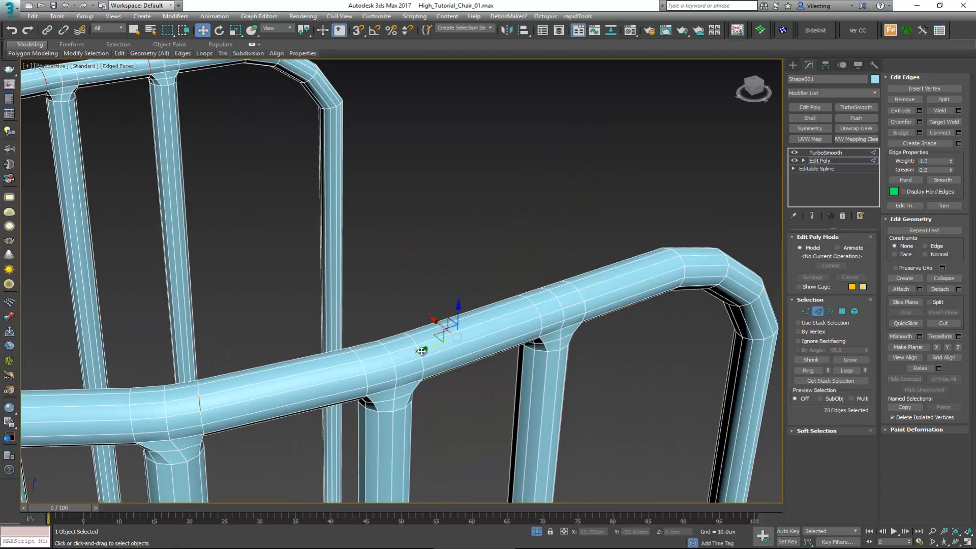
{"action": "left_click", "coordinate": [421, 351], "text": "ctrl"}
{"action": "double_click", "coordinate": [202, 405], "text": "ctrl"}
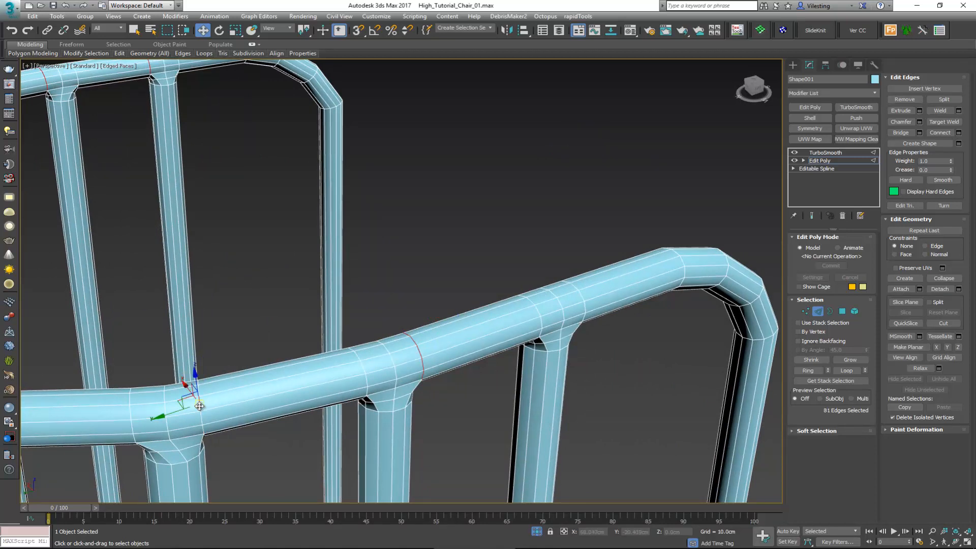
{"action": "double_click", "coordinate": [581, 296], "text": "ctrl"}
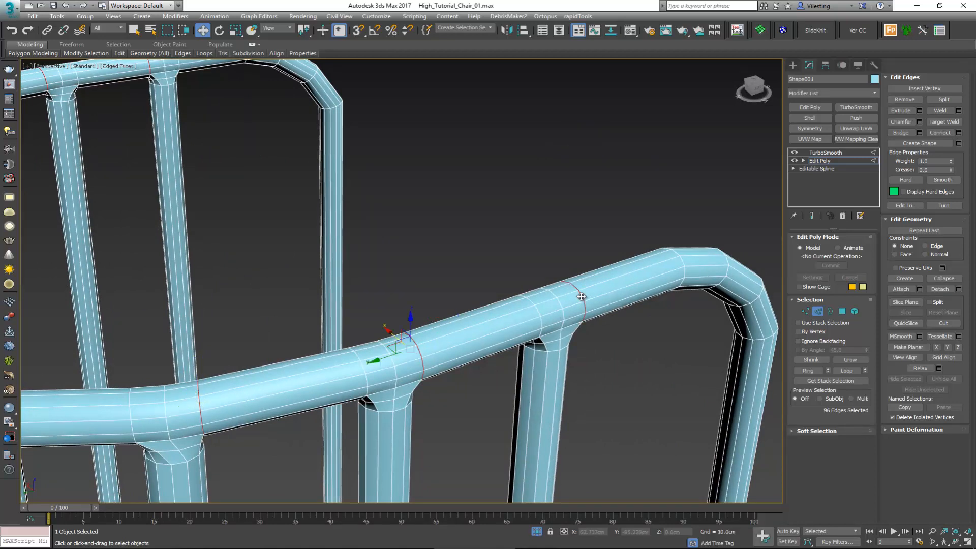
Step: Try Set Flow on all the selected upper rim loops, including the one beside the last bar
{"action": "left_click", "coordinate": [252, 46]}
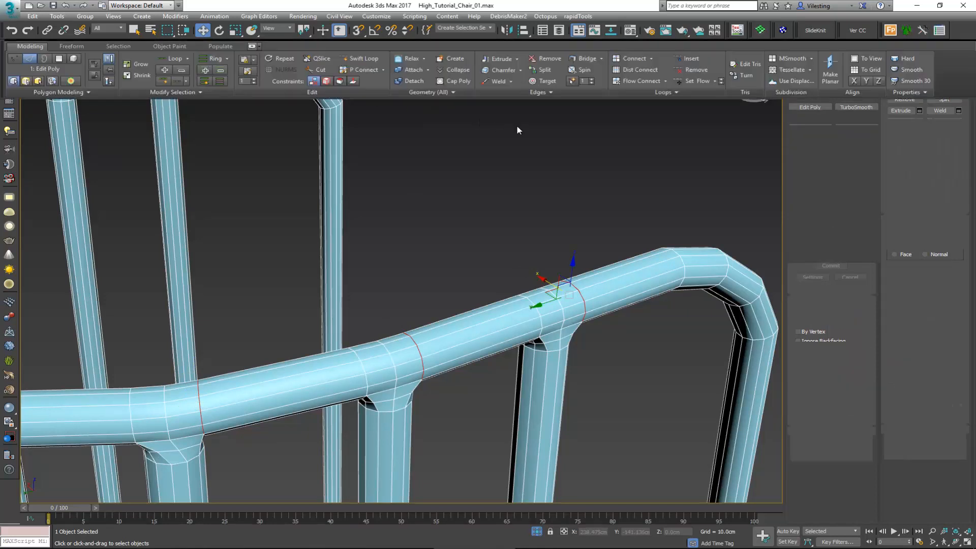
{"action": "left_click", "coordinate": [691, 79]}
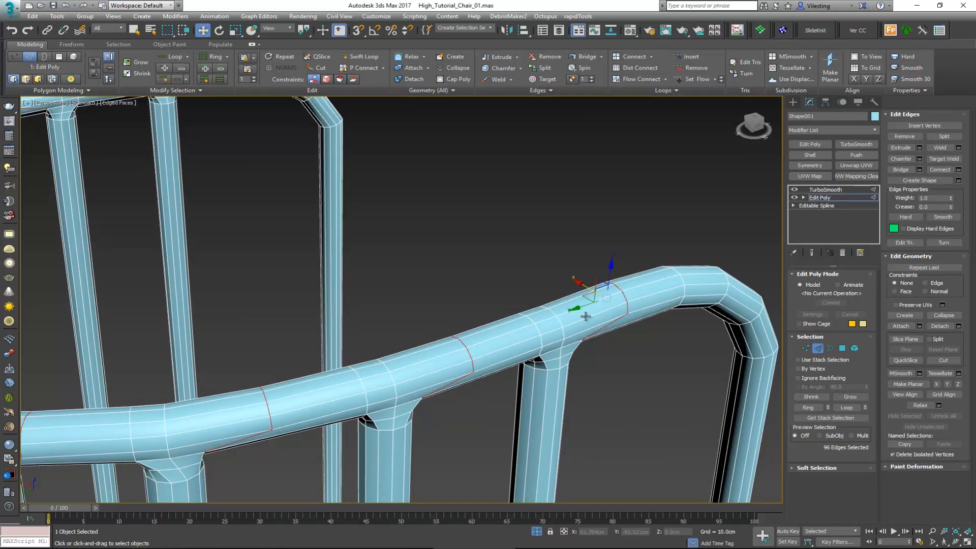
{"action": "scroll", "coordinate": [586, 316], "scroll_direction": "down", "scroll_amount": 3}
{"action": "middle_click_drag", "start_coordinate": [584, 298], "coordinate": [545, 382], "text": "alt"}
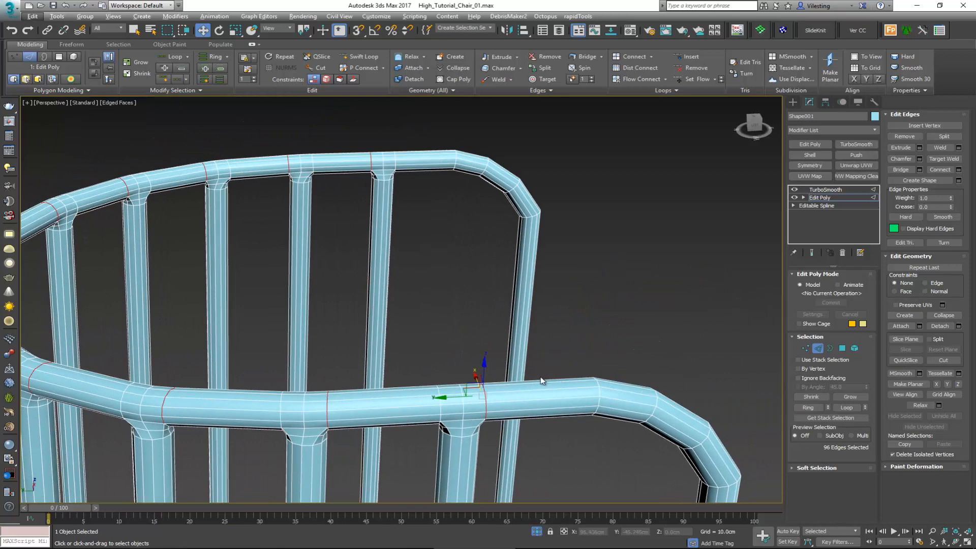
Step: Deselect the edge loop beside the last bar and apply Set Flow to the remaining selected upper rim loops
{"action": "key", "text": "F3"}
{"action": "left_click_drag", "start_coordinate": [542, 381], "coordinate": [456, 452], "text": "alt"}
{"action": "key", "text": "F3"}
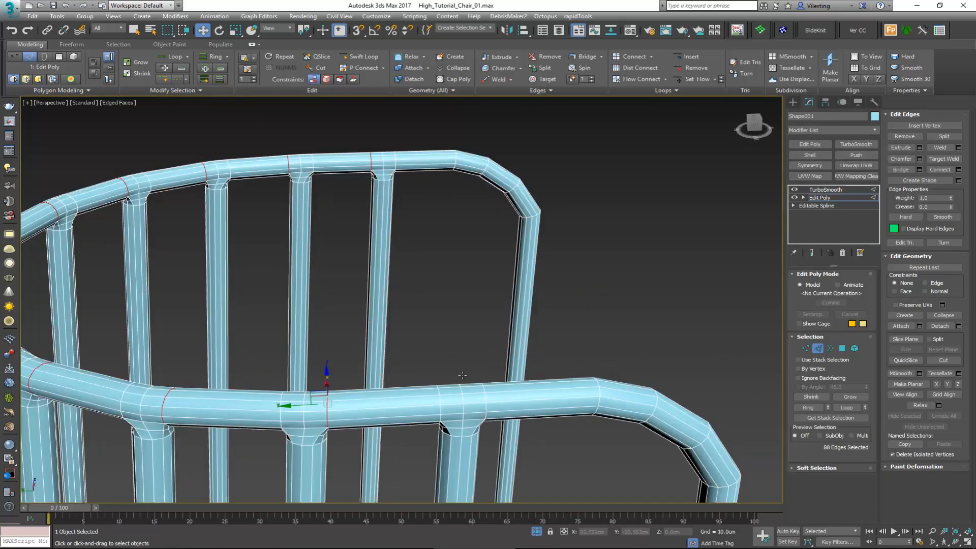
{"action": "left_click", "coordinate": [687, 79]}
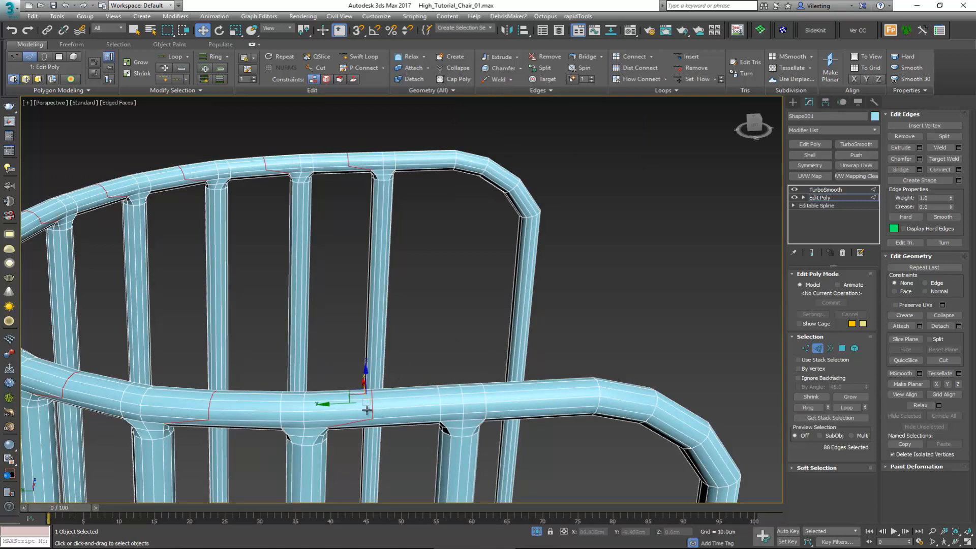
Step: Start a new selection with the edge loops on the opposite side of the upper rim's bar joints, beginning at the last bar
{"action": "middle_click_drag", "start_coordinate": [375, 406], "coordinate": [408, 362]}
{"action": "double_click", "coordinate": [469, 355]}
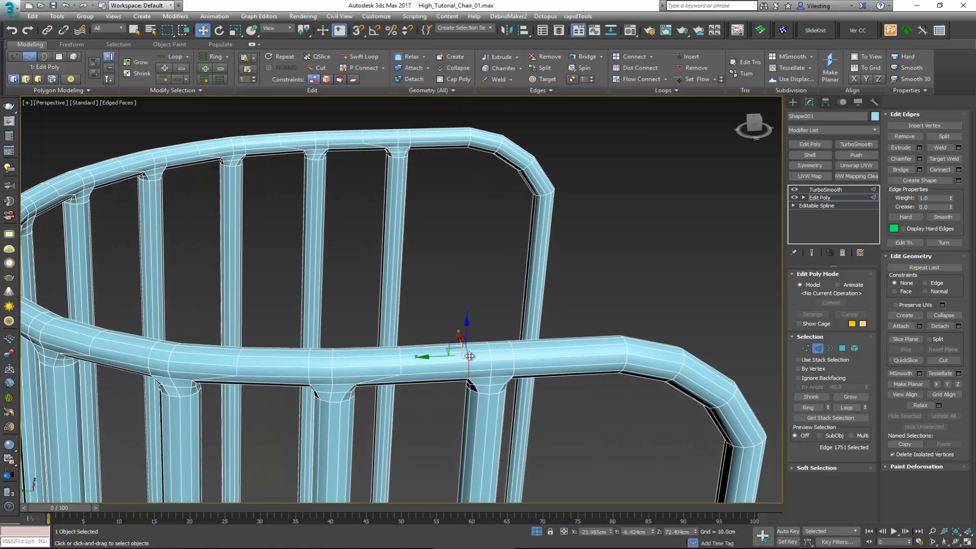
{"action": "double_click", "coordinate": [310, 365], "text": "ctrl"}
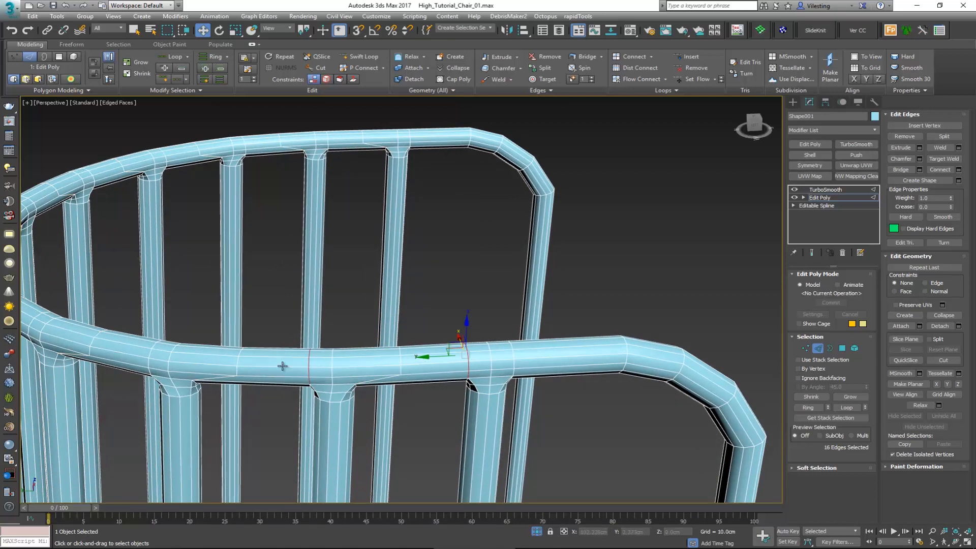
{"action": "double_click", "coordinate": [150, 354], "text": "ctrl"}
{"action": "middle_click_drag", "start_coordinate": [198, 353], "coordinate": [261, 322], "text": "alt"}
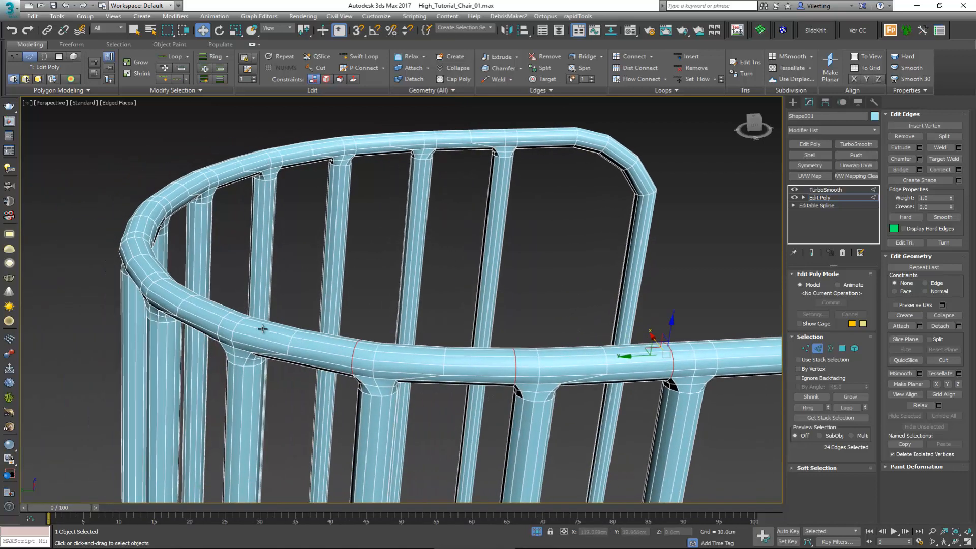
{"action": "double_click", "coordinate": [220, 324], "text": "ctrl"}
Step: Add the matching opposite-side edge loops at the bar joints around the rear curve of the upper rim to the selection
{"action": "middle_click_drag", "start_coordinate": [165, 297], "coordinate": [215, 292], "text": "alt"}
{"action": "middle_click_drag", "start_coordinate": [153, 334], "coordinate": [429, 305]}
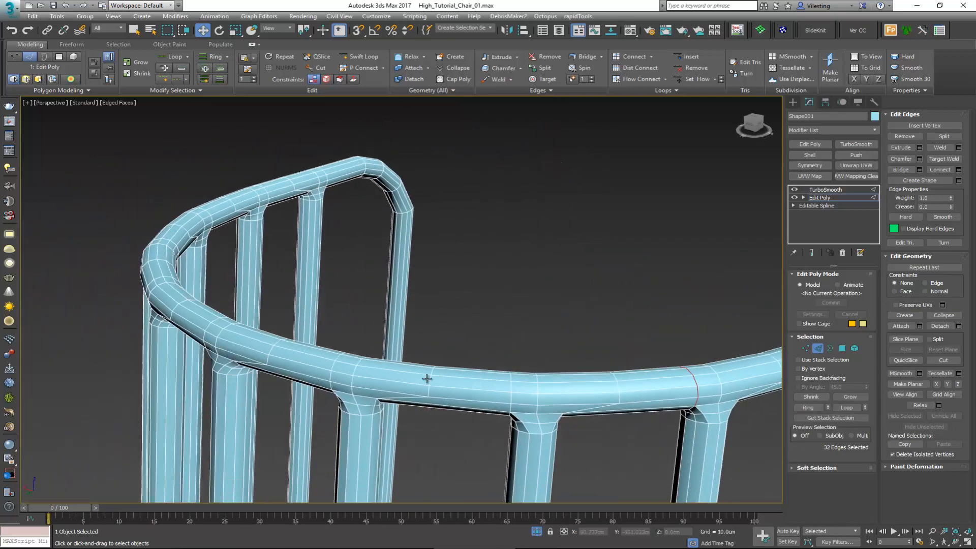
{"action": "double_click", "coordinate": [511, 385], "text": "ctrl"}
{"action": "middle_click_drag", "start_coordinate": [318, 365], "coordinate": [521, 373], "text": "alt"}
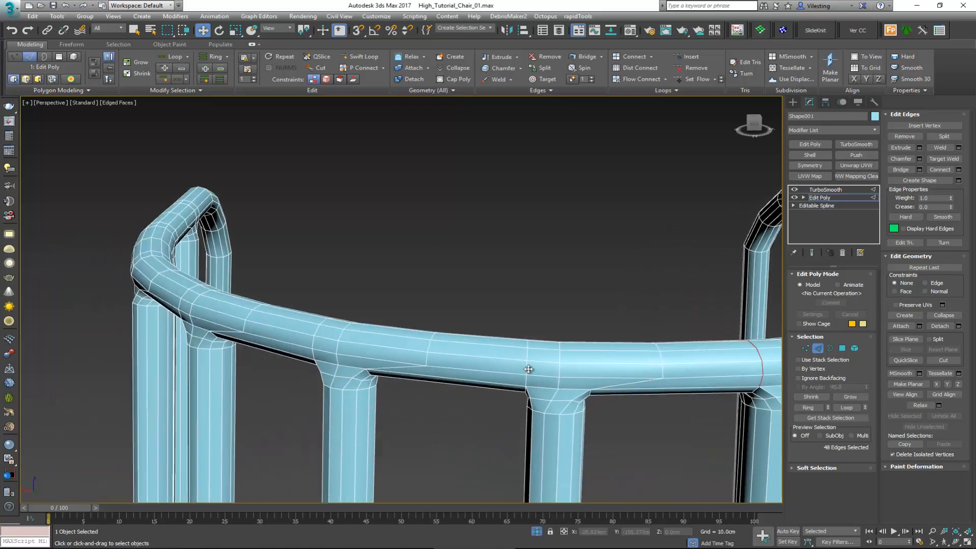
{"action": "double_click", "coordinate": [527, 369], "text": "ctrl"}
{"action": "middle_click_drag", "start_coordinate": [242, 346], "coordinate": [398, 355], "text": "alt"}
{"action": "double_click", "coordinate": [204, 382], "text": "ctrl"}
{"action": "double_click", "coordinate": [348, 334], "text": "ctrl"}
Step: Add the last opposite-side edge loop near the rim's other end and apply Set Flow to all the selected loops
{"action": "scroll", "coordinate": [396, 366], "scroll_direction": "up", "scroll_amount": 2}
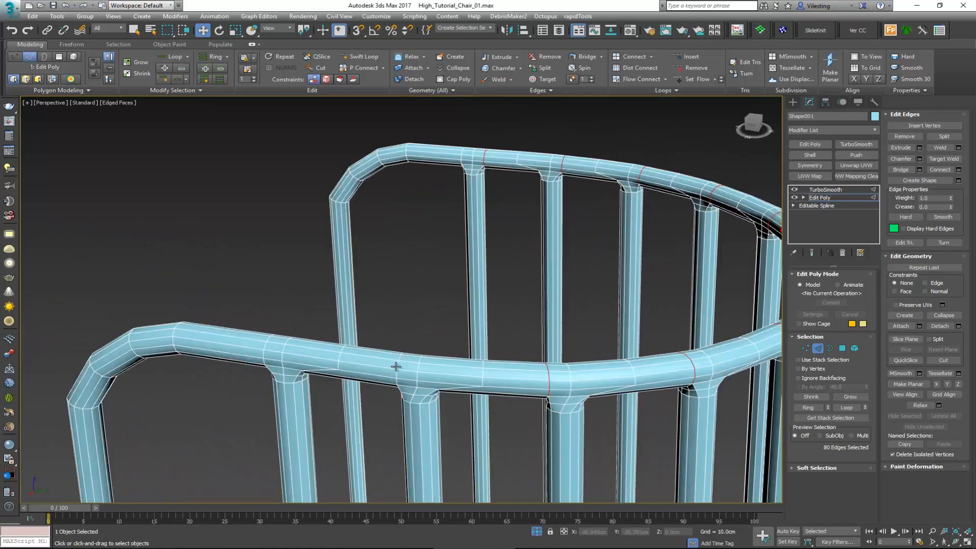
{"action": "left_click", "coordinate": [402, 365], "text": "ctrl"}
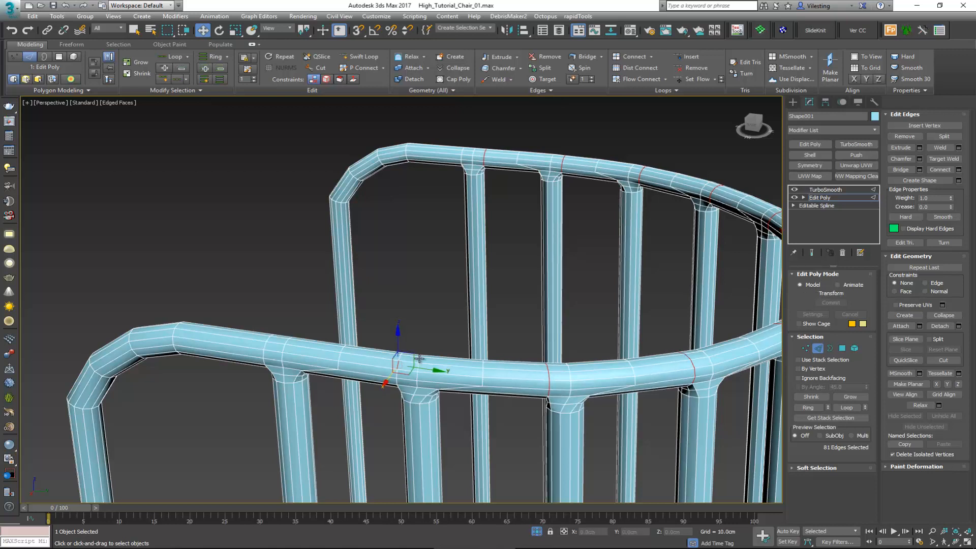
{"action": "double_click", "coordinate": [399, 365], "text": "ctrl"}
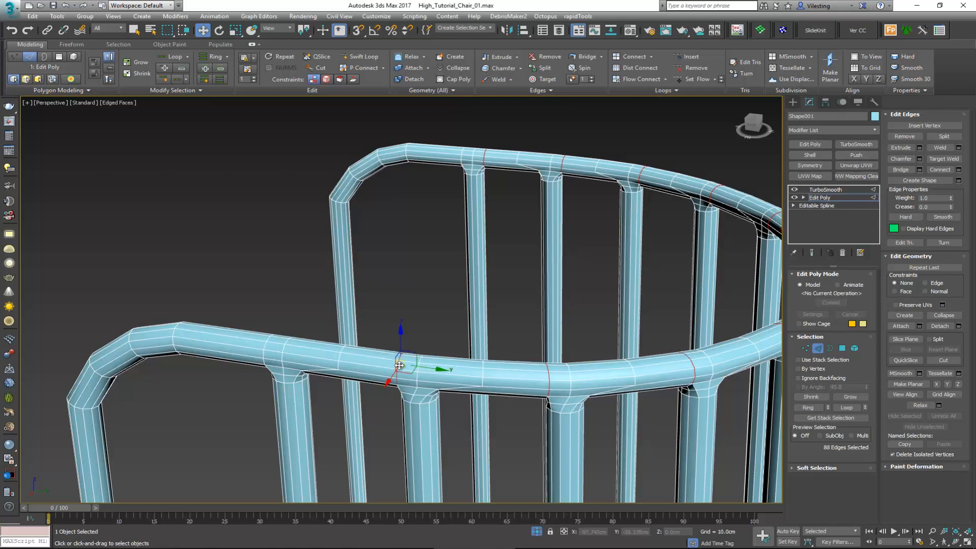
{"action": "left_click", "coordinate": [685, 81]}
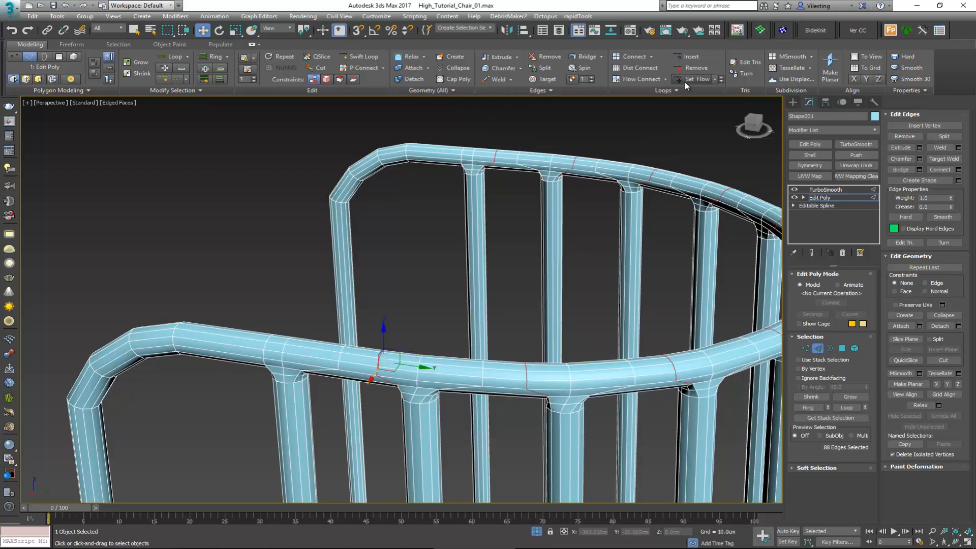
Step: Leave edge level, deselect the frame and inspect the smoothed upper rim without edged faces from above and the side
{"action": "middle_click_drag", "start_coordinate": [451, 253], "coordinate": [467, 259], "text": "alt"}
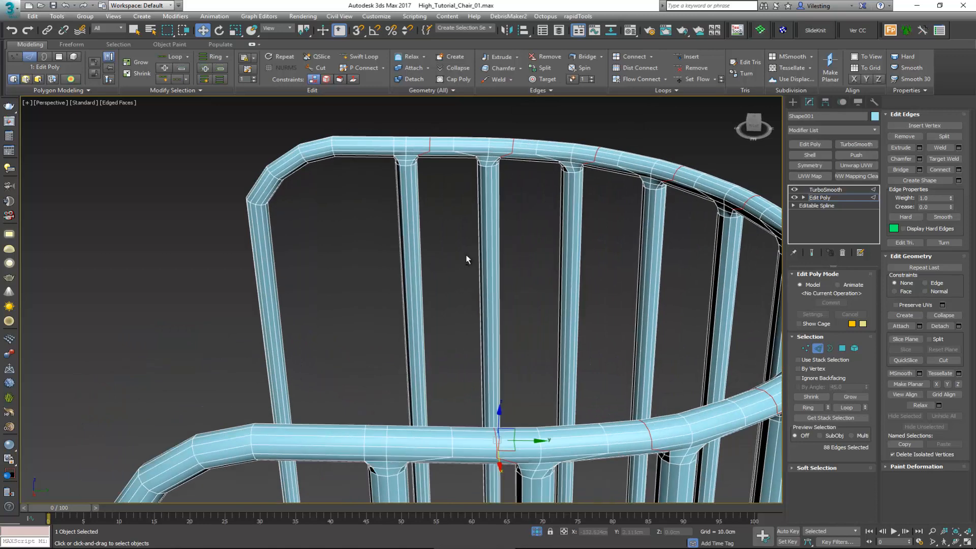
{"action": "left_click", "coordinate": [822, 349]}
{"action": "middle_click_drag", "start_coordinate": [753, 333], "coordinate": [471, 329], "text": "alt"}
{"action": "left_click", "coordinate": [534, 273]}
{"action": "key", "text": "F4"}
{"action": "scroll", "coordinate": [536, 301], "scroll_direction": "down", "scroll_amount": 5}
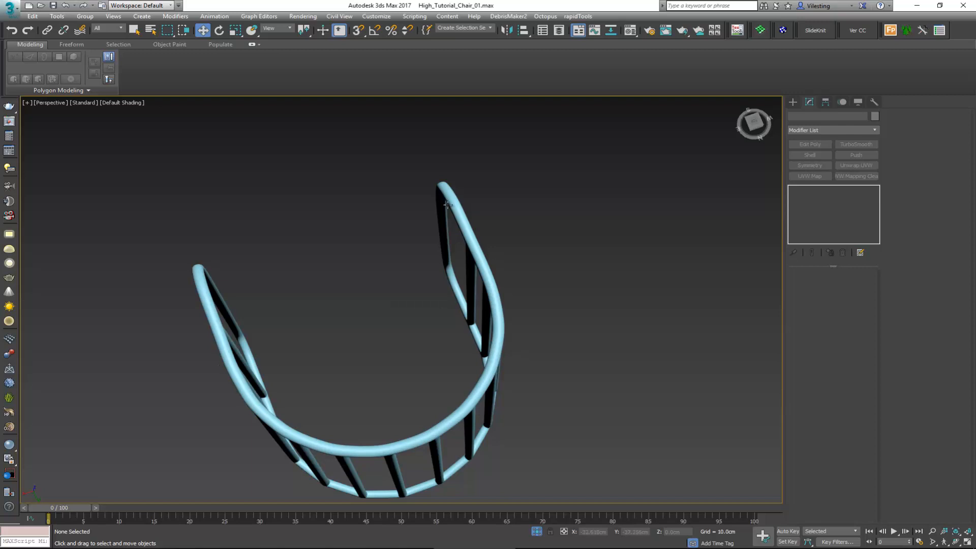
{"action": "middle_click_drag", "start_coordinate": [419, 388], "coordinate": [388, 274], "text": "alt"}
{"action": "scroll", "coordinate": [389, 272], "scroll_direction": "up", "scroll_amount": 10}
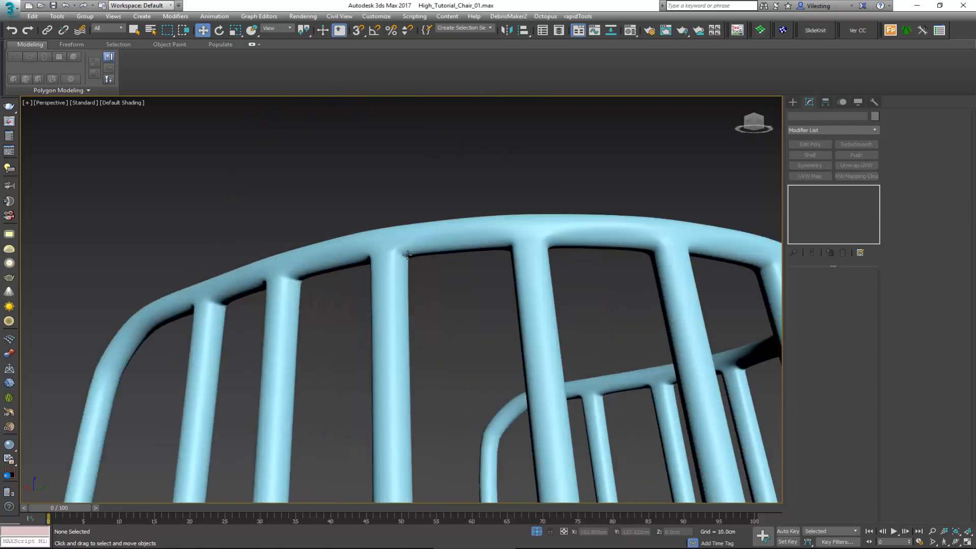
Step: Examine the smoothed joints between the bars and the upper rim with and without edged faces
{"action": "key", "text": "F4"}
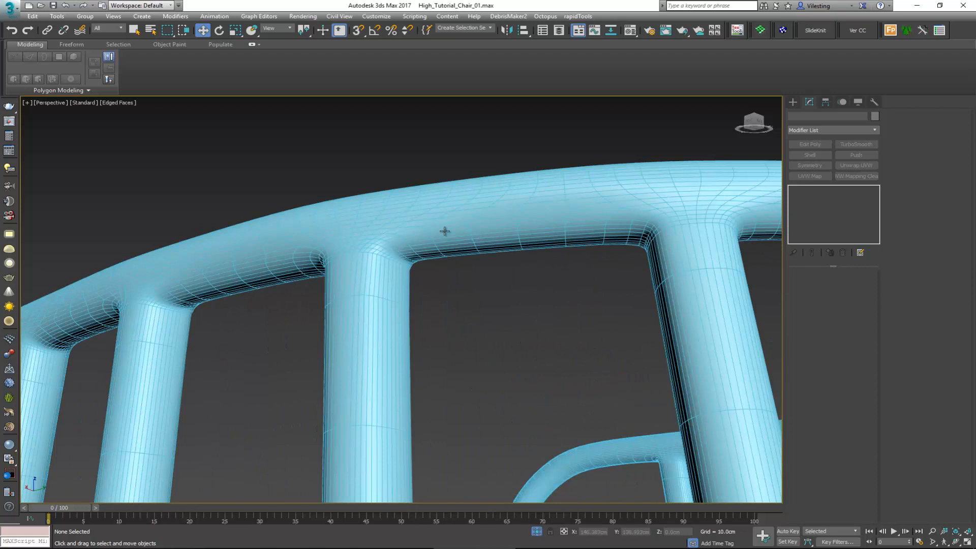
{"action": "key", "text": "F4"}
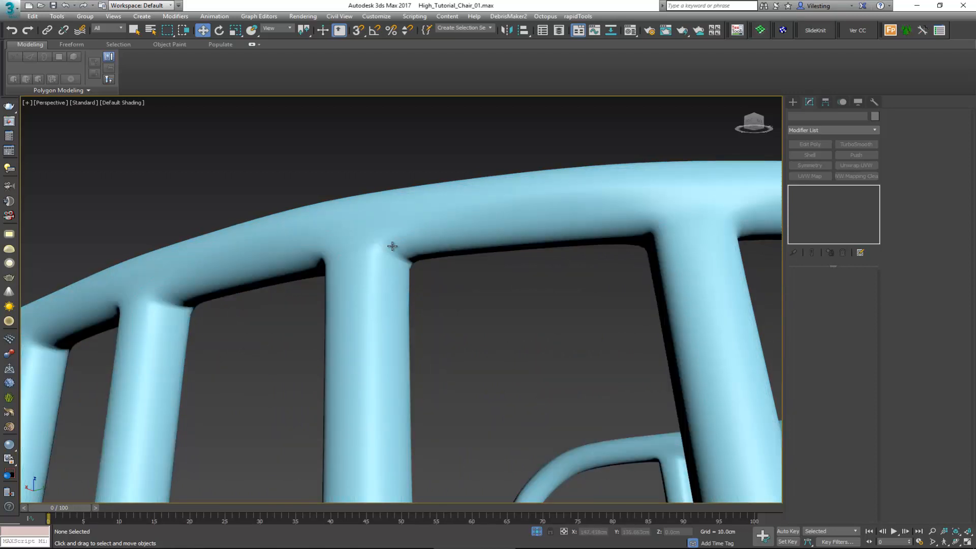
{"action": "scroll", "coordinate": [392, 246], "scroll_direction": "down", "scroll_amount": 8}
{"action": "middle_click_drag", "start_coordinate": [429, 246], "coordinate": [441, 253], "text": "alt"}
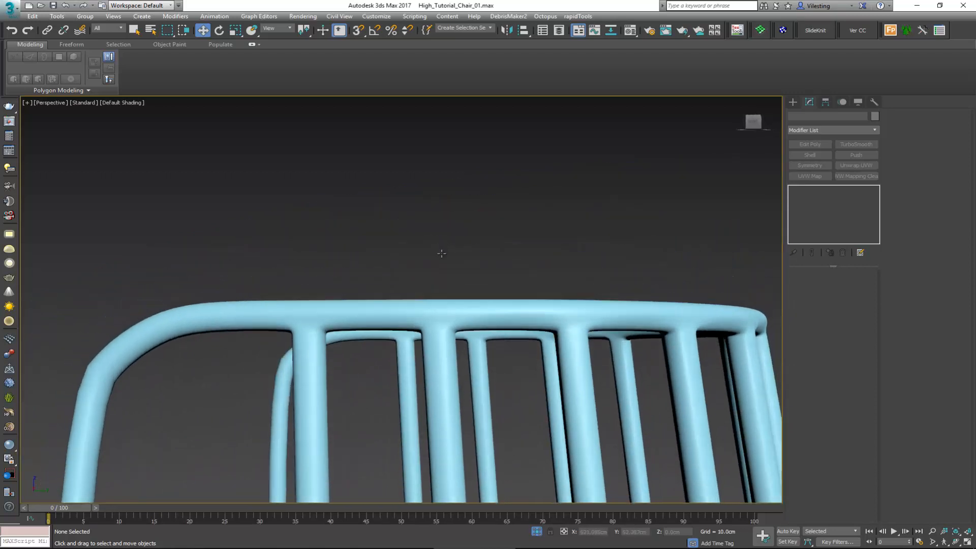
{"action": "middle_click_drag", "start_coordinate": [498, 324], "coordinate": [502, 311], "text": "alt"}
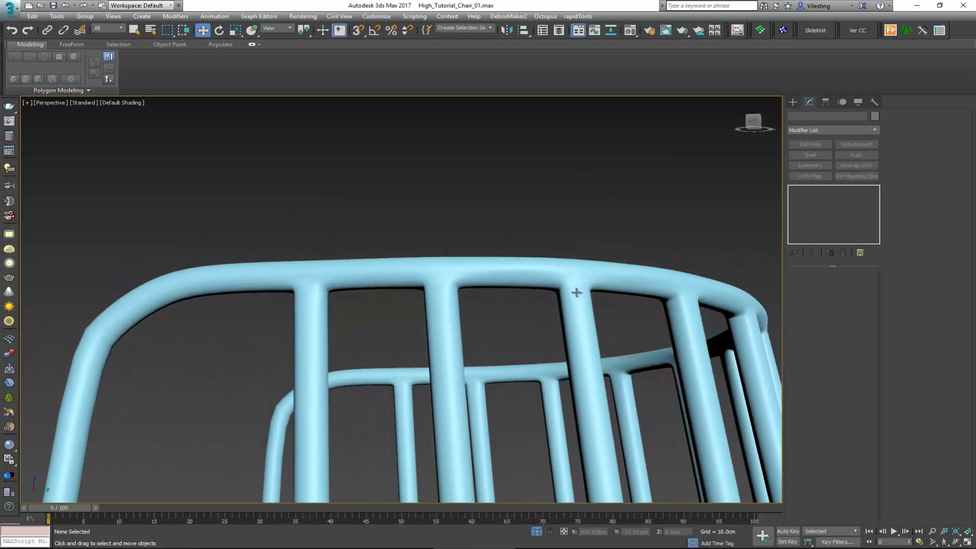
{"action": "key", "text": "F4"}
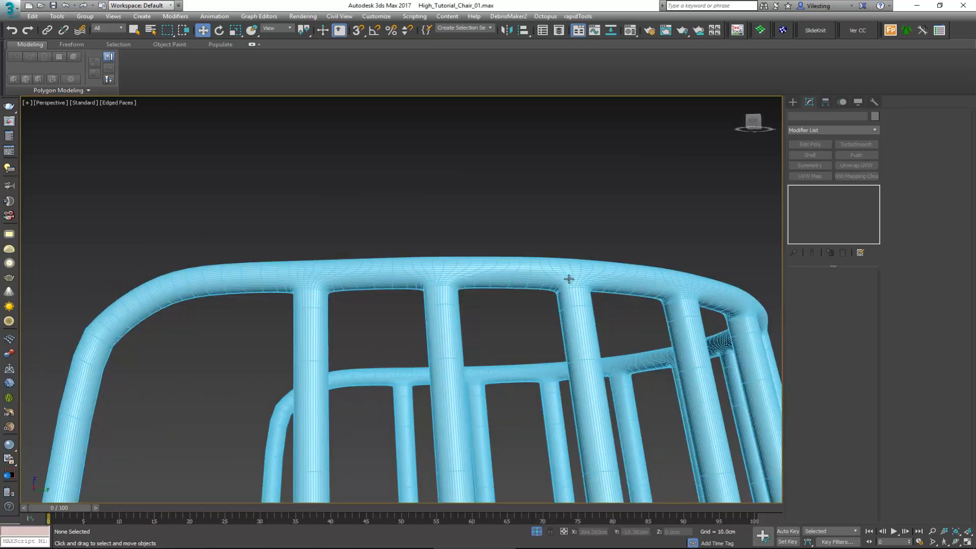
{"action": "middle_click_drag", "start_coordinate": [568, 278], "coordinate": [531, 312], "text": "alt"}
Step: Select the frame again and return to its Edit Poly edge level at the lower rim's bar joints
{"action": "scroll", "coordinate": [378, 272], "scroll_direction": "down", "scroll_amount": 2}
{"action": "middle_click_drag", "start_coordinate": [377, 303], "coordinate": [392, 246]}
{"action": "left_click", "coordinate": [370, 253]}
{"action": "scroll", "coordinate": [372, 217], "scroll_direction": "down", "scroll_amount": 2}
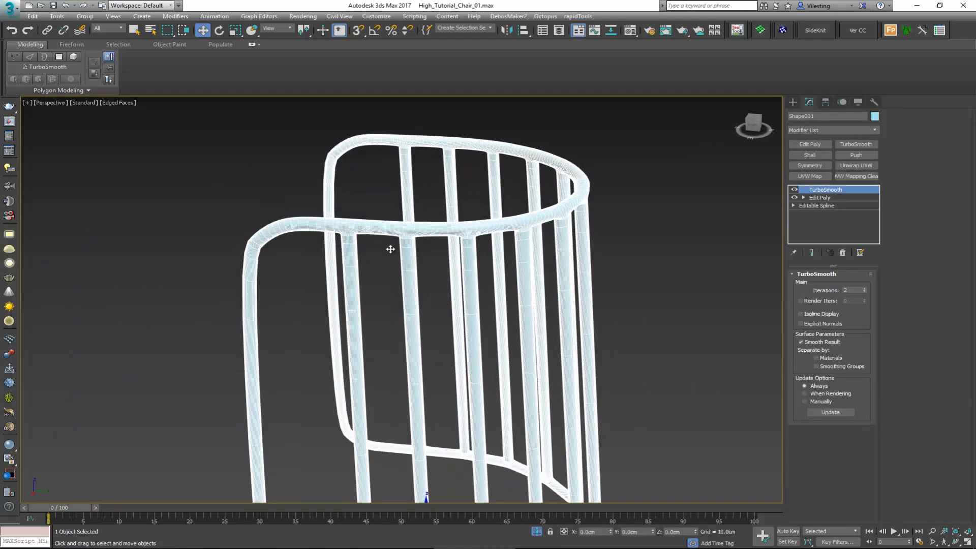
{"action": "left_click", "coordinate": [815, 197]}
{"action": "middle_click_drag", "start_coordinate": [435, 311], "coordinate": [427, 245]}
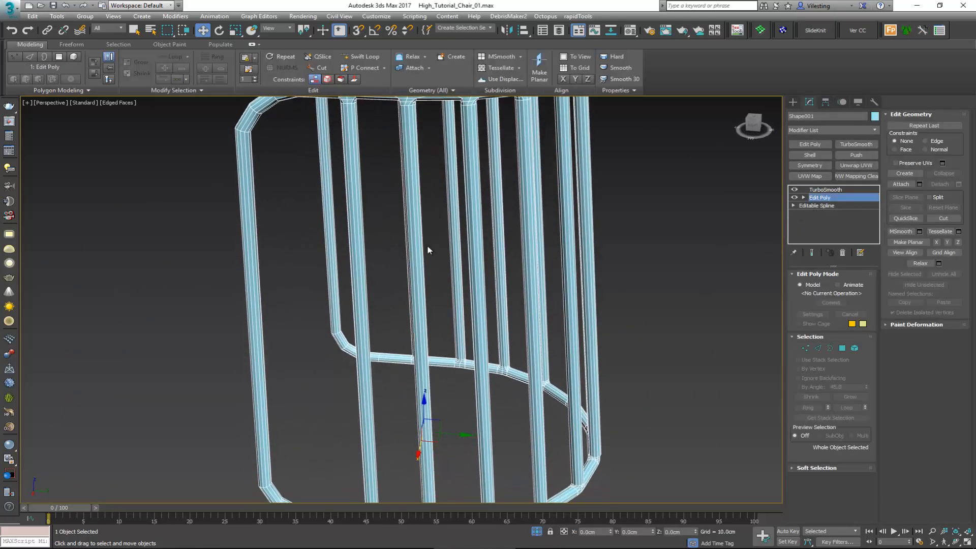
{"action": "middle_click_drag", "start_coordinate": [410, 356], "coordinate": [407, 193]}
{"action": "scroll", "coordinate": [376, 318], "scroll_direction": "up", "scroll_amount": 5}
{"action": "scroll", "coordinate": [377, 318], "scroll_direction": "up", "scroll_amount": 3}
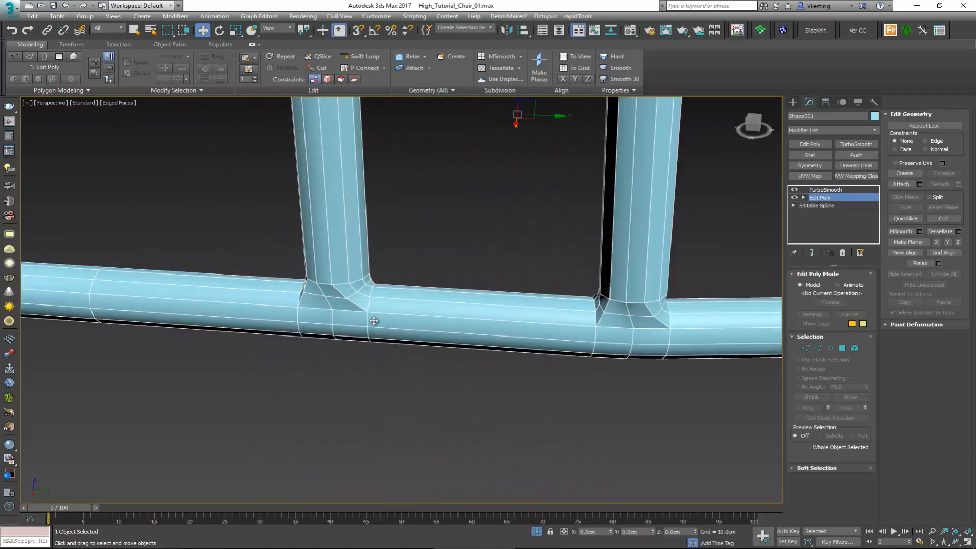
{"action": "key", "text": "2"}
Step: Try Set Flow on the edge loop beside one bar joint of the lower rim
{"action": "double_click", "coordinate": [367, 321]}
{"action": "middle_click_drag", "start_coordinate": [367, 321], "coordinate": [369, 297], "text": "alt"}
{"action": "middle_click_drag", "start_coordinate": [383, 368], "coordinate": [369, 316], "text": "alt"}
{"action": "double_click", "coordinate": [368, 306], "text": "ctrl"}
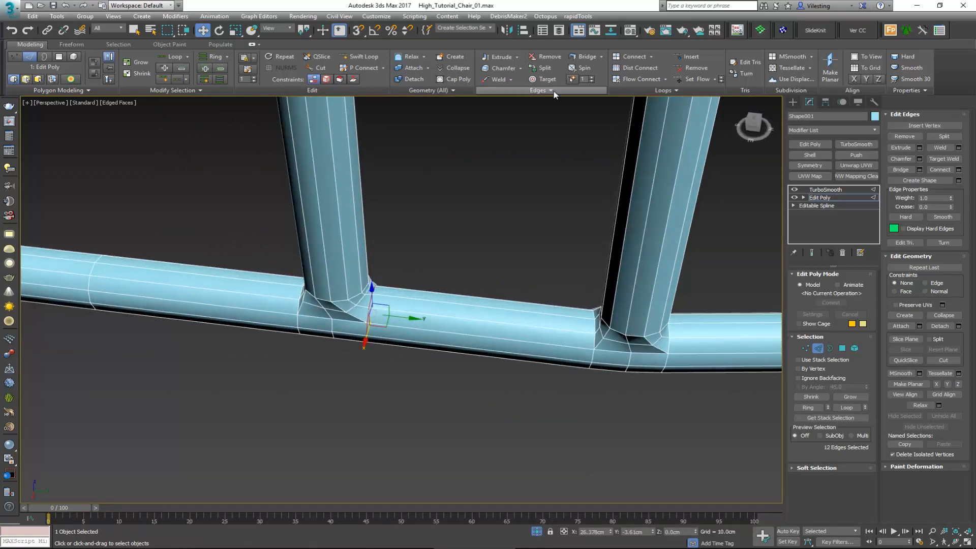
{"action": "left_click", "coordinate": [687, 80]}
Step: Select the full edge loops beside the first three bar joints along the side of the lower rim
{"action": "middle_click_drag", "start_coordinate": [451, 237], "coordinate": [466, 333], "text": "alt"}
{"action": "double_click", "coordinate": [403, 340]}
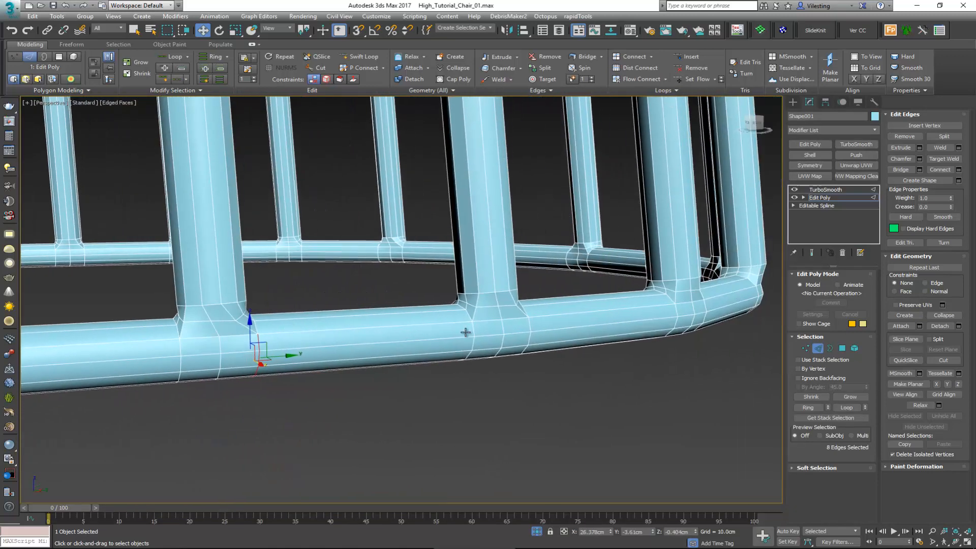
{"action": "double_click", "coordinate": [529, 322], "text": "ctrl"}
{"action": "middle_click_drag", "start_coordinate": [528, 323], "coordinate": [260, 305], "text": "alt"}
{"action": "double_click", "coordinate": [504, 324], "text": "ctrl"}
Step: Add the full edge loops beside the next bar joints around the curved back of the lower rim to the selection
{"action": "middle_click_drag", "start_coordinate": [501, 322], "coordinate": [201, 300], "text": "alt"}
{"action": "double_click", "coordinate": [411, 297], "text": "ctrl"}
{"action": "scroll", "coordinate": [417, 299], "scroll_direction": "down", "scroll_amount": 5}
{"action": "double_click", "coordinate": [397, 301], "text": "ctrl"}
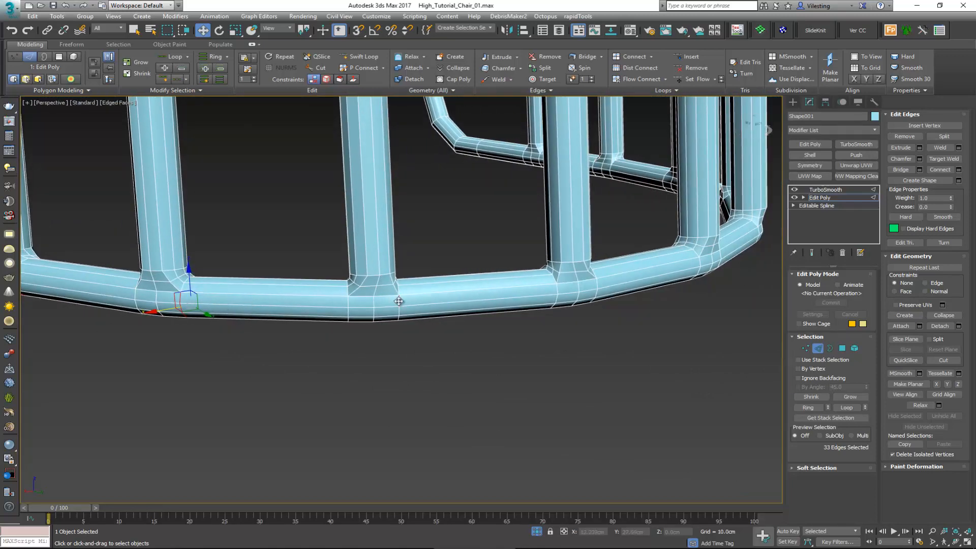
{"action": "middle_click_drag", "start_coordinate": [402, 303], "coordinate": [464, 397], "text": "alt"}
{"action": "double_click", "coordinate": [537, 375], "text": "ctrl"}
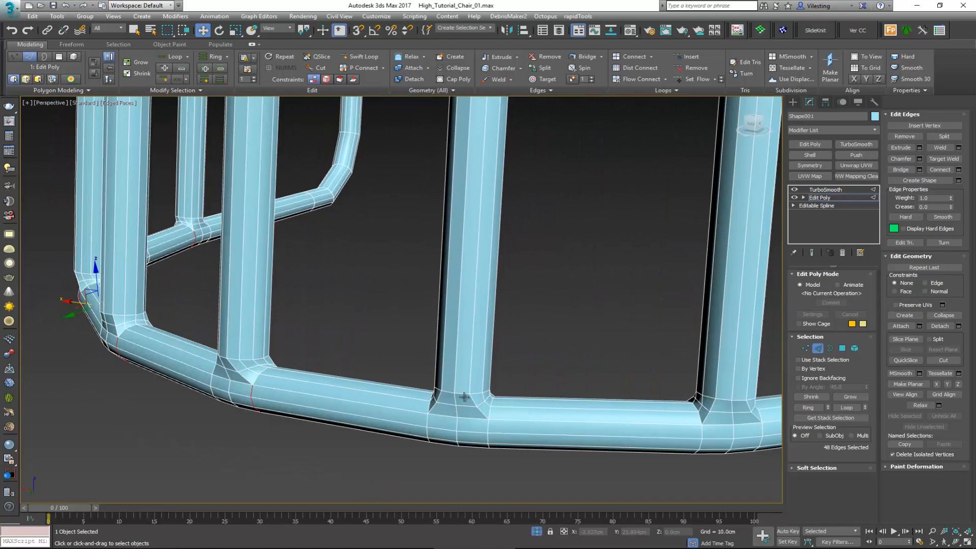
{"action": "double_click", "coordinate": [488, 427], "text": "ctrl"}
Step: Add the matching edge loops at the remaining joints of the lower rim, and even all selected loops with Set Flow
{"action": "middle_click_drag", "start_coordinate": [523, 370], "coordinate": [400, 359], "text": "alt"}
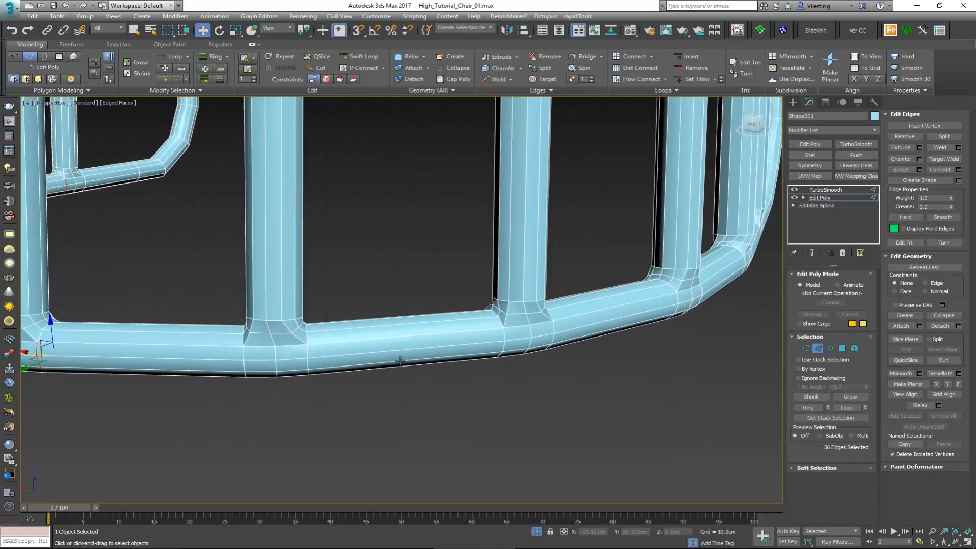
{"action": "double_click", "coordinate": [308, 352], "text": "ctrl"}
{"action": "double_click", "coordinate": [547, 345], "text": "ctrl"}
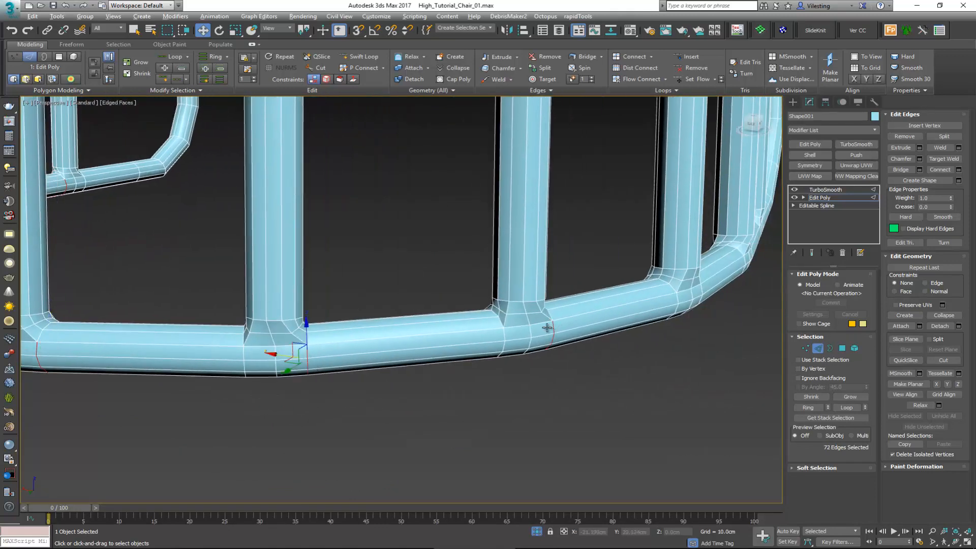
{"action": "middle_click_drag", "start_coordinate": [547, 346], "coordinate": [483, 370], "text": "alt"}
{"action": "double_click", "coordinate": [450, 412], "text": "ctrl"}
{"action": "middle_click_drag", "start_coordinate": [451, 412], "coordinate": [459, 264], "text": "alt"}
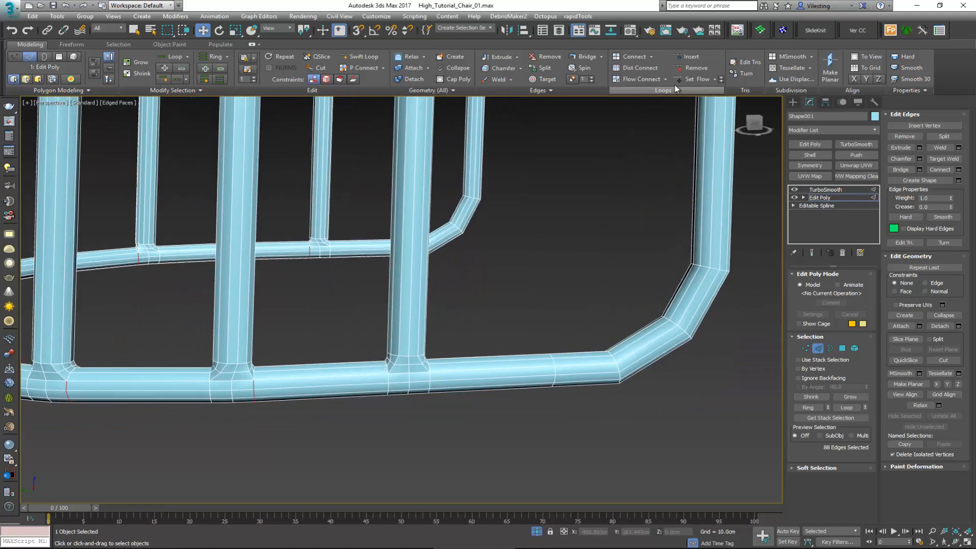
{"action": "left_click", "coordinate": [687, 80]}
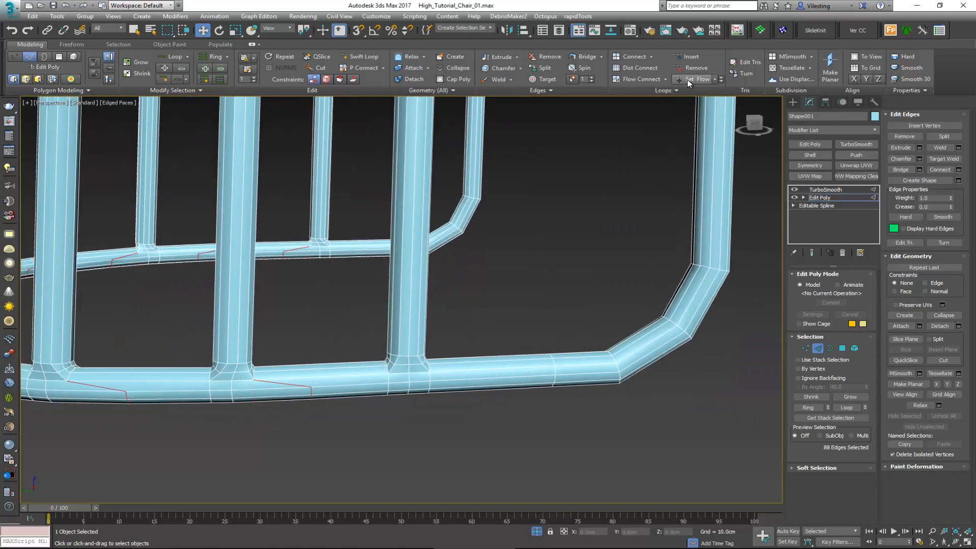
Step: Select the edge loops on the opposite side of the bar joints, working from the rim's end towards its curved back
{"action": "double_click", "coordinate": [387, 388]}
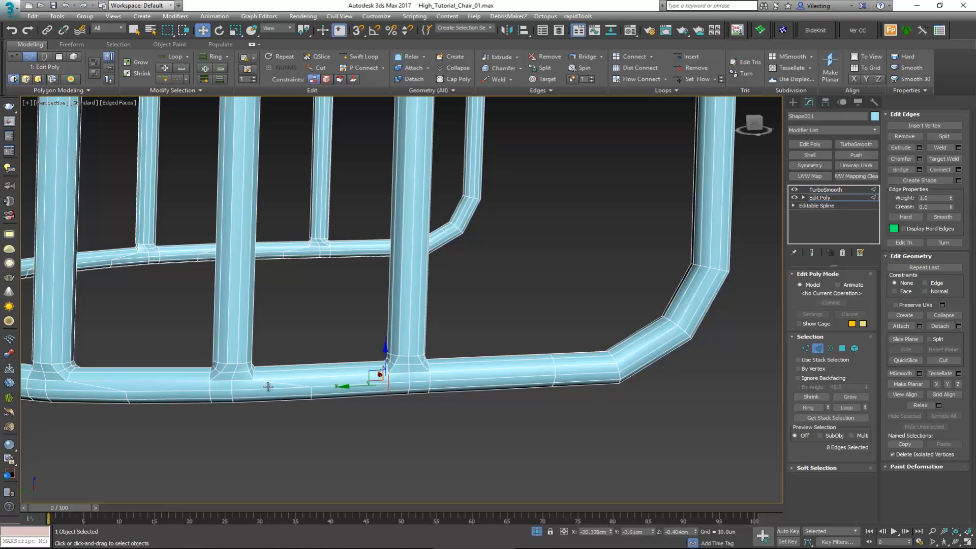
{"action": "double_click", "coordinate": [210, 389], "text": "ctrl"}
{"action": "middle_click_drag", "start_coordinate": [209, 389], "coordinate": [448, 363], "text": "alt"}
{"action": "double_click", "coordinate": [308, 373], "text": "ctrl"}
{"action": "double_click", "coordinate": [563, 385], "text": "ctrl"}
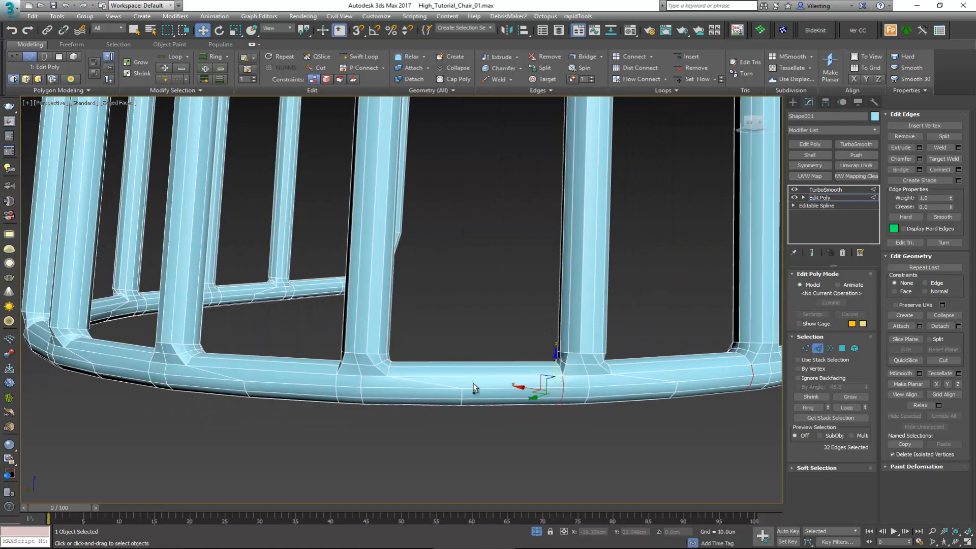
{"action": "double_click", "coordinate": [338, 385], "text": "ctrl"}
{"action": "middle_click_drag", "start_coordinate": [317, 385], "coordinate": [410, 384], "text": "alt"}
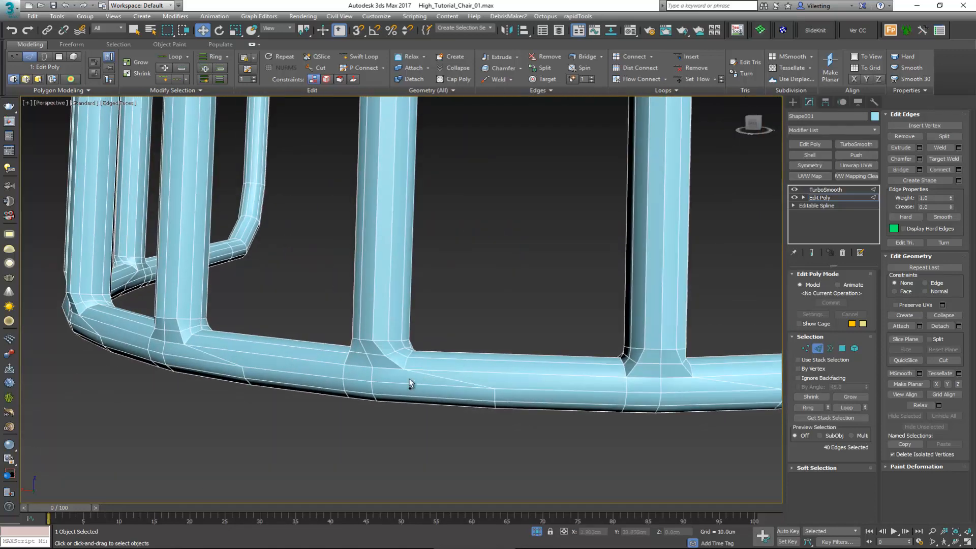
Step: Extend the selection with the opposite-side edge loops of the bar joints around the lower rim's curved back
{"action": "double_click", "coordinate": [627, 385], "text": "ctrl"}
{"action": "double_click", "coordinate": [344, 373], "text": "ctrl"}
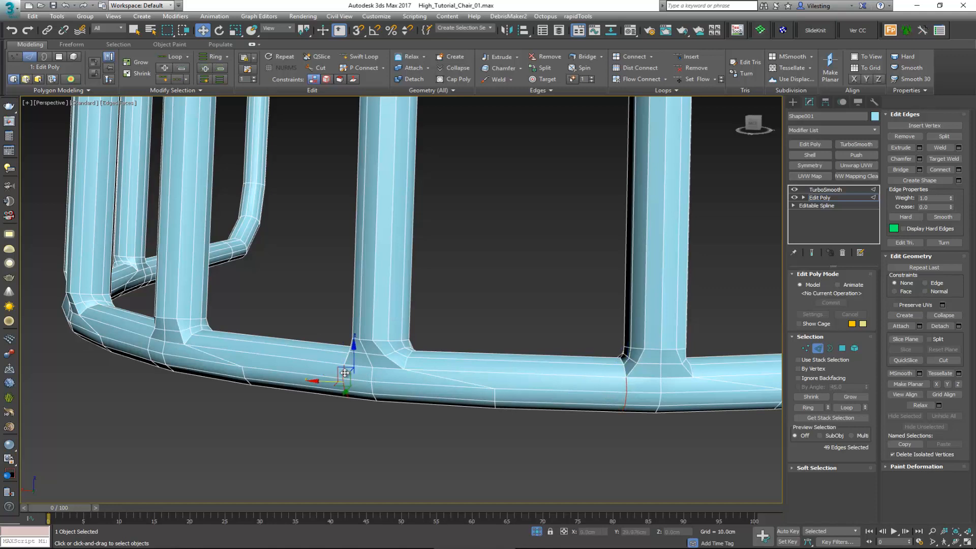
{"action": "middle_click_drag", "start_coordinate": [330, 376], "coordinate": [470, 358], "text": "alt"}
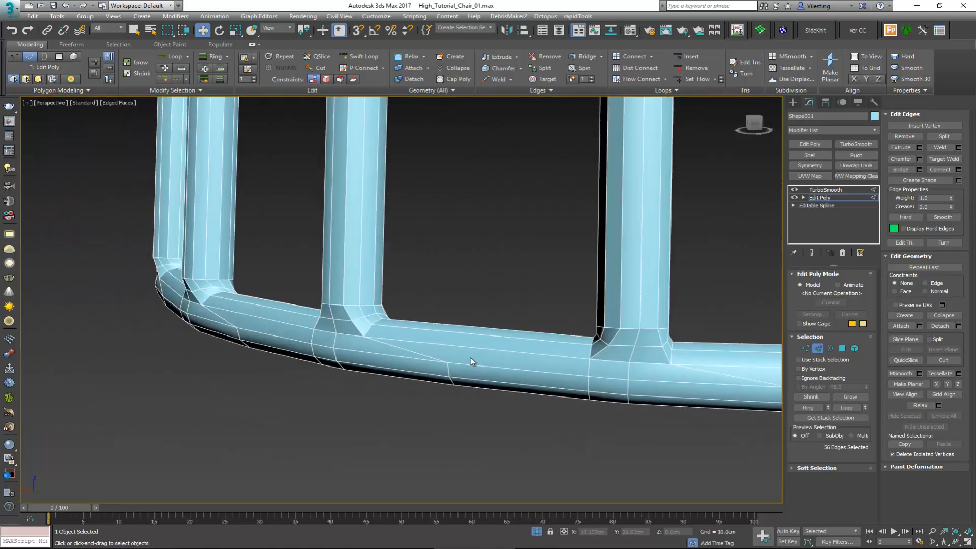
{"action": "double_click", "coordinate": [587, 368], "text": "ctrl"}
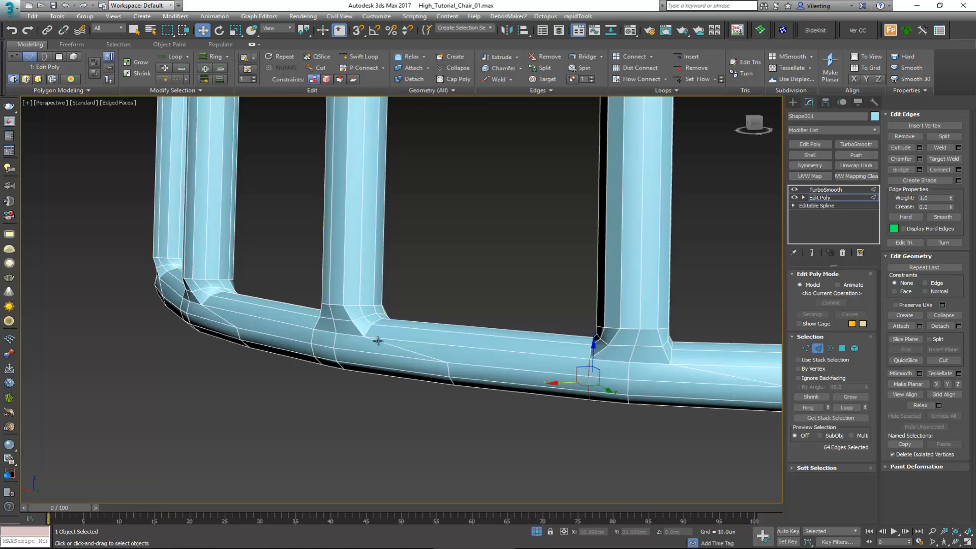
{"action": "double_click", "coordinate": [312, 339], "text": "ctrl"}
{"action": "scroll", "coordinate": [314, 356], "scroll_direction": "up", "scroll_amount": 3}
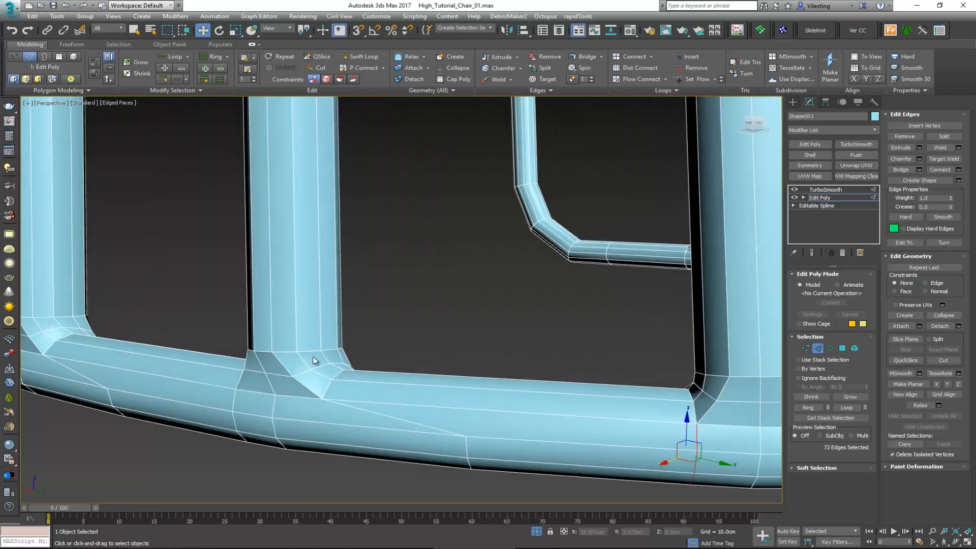
{"action": "double_click", "coordinate": [232, 407], "text": "ctrl"}
Step: Complete the opposite-side loop selection along the rim's far side and apply Set Flow to it
{"action": "middle_click_drag", "start_coordinate": [234, 405], "coordinate": [322, 392], "text": "alt"}
{"action": "scroll", "coordinate": [366, 363], "scroll_direction": "down", "scroll_amount": 4}
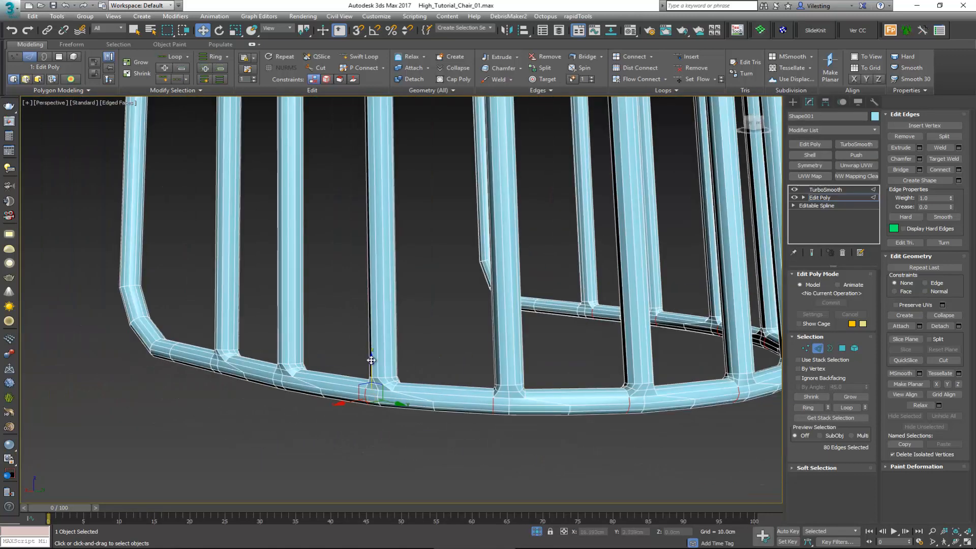
{"action": "middle_click_drag", "start_coordinate": [371, 360], "coordinate": [398, 359], "text": "alt"}
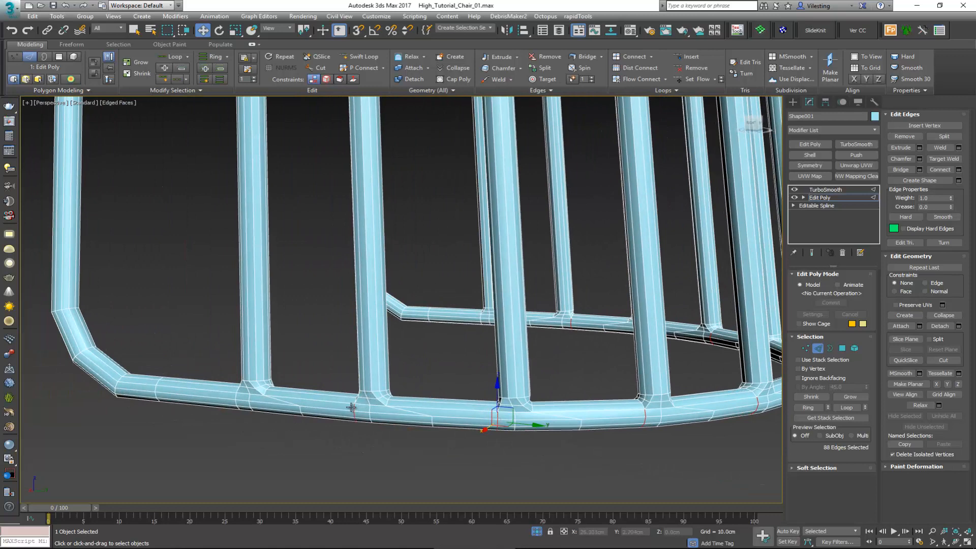
{"action": "middle_click_drag", "start_coordinate": [344, 395], "coordinate": [365, 395], "text": "alt"}
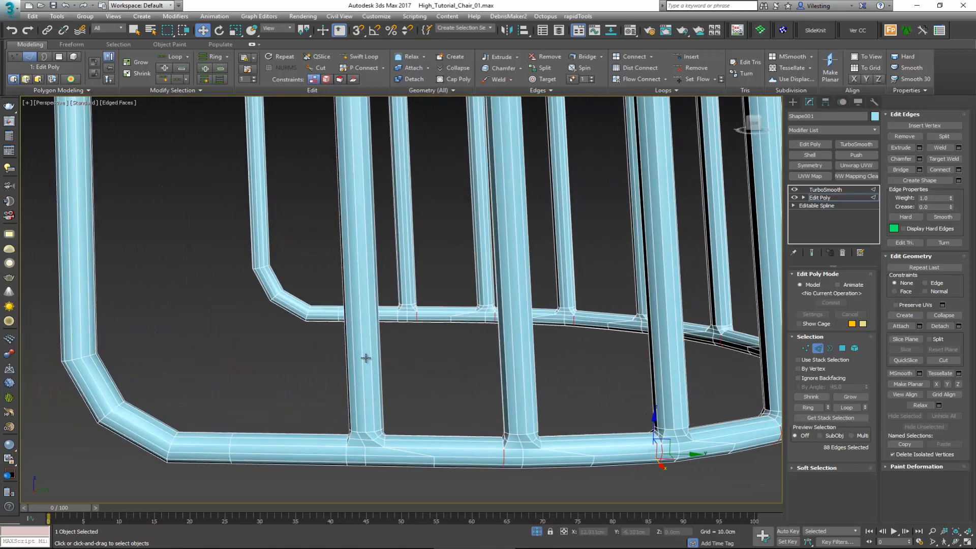
{"action": "left_click", "coordinate": [691, 80]}
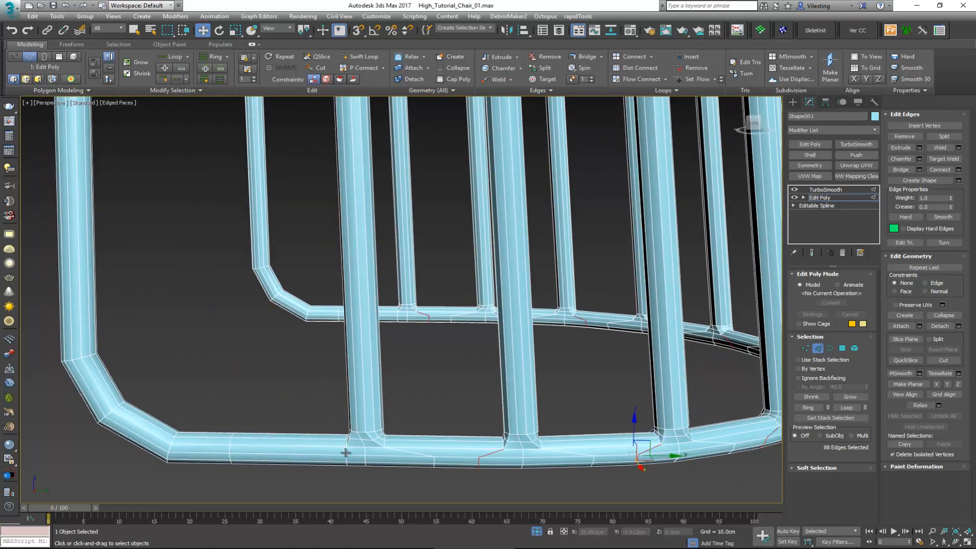
Step: Even the outermost edge loops beside the end bars on both sides of the lower rim with Set Flow
{"action": "double_click", "coordinate": [352, 438]}
{"action": "left_click", "coordinate": [691, 80]}
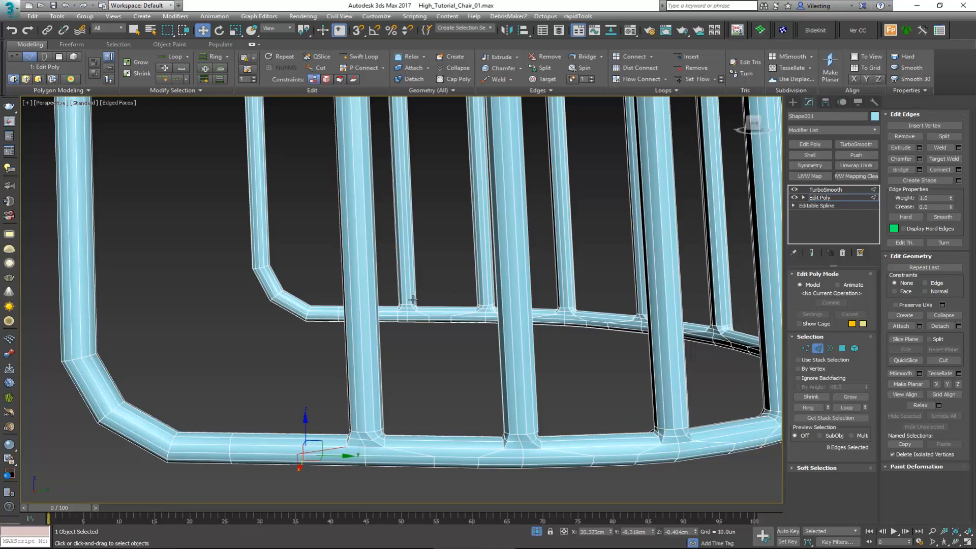
{"action": "middle_click_drag", "start_coordinate": [399, 317], "coordinate": [490, 231], "text": "alt"}
{"action": "scroll", "coordinate": [375, 399], "scroll_direction": "up", "scroll_amount": 2}
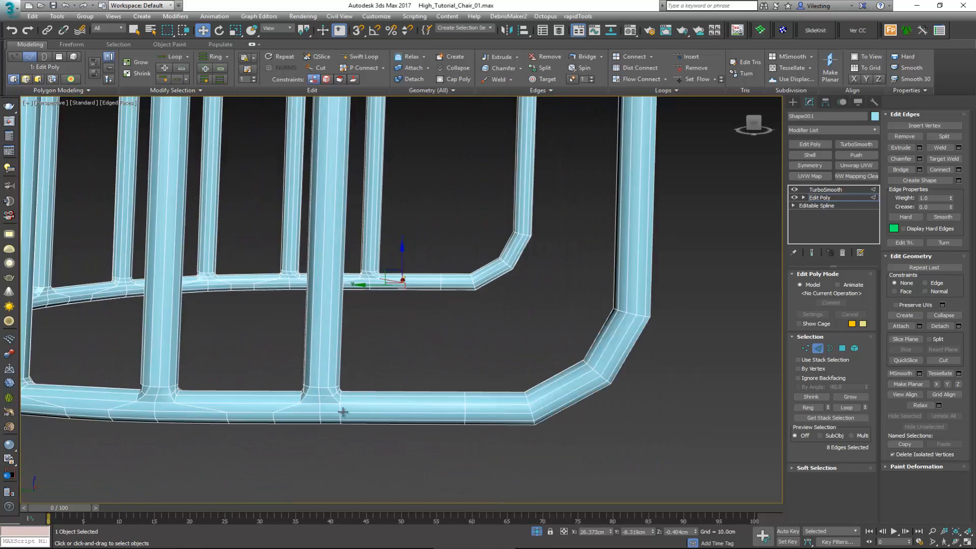
{"action": "double_click", "coordinate": [340, 409]}
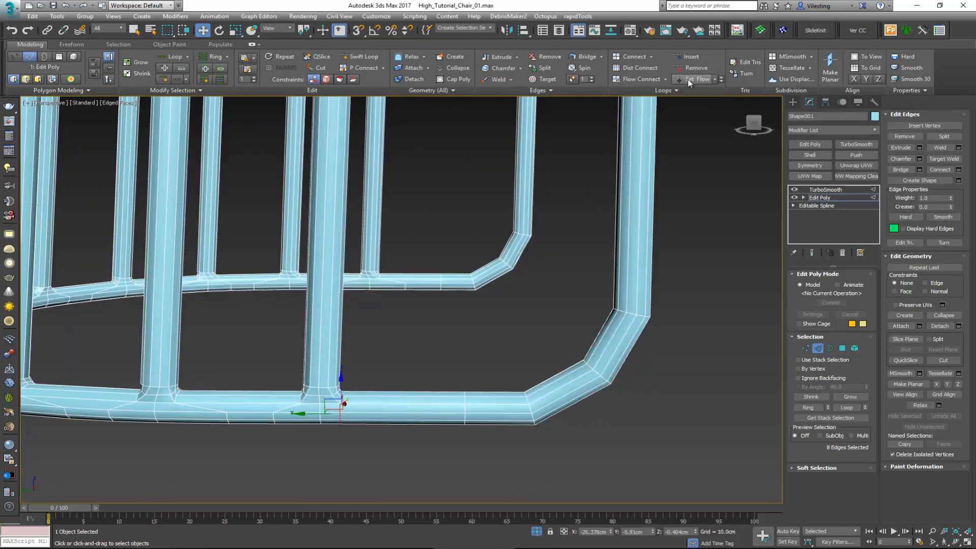
Step: Leave edge editing, collapse the modeling ribbon, return to TurboSmooth, and deselect the frame to inspect its smoothed shape
{"action": "left_click", "coordinate": [818, 348]}
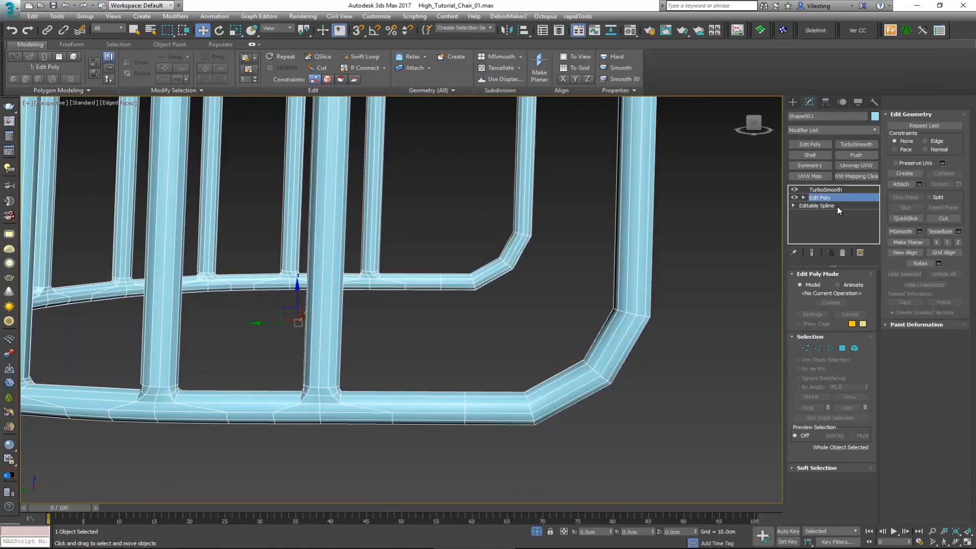
{"action": "left_click", "coordinate": [252, 44]}
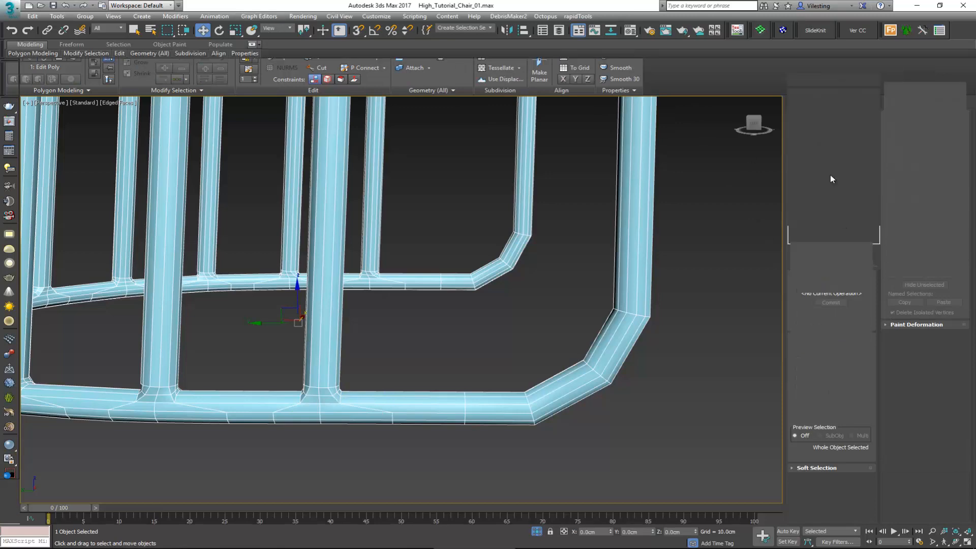
{"action": "left_click", "coordinate": [825, 152]}
{"action": "left_click", "coordinate": [406, 234]}
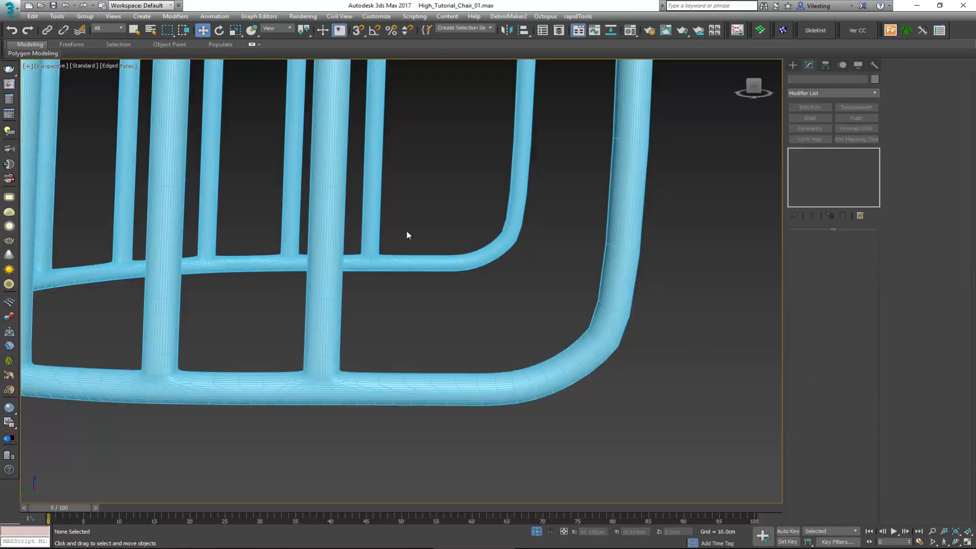
{"action": "scroll", "coordinate": [385, 215], "scroll_direction": "up", "scroll_amount": 2}
{"action": "scroll", "coordinate": [384, 216], "scroll_direction": "down", "scroll_amount": 5}
{"action": "middle_click_drag", "start_coordinate": [390, 207], "coordinate": [358, 218], "text": "alt"}
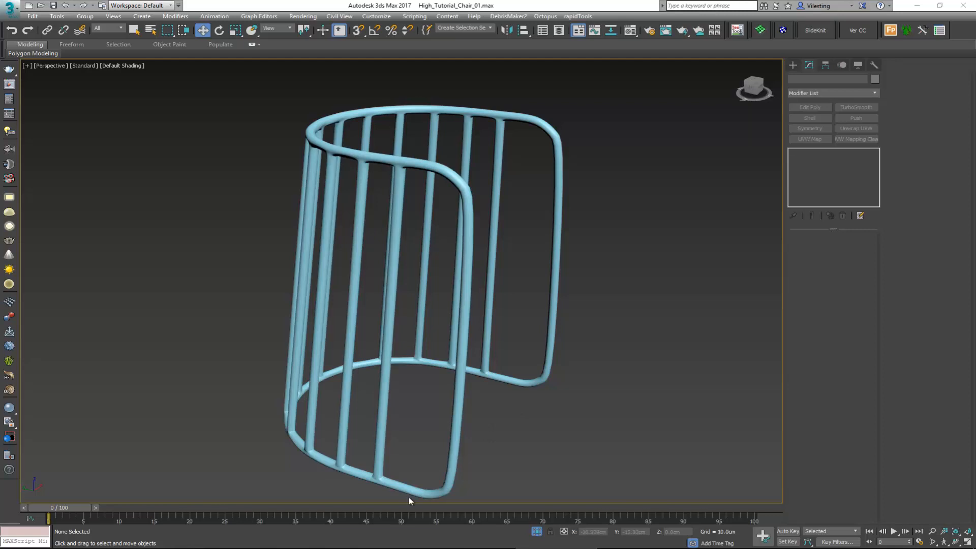
Step: Switch to the stool's reference photo in Windows Photo Viewer and examine where the crossbar meets the frame's front leg
{"action": "left_click", "coordinate": [393, 545]}
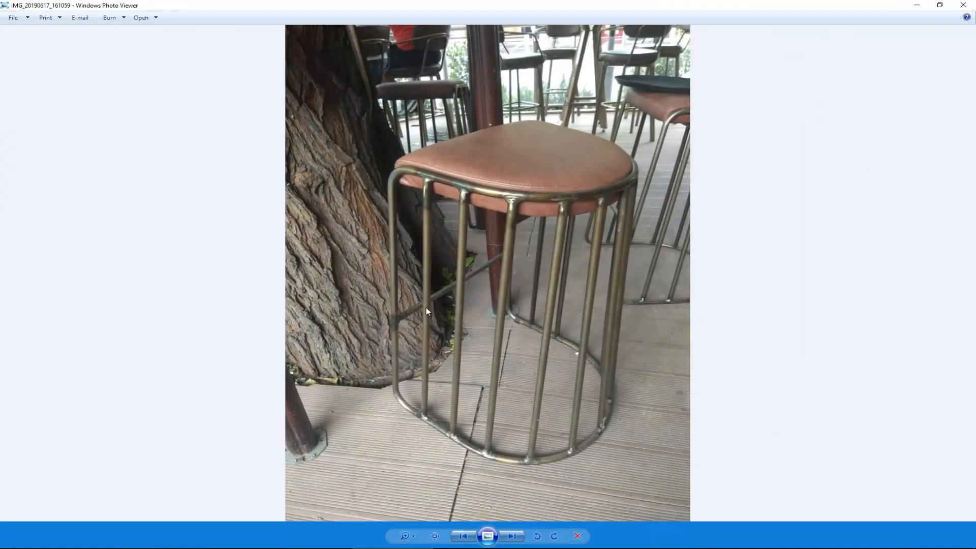
{"action": "scroll", "coordinate": [426, 318], "scroll_direction": "up", "scroll_amount": 3}
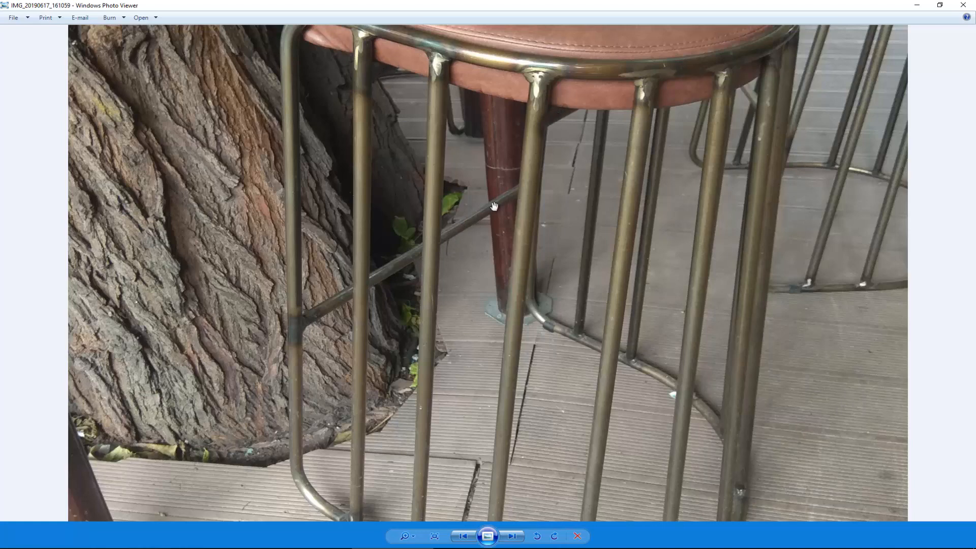
Step: Examine how the leather seat sits inside the frame's upper rim in the reference photo, and return to 3ds Max
{"action": "left_click_drag", "start_coordinate": [458, 224], "coordinate": [440, 284]}
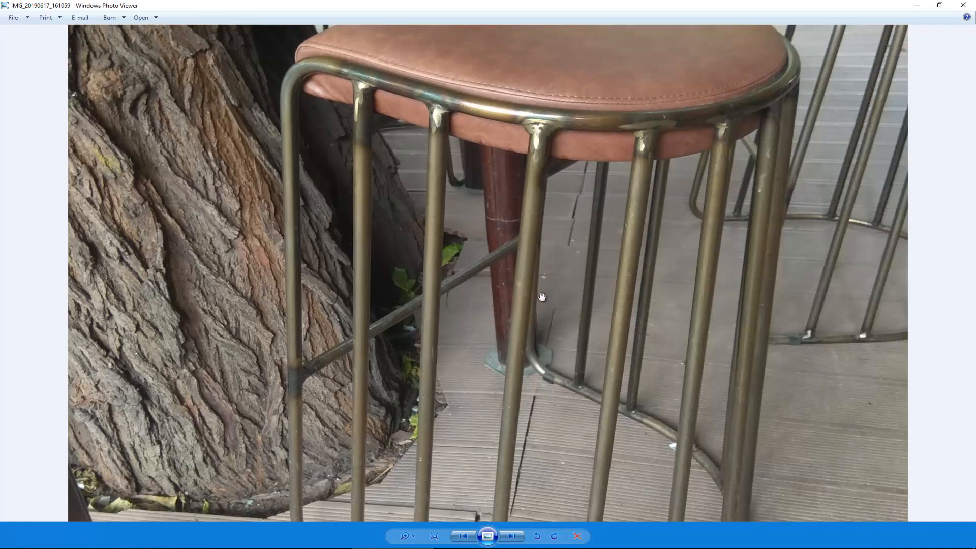
{"action": "left_click_drag", "start_coordinate": [647, 89], "coordinate": [555, 147]}
{"action": "left_click", "coordinate": [913, 7]}
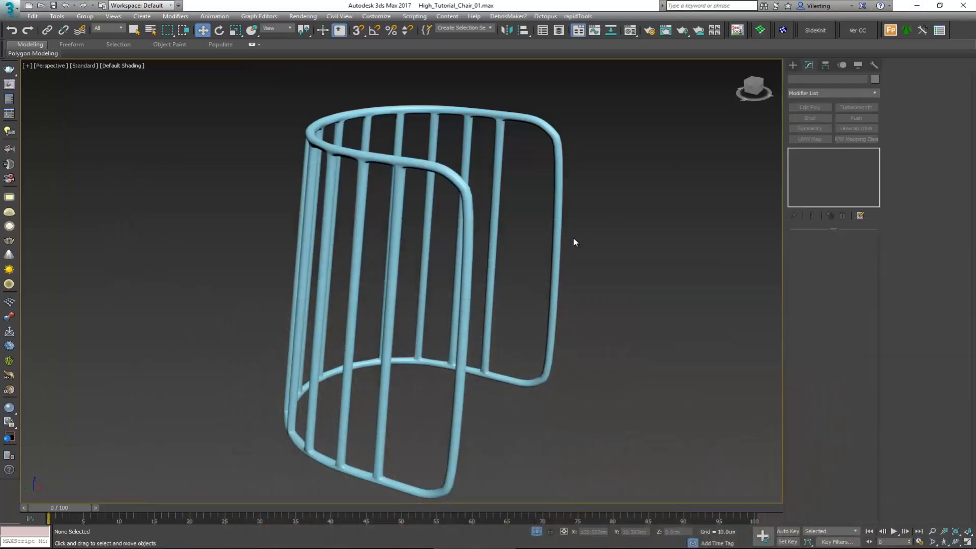
Step: Unhide all objects, isolate the open half-cylinder shell inside the stool frame, and display its edges
{"action": "right_click", "coordinate": [573, 238]}
{"action": "left_click", "coordinate": [609, 173]}
{"action": "middle_click_drag", "start_coordinate": [508, 232], "coordinate": [474, 243], "text": "alt"}
{"action": "left_click", "coordinate": [238, 307]}
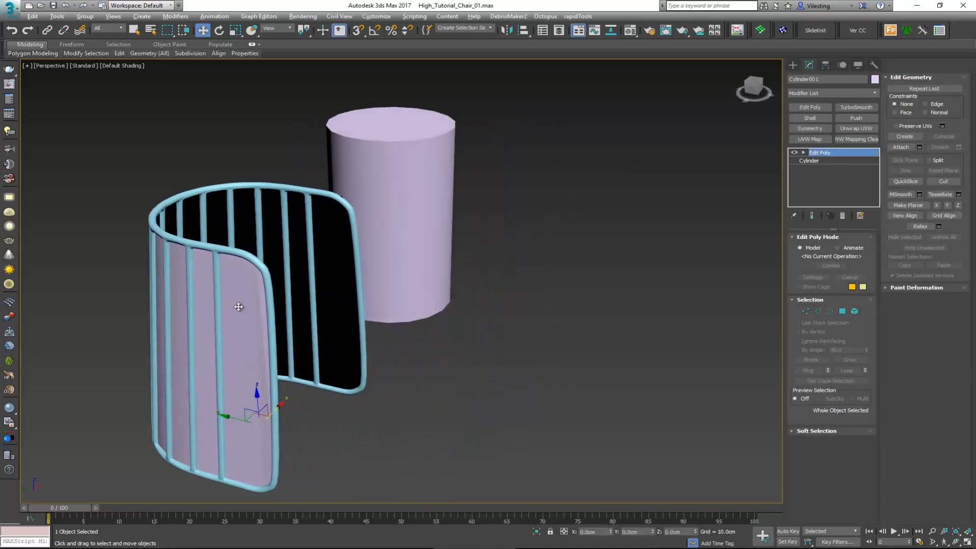
{"action": "key", "text": "alt+q"}
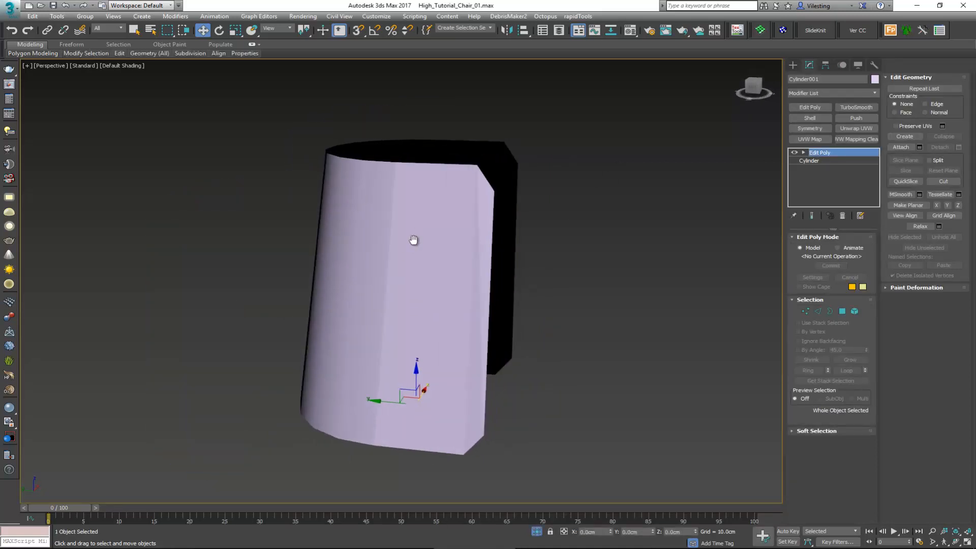
{"action": "key", "text": "F4"}
Step: Insert a horizontal edge loop around the shell a short distance below its top rim with Swift Loop
{"action": "mouse_move", "coordinate": [414, 240]}
{"action": "middle_mouse_down", "text": "alt"}
{"action": "mouse_move", "coordinate": [371, 290]}
{"action": "mouse_move", "coordinate": [355, 290]}
{"action": "middle_mouse_up", "text": "alt"}
{"action": "scroll", "coordinate": [387, 287], "scroll_direction": "up", "scroll_amount": 3}
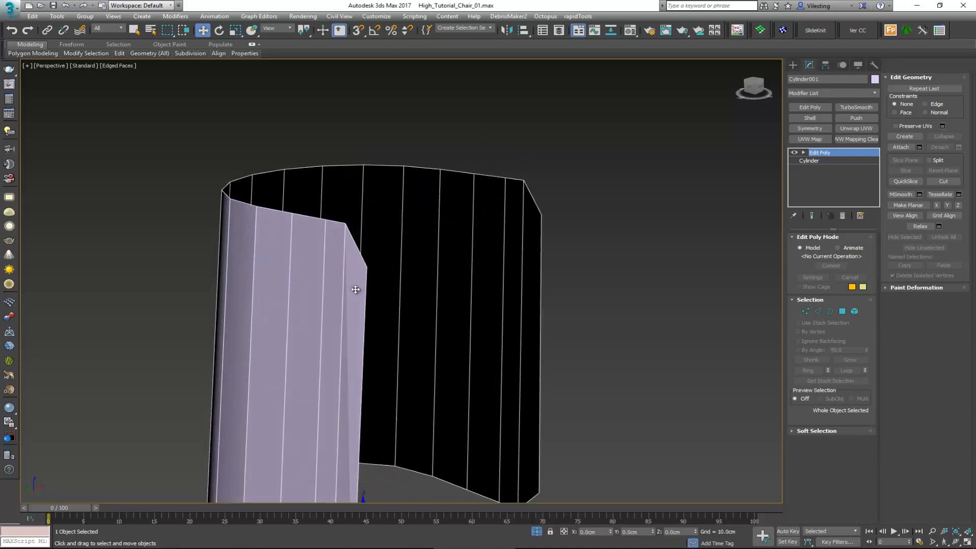
{"action": "key", "text": "alt+1"}
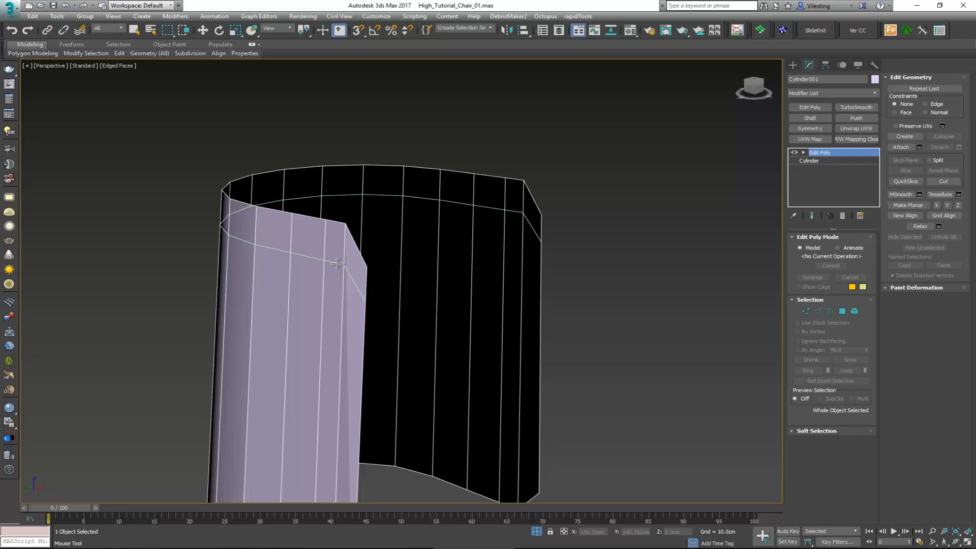
{"action": "left_click", "coordinate": [336, 263]}
{"action": "key", "text": "w"}
{"action": "scroll", "coordinate": [378, 267], "scroll_direction": "up", "scroll_amount": 5}
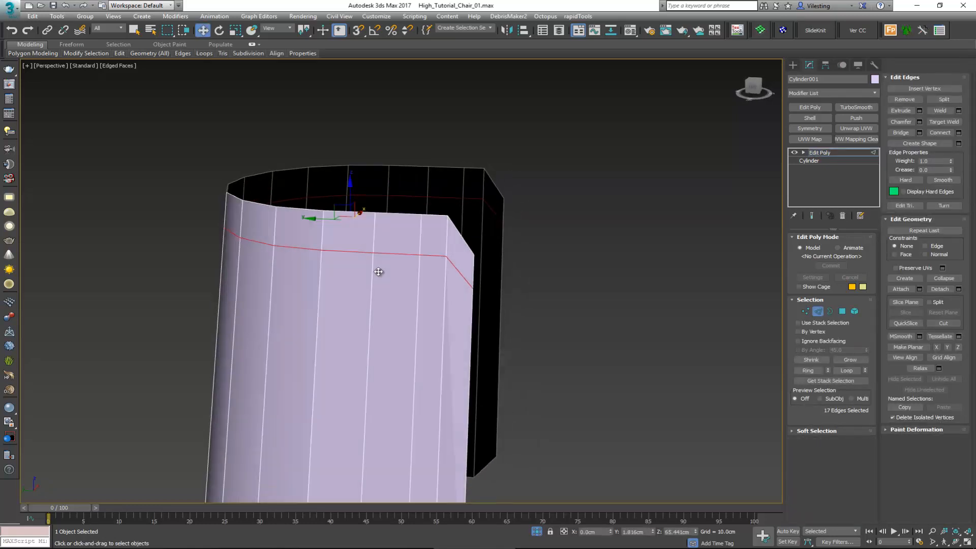
Step: Select all the shell's polygons below the new edge loop and delete them, leaving only the top band
{"action": "key", "text": "4"}
{"action": "scroll", "coordinate": [471, 317], "scroll_direction": "down", "scroll_amount": 5}
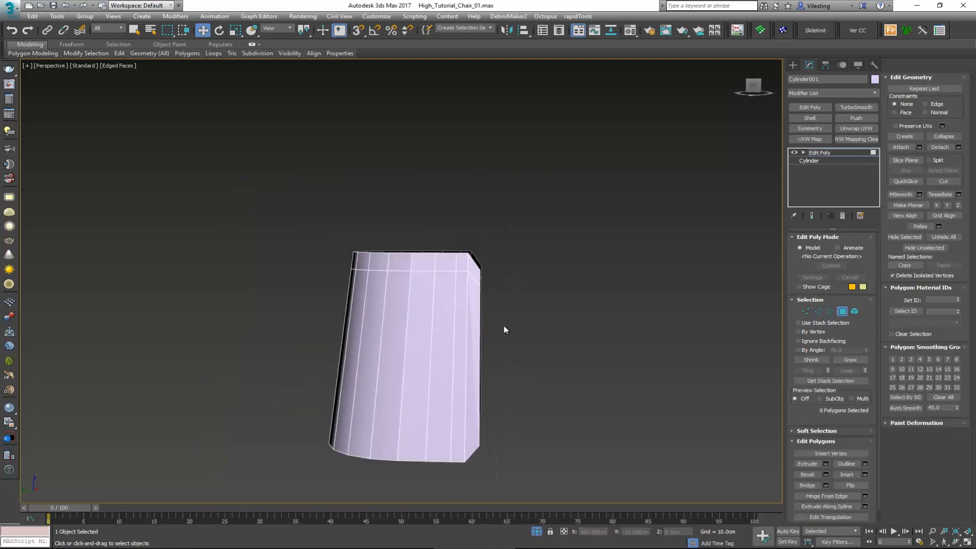
{"action": "left_click_drag", "start_coordinate": [231, 500], "coordinate": [233, 501]}
{"action": "scroll", "coordinate": [452, 280], "scroll_direction": "up", "scroll_amount": 3}
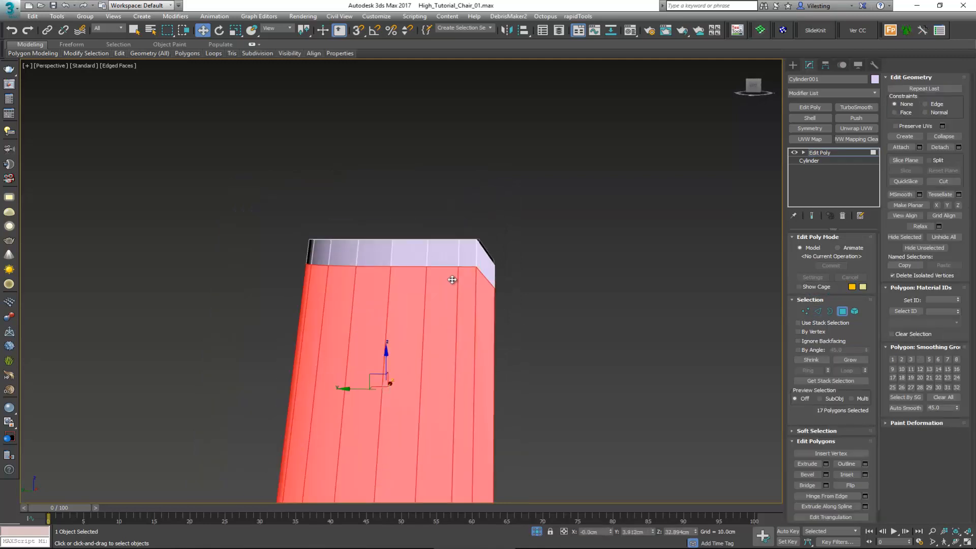
{"action": "key", "text": "Delete"}
Step: Raise the four vertices at the band's open front ends and snap them level with the neighbouring bottom vertices
{"action": "scroll", "coordinate": [472, 272], "scroll_direction": "up", "scroll_amount": 4}
{"action": "key", "text": "1"}
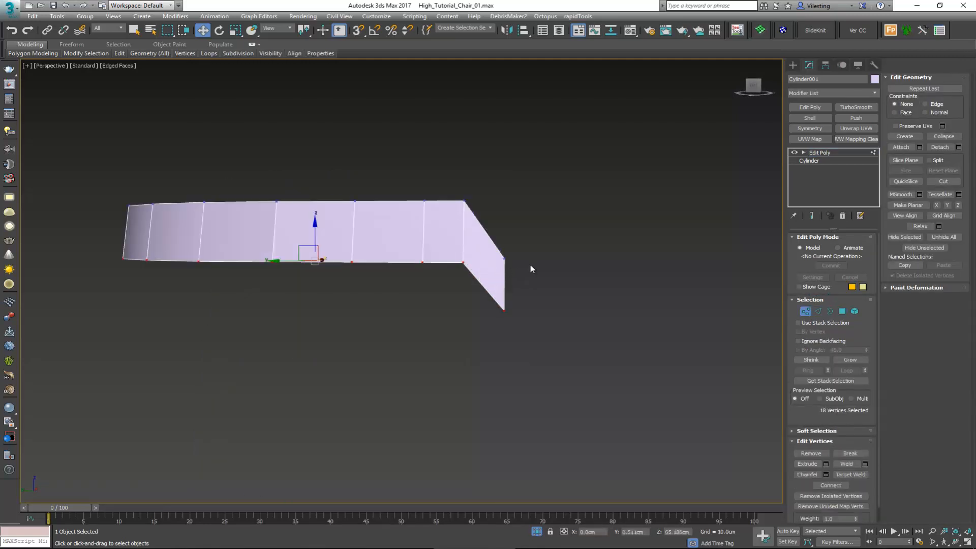
{"action": "key", "text": "F3"}
{"action": "left_click_drag", "start_coordinate": [485, 328], "coordinate": [485, 328]}
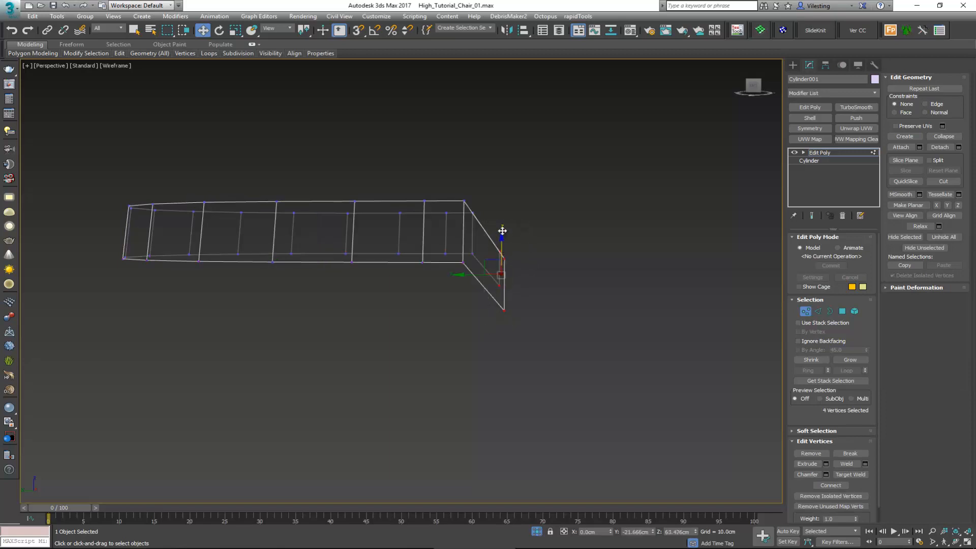
{"action": "left_click_drag", "start_coordinate": [502, 231], "coordinate": [503, 209]}
{"action": "middle_click_drag", "start_coordinate": [503, 209], "coordinate": [484, 261], "text": "alt"}
{"action": "key", "text": "s"}
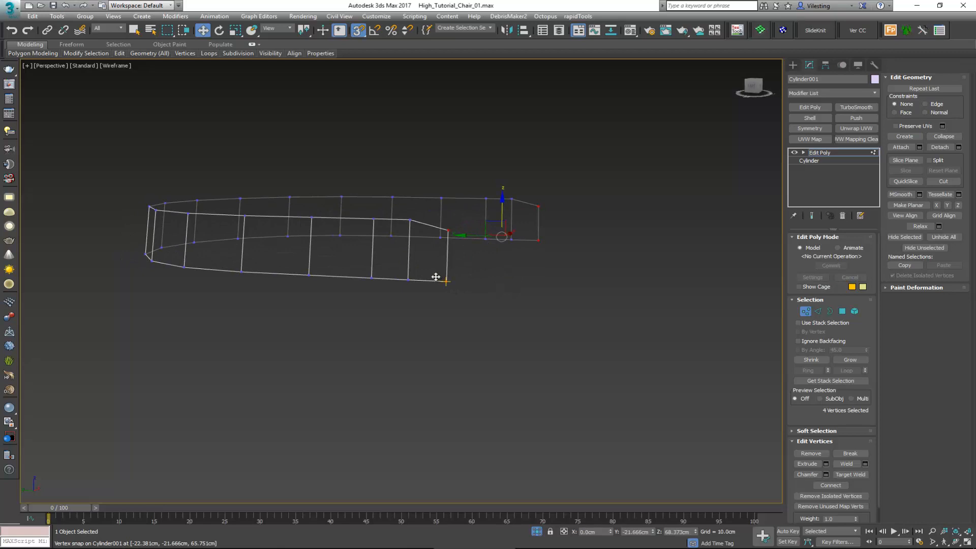
{"action": "middle_click_drag", "start_coordinate": [410, 279], "coordinate": [455, 283], "text": "alt"}
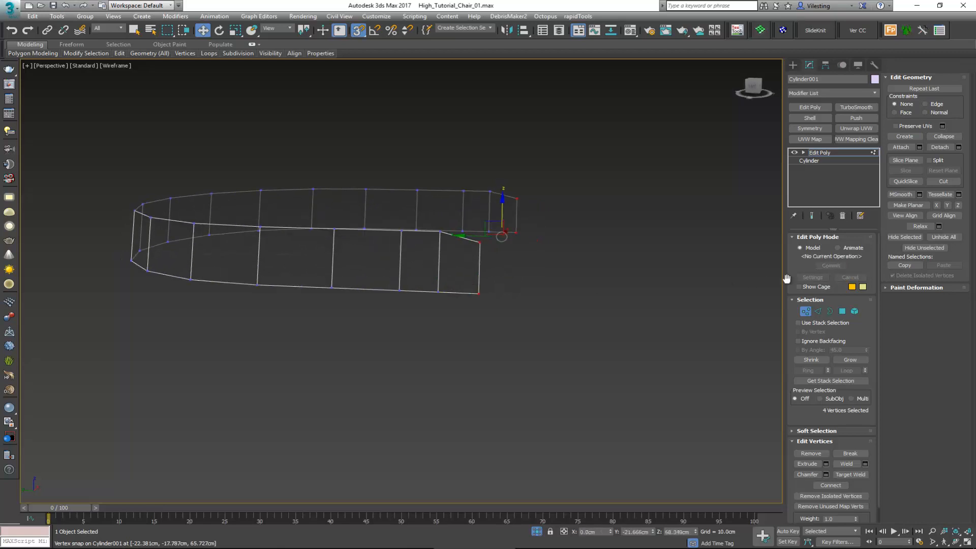
Step: Bridge the two vertical end edges to close the band with a straight front face
{"action": "key", "text": "2"}
{"action": "left_click", "coordinate": [480, 266]}
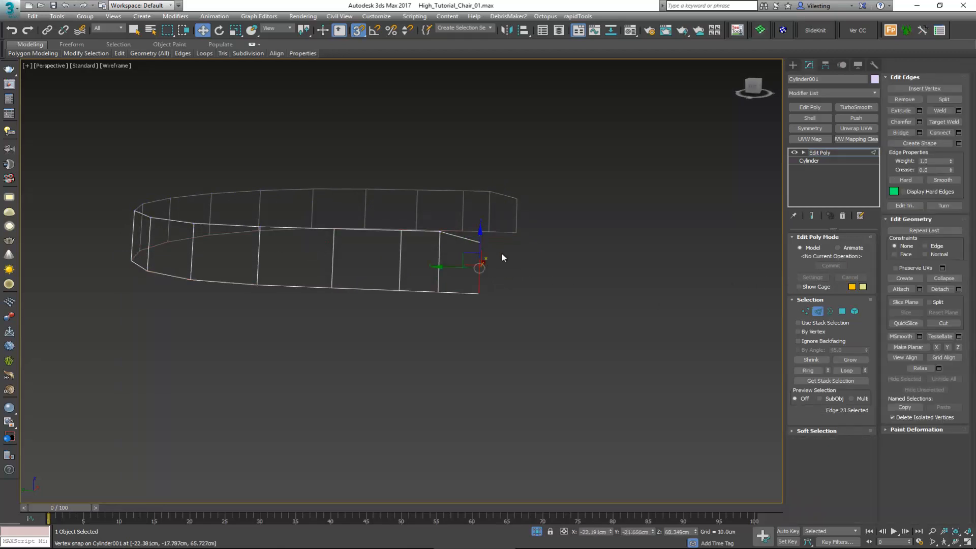
{"action": "left_click", "coordinate": [517, 216], "text": "ctrl"}
{"action": "left_click", "coordinate": [901, 132]}
Step: Cap the closed band's open top and bottom borders to form a solid seat block
{"action": "middle_click_drag", "start_coordinate": [569, 219], "coordinate": [460, 277], "text": "alt"}
{"action": "key", "text": "3"}
{"action": "key", "text": "F3"}
{"action": "key", "text": "ctrl+a"}
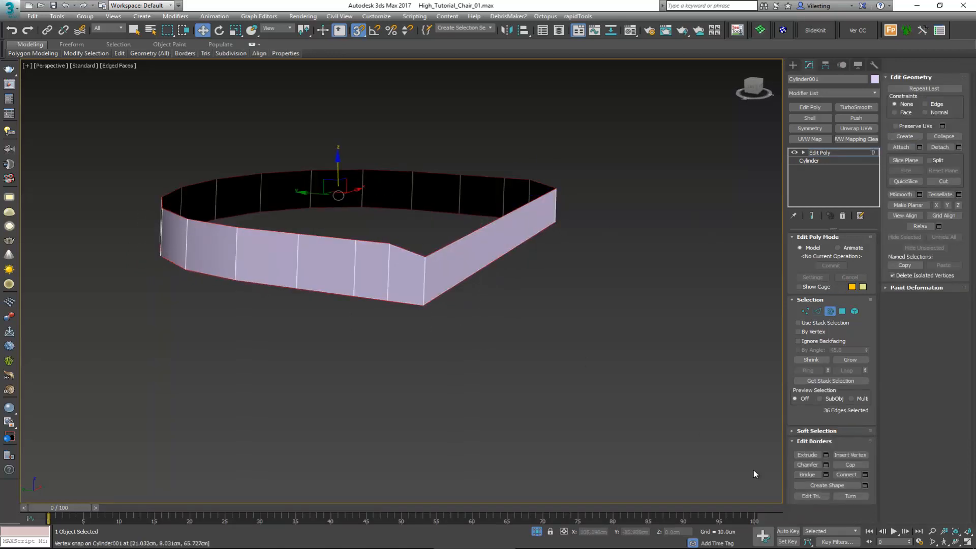
{"action": "left_click", "coordinate": [850, 465]}
Step: Connect the three frontmost sets of opposite side vertices with straight edges across the seat's top and bottom caps
{"action": "key", "text": "1"}
{"action": "key", "text": "F3"}
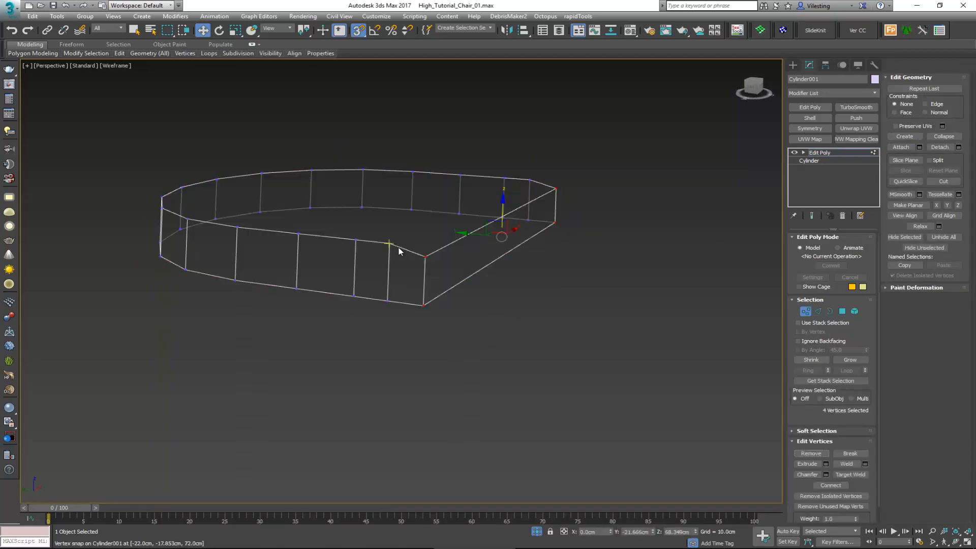
{"action": "middle_click_drag", "start_coordinate": [395, 246], "coordinate": [426, 239], "text": "alt"}
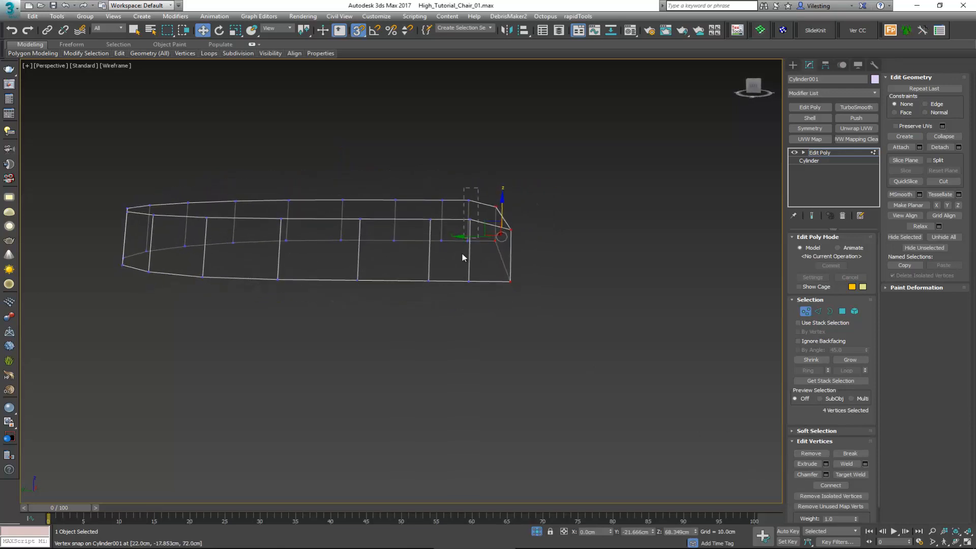
{"action": "left_click_drag", "start_coordinate": [455, 295], "coordinate": [452, 297]}
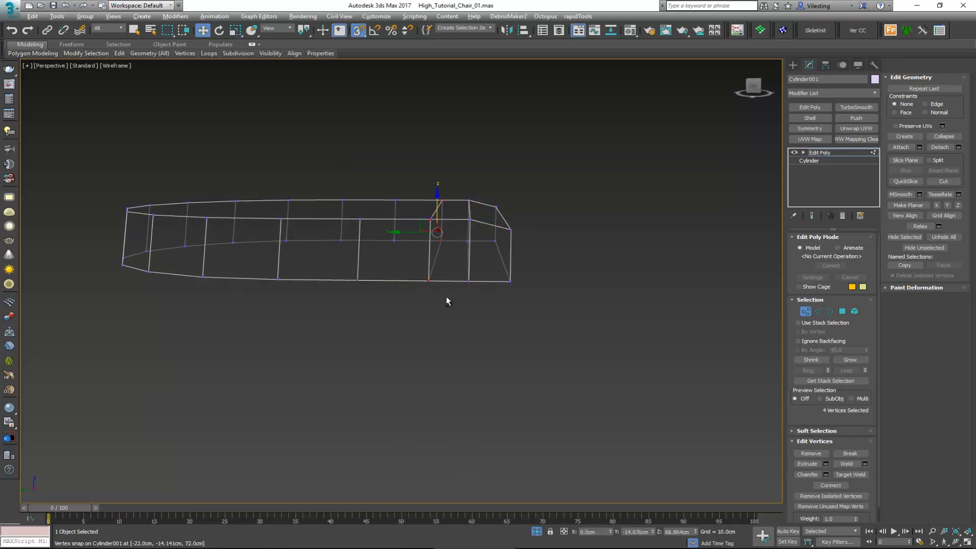
{"action": "left_click_drag", "start_coordinate": [363, 290], "coordinate": [355, 300]}
{"action": "middle_click_drag", "start_coordinate": [356, 300], "coordinate": [358, 303], "text": "alt"}
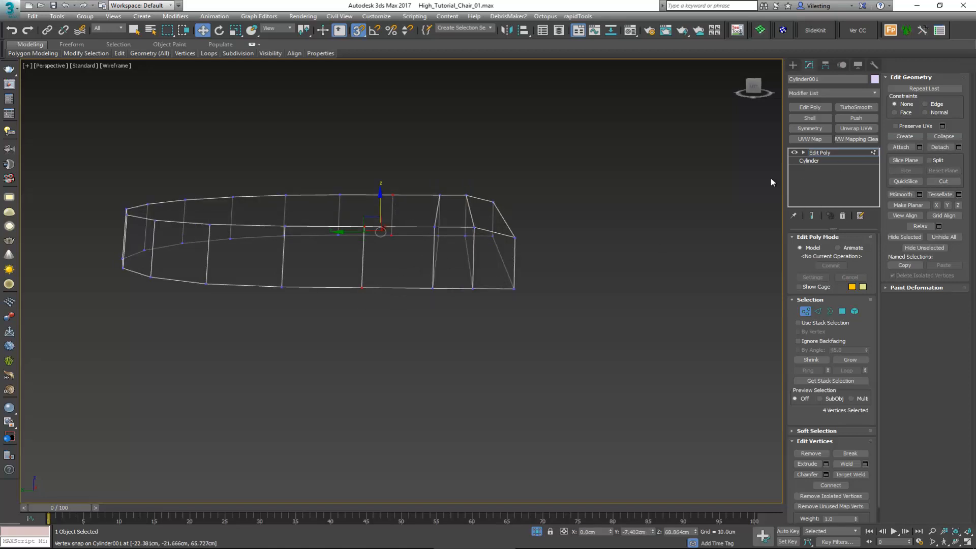
{"action": "left_click", "coordinate": [830, 485]}
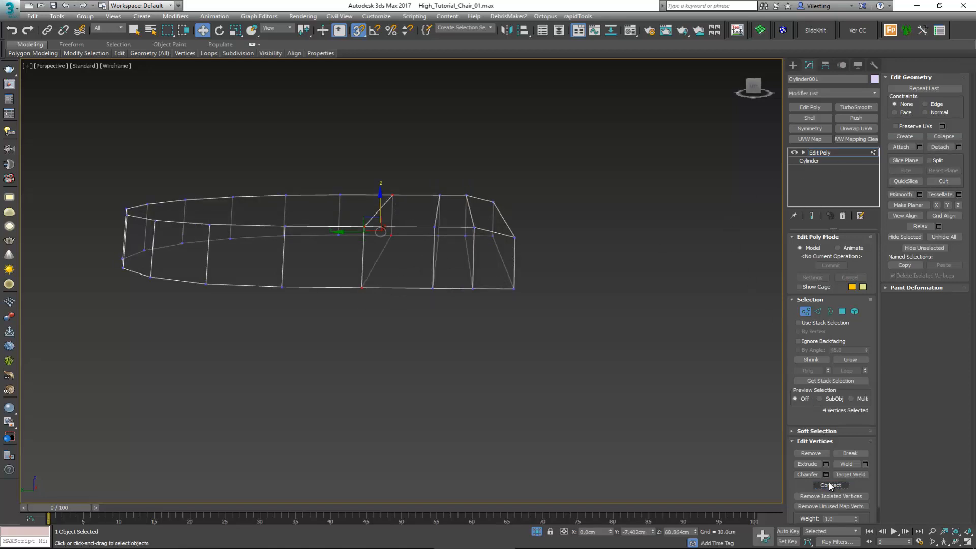
Step: Connect the remaining opposite side vertices across both caps, working from the seat's middle to its rounded back
{"action": "middle_click_drag", "start_coordinate": [333, 230], "coordinate": [407, 239], "text": "alt"}
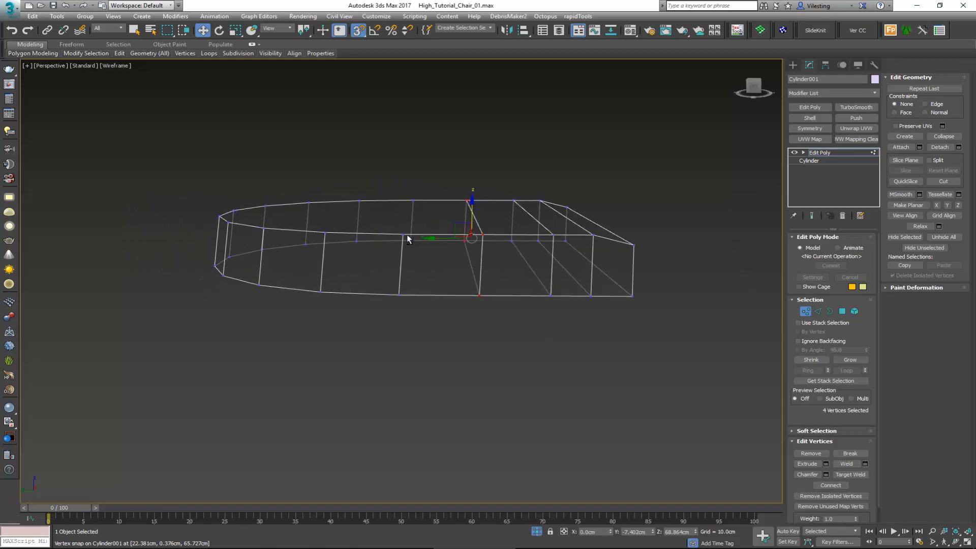
{"action": "right_click", "coordinate": [394, 285]}
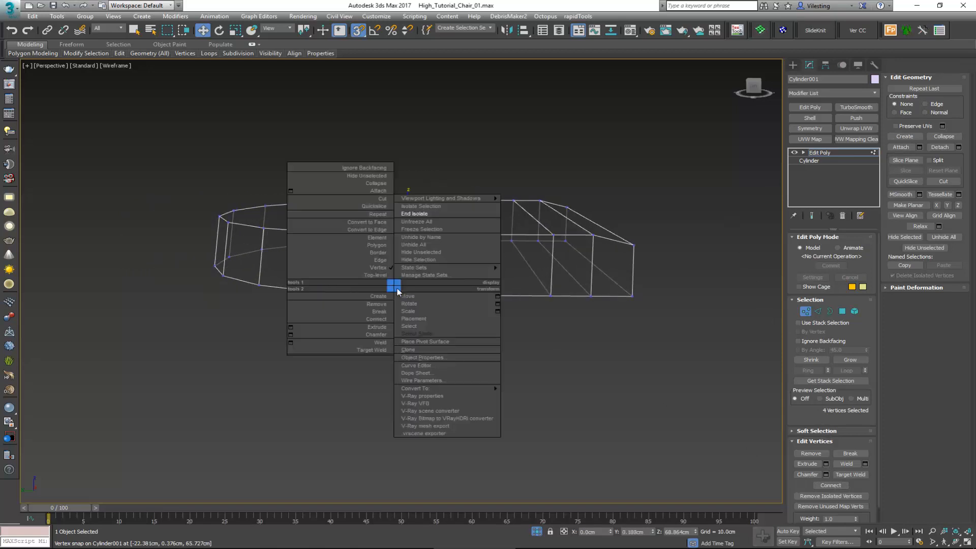
{"action": "left_click", "coordinate": [389, 319]}
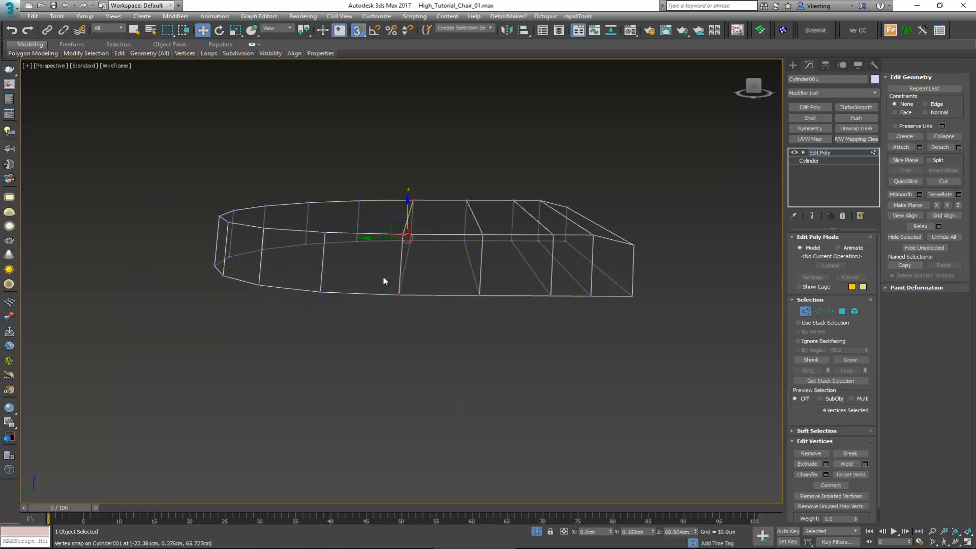
{"action": "left_click_drag", "start_coordinate": [331, 300], "coordinate": [329, 300]}
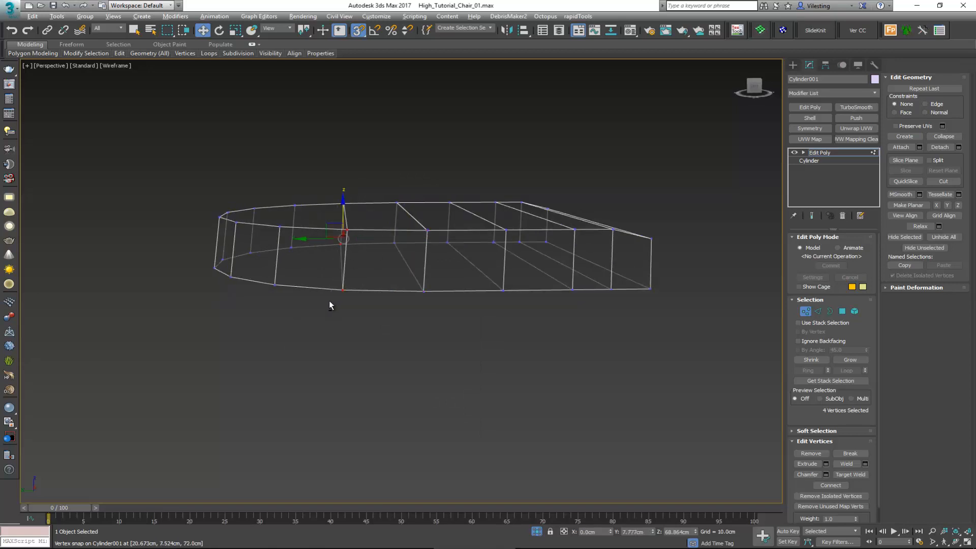
{"action": "left_click_drag", "start_coordinate": [303, 182], "coordinate": [267, 292]}
{"action": "middle_click_drag", "start_coordinate": [264, 258], "coordinate": [262, 185], "text": "alt"}
{"action": "left_click_drag", "start_coordinate": [228, 300], "coordinate": [228, 301]}
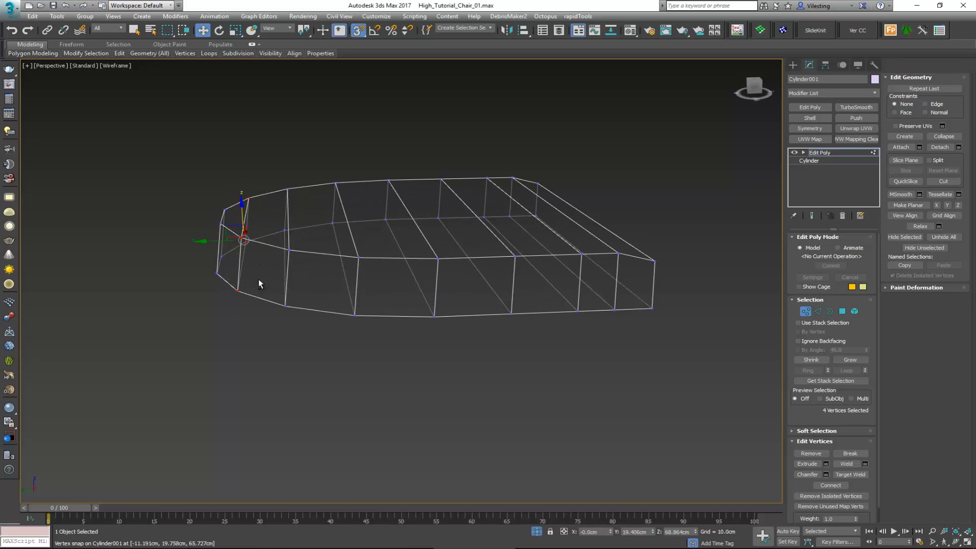
Step: Restore the shaded display, leave vertex editing, and end isolation to show the seat with the frame
{"action": "mouse_move", "coordinate": [257, 279]}
{"action": "middle_mouse_down", "text": "alt"}
{"action": "mouse_move", "coordinate": [244, 283]}
{"action": "mouse_move", "coordinate": [359, 305]}
{"action": "mouse_move", "coordinate": [632, 322]}
{"action": "middle_mouse_up", "text": "alt"}
{"action": "key", "text": "F3"}
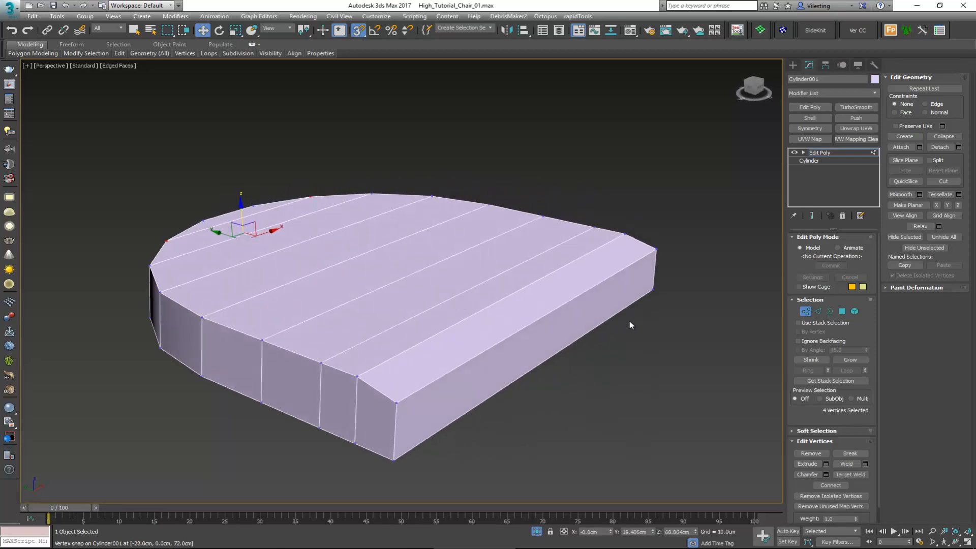
{"action": "key", "text": "1"}
{"action": "right_click", "coordinate": [482, 277]}
{"action": "left_click", "coordinate": [513, 202]}
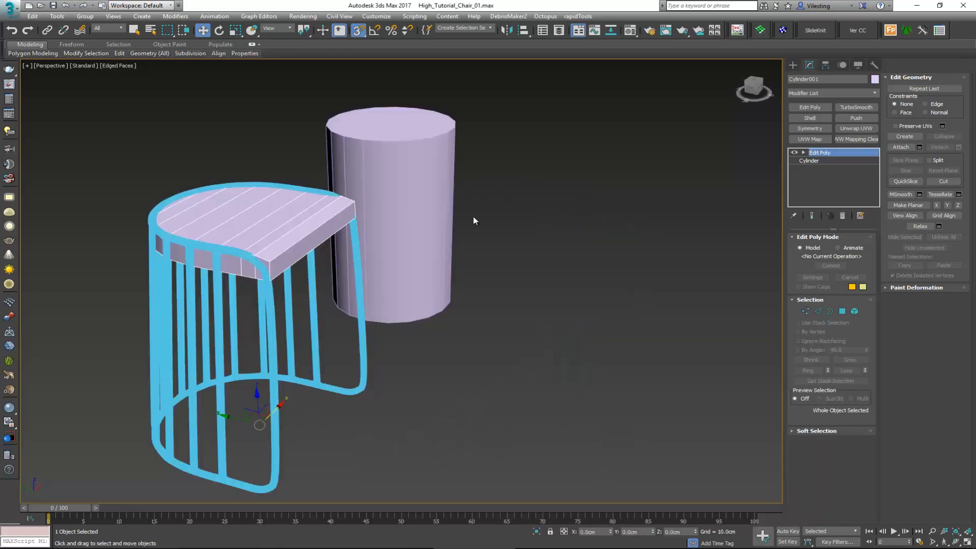
Step: Scale the seat block to about 94.7% along X so it fits between the frame's sides
{"action": "middle_click_drag", "start_coordinate": [399, 235], "coordinate": [231, 301], "text": "alt"}
{"action": "scroll", "coordinate": [236, 339], "scroll_direction": "up", "scroll_amount": 3}
{"action": "middle_click_drag", "start_coordinate": [235, 334], "coordinate": [262, 336]}
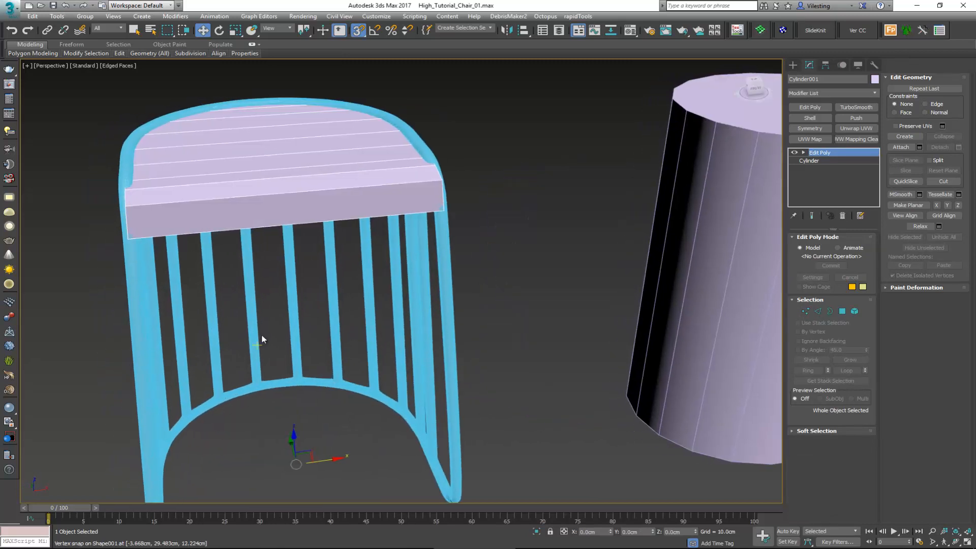
{"action": "key", "text": "r"}
{"action": "key", "text": "r"}
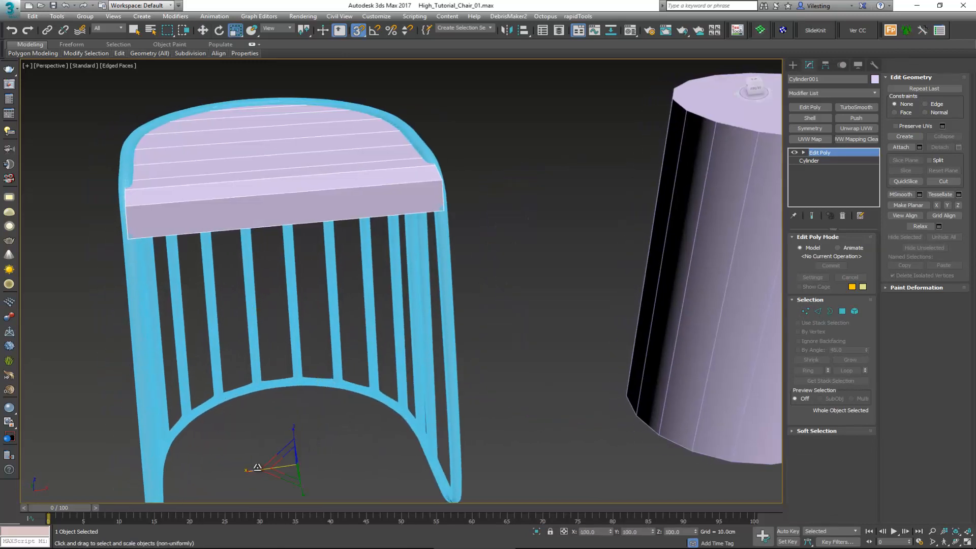
{"action": "left_click_drag", "start_coordinate": [258, 467], "coordinate": [259, 467]}
{"action": "key", "text": "r"}
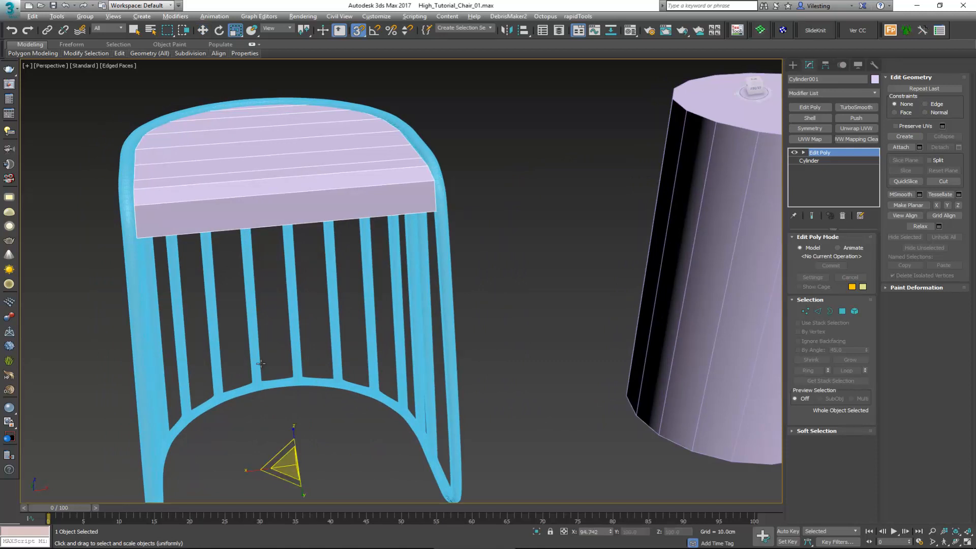
{"action": "middle_click_drag", "start_coordinate": [259, 468], "coordinate": [311, 307], "text": "alt"}
Step: Turn off snapping and shift the seat along Y to about -1.19 cm, fitting it inside the curved back rim
{"action": "key", "text": "w"}
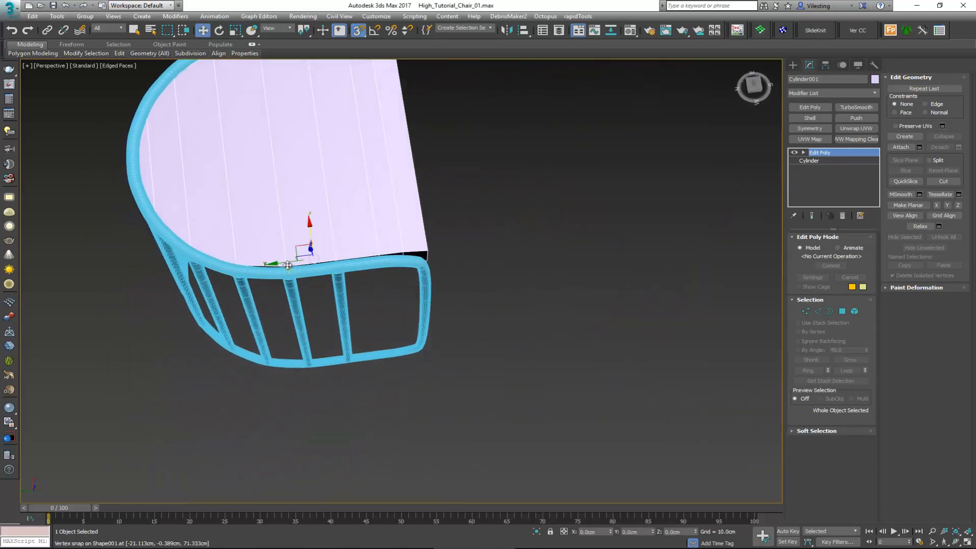
{"action": "left_click_drag", "start_coordinate": [288, 263], "coordinate": [294, 263]}
{"action": "key", "text": "s"}
{"action": "middle_click_drag", "start_coordinate": [294, 270], "coordinate": [128, 217], "text": "alt"}
{"action": "middle_click_drag", "start_coordinate": [252, 222], "coordinate": [265, 218], "text": "alt"}
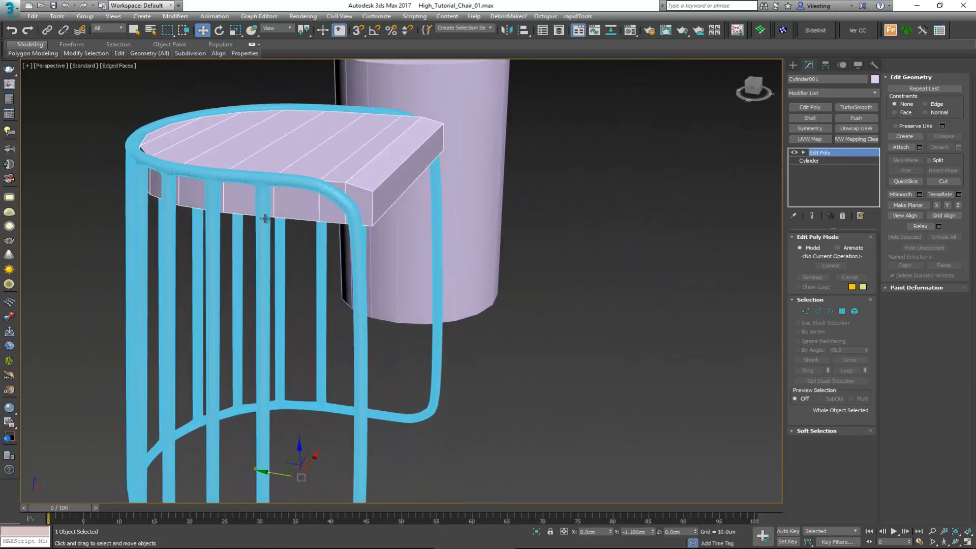
Step: Move the seat's top front edge down and back to slope the front of the seat, and leave edge editing
{"action": "scroll", "coordinate": [386, 181], "scroll_direction": "up", "scroll_amount": 4}
{"action": "key", "text": "2"}
{"action": "left_click", "coordinate": [382, 187]}
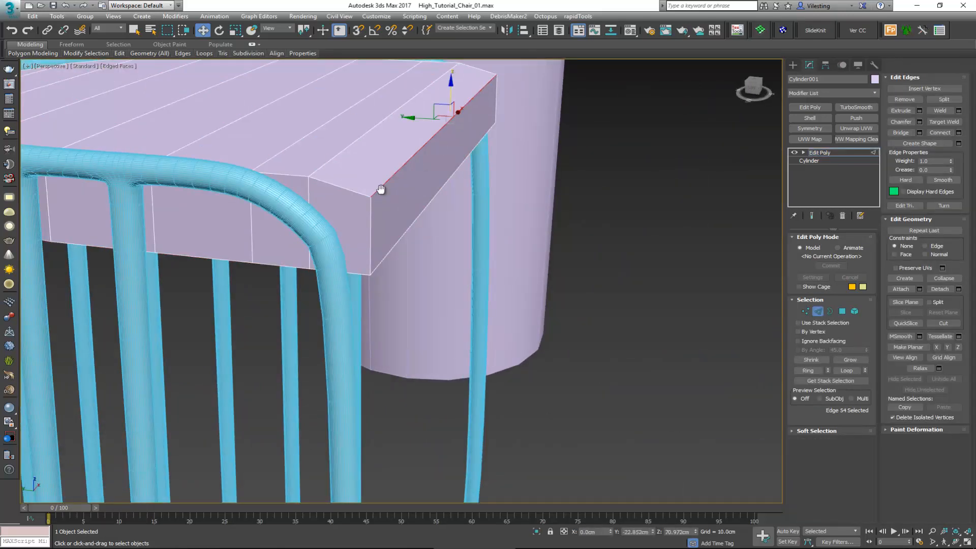
{"action": "middle_click_drag", "start_coordinate": [380, 191], "coordinate": [373, 316]}
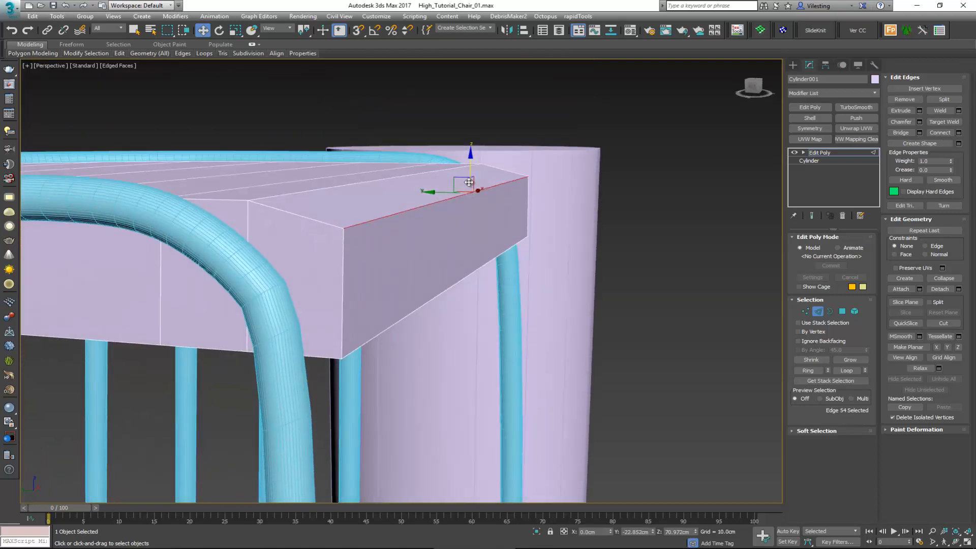
{"action": "left_click_drag", "start_coordinate": [468, 182], "coordinate": [426, 215]}
{"action": "middle_click_drag", "start_coordinate": [425, 215], "coordinate": [335, 287], "text": "alt"}
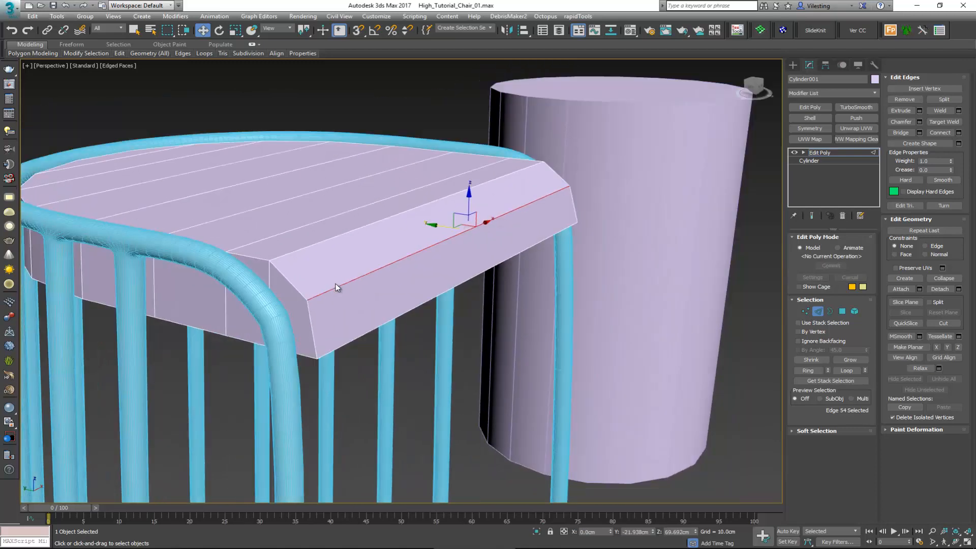
Step: Select the seat block's outline edges along the top rim and down the sloped front corners on both sides
{"action": "double_click", "coordinate": [298, 288]}
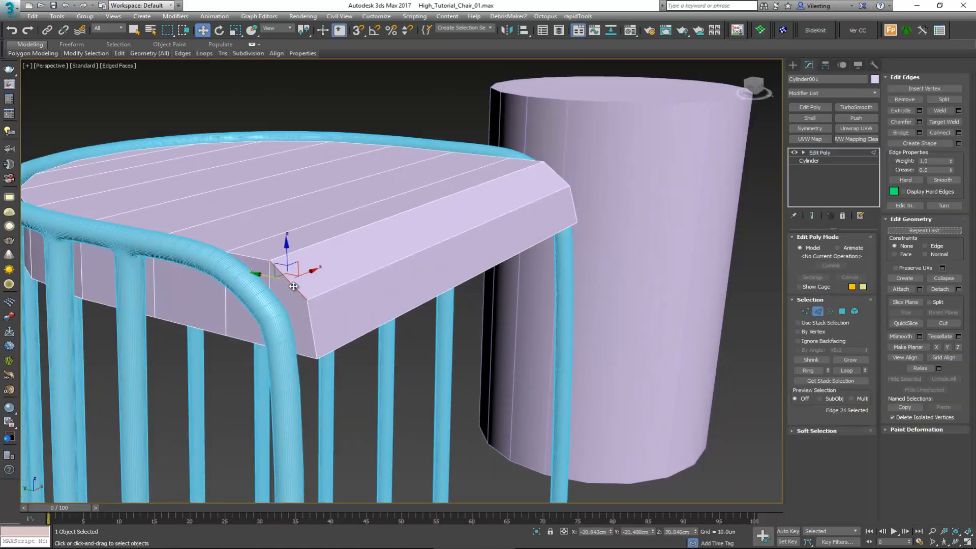
{"action": "double_click", "coordinate": [307, 354], "text": "ctrl"}
{"action": "middle_click_drag", "start_coordinate": [372, 331], "coordinate": [617, 410], "text": "alt"}
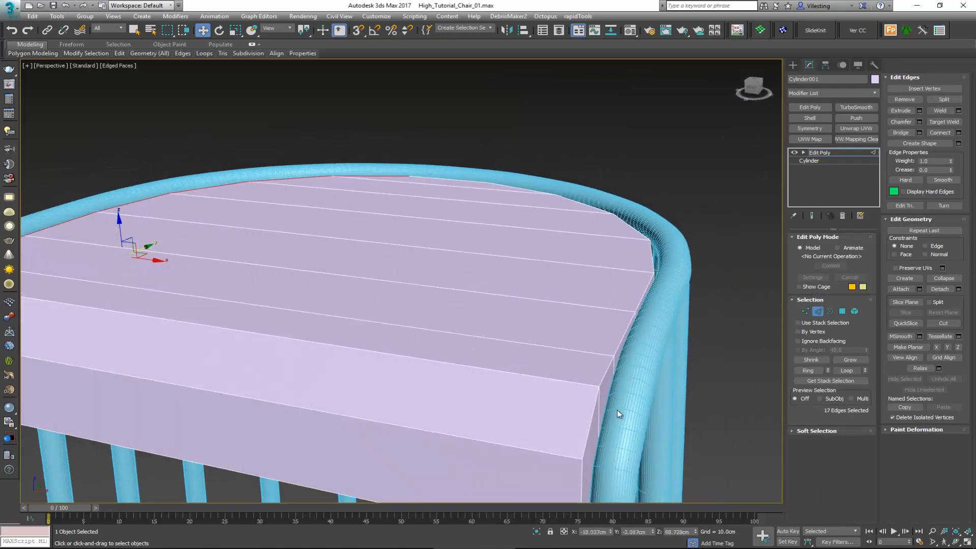
{"action": "double_click", "coordinate": [590, 417], "text": "ctrl"}
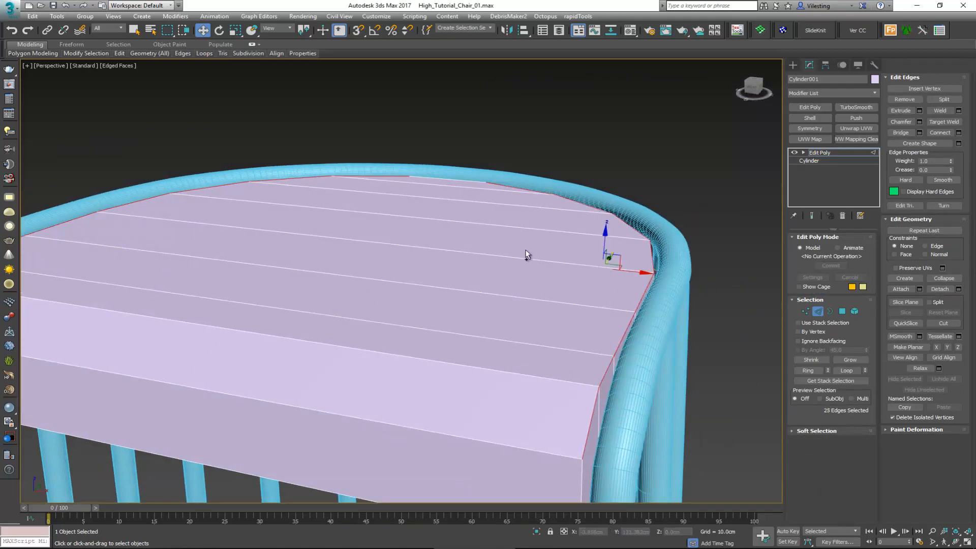
{"action": "middle_click_drag", "start_coordinate": [471, 166], "coordinate": [555, 289], "text": "alt"}
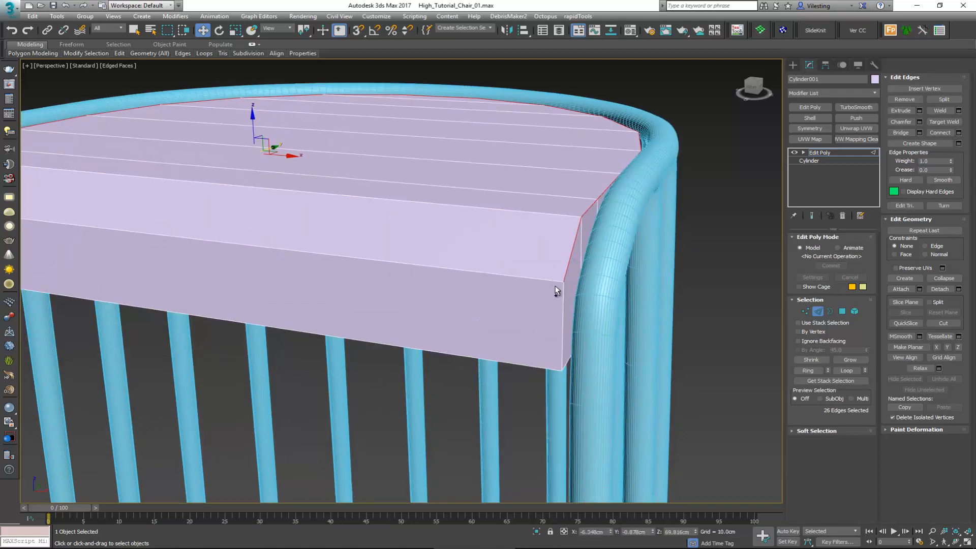
{"action": "double_click", "coordinate": [563, 306], "text": "ctrl"}
{"action": "left_click", "coordinate": [566, 363], "text": "ctrl"}
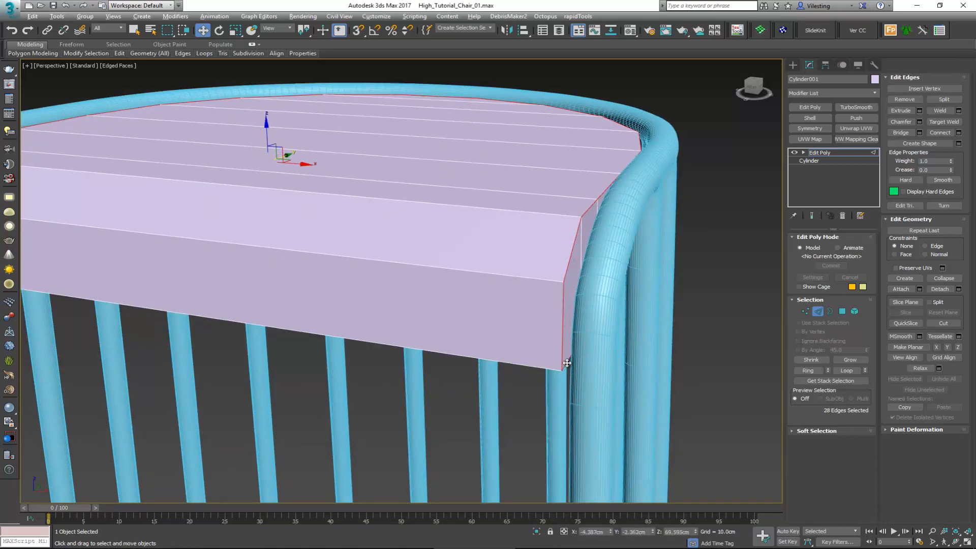
Step: Isolate the seat block and add the lower rim edges to the outline edge selection
{"action": "key", "text": "alt+q"}
{"action": "double_click", "coordinate": [499, 347], "text": "ctrl"}
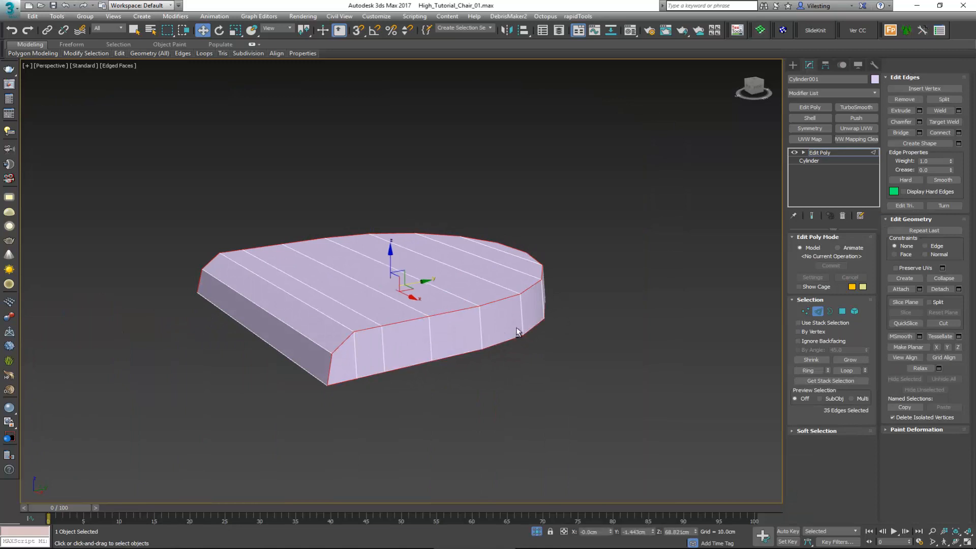
{"action": "middle_click_drag", "start_coordinate": [498, 346], "coordinate": [475, 375], "text": "alt"}
{"action": "left_click", "coordinate": [412, 189], "text": "ctrl"}
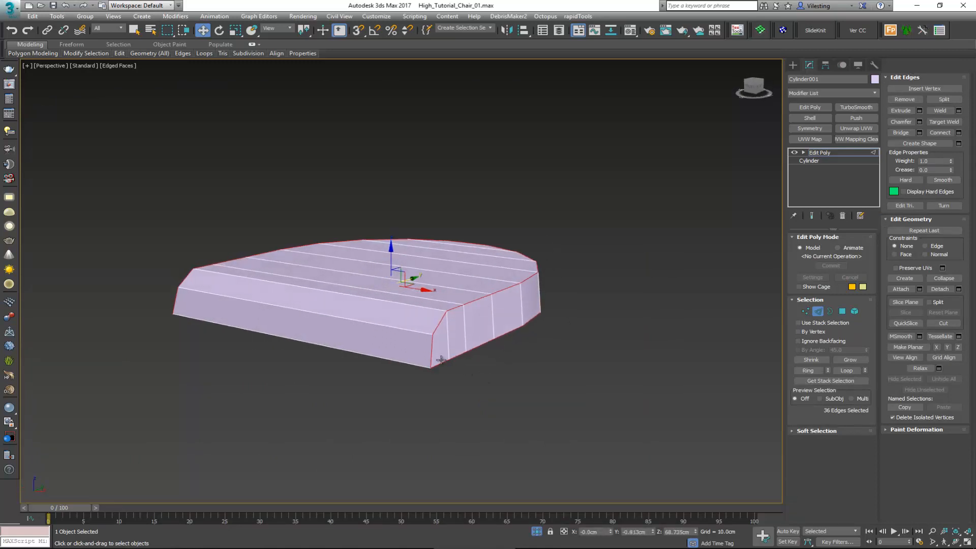
{"action": "scroll", "coordinate": [442, 360], "scroll_direction": "up", "scroll_amount": 3}
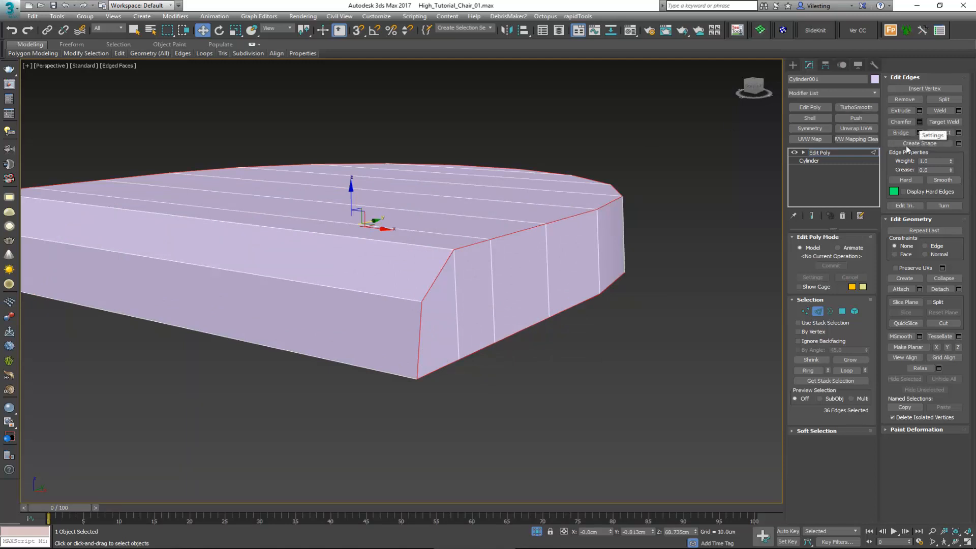
Step: Try TurboSmooth on the seat block without any chamfered edges, and remove the modifier
{"action": "left_click", "coordinate": [817, 312]}
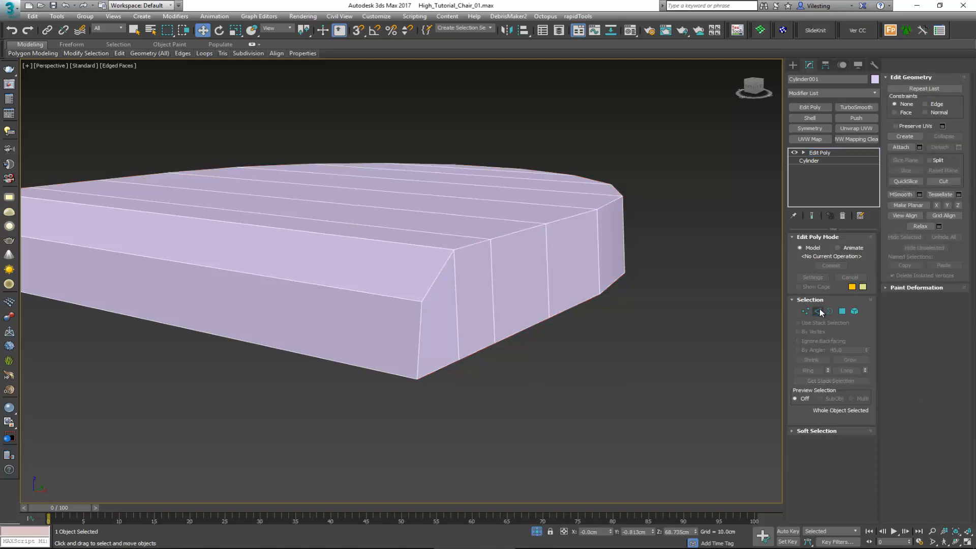
{"action": "left_click", "coordinate": [856, 107]}
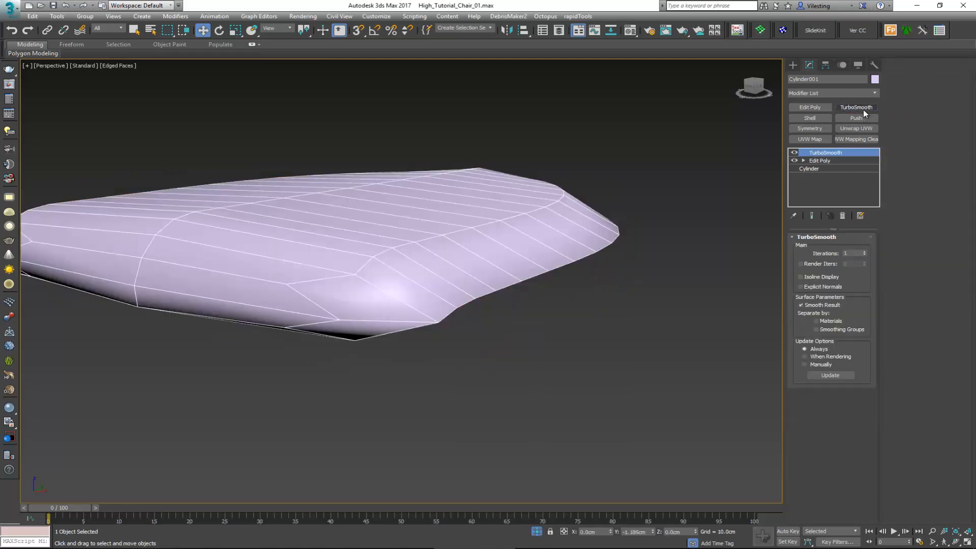
{"action": "left_click", "coordinate": [842, 216]}
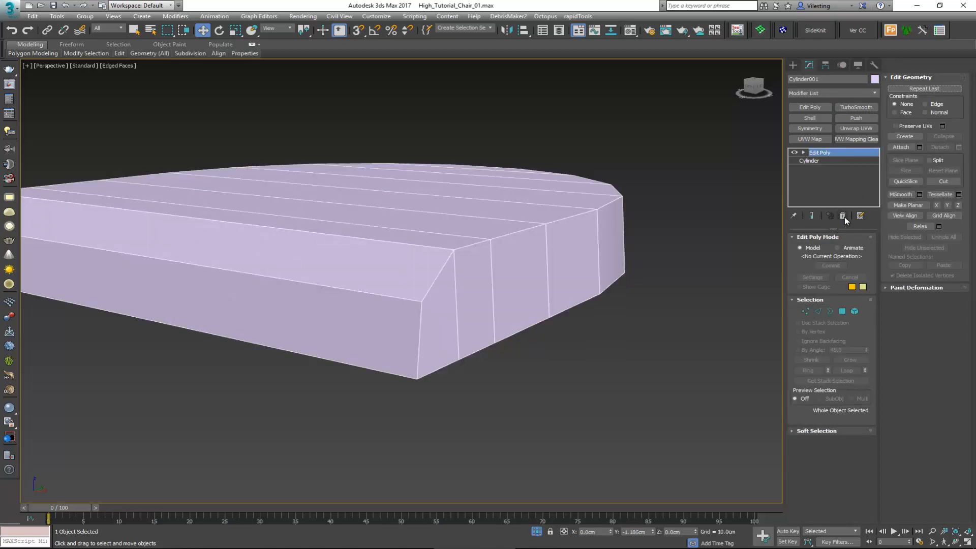
Step: Chamfer the selected outline edges of the seat by 0.1 cm with 2 segments
{"action": "key", "text": "2"}
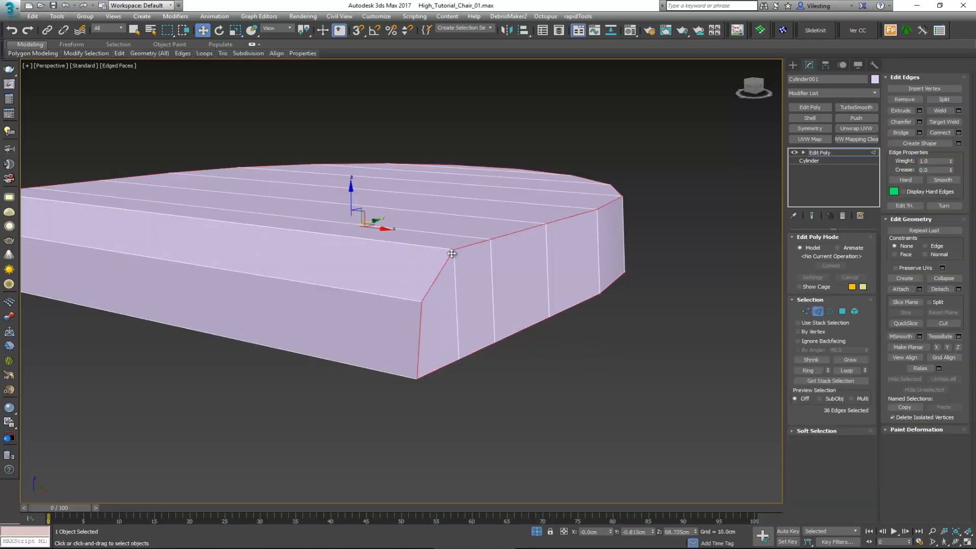
{"action": "left_click", "coordinate": [919, 121]}
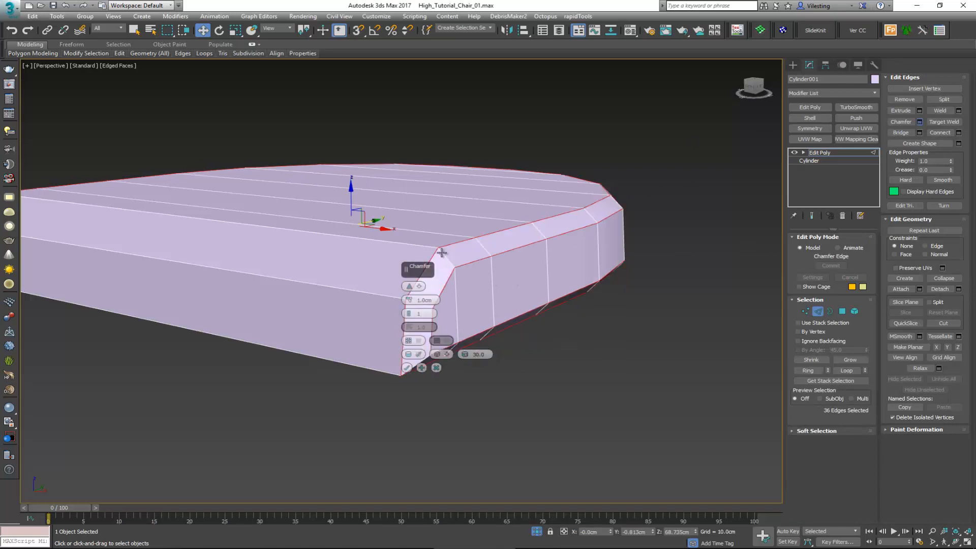
{"action": "left_click_drag", "start_coordinate": [432, 299], "coordinate": [390, 299]}
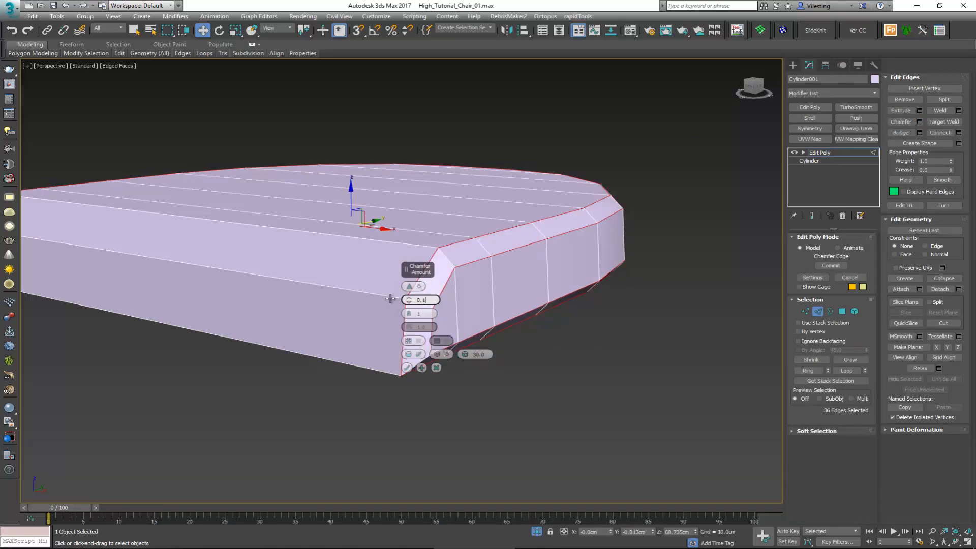
{"action": "type", "text": "0.1"}
{"action": "key", "text": "Return"}
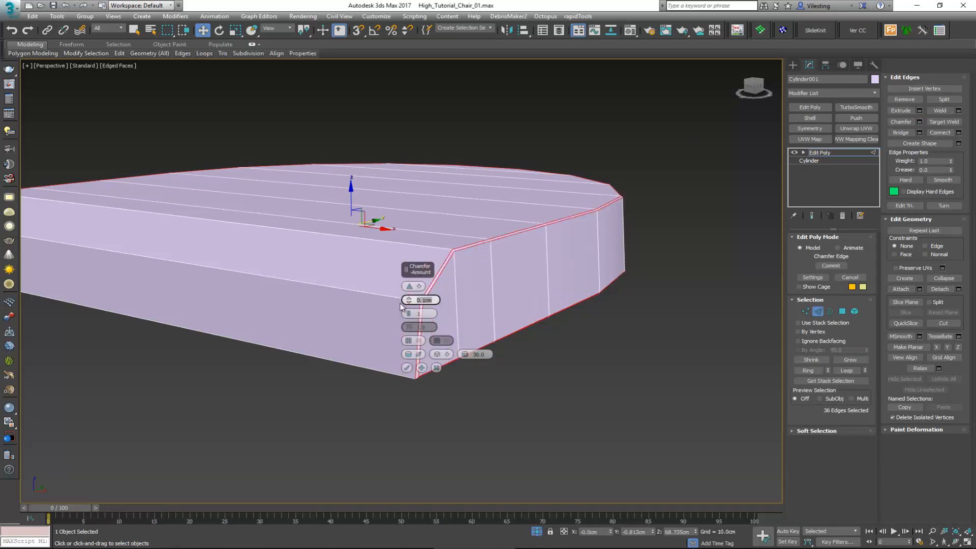
{"action": "scroll", "coordinate": [455, 324], "scroll_direction": "up", "scroll_amount": 4}
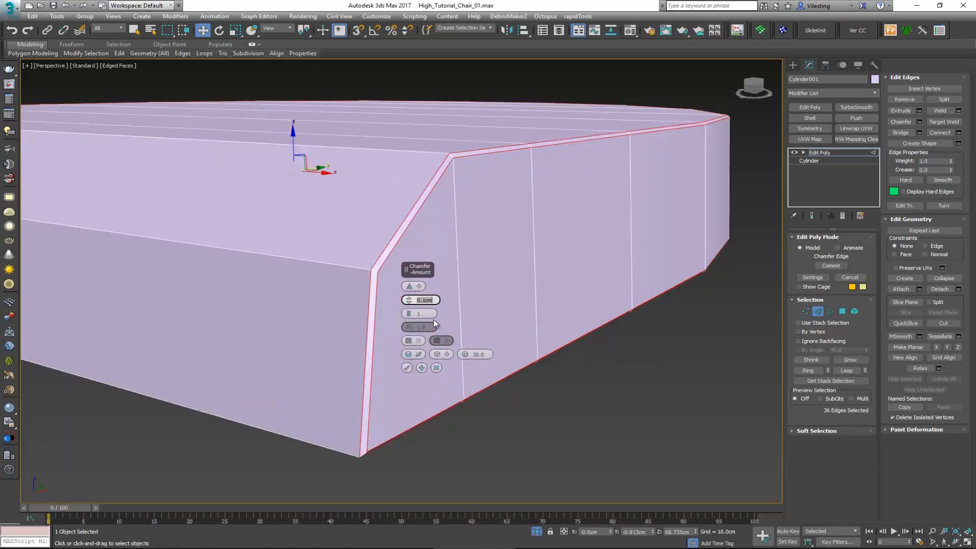
{"action": "left_click", "coordinate": [409, 315]}
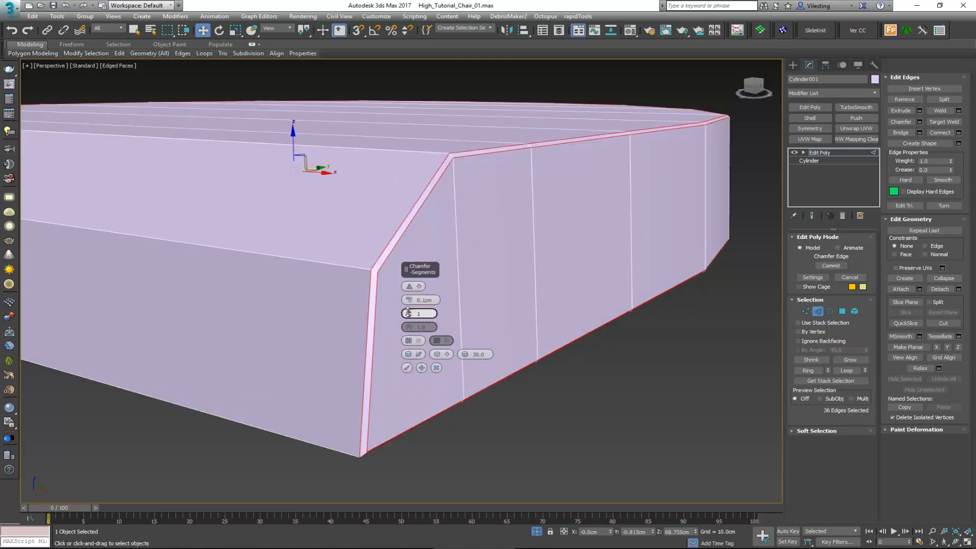
{"action": "left_click", "coordinate": [407, 312]}
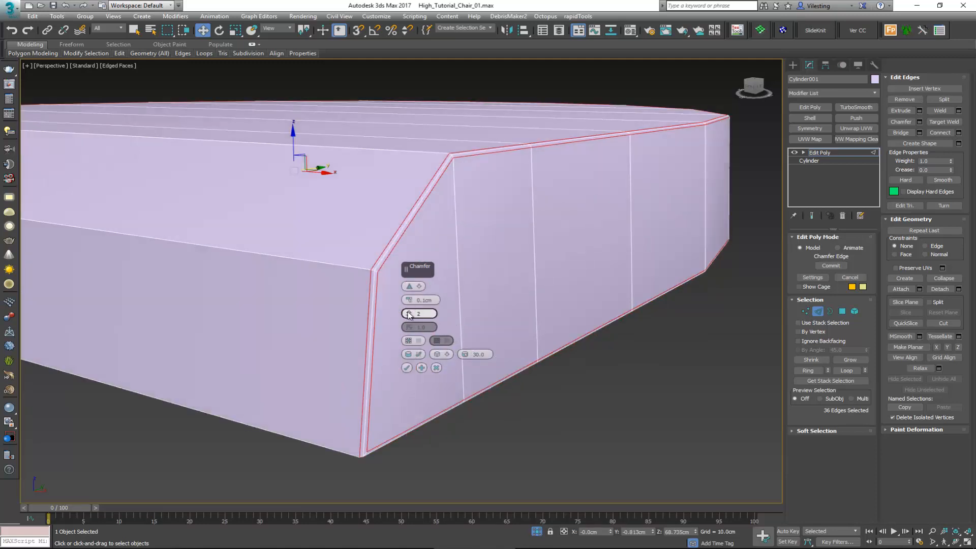
{"action": "left_click", "coordinate": [407, 368]}
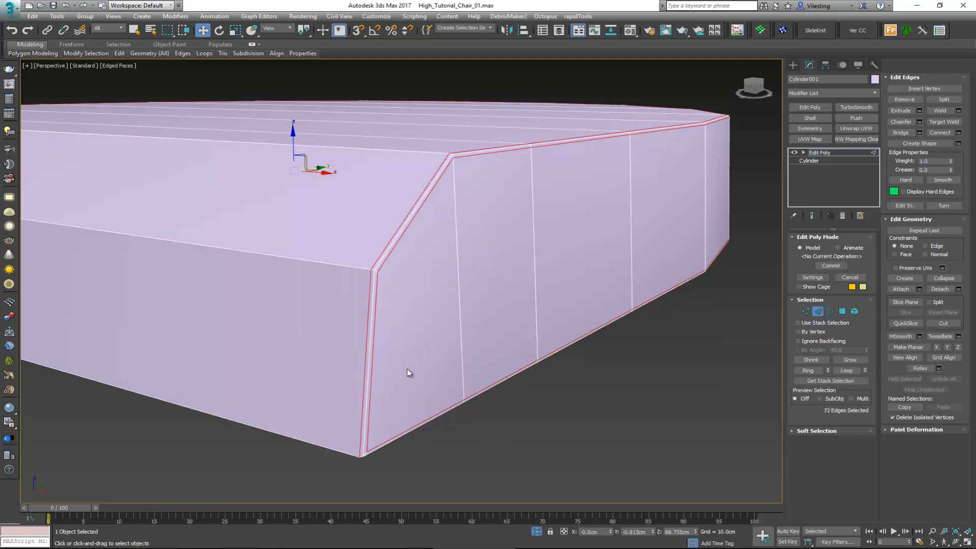
Step: Apply TurboSmooth to the chamfered seat and examine its smoothed edges with and without the wireframe
{"action": "left_click", "coordinate": [818, 311]}
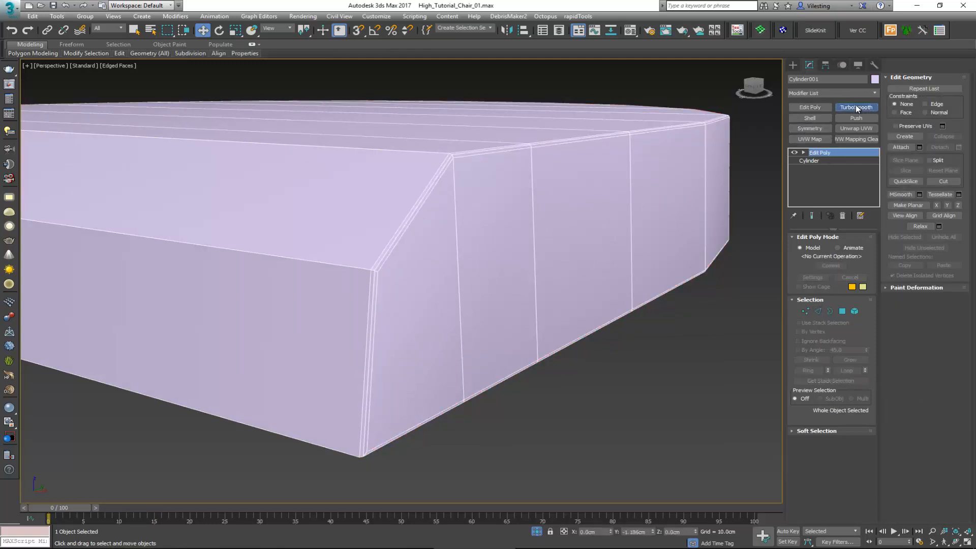
{"action": "left_click", "coordinate": [857, 108]}
{"action": "scroll", "coordinate": [395, 268], "scroll_direction": "down", "scroll_amount": 1}
{"action": "key", "text": "F4"}
{"action": "scroll", "coordinate": [351, 276], "scroll_direction": "down", "scroll_amount": 2}
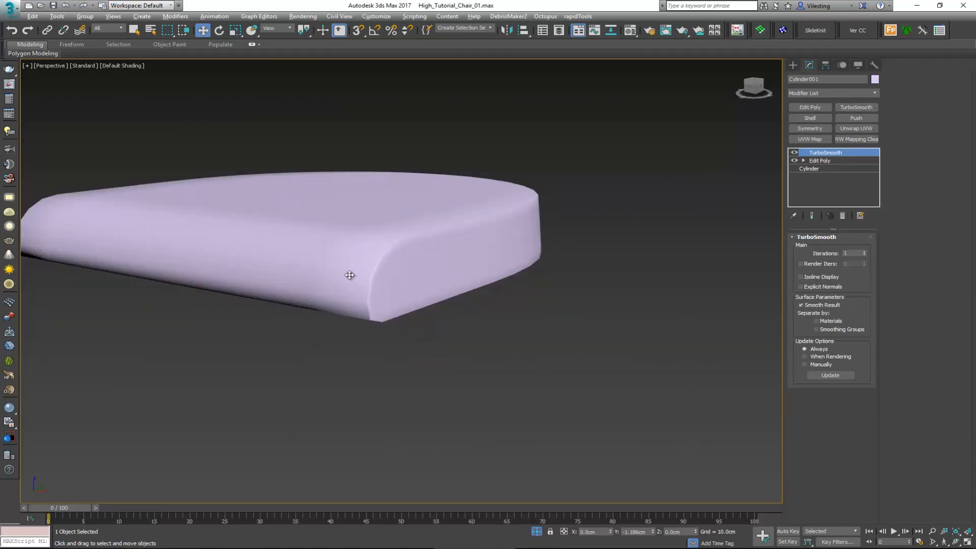
{"action": "middle_click_drag", "start_coordinate": [349, 275], "coordinate": [497, 291], "text": "alt"}
{"action": "key", "text": "F4"}
{"action": "scroll", "coordinate": [312, 294], "scroll_direction": "up", "scroll_amount": 2}
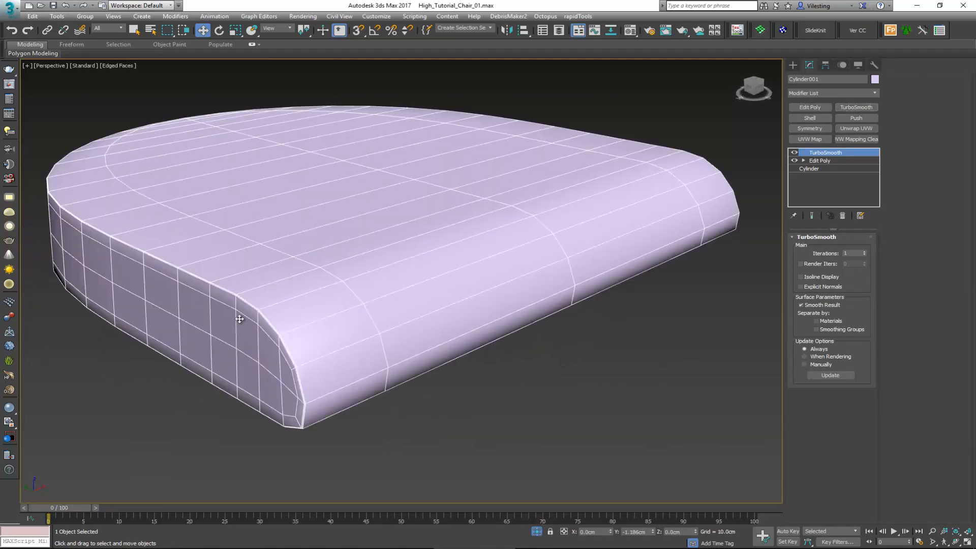
{"action": "scroll", "coordinate": [240, 318], "scroll_direction": "up", "scroll_amount": 2}
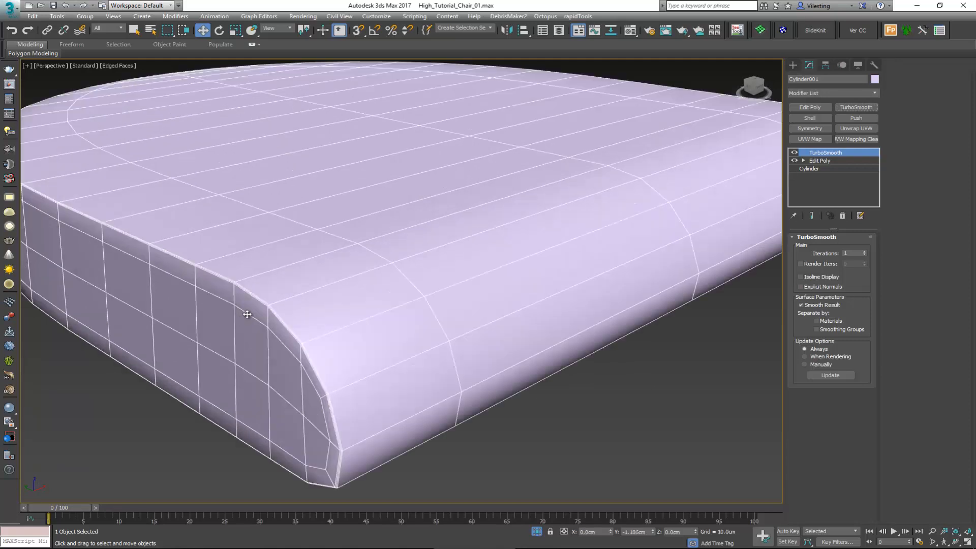
{"action": "scroll", "coordinate": [247, 315], "scroll_direction": "down", "scroll_amount": 2}
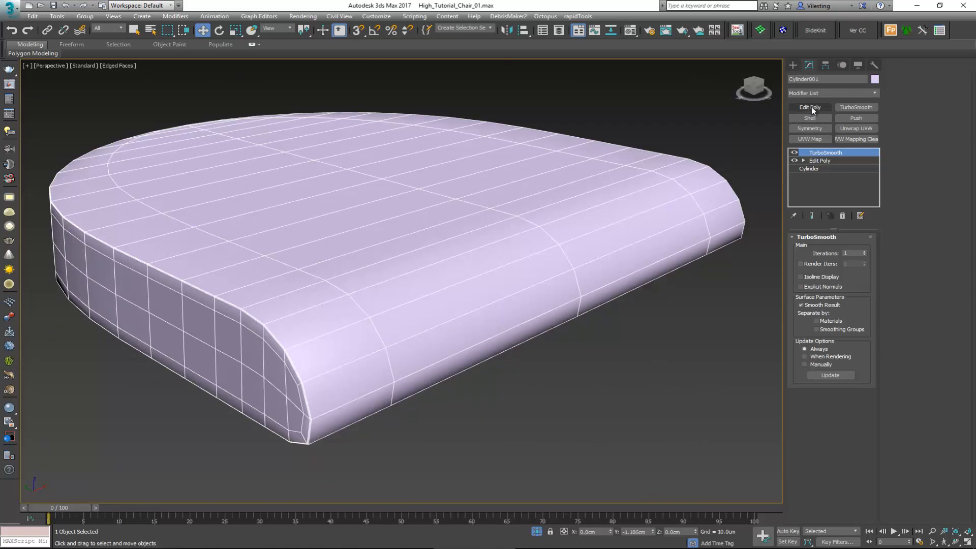
Step: Remove TurboSmooth from the seat, undo the 0.1 cm chamfer, and return to the outline edge selection
{"action": "left_click", "coordinate": [843, 216]}
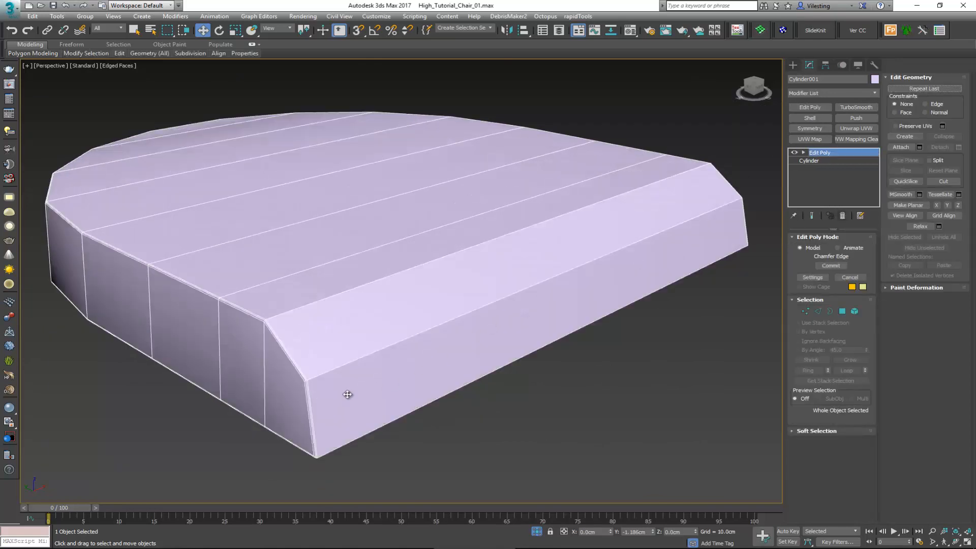
{"action": "key", "text": "ctrl+z"}
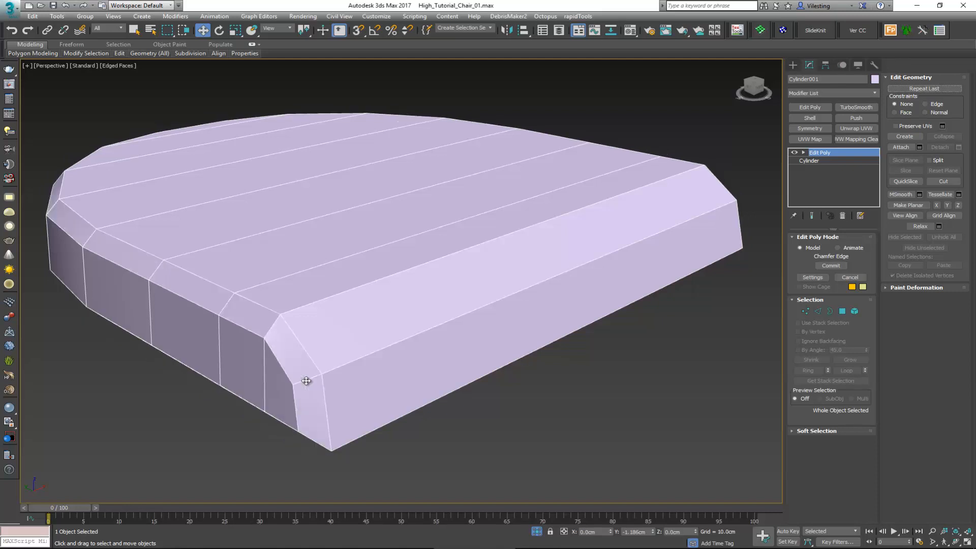
{"action": "key", "text": "2"}
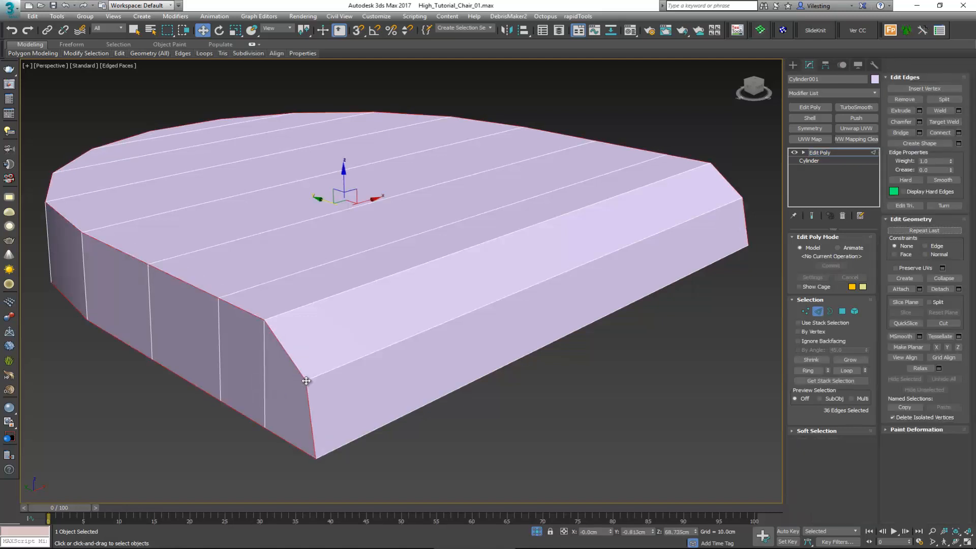
Step: Chamfer the selected outline edges of the seat by 0.2 cm with 2 segments
{"action": "left_click", "coordinate": [920, 122]}
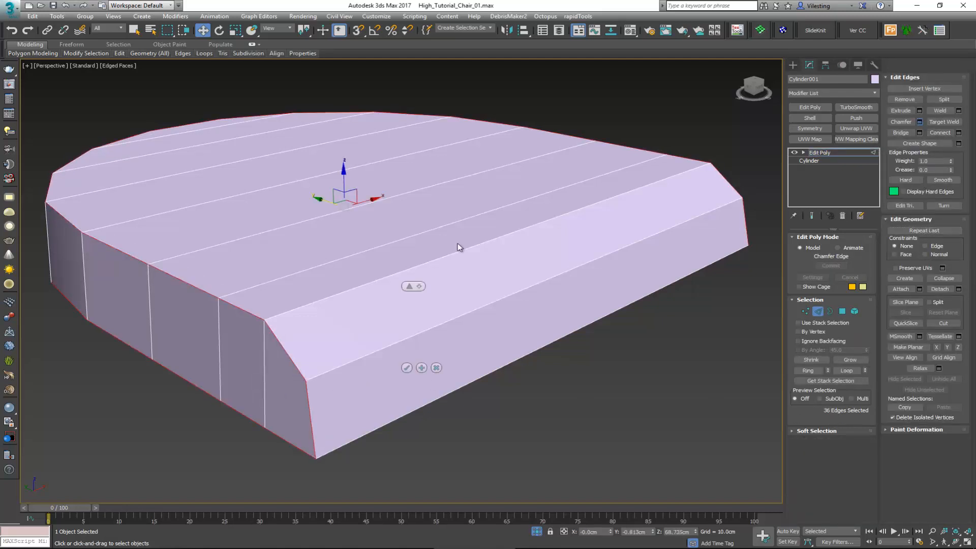
{"action": "left_click_drag", "start_coordinate": [435, 301], "coordinate": [397, 304]}
{"action": "type", "text": "0."}
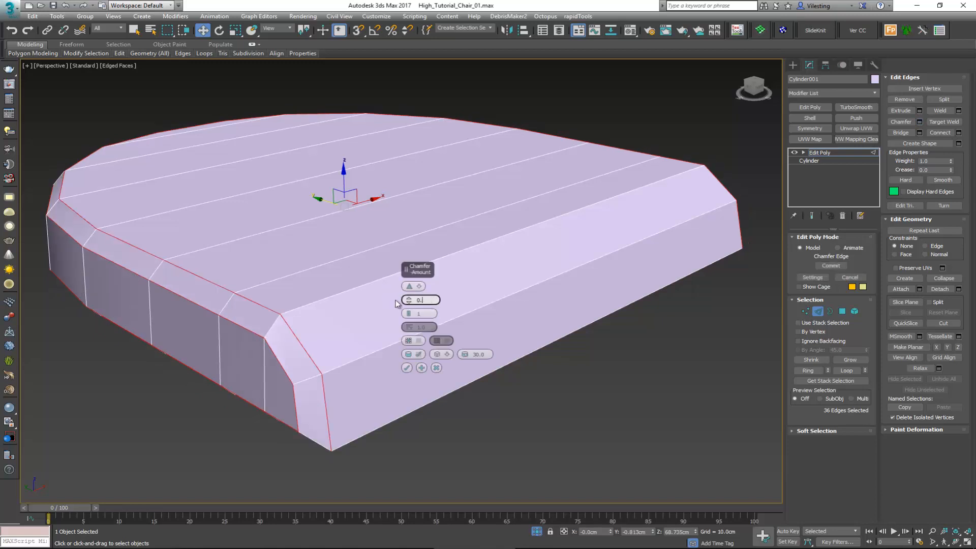
{"action": "type", "text": "2"}
{"action": "key", "text": "Return"}
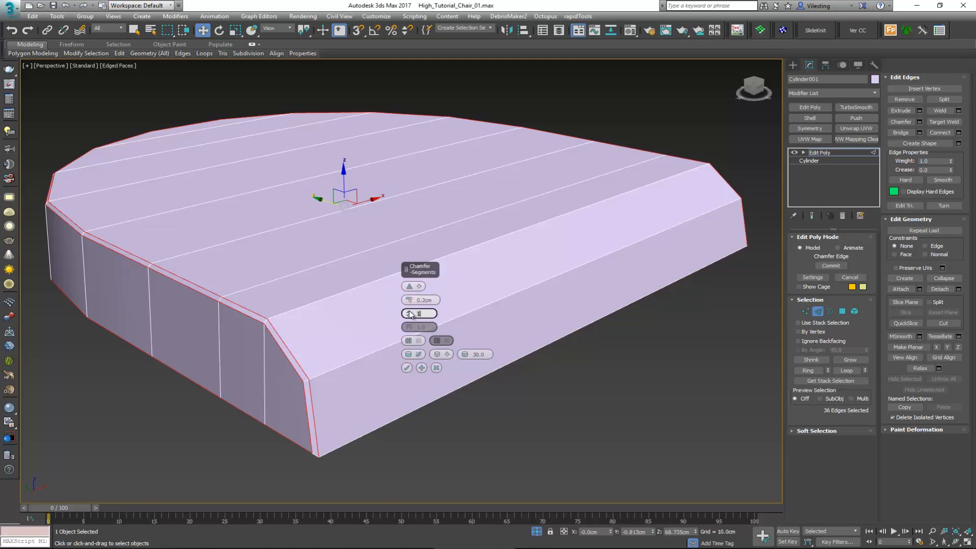
{"action": "left_click", "coordinate": [409, 312]}
{"action": "left_click", "coordinate": [407, 368]}
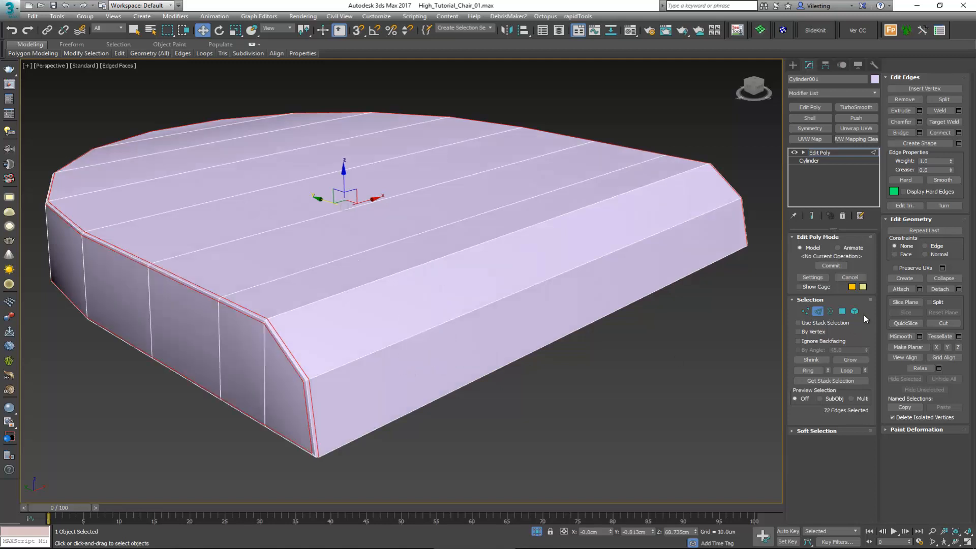
Step: Apply TurboSmooth with 1 iteration to the seat and check its shading without the wireframe
{"action": "left_click", "coordinate": [855, 107]}
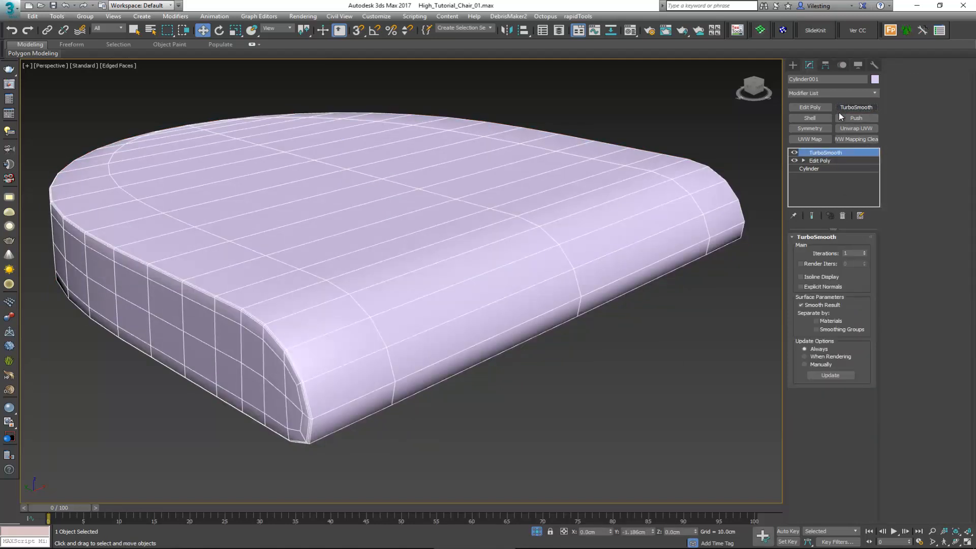
{"action": "key", "text": "F4"}
{"action": "key", "text": "F4"}
Step: Add an Edit Poly modifier above the seat's TurboSmooth and start editing its polygons
{"action": "left_click", "coordinate": [814, 108]}
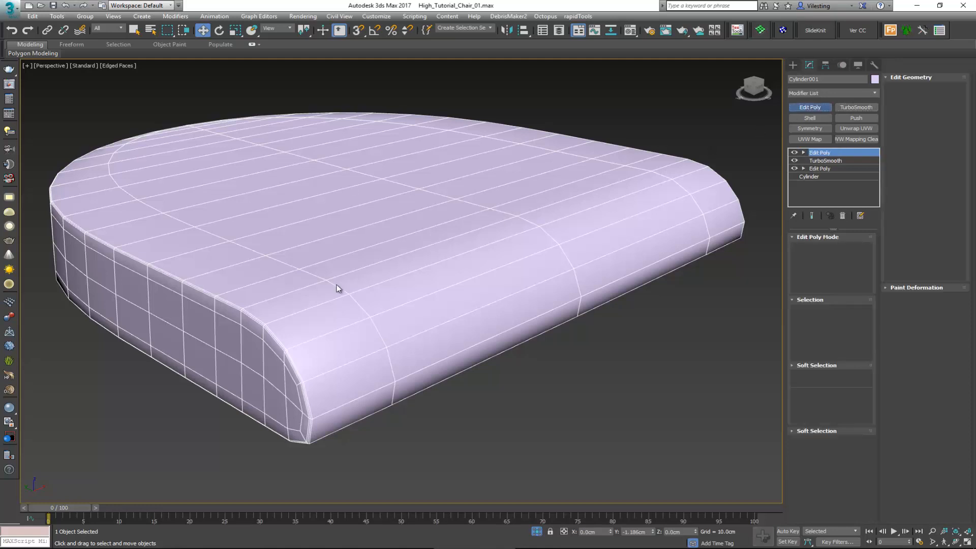
{"action": "scroll", "coordinate": [246, 354], "scroll_direction": "up", "scroll_amount": 2}
{"action": "scroll", "coordinate": [269, 348], "scroll_direction": "down", "scroll_amount": 3}
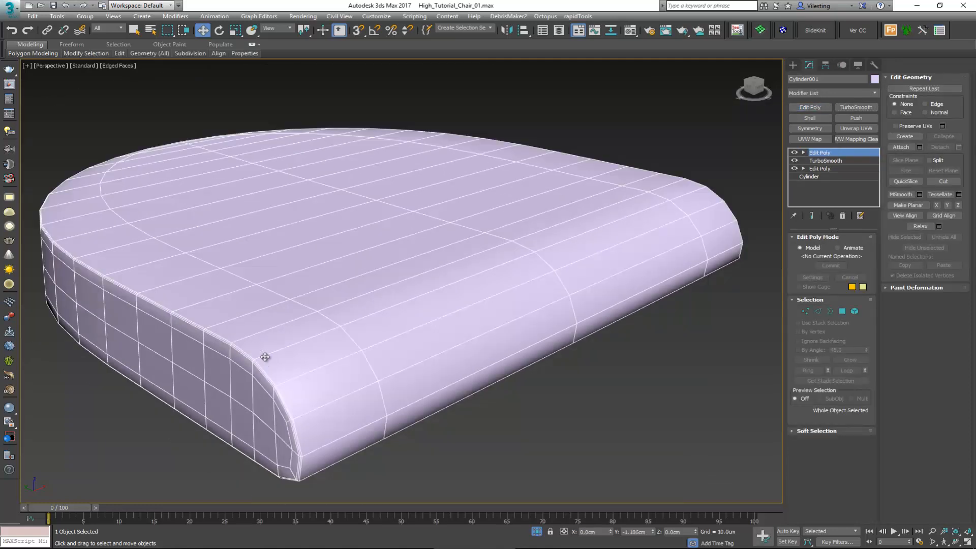
{"action": "key", "text": "4"}
{"action": "middle_click_drag", "start_coordinate": [267, 237], "coordinate": [161, 260], "text": "alt"}
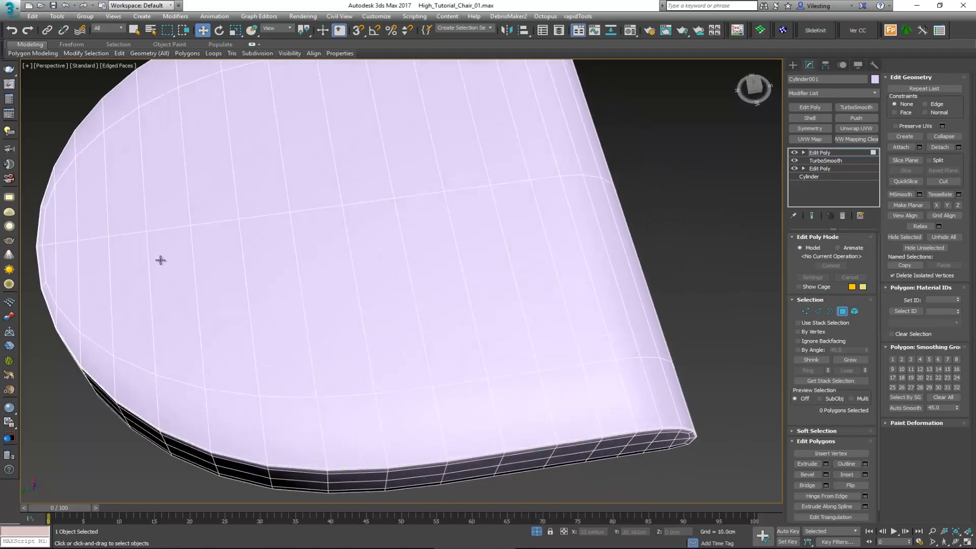
Step: Select all polygons of the seat's top surface inside the outer border ring and raise them about 0.4 cm
{"action": "left_click", "coordinate": [54, 237]}
{"action": "left_click", "coordinate": [60, 249], "text": "ctrl"}
{"action": "left_click", "coordinate": [62, 238], "text": "ctrl"}
{"action": "left_click", "coordinate": [52, 253], "text": "ctrl"}
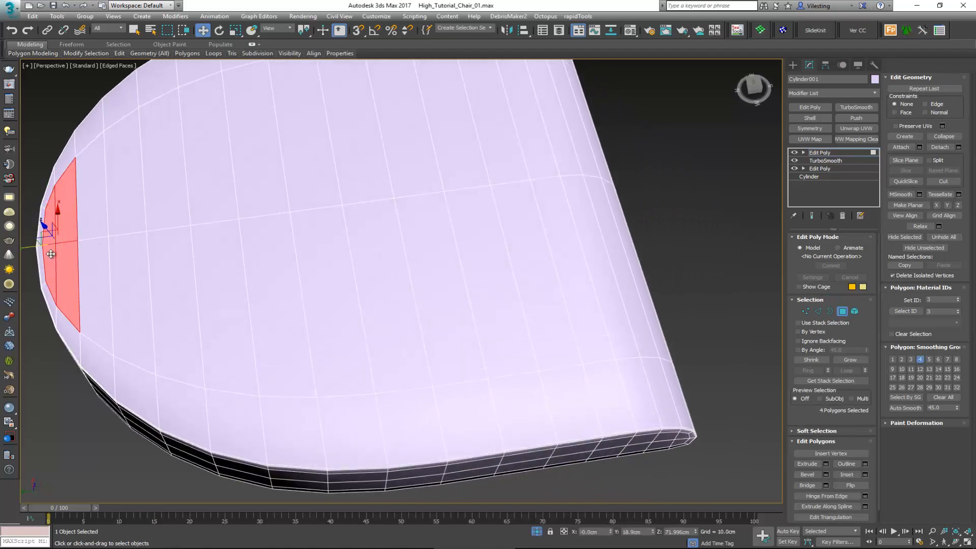
{"action": "left_click", "coordinate": [83, 259], "text": "ctrl"}
{"action": "left_click", "coordinate": [94, 218], "text": "ctrl"}
{"action": "left_click", "coordinate": [126, 226], "text": "ctrl"}
{"action": "left_click", "coordinate": [134, 264], "text": "ctrl"}
{"action": "left_click", "coordinate": [173, 256], "text": "ctrl"}
{"action": "left_click", "coordinate": [211, 203], "text": "ctrl"}
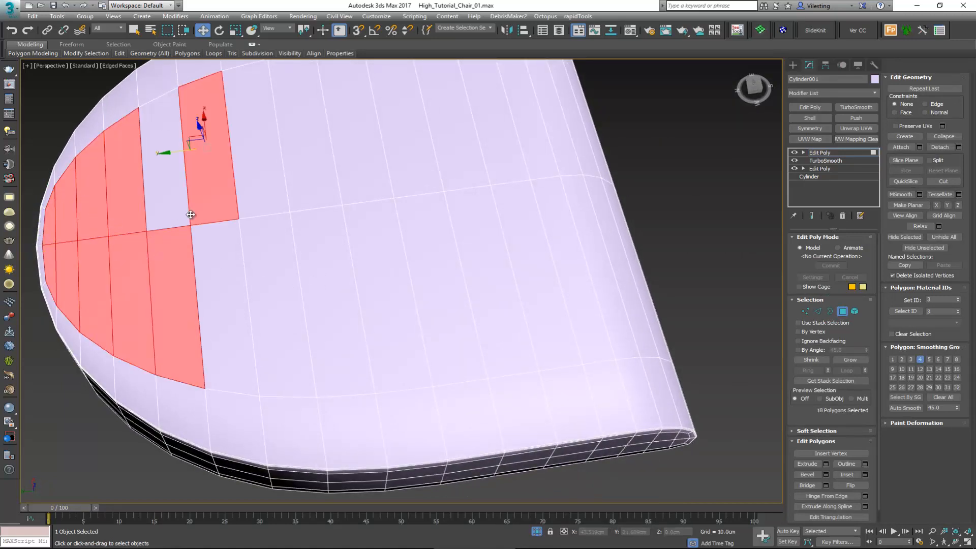
{"action": "left_click", "coordinate": [173, 214], "text": "ctrl"}
{"action": "left_click", "coordinate": [219, 239], "text": "ctrl"}
{"action": "left_click", "coordinate": [254, 224], "text": "ctrl"}
{"action": "left_click", "coordinate": [265, 203], "text": "ctrl"}
{"action": "left_click", "coordinate": [312, 203], "text": "ctrl"}
{"action": "left_click", "coordinate": [330, 226], "text": "ctrl"}
{"action": "left_click", "coordinate": [358, 224], "text": "ctrl"}
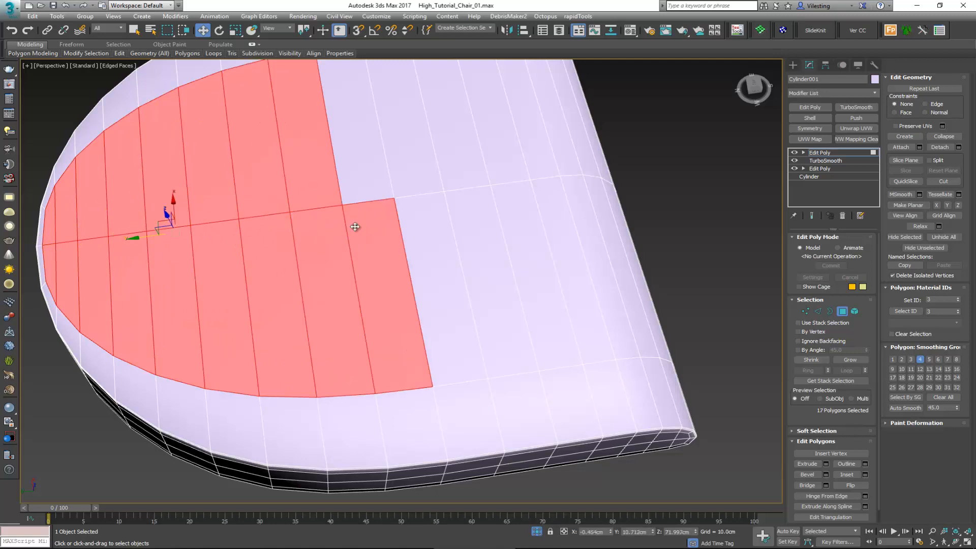
{"action": "left_click", "coordinate": [378, 187], "text": "ctrl"}
{"action": "left_click", "coordinate": [402, 180], "text": "ctrl"}
{"action": "left_click", "coordinate": [425, 218], "text": "ctrl"}
{"action": "left_click", "coordinate": [456, 209], "text": "ctrl"}
{"action": "left_click", "coordinate": [460, 181], "text": "ctrl"}
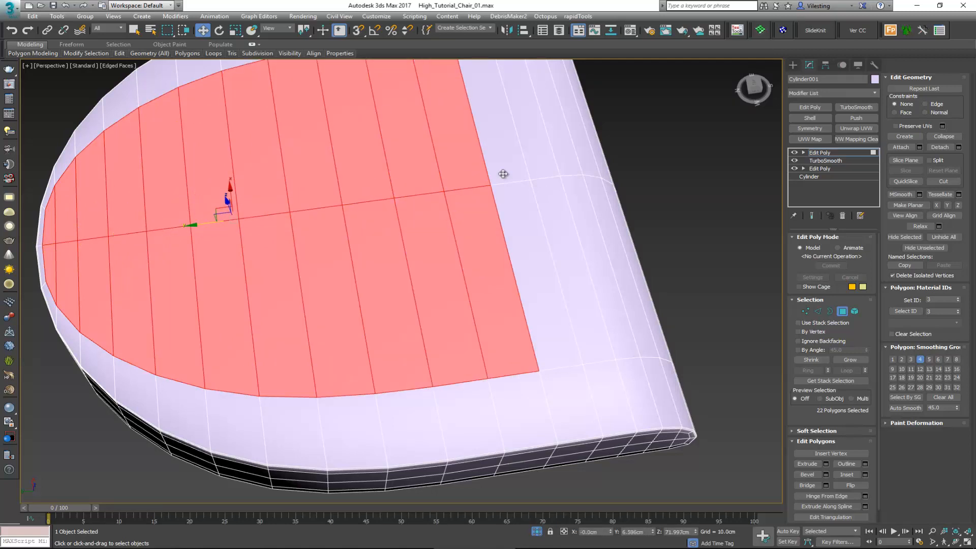
{"action": "left_click", "coordinate": [504, 174], "text": "ctrl"}
{"action": "left_click", "coordinate": [528, 218], "text": "ctrl"}
{"action": "left_click", "coordinate": [554, 208], "text": "ctrl"}
{"action": "left_click", "coordinate": [544, 157], "text": "ctrl"}
{"action": "left_click", "coordinate": [567, 158], "text": "ctrl"}
{"action": "left_click", "coordinate": [569, 201], "text": "ctrl"}
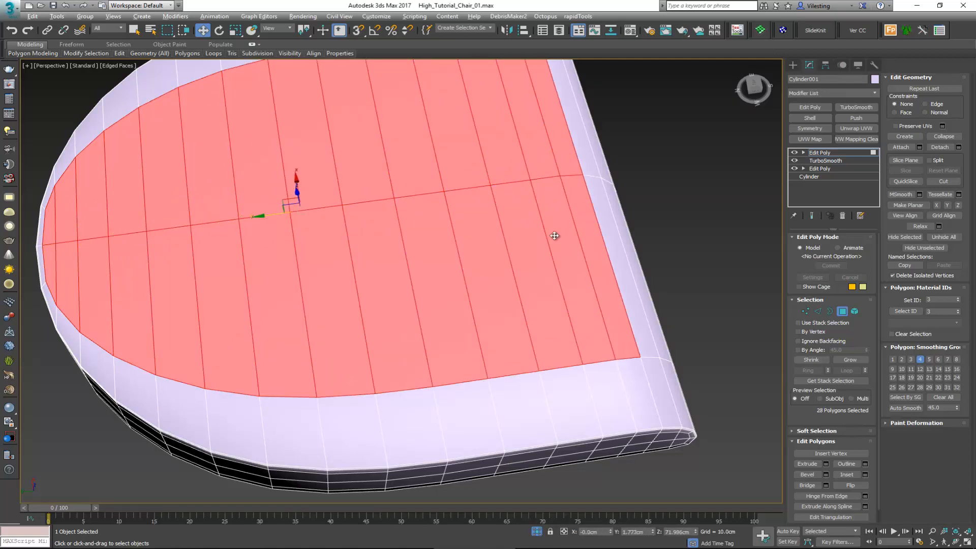
{"action": "middle_click_drag", "start_coordinate": [554, 236], "coordinate": [549, 197], "text": "alt"}
{"action": "left_click", "coordinate": [582, 249], "text": "ctrl"}
{"action": "left_click", "coordinate": [617, 218], "text": "ctrl"}
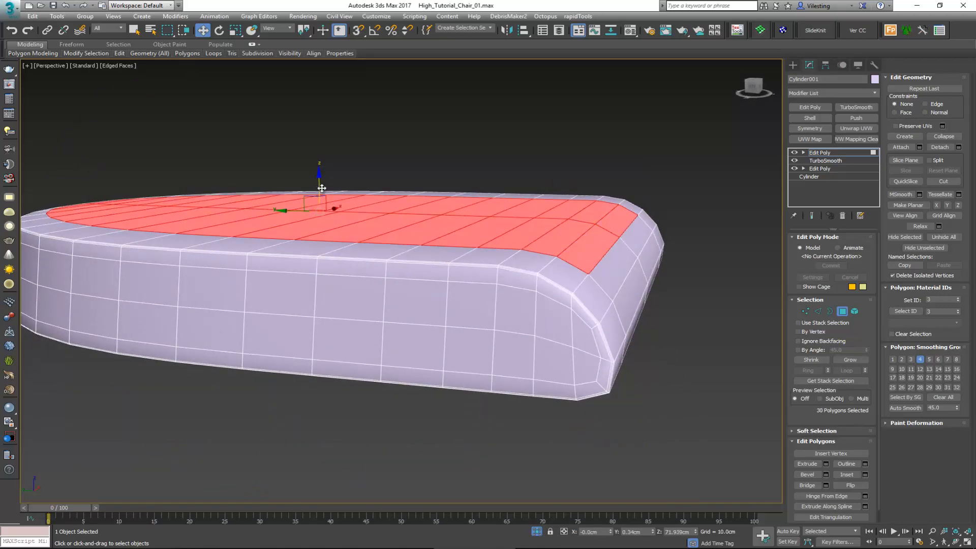
{"action": "left_click_drag", "start_coordinate": [322, 188], "coordinate": [323, 175]}
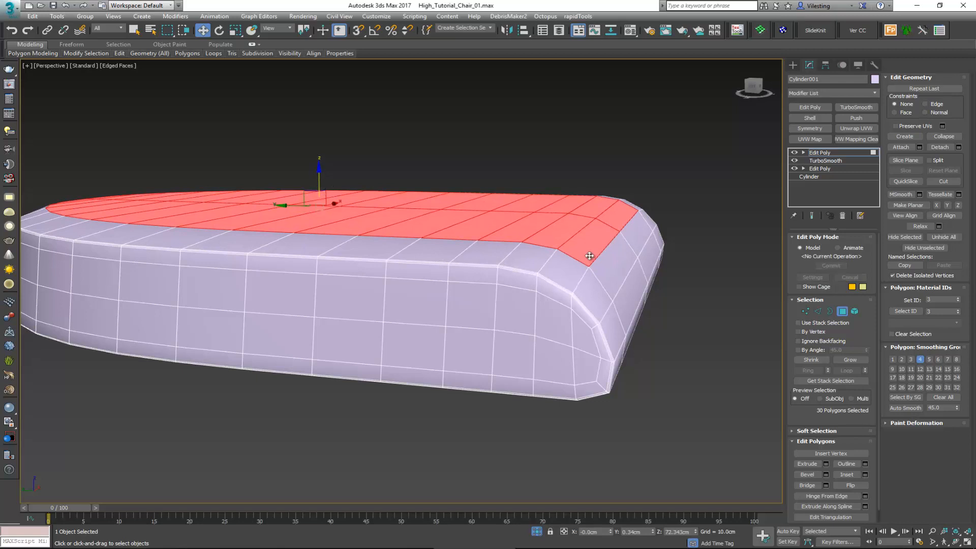
Step: Push the four inner polygons of the seat's rounded front outward about 0.4 cm along Y and finish polygon editing
{"action": "left_click", "coordinate": [610, 259]}
{"action": "left_click", "coordinate": [632, 246], "text": "ctrl"}
{"action": "left_click", "coordinate": [648, 253], "text": "ctrl"}
{"action": "left_click", "coordinate": [631, 280], "text": "ctrl"}
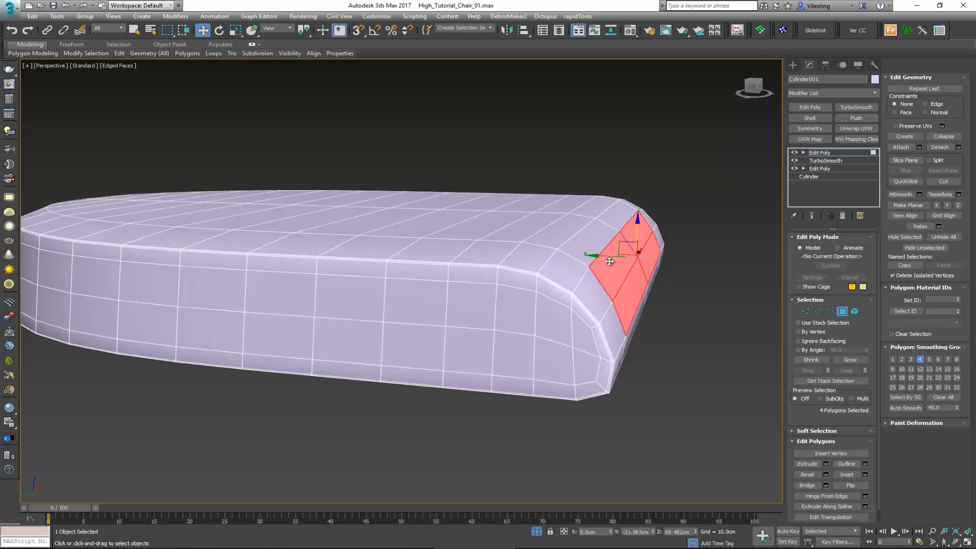
{"action": "left_click_drag", "start_coordinate": [609, 260], "coordinate": [618, 256]}
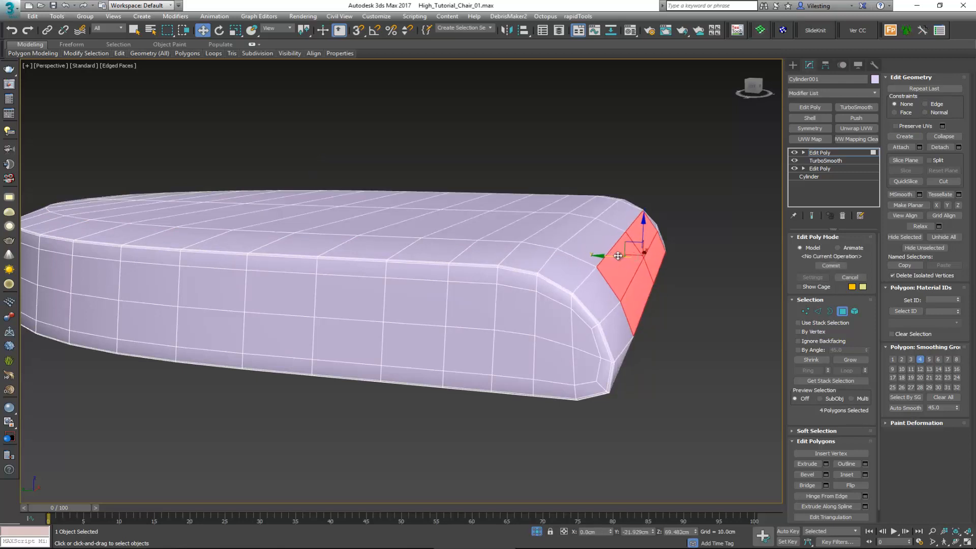
{"action": "middle_click_drag", "start_coordinate": [618, 256], "coordinate": [579, 272]}
{"action": "left_click", "coordinate": [841, 311]}
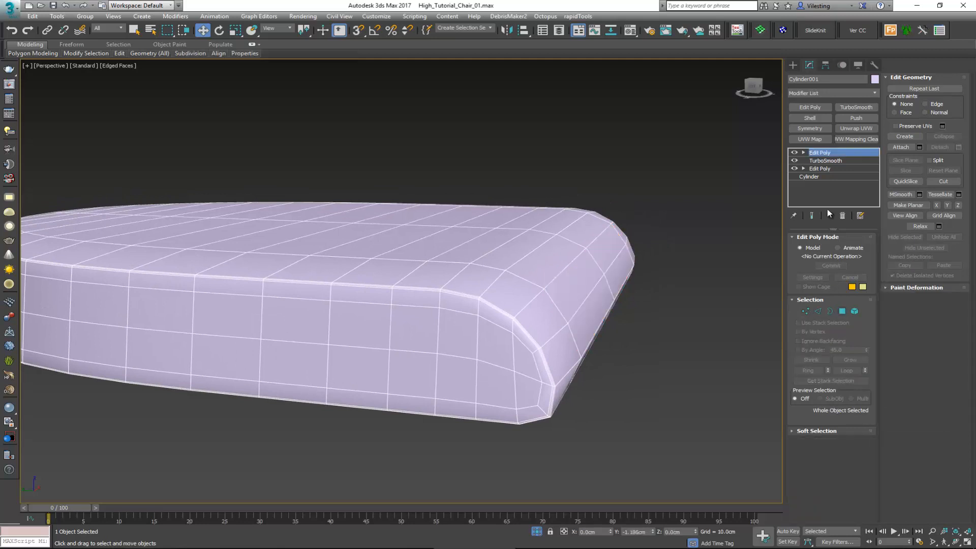
Step: Apply a second TurboSmooth with 1 iteration to the seat and check its shading without the wireframe
{"action": "left_click", "coordinate": [858, 107]}
{"action": "key", "text": "F4"}
{"action": "mouse_move", "coordinate": [523, 276]}
{"action": "middle_mouse_down", "text": "alt"}
{"action": "mouse_move", "coordinate": [403, 273]}
{"action": "mouse_move", "coordinate": [488, 279]}
{"action": "middle_mouse_up", "text": "alt"}
{"action": "middle_click_drag", "start_coordinate": [239, 318], "coordinate": [360, 276], "text": "alt"}
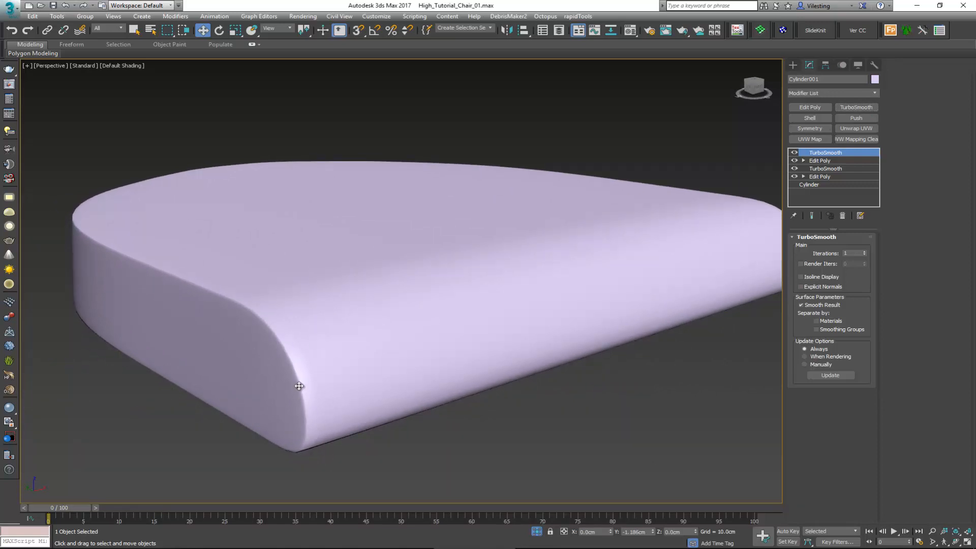
{"action": "scroll", "coordinate": [299, 386], "scroll_direction": "up", "scroll_amount": 2}
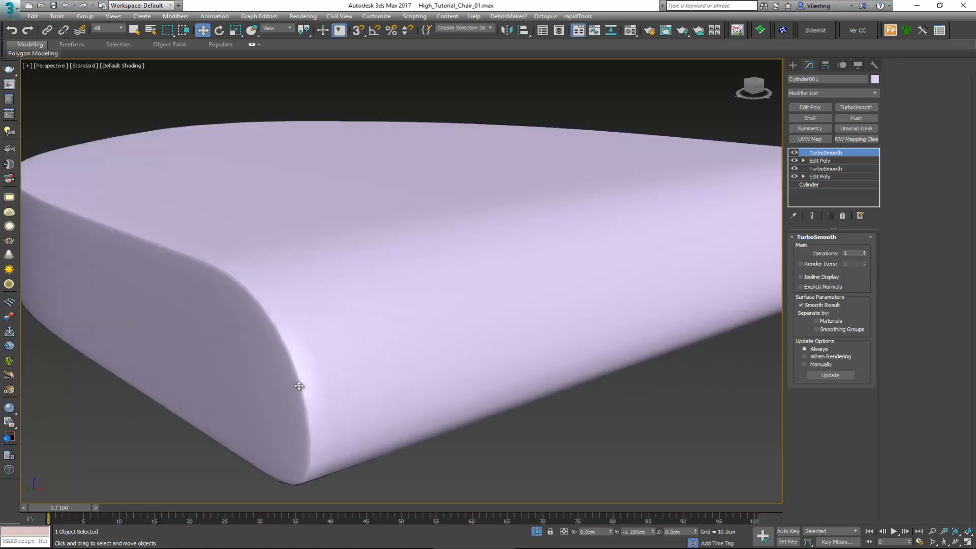
Step: In the upper Edit Poly, extrude the seat's outline edge loop into a seam with height -0.11 cm and width 0.04 cm
{"action": "left_click", "coordinate": [839, 160]}
{"action": "key", "text": "F4"}
{"action": "key", "text": "2"}
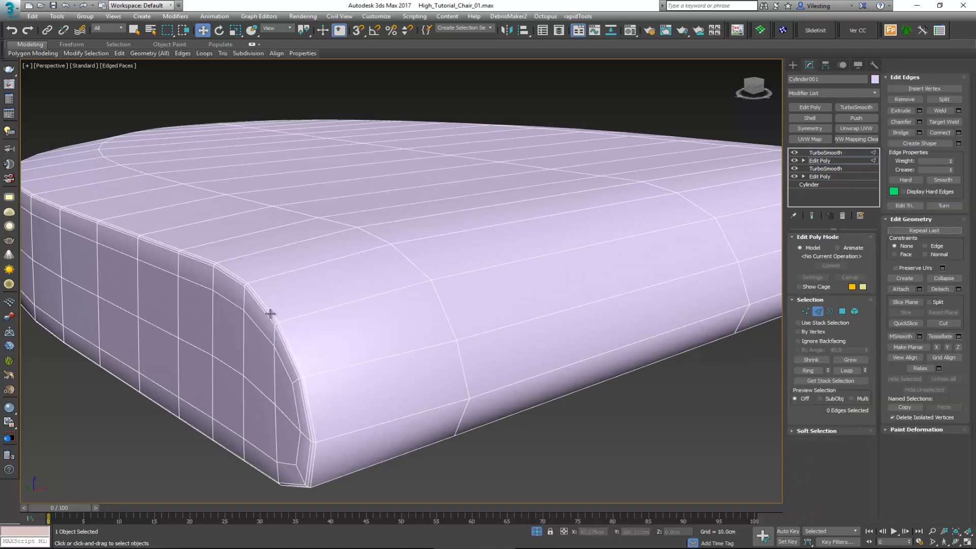
{"action": "double_click", "coordinate": [270, 313]}
{"action": "scroll", "coordinate": [290, 309], "scroll_direction": "down", "scroll_amount": 6}
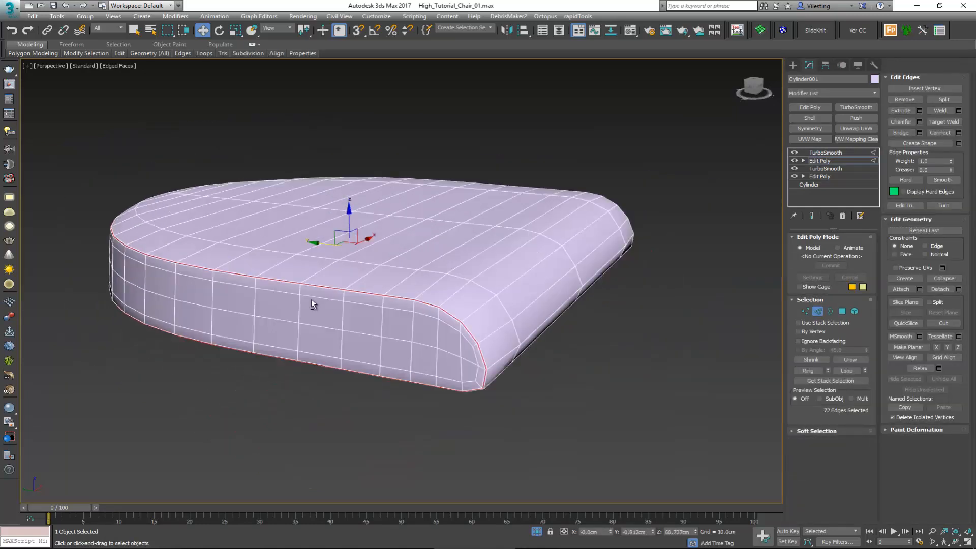
{"action": "middle_click_drag", "start_coordinate": [311, 299], "coordinate": [284, 296], "text": "alt"}
{"action": "scroll", "coordinate": [331, 297], "scroll_direction": "up", "scroll_amount": 4}
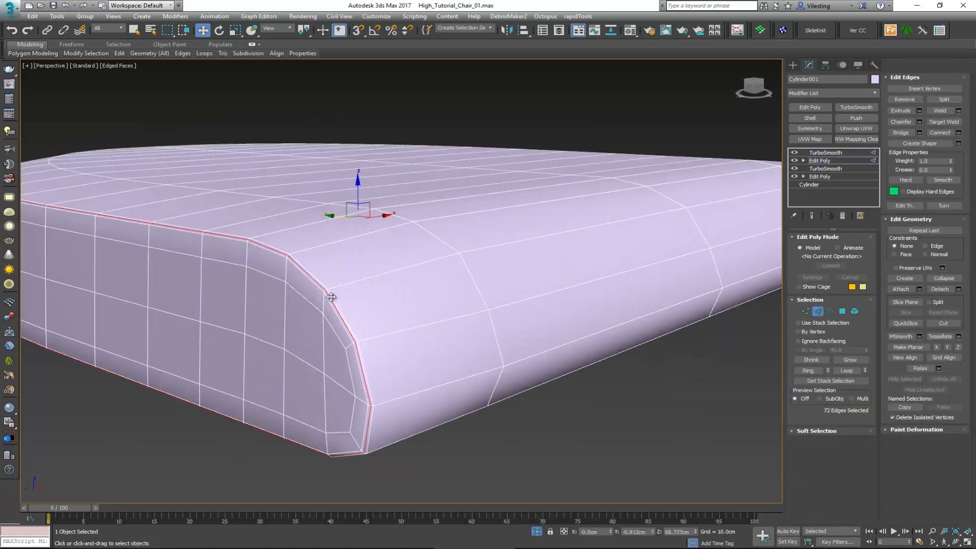
{"action": "scroll", "coordinate": [329, 298], "scroll_direction": "up", "scroll_amount": 2}
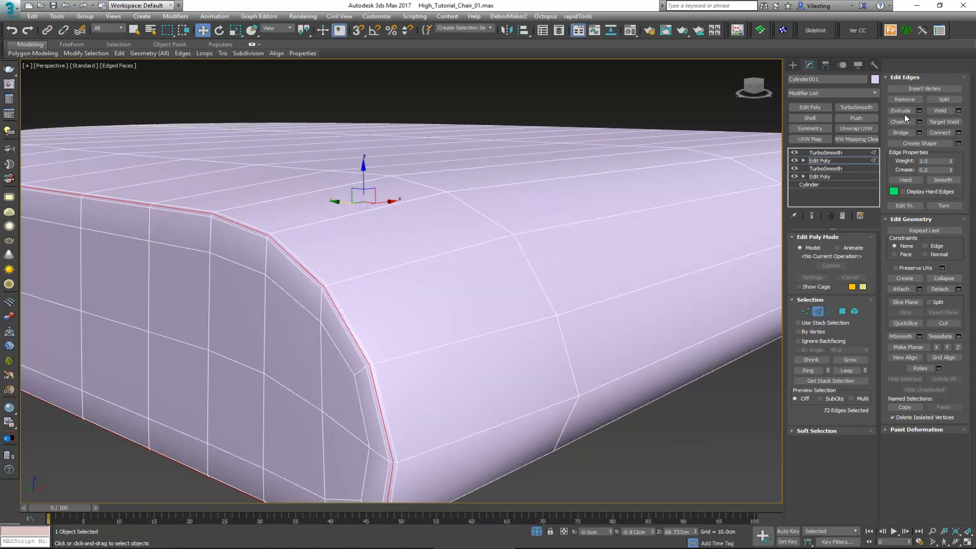
{"action": "left_click", "coordinate": [919, 110]}
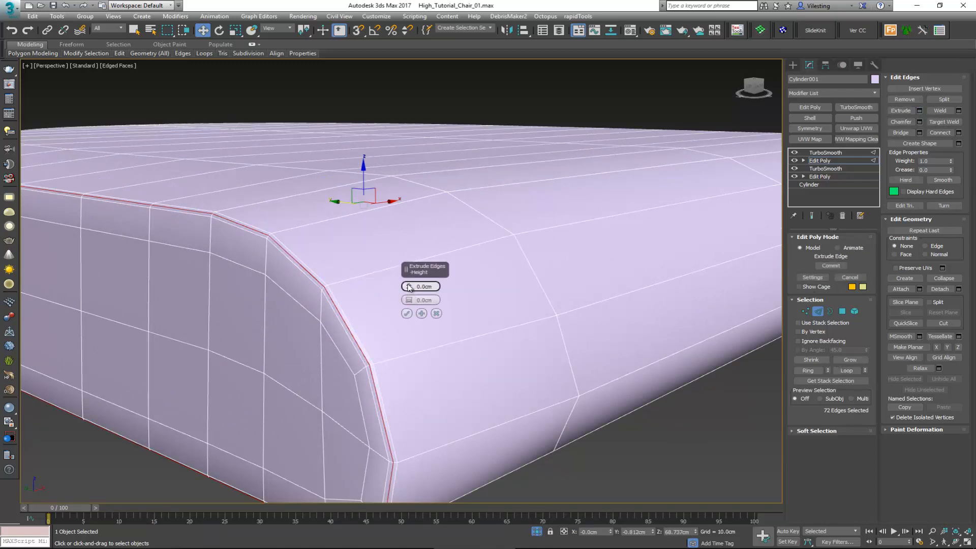
{"action": "left_click_drag", "start_coordinate": [408, 285], "coordinate": [409, 297]}
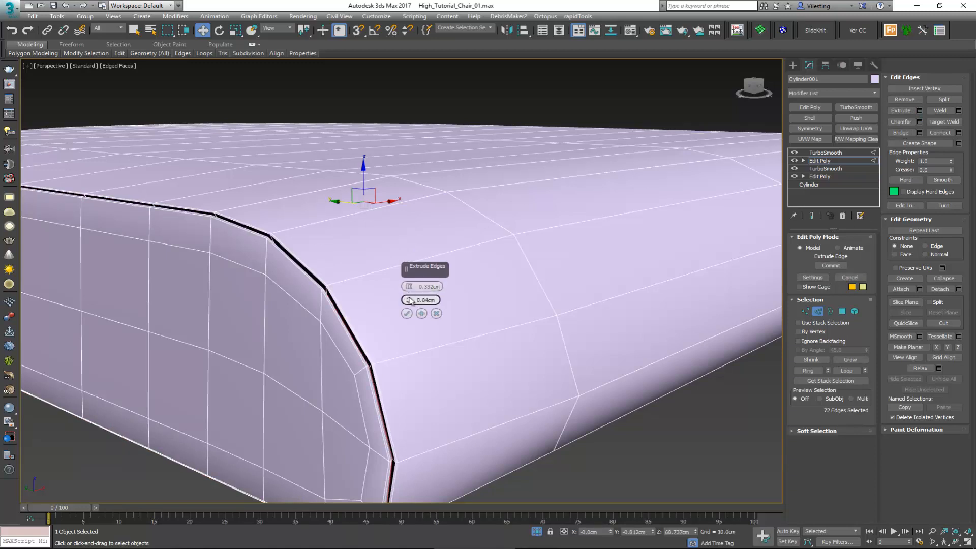
{"action": "middle_click_drag", "start_coordinate": [354, 300], "coordinate": [346, 305], "text": "alt"}
{"action": "middle_click_drag", "start_coordinate": [306, 336], "coordinate": [357, 303], "text": "alt"}
{"action": "left_click_drag", "start_coordinate": [408, 286], "coordinate": [408, 286]}
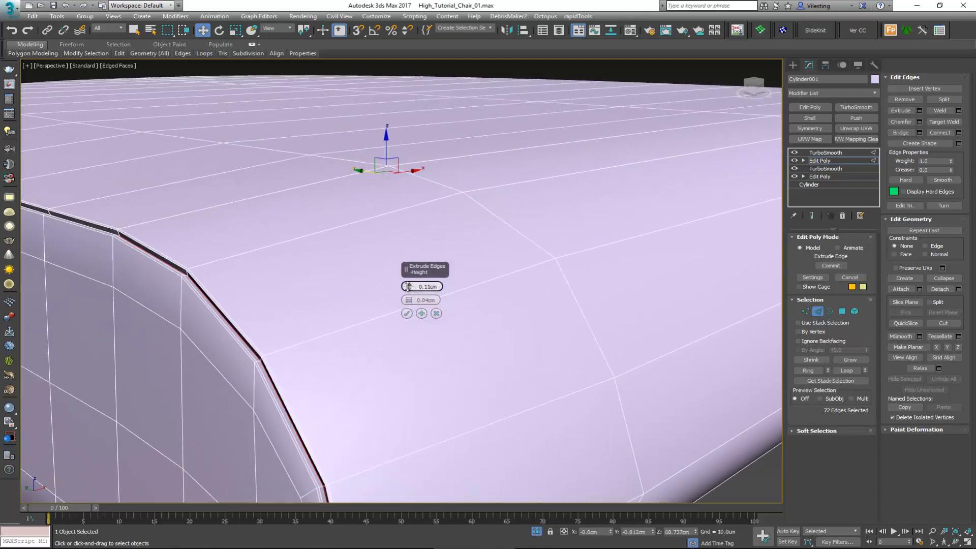
{"action": "left_click", "coordinate": [407, 314]}
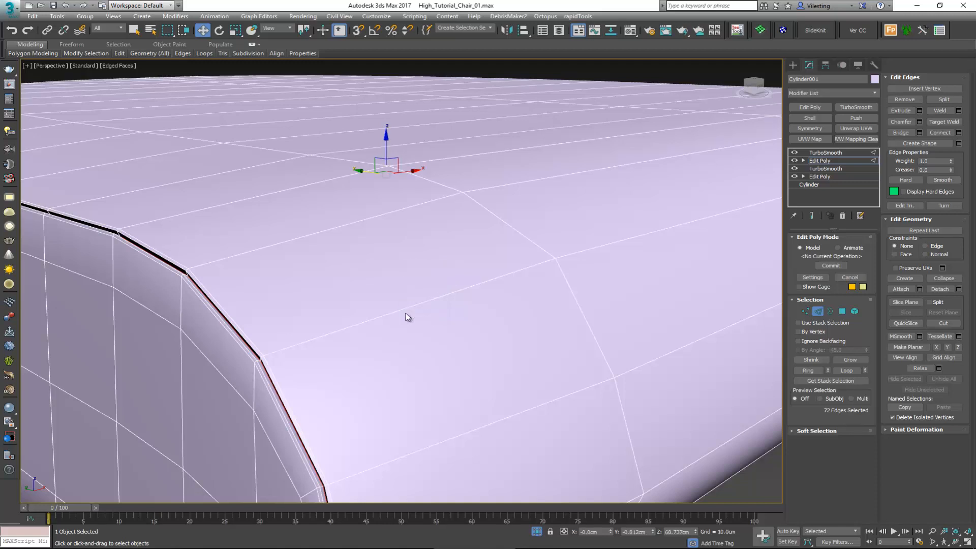
{"action": "left_click", "coordinate": [818, 312]}
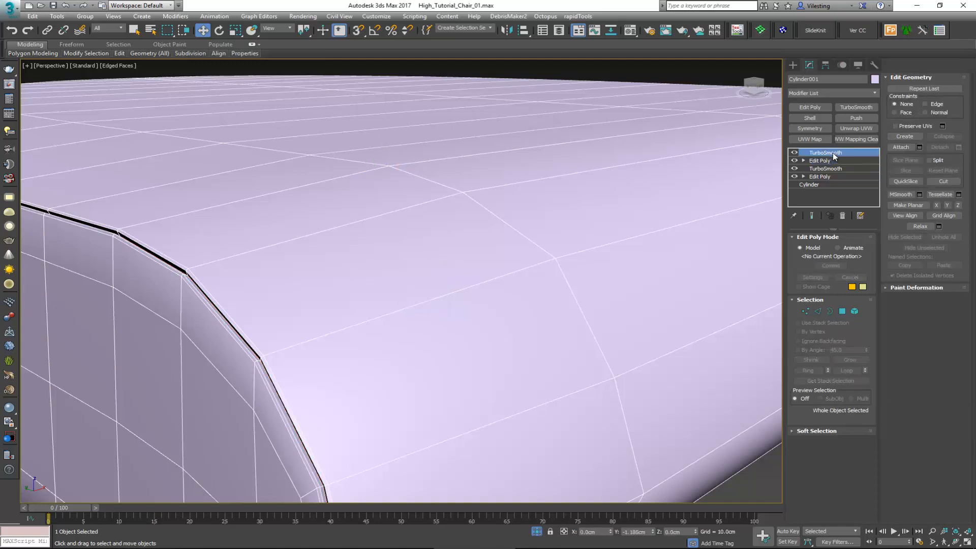
Step: Examine the smoothed seam groove at the top TurboSmooth level with the wireframe hidden
{"action": "left_click", "coordinate": [832, 152]}
{"action": "key", "text": "F4"}
{"action": "scroll", "coordinate": [436, 333], "scroll_direction": "down", "scroll_amount": 3}
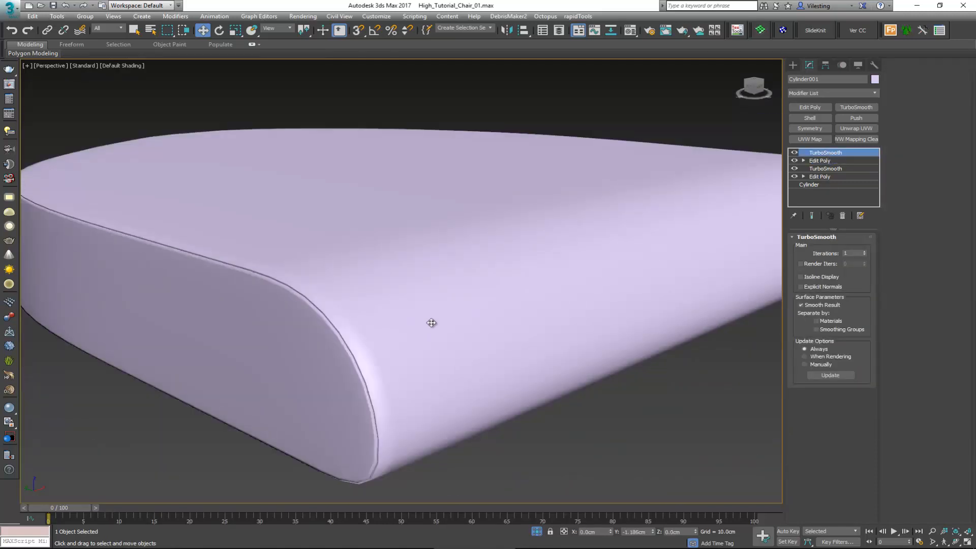
{"action": "middle_click_drag", "start_coordinate": [432, 322], "coordinate": [334, 333], "text": "alt"}
Step: End the seat's isolation and view it together with the stool frame
{"action": "right_click", "coordinate": [437, 301]}
{"action": "left_click", "coordinate": [471, 228]}
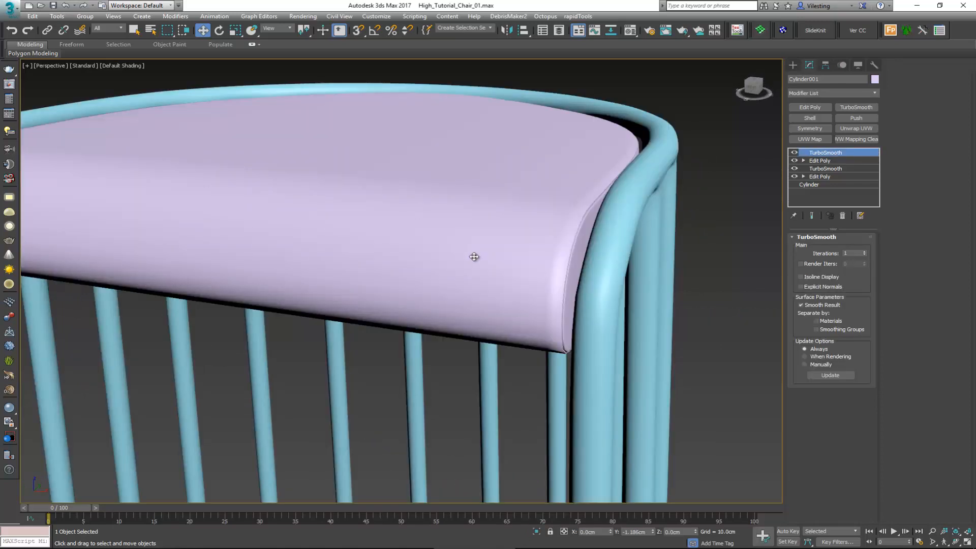
{"action": "scroll", "coordinate": [468, 261], "scroll_direction": "down", "scroll_amount": 3}
{"action": "middle_click_drag", "start_coordinate": [468, 261], "coordinate": [476, 212], "text": "alt"}
Step: Raise the seat about 1.8 cm relative to the frame in the Front view
{"action": "key", "text": "alt+w"}
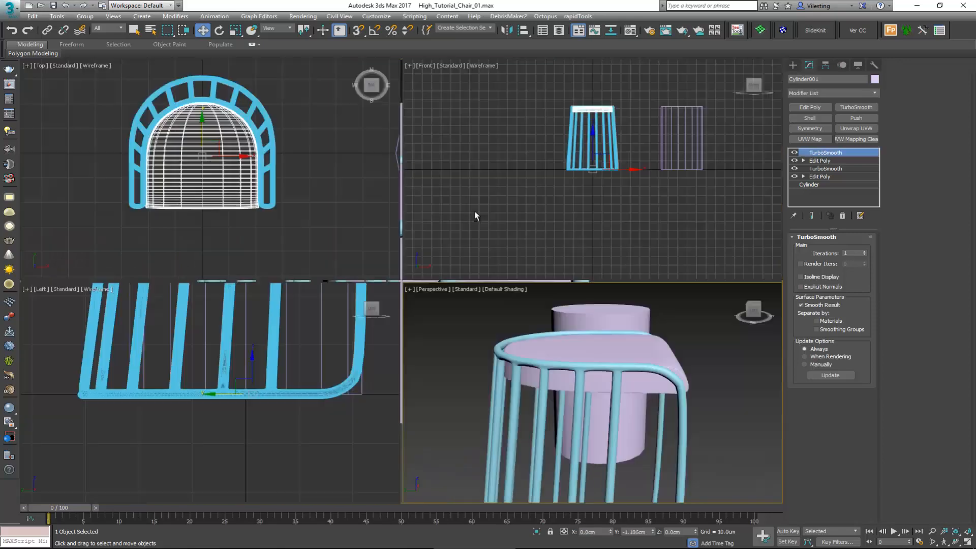
{"action": "key", "text": "alt+w"}
{"action": "scroll", "coordinate": [389, 172], "scroll_direction": "up", "scroll_amount": 5}
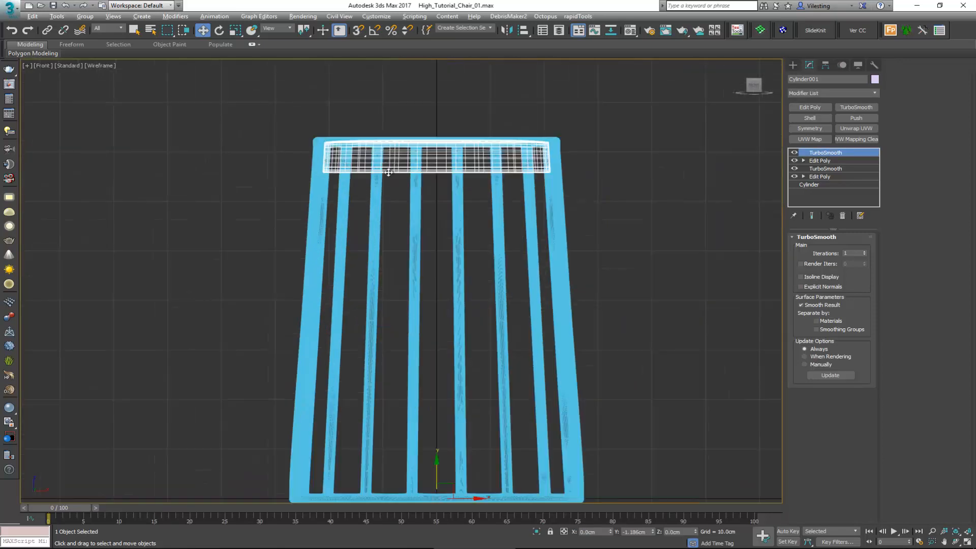
{"action": "left_click_drag", "start_coordinate": [439, 465], "coordinate": [441, 457]}
{"action": "key", "text": "alt+w"}
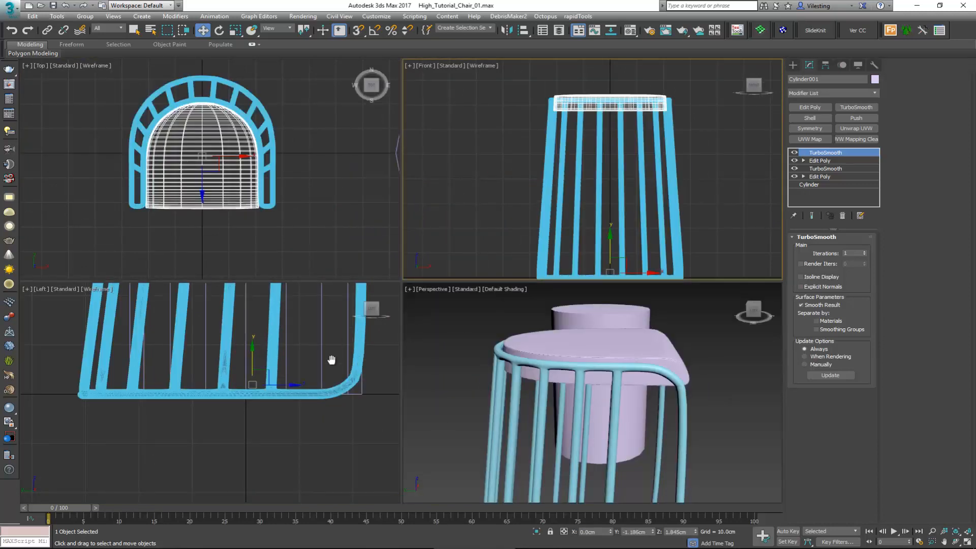
Step: Shift the seat about 0.4 cm along Y toward the frame's curved back, using the Left view
{"action": "middle_click_drag", "start_coordinate": [331, 360], "coordinate": [321, 449]}
{"action": "scroll", "coordinate": [321, 450], "scroll_direction": "down", "scroll_amount": 3}
{"action": "middle_click_drag", "start_coordinate": [270, 293], "coordinate": [270, 339]}
{"action": "scroll", "coordinate": [271, 338], "scroll_direction": "up", "scroll_amount": 3}
{"action": "key", "text": "alt+w"}
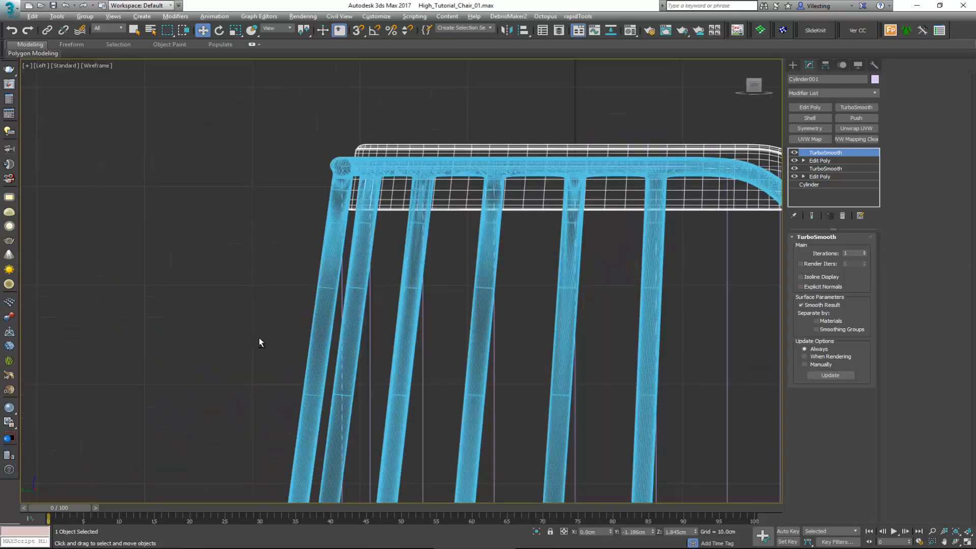
{"action": "key", "text": "alt+w"}
{"action": "middle_click", "coordinate": [543, 353]}
{"action": "key", "text": "alt+w"}
{"action": "middle_click_drag", "start_coordinate": [484, 353], "coordinate": [452, 378], "text": "alt"}
{"action": "middle_click_drag", "start_coordinate": [374, 320], "coordinate": [394, 285], "text": "alt"}
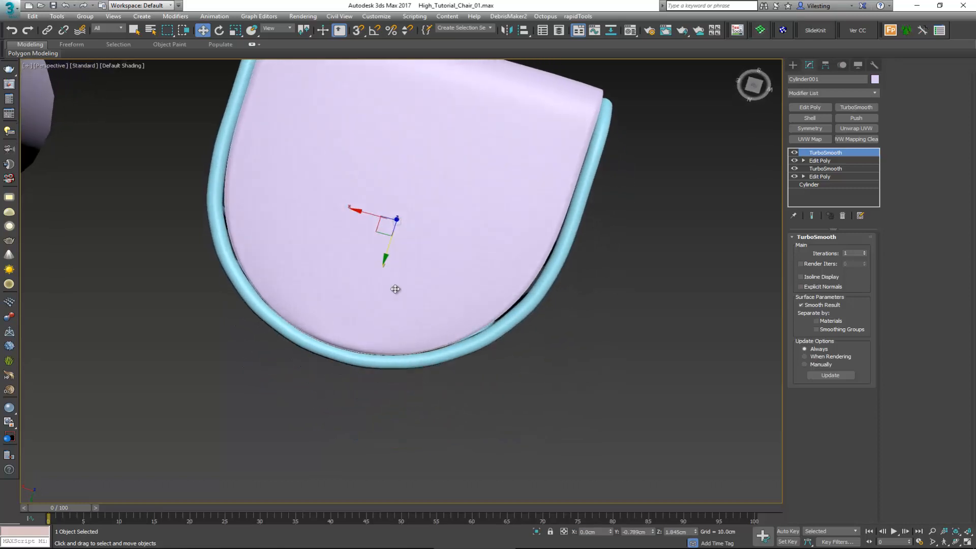
Step: Examine how the seat fits inside the frame from the Top and Perspective views
{"action": "key", "text": "t"}
{"action": "scroll", "coordinate": [403, 281], "scroll_direction": "up", "scroll_amount": 3}
{"action": "scroll", "coordinate": [399, 282], "scroll_direction": "up", "scroll_amount": 2}
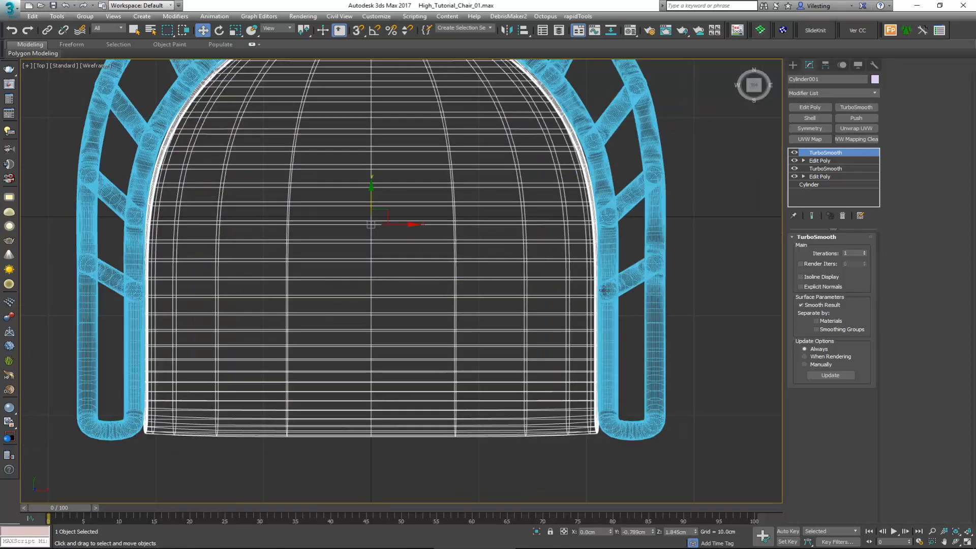
{"action": "key", "text": "alt+w"}
{"action": "middle_click", "coordinate": [633, 396]}
{"action": "key", "text": "alt+w"}
{"action": "middle_click_drag", "start_coordinate": [551, 358], "coordinate": [200, 282], "text": "alt"}
{"action": "middle_click_drag", "start_coordinate": [187, 306], "coordinate": [417, 290], "text": "alt"}
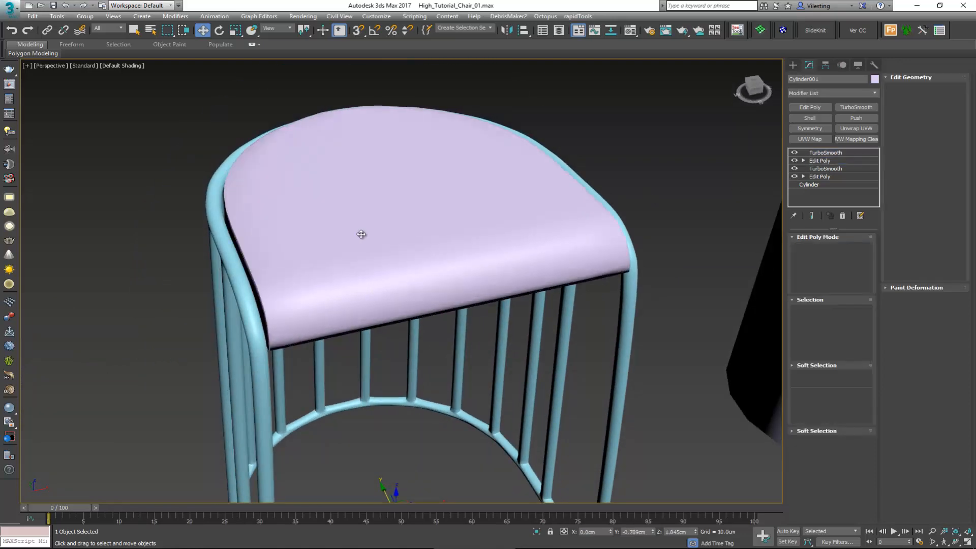
Step: Widen the seat's front edge to meet the frame by scaling its front corner vertices along X in the base Edit Poly modifier
{"action": "key", "text": "F4"}
{"action": "mouse_move", "coordinate": [337, 275]}
{"action": "middle_mouse_down", "text": "alt"}
{"action": "mouse_move", "coordinate": [376, 276]}
{"action": "mouse_move", "coordinate": [461, 326]}
{"action": "middle_mouse_up", "text": "alt"}
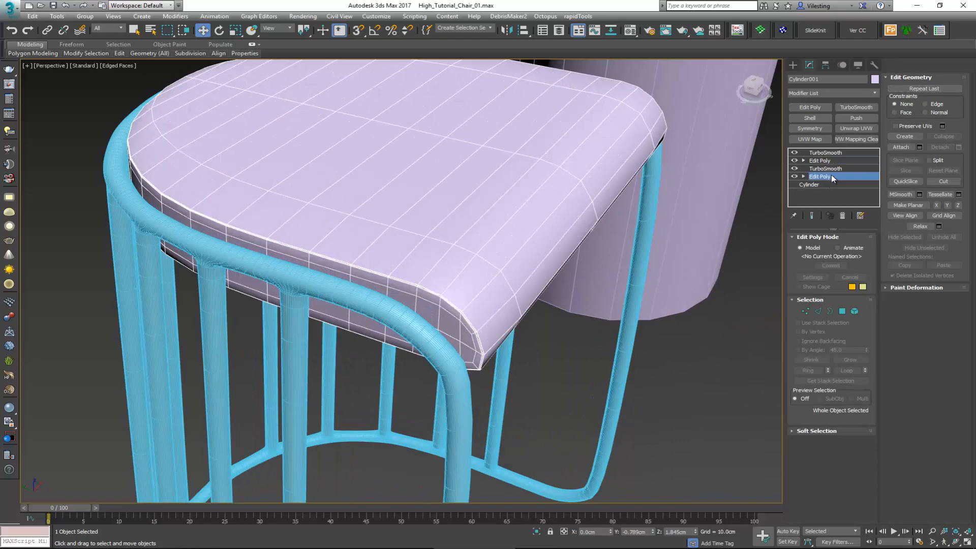
{"action": "middle_click_drag", "start_coordinate": [511, 336], "coordinate": [494, 297], "text": "alt"}
{"action": "key", "text": "F3"}
{"action": "key", "text": "1"}
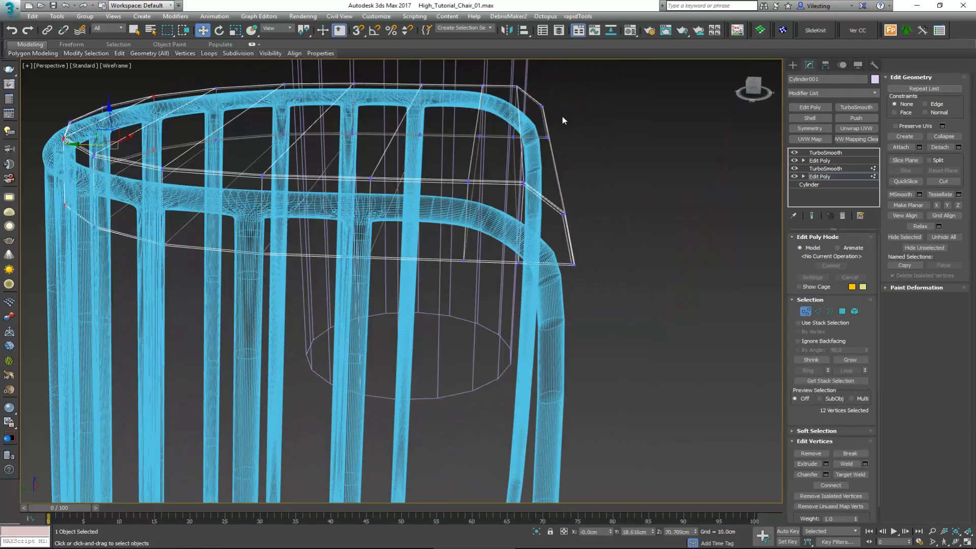
{"action": "left_click_drag", "start_coordinate": [535, 166], "coordinate": [533, 164]}
{"action": "left_click_drag", "start_coordinate": [554, 283], "coordinate": [553, 283], "text": "ctrl"}
{"action": "middle_click_drag", "start_coordinate": [553, 283], "coordinate": [510, 306], "text": "alt"}
{"action": "key", "text": "F3"}
{"action": "middle_click_drag", "start_coordinate": [508, 223], "coordinate": [519, 220], "text": "alt"}
{"action": "key", "text": "r"}
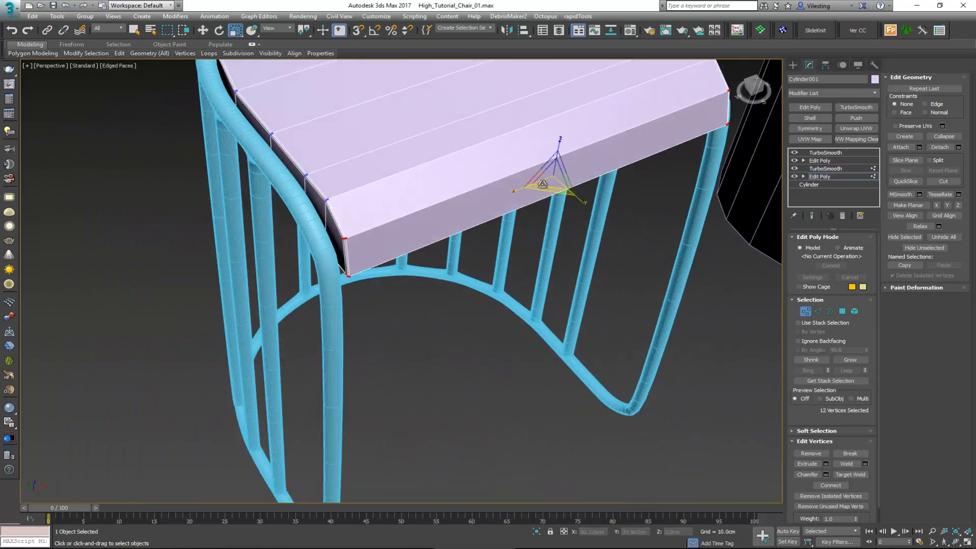
{"action": "mouse_move", "coordinate": [517, 193]}
{"action": "left_mouse_down"}
{"action": "mouse_move", "coordinate": [515, 184]}
{"action": "mouse_move", "coordinate": [517, 192]}
{"action": "left_mouse_up"}
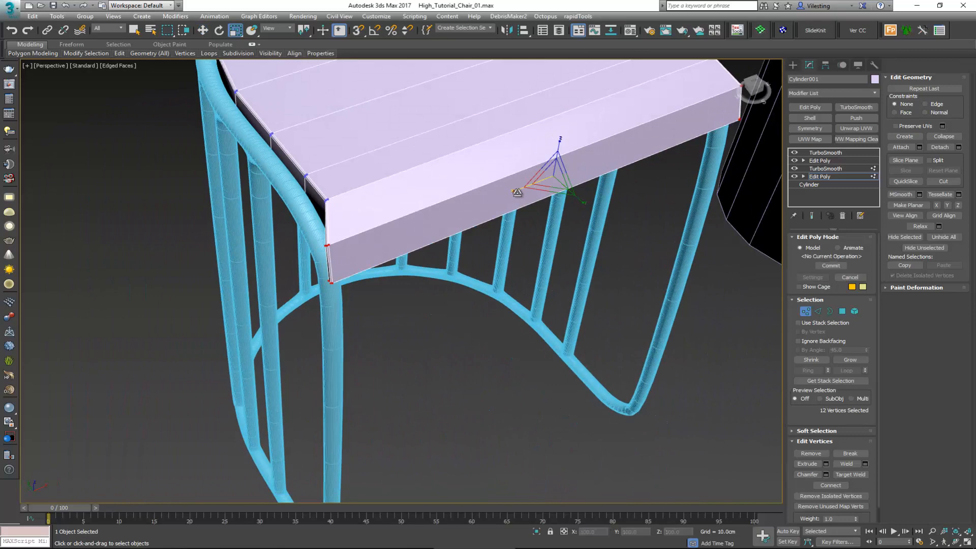
{"action": "key", "text": "ctrl+e"}
{"action": "middle_click_drag", "start_coordinate": [508, 202], "coordinate": [559, 214], "text": "alt"}
{"action": "middle_click_drag", "start_coordinate": [560, 213], "coordinate": [532, 248]}
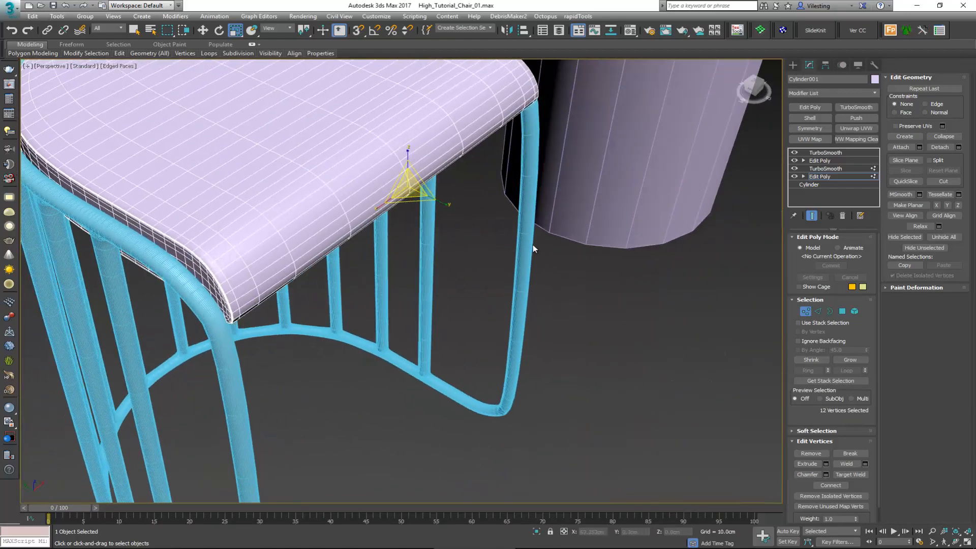
{"action": "left_click", "coordinate": [808, 313]}
{"action": "left_click", "coordinate": [629, 333]}
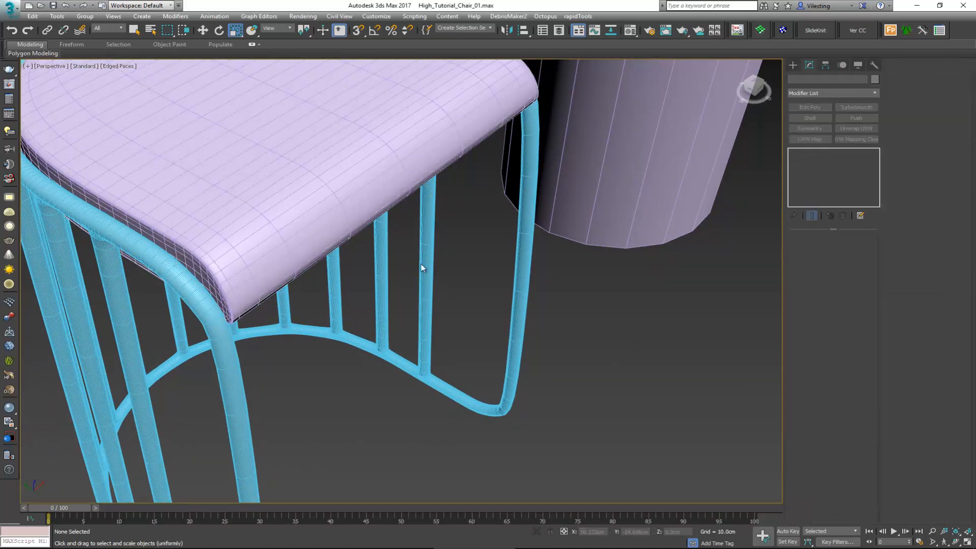
Step: Lower the seat about 0.3 cm along Z so it sits closer within the frame
{"action": "middle_click_drag", "start_coordinate": [341, 206], "coordinate": [375, 292]}
{"action": "key", "text": "F4"}
{"action": "middle_click_drag", "start_coordinate": [348, 258], "coordinate": [373, 264], "text": "alt"}
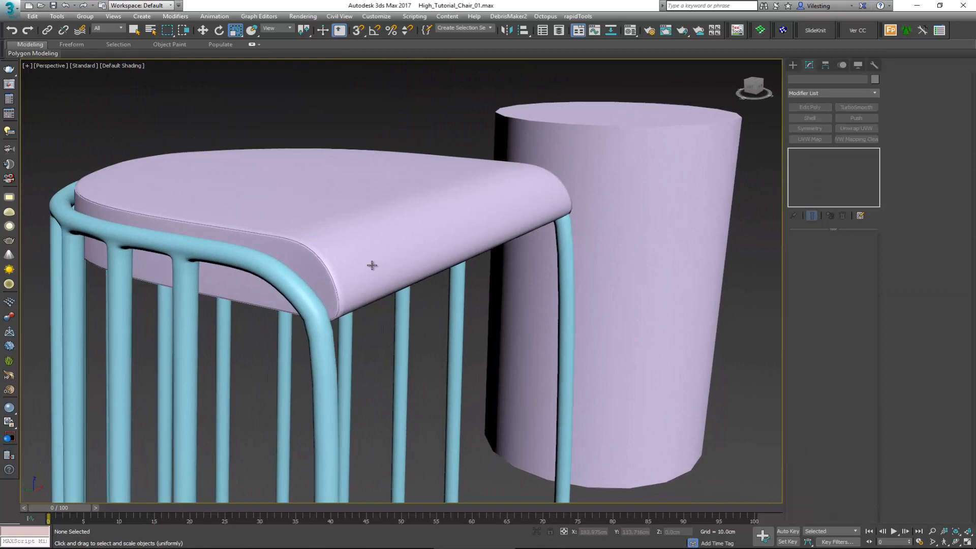
{"action": "left_click", "coordinate": [349, 239]}
{"action": "key", "text": "w"}
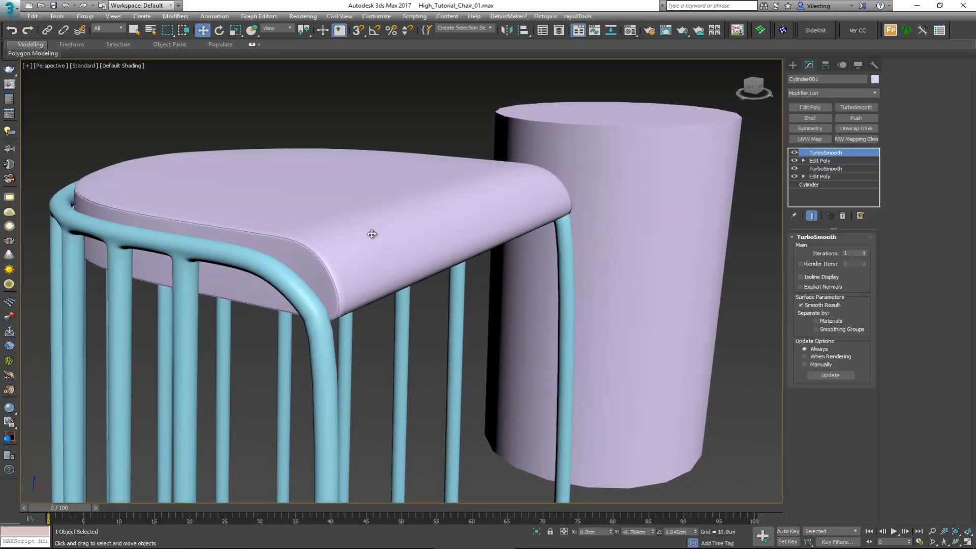
{"action": "scroll", "coordinate": [370, 233], "scroll_direction": "down", "scroll_amount": 10}
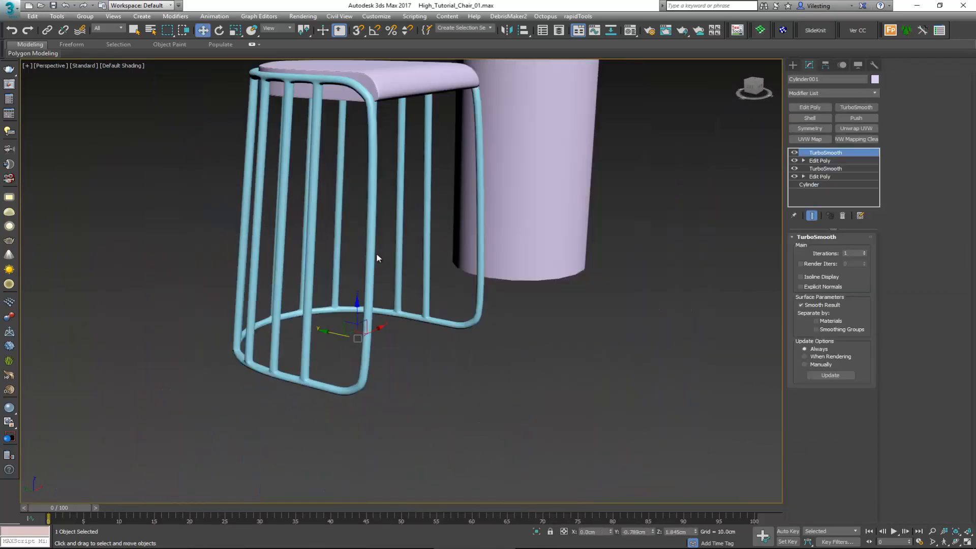
{"action": "left_click_drag", "start_coordinate": [357, 307], "coordinate": [357, 307]}
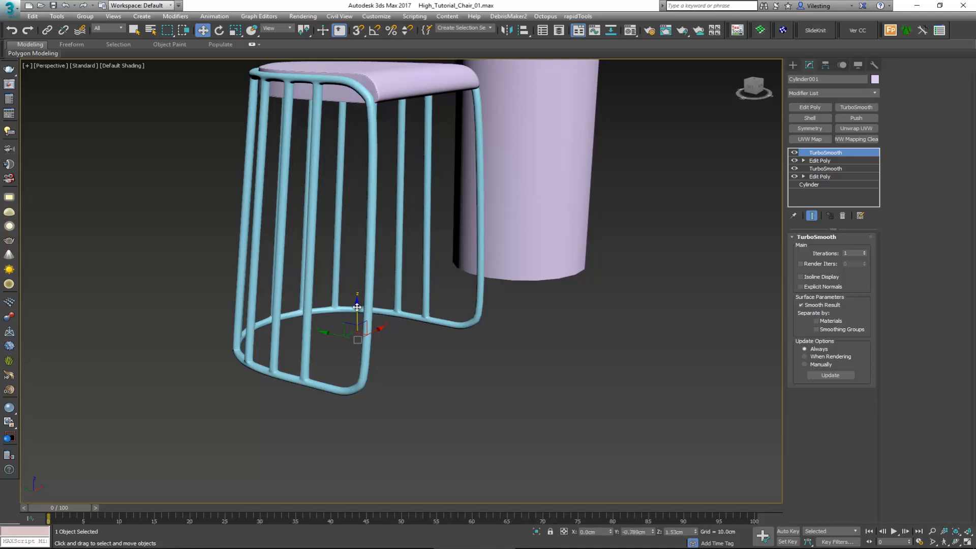
{"action": "left_click", "coordinate": [655, 263]}
Step: Draw a straight horizontal line about 42 cm long just beneath the seat in the Front view, with renderable thickness 2.0 cm
{"action": "middle_click_drag", "start_coordinate": [654, 262], "coordinate": [308, 178], "text": "alt"}
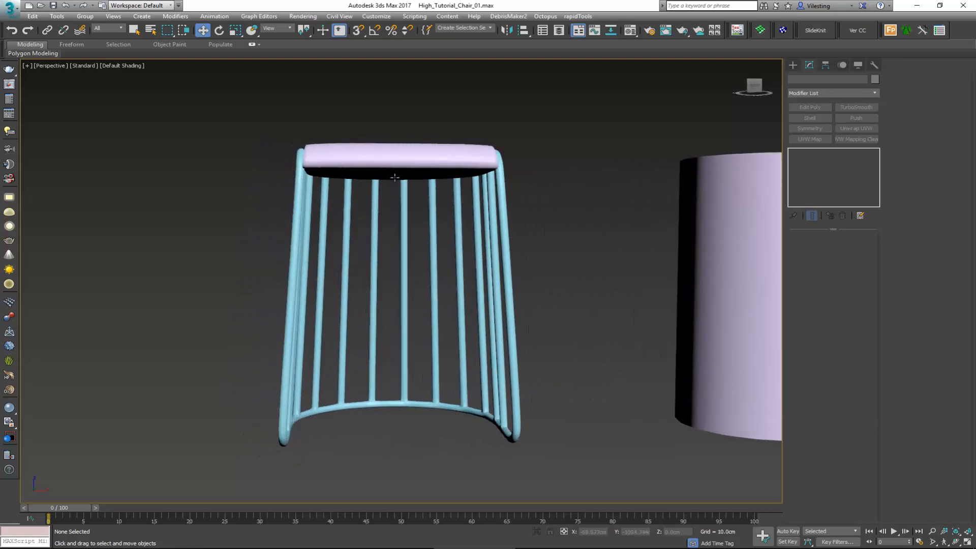
{"action": "middle_click_drag", "start_coordinate": [394, 177], "coordinate": [457, 191], "text": "alt"}
{"action": "scroll", "coordinate": [447, 198], "scroll_direction": "up", "scroll_amount": 3}
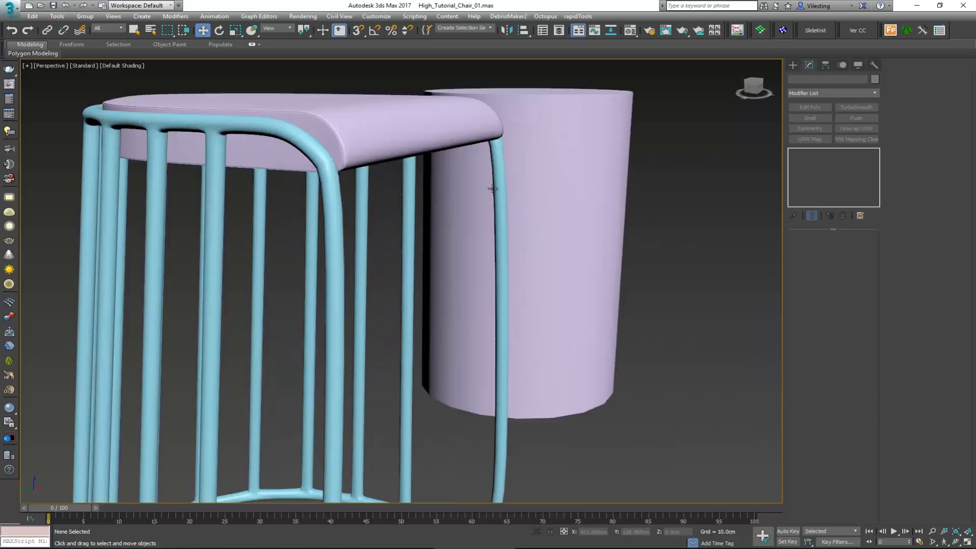
{"action": "key", "text": "alt+w"}
{"action": "scroll", "coordinate": [528, 133], "scroll_direction": "down", "scroll_amount": 2}
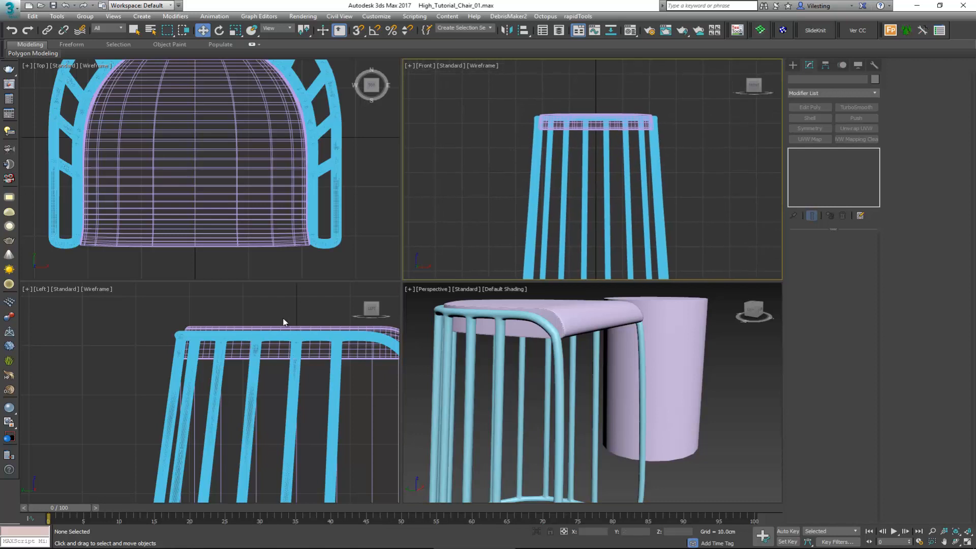
{"action": "key", "text": "alt+w"}
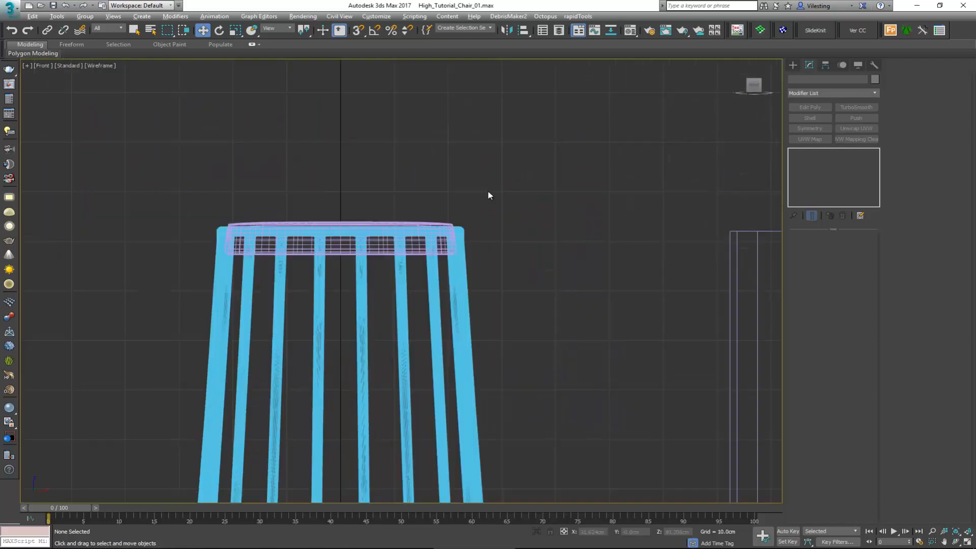
{"action": "right_click", "coordinate": [371, 201]}
{"action": "left_click", "coordinate": [402, 161]}
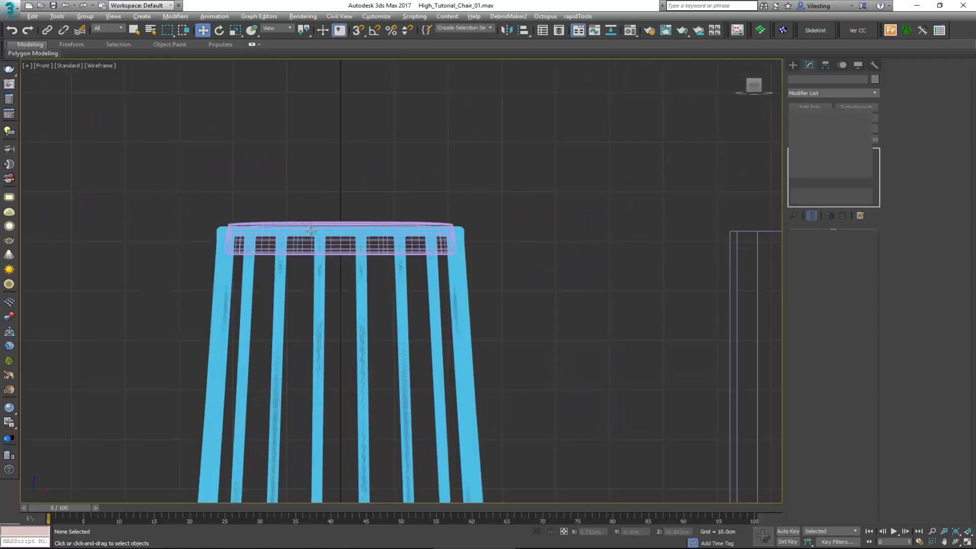
{"action": "left_click", "coordinate": [223, 260]}
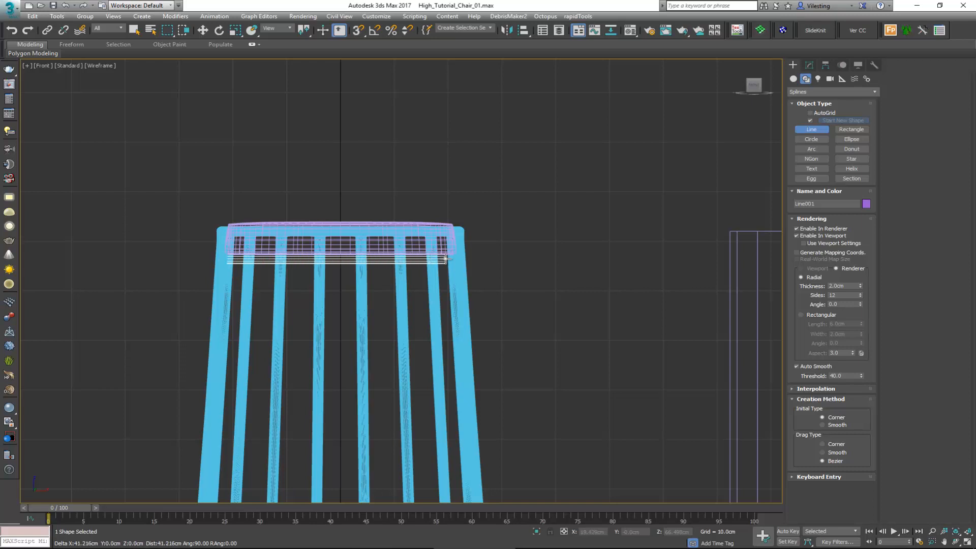
{"action": "left_click", "coordinate": [451, 259]}
{"action": "right_click", "coordinate": [451, 259]}
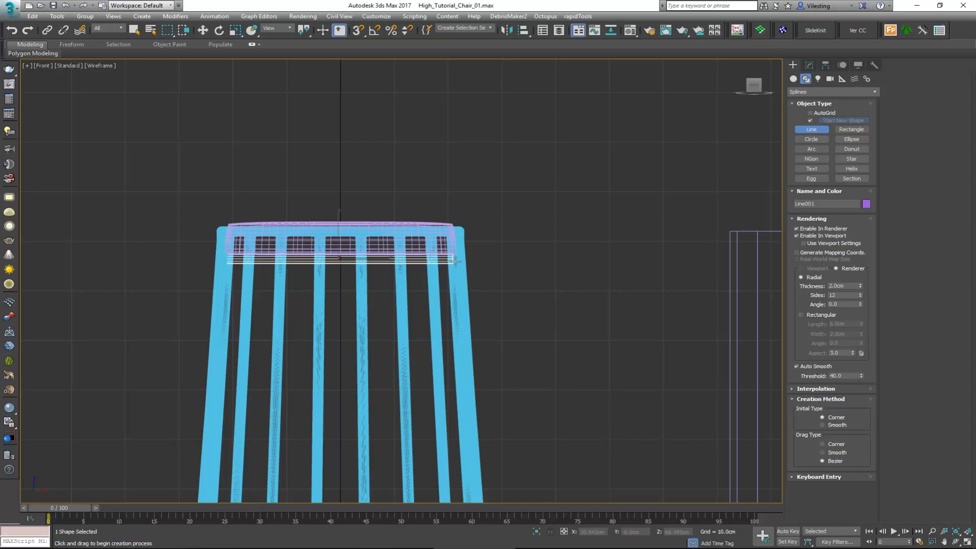
Step: Move the new crossbar along Y beneath the seat toward its curved back
{"action": "key", "text": "alt+w"}
{"action": "right_click", "coordinate": [595, 353]}
{"action": "key", "text": "alt+w"}
{"action": "middle_click_drag", "start_coordinate": [426, 291], "coordinate": [445, 309], "text": "alt"}
{"action": "scroll", "coordinate": [410, 288], "scroll_direction": "up", "scroll_amount": 2}
{"action": "middle_click_drag", "start_coordinate": [305, 217], "coordinate": [403, 226]}
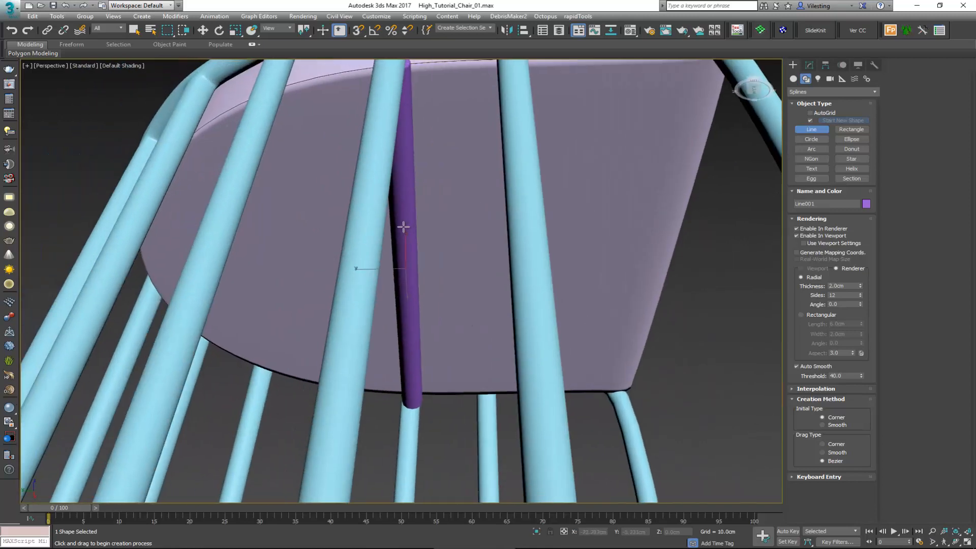
{"action": "scroll", "coordinate": [403, 227], "scroll_direction": "down", "scroll_amount": 2}
{"action": "key", "text": "w"}
{"action": "left_click_drag", "start_coordinate": [385, 256], "coordinate": [319, 256]}
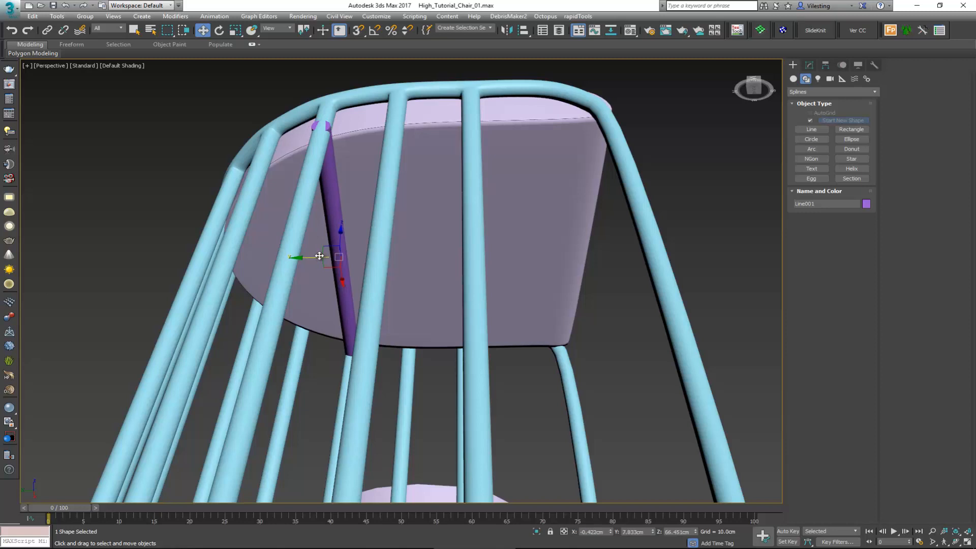
{"action": "mouse_move", "coordinate": [319, 255]}
{"action": "middle_mouse_down", "text": "alt"}
{"action": "mouse_move", "coordinate": [326, 293]}
{"action": "mouse_move", "coordinate": [316, 258]}
{"action": "middle_mouse_up", "text": "alt"}
Step: Make one copy of the rear crossbar, shifted forward along Y to about -7.4 cm under the seat
{"action": "mouse_move", "coordinate": [316, 258]}
{"action": "left_mouse_down"}
{"action": "mouse_move", "coordinate": [259, 258]}
{"action": "mouse_move", "coordinate": [442, 252]}
{"action": "left_mouse_up"}
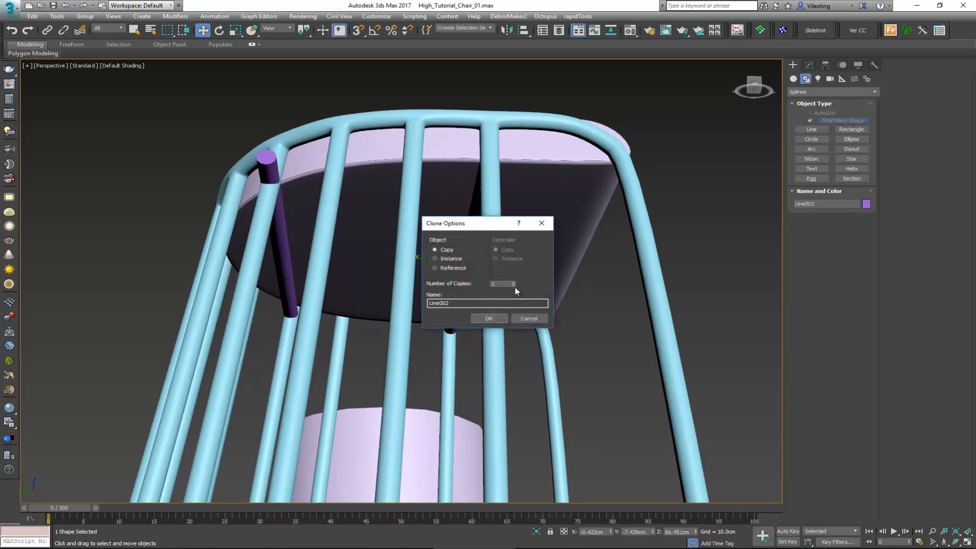
{"action": "left_click", "coordinate": [491, 318]}
{"action": "mouse_move", "coordinate": [499, 285]}
{"action": "middle_mouse_down", "text": "alt"}
{"action": "mouse_move", "coordinate": [426, 272]}
{"action": "mouse_move", "coordinate": [438, 327]}
{"action": "middle_mouse_up", "text": "alt"}
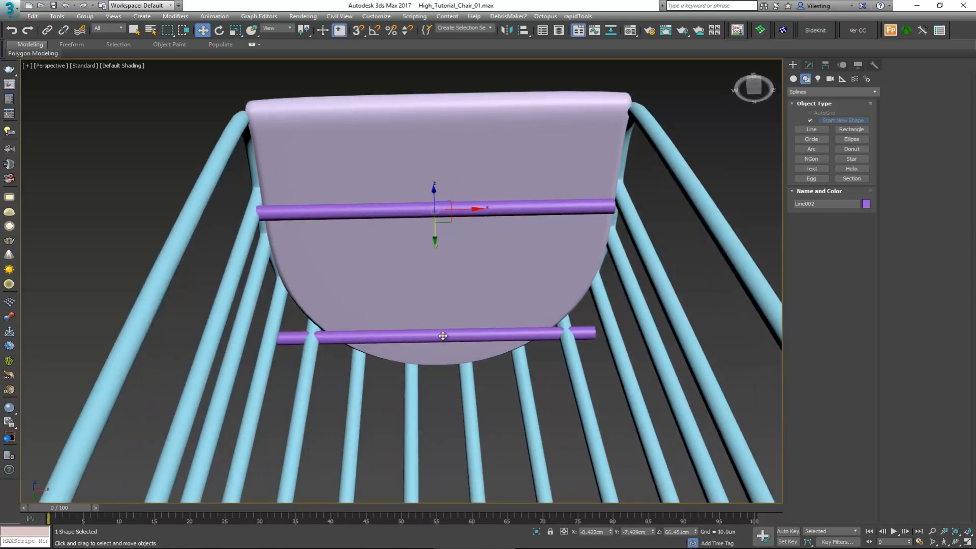
Step: Shorten the rear crossbar along X so it spans the narrower curved back of the seat
{"action": "left_click", "coordinate": [442, 336], "text": "ctrl"}
{"action": "key", "text": "r"}
{"action": "left_click_drag", "start_coordinate": [478, 278], "coordinate": [478, 277]}
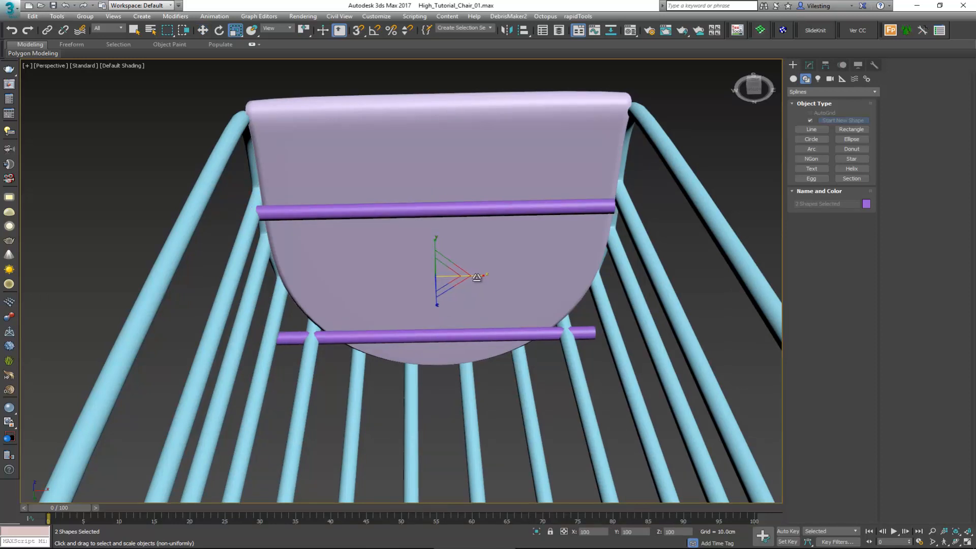
{"action": "left_click", "coordinate": [452, 336]}
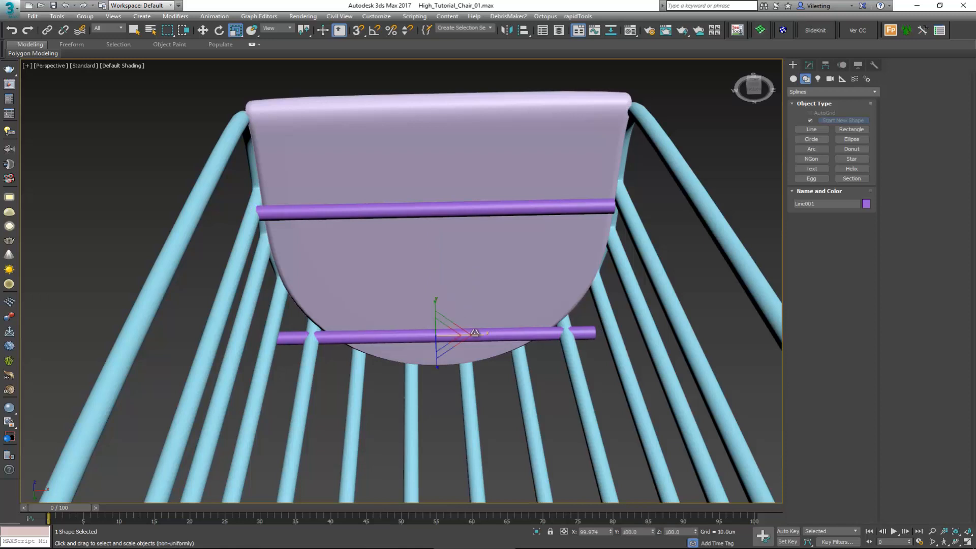
{"action": "left_click_drag", "start_coordinate": [476, 333], "coordinate": [460, 335]}
{"action": "key", "text": "w"}
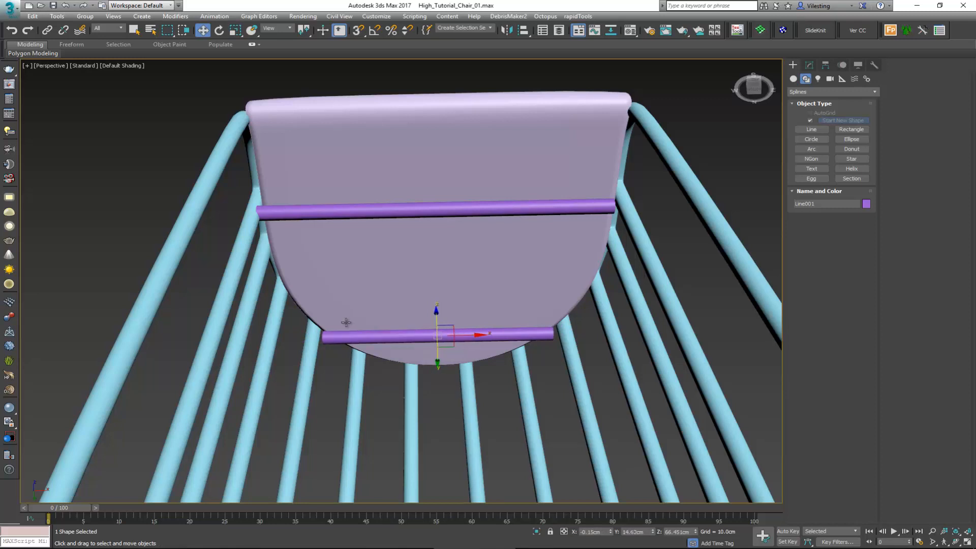
Step: Copy the longer crossbar downward and forward to about Y -22.1 cm, Z 20.3 cm as a footrest bar between the front legs
{"action": "left_click", "coordinate": [273, 216], "text": "ctrl"}
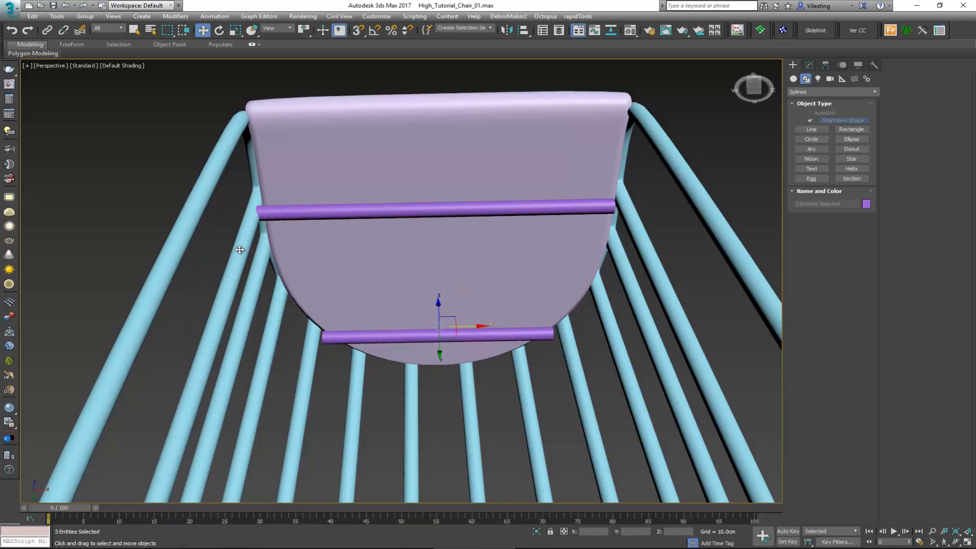
{"action": "scroll", "coordinate": [310, 273], "scroll_direction": "down", "scroll_amount": 3}
{"action": "left_click", "coordinate": [367, 237]}
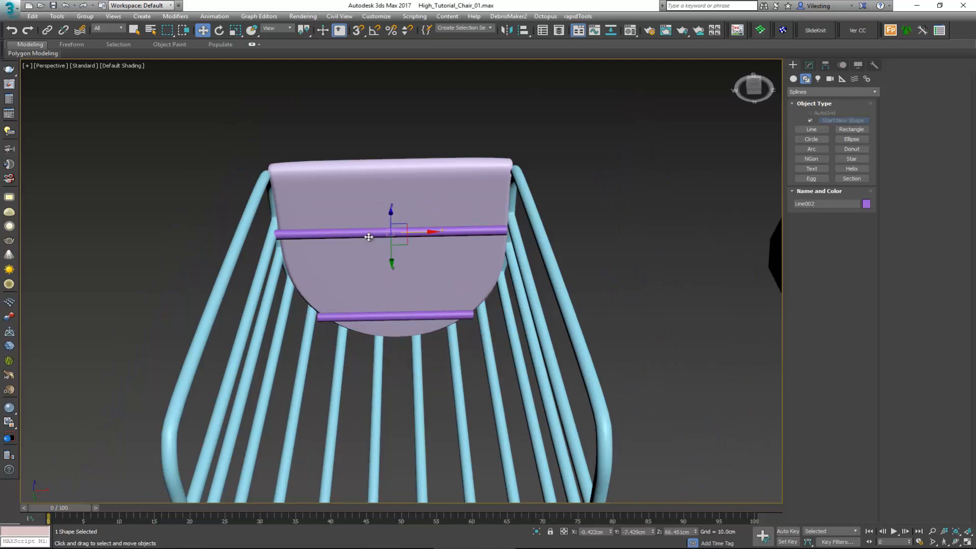
{"action": "middle_click_drag", "start_coordinate": [383, 251], "coordinate": [427, 235], "text": "alt"}
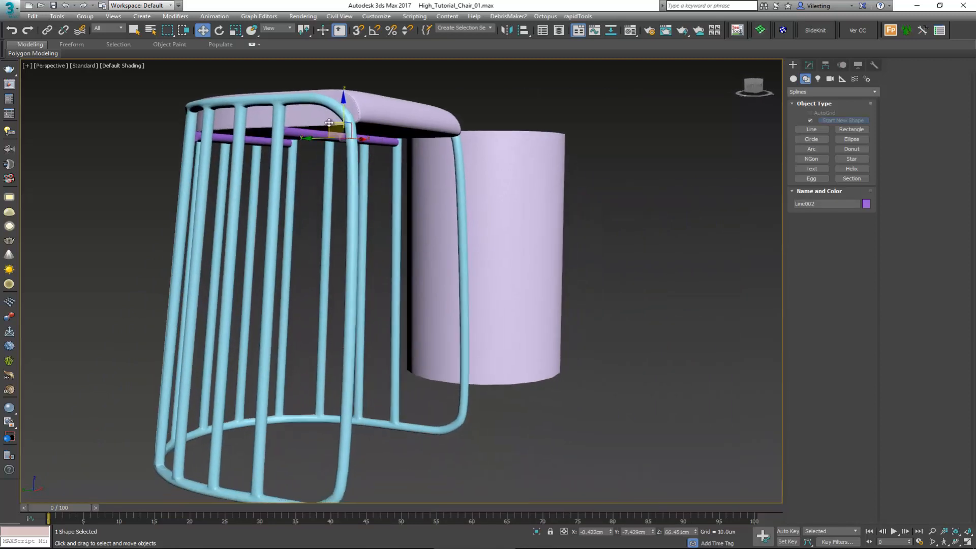
{"action": "mouse_move", "coordinate": [343, 139]}
{"action": "left_mouse_down", "text": "shift"}
{"action": "mouse_move", "coordinate": [359, 235]}
{"action": "mouse_move", "coordinate": [396, 348]}
{"action": "mouse_move", "coordinate": [394, 382]}
{"action": "mouse_move", "coordinate": [401, 356]}
{"action": "left_mouse_up", "text": "shift"}
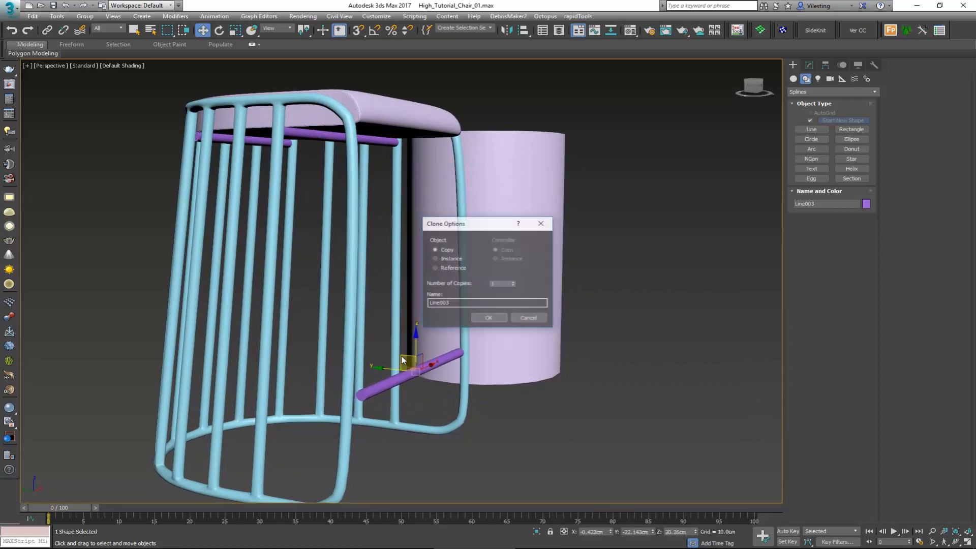
{"action": "left_click", "coordinate": [493, 316]}
Step: Align the footrest bar with the front legs along Y in the Left view
{"action": "key", "text": "alt+w"}
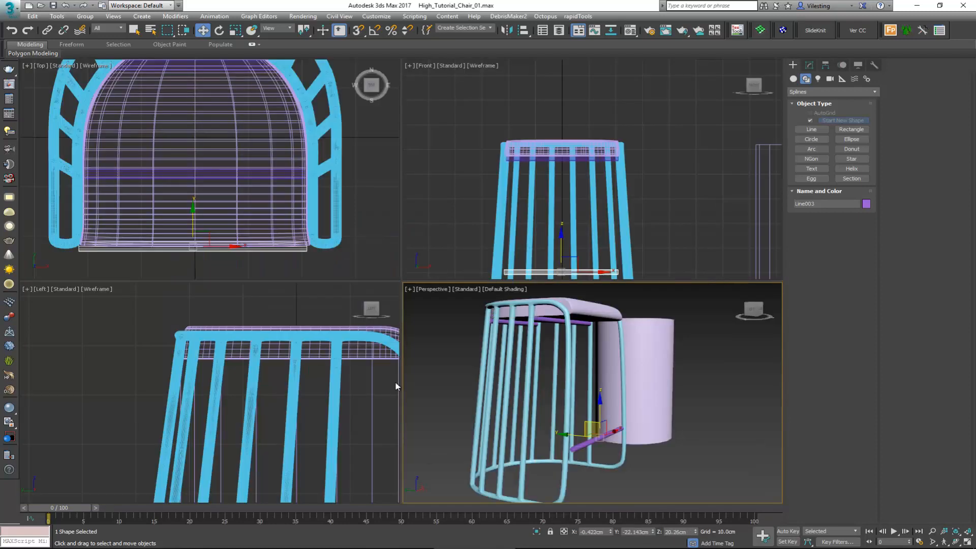
{"action": "middle_click_drag", "start_coordinate": [382, 370], "coordinate": [287, 289]}
{"action": "scroll", "coordinate": [298, 329], "scroll_direction": "down", "scroll_amount": 3}
{"action": "key", "text": "alt+w"}
{"action": "middle_click_drag", "start_coordinate": [542, 456], "coordinate": [520, 363]}
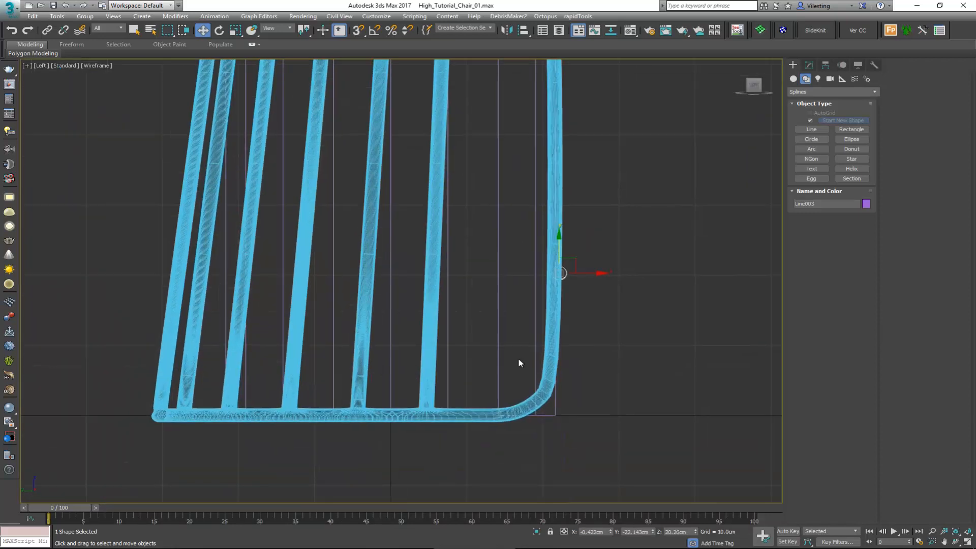
{"action": "scroll", "coordinate": [580, 288], "scroll_direction": "up", "scroll_amount": 5}
{"action": "left_click_drag", "start_coordinate": [604, 216], "coordinate": [590, 214]}
Step: Isolate the three crossbars together with the stool frame, hiding the seat and the other cylinder
{"action": "key", "text": "alt+w"}
{"action": "middle_click_drag", "start_coordinate": [619, 375], "coordinate": [621, 408]}
{"action": "key", "text": "alt+w"}
{"action": "middle_click_drag", "start_coordinate": [373, 308], "coordinate": [388, 228]}
{"action": "middle_click_drag", "start_coordinate": [389, 229], "coordinate": [340, 184], "text": "alt"}
{"action": "left_click", "coordinate": [360, 159], "text": "ctrl"}
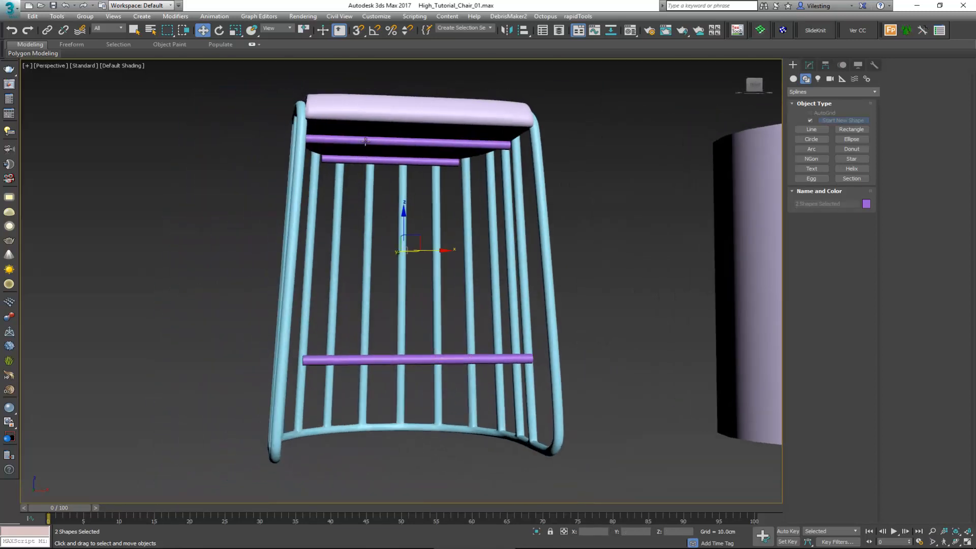
{"action": "left_click", "coordinate": [365, 141], "text": "ctrl"}
{"action": "key", "text": "F4"}
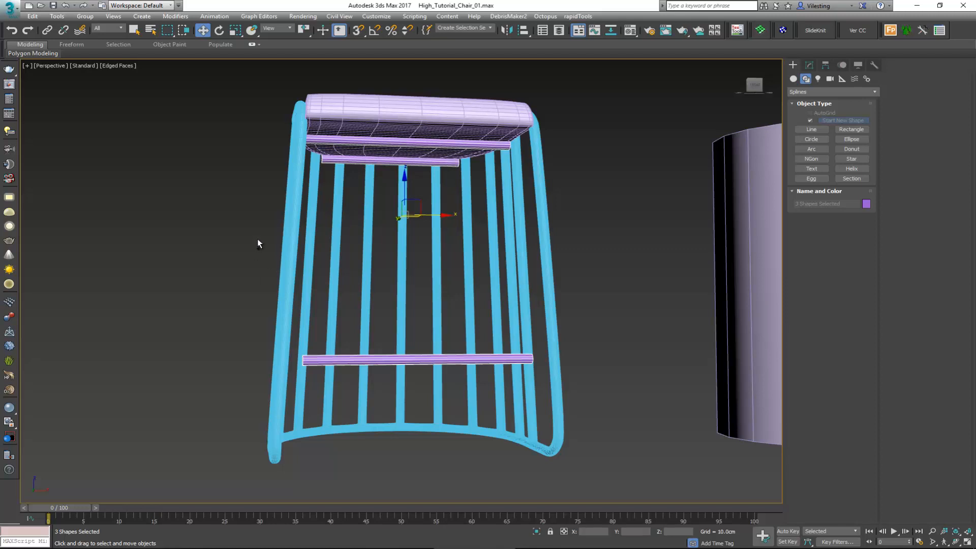
{"action": "left_click", "coordinate": [287, 300], "text": "ctrl"}
{"action": "key", "text": "alt+q"}
{"action": "left_click", "coordinate": [663, 214]}
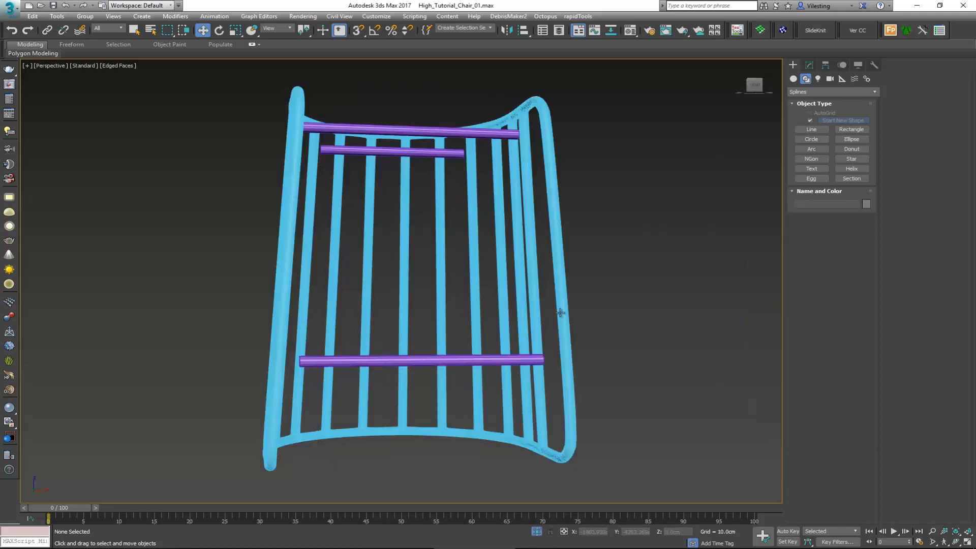
Step: Delete the TurboSmooth modifier from the stool frame, keeping its Edit Poly modifier
{"action": "left_click", "coordinate": [559, 309]}
{"action": "left_click", "coordinate": [809, 65]}
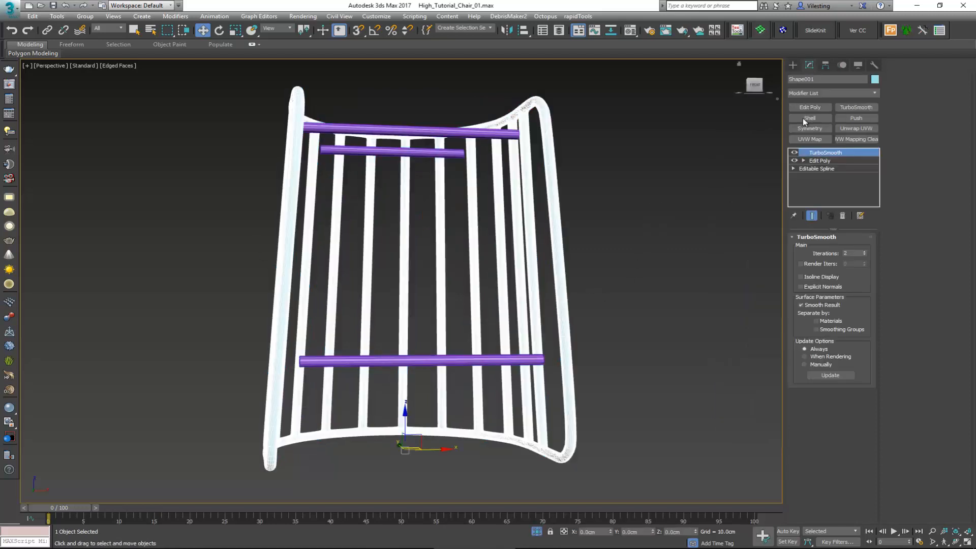
{"action": "left_click", "coordinate": [794, 152]}
{"action": "left_click", "coordinate": [842, 216]}
{"action": "middle_click_drag", "start_coordinate": [552, 205], "coordinate": [613, 218], "text": "alt"}
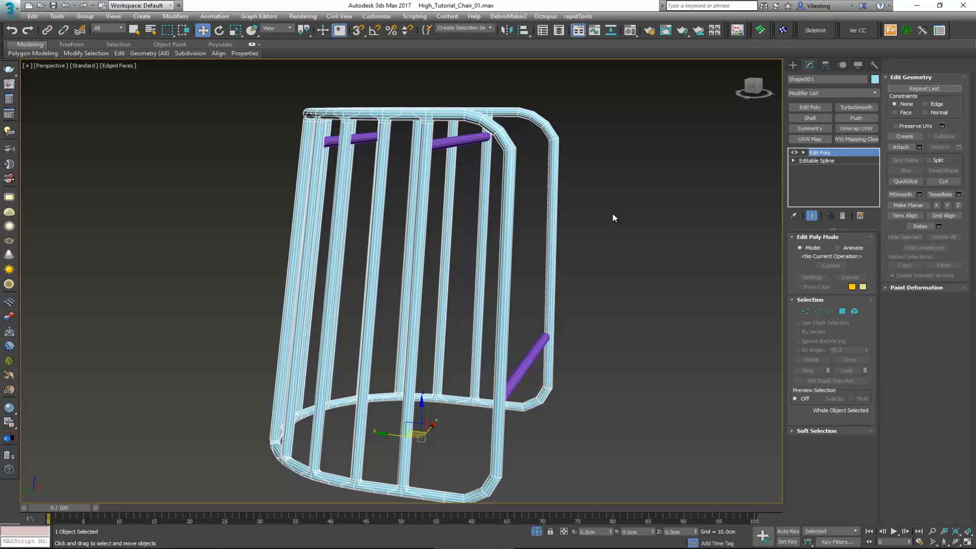
Step: Connect the long edges of all the frame's vertical bars with 5 segments
{"action": "middle_click_drag", "start_coordinate": [417, 248], "coordinate": [458, 209], "text": "alt"}
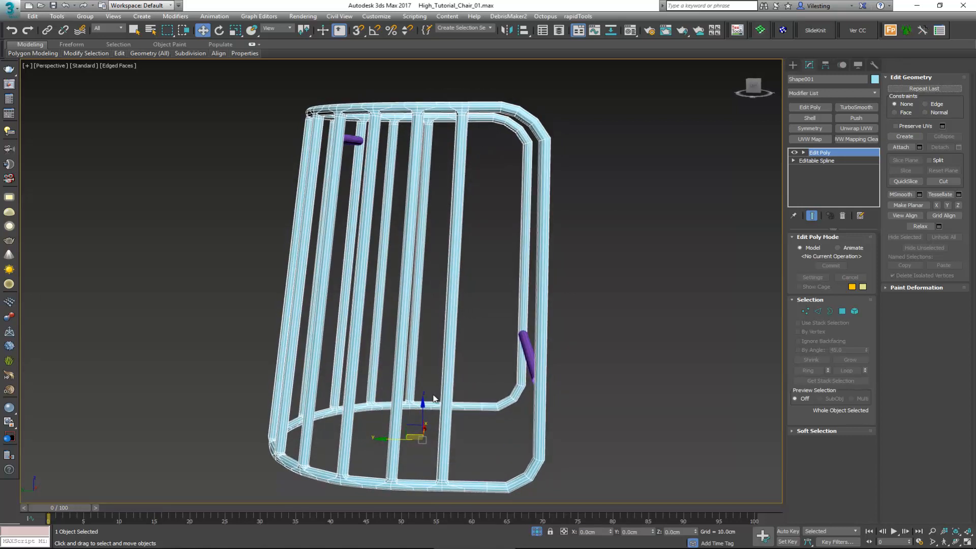
{"action": "key", "text": "2"}
{"action": "left_click_drag", "start_coordinate": [597, 250], "coordinate": [182, 249]}
{"action": "left_click", "coordinate": [959, 132]}
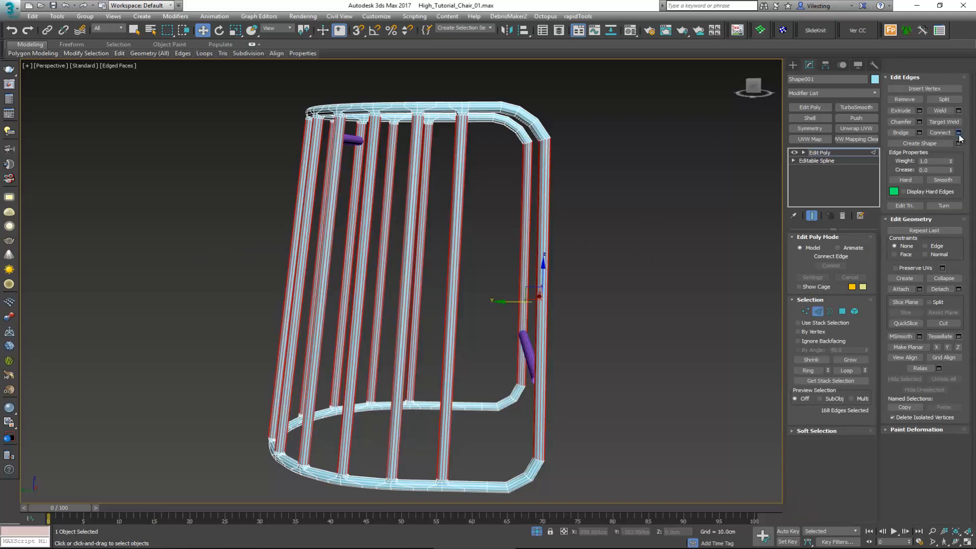
{"action": "left_click", "coordinate": [408, 285]}
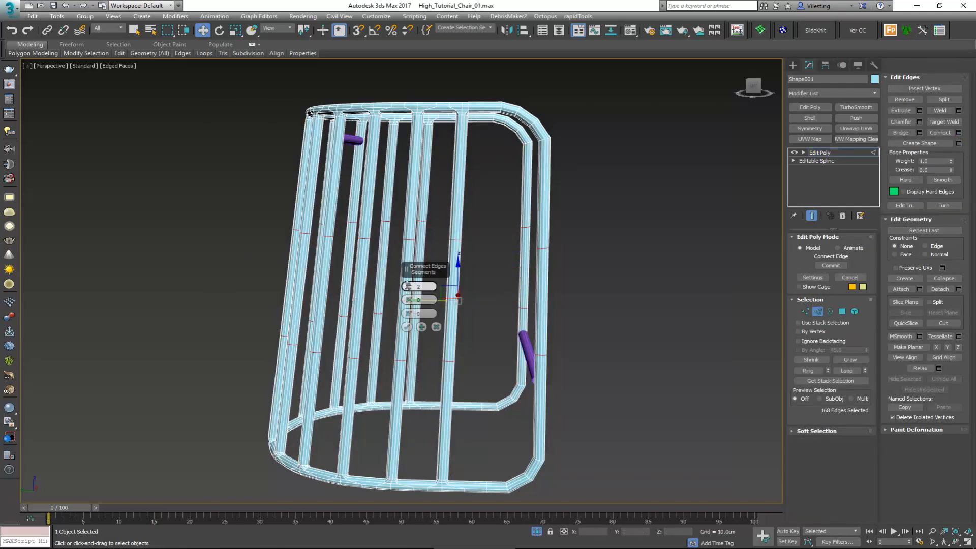
{"action": "left_click", "coordinate": [407, 285]}
{"action": "left_click", "coordinate": [407, 285]}
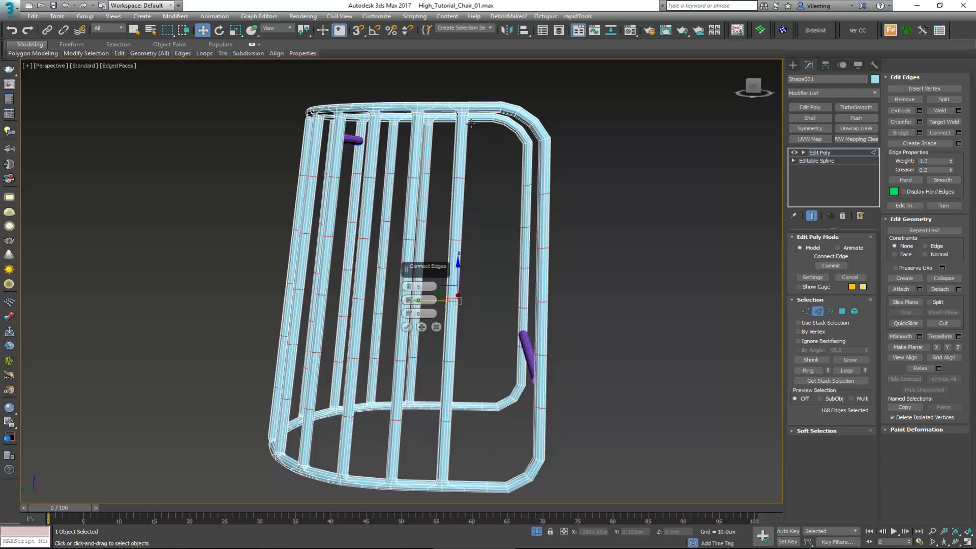
{"action": "left_click", "coordinate": [406, 327]}
Step: Insert an edge loop with SwiftLoop on each of the two posts beside the left ends of the seat crossbars
{"action": "scroll", "coordinate": [416, 119], "scroll_direction": "up", "scroll_amount": 3}
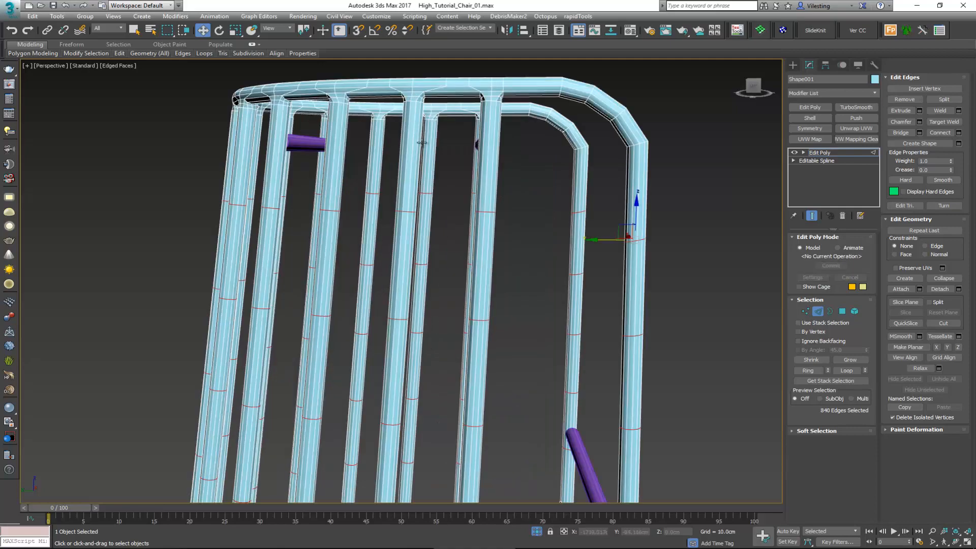
{"action": "middle_click_drag", "start_coordinate": [422, 142], "coordinate": [398, 170], "text": "alt"}
{"action": "scroll", "coordinate": [266, 121], "scroll_direction": "up", "scroll_amount": 6}
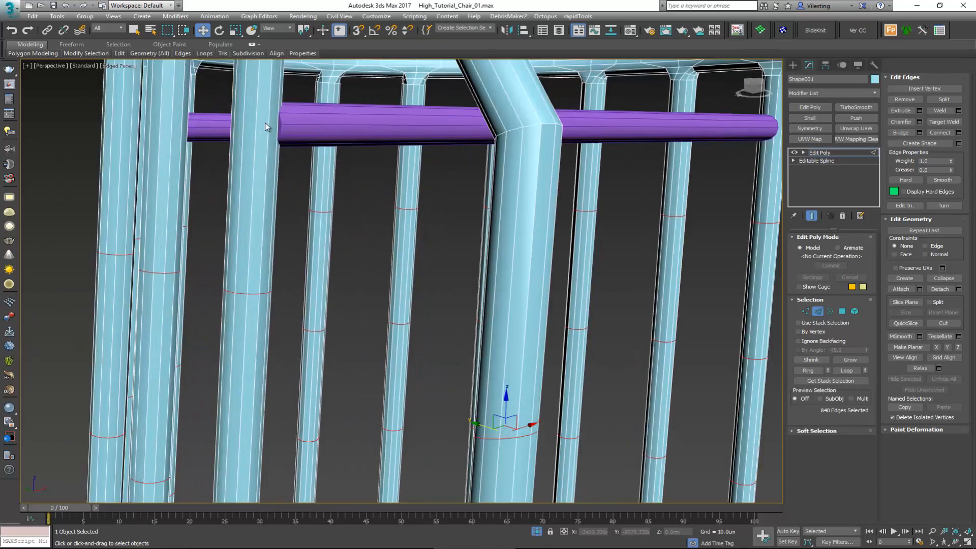
{"action": "key", "text": "alt+1"}
{"action": "scroll", "coordinate": [261, 120], "scroll_direction": "down", "scroll_amount": 6}
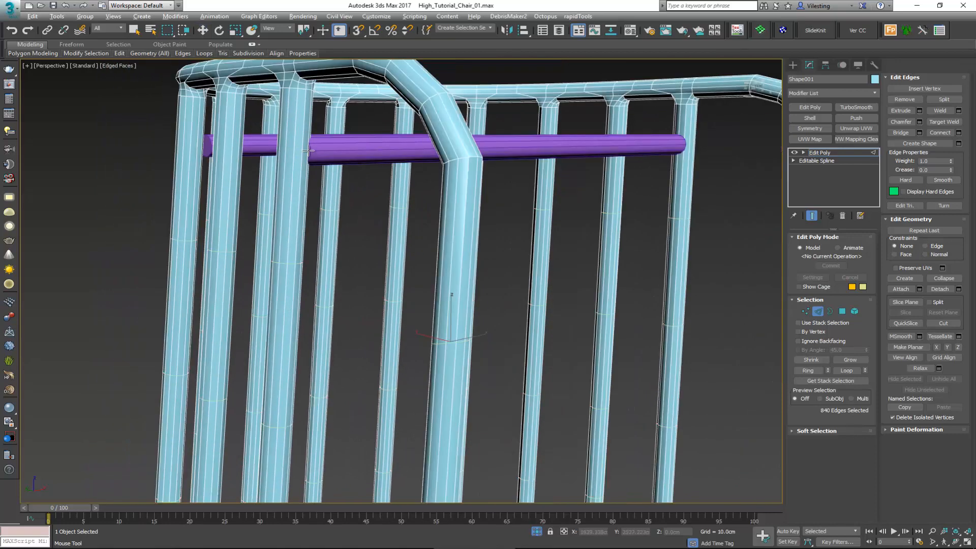
{"action": "middle_click_drag", "start_coordinate": [308, 152], "coordinate": [77, 181], "text": "alt"}
{"action": "left_click", "coordinate": [294, 195]}
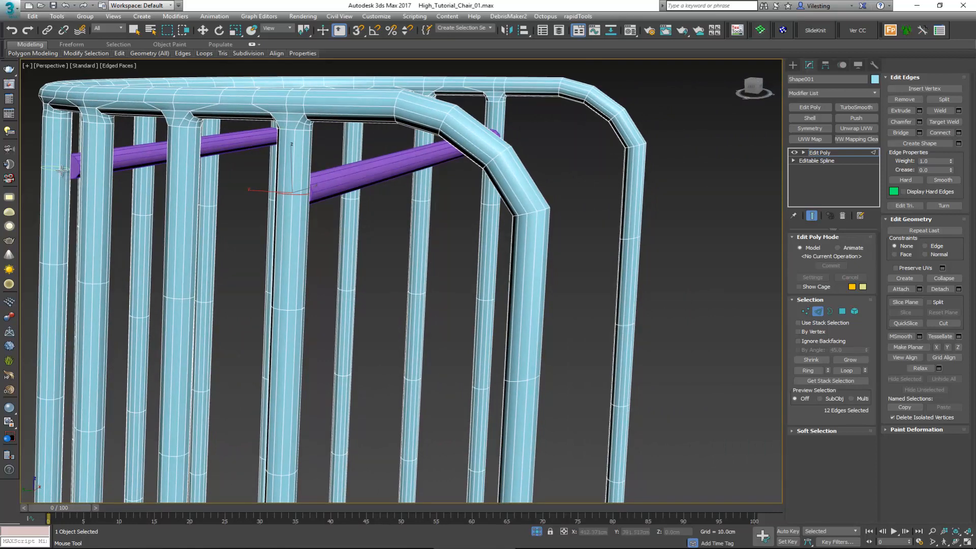
{"action": "left_click", "coordinate": [61, 171]}
{"action": "key", "text": "w"}
Step: Turn on vertex snapping and set the frame's Edit Poly constraint to Edge
{"action": "middle_click_drag", "start_coordinate": [163, 159], "coordinate": [307, 166], "text": "alt"}
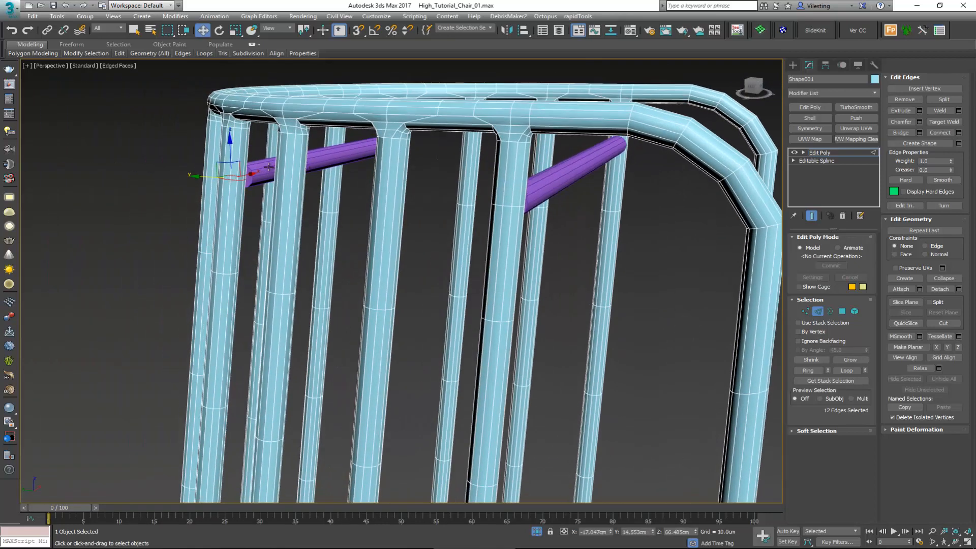
{"action": "scroll", "coordinate": [268, 166], "scroll_direction": "up", "scroll_amount": 3}
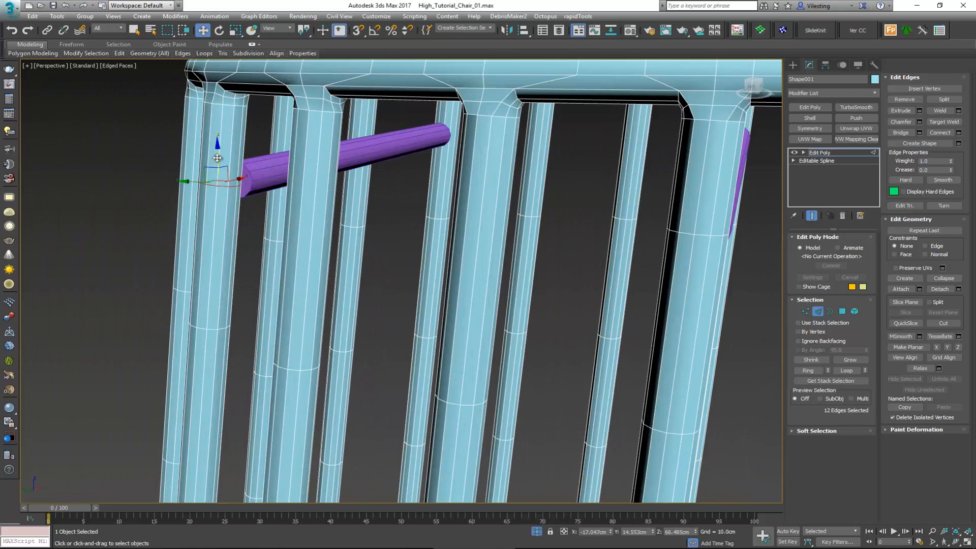
{"action": "left_click_drag", "start_coordinate": [217, 158], "coordinate": [255, 180]}
{"action": "key", "text": "s"}
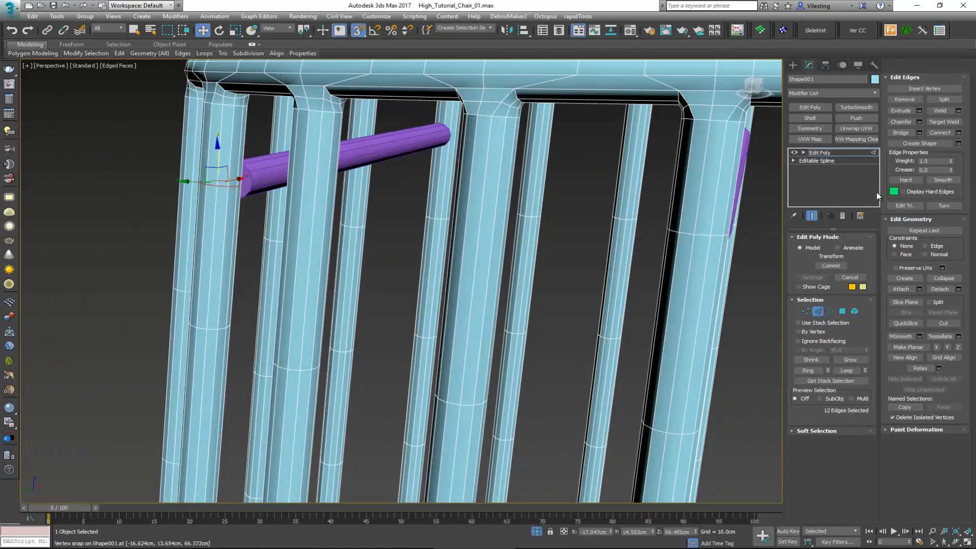
{"action": "left_click", "coordinate": [940, 247]}
{"action": "scroll", "coordinate": [248, 182], "scroll_direction": "up", "scroll_amount": 5}
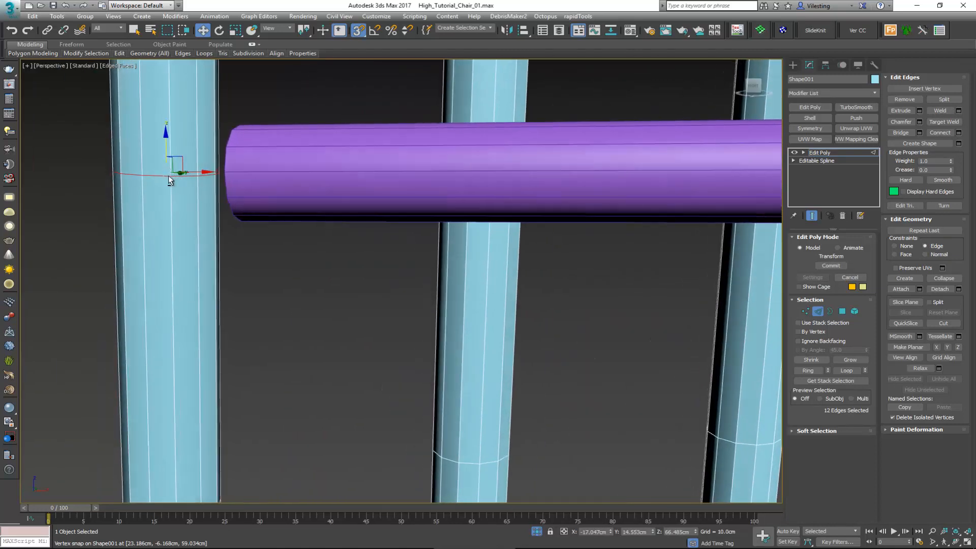
{"action": "middle_click_drag", "start_coordinate": [169, 176], "coordinate": [181, 150], "text": "alt"}
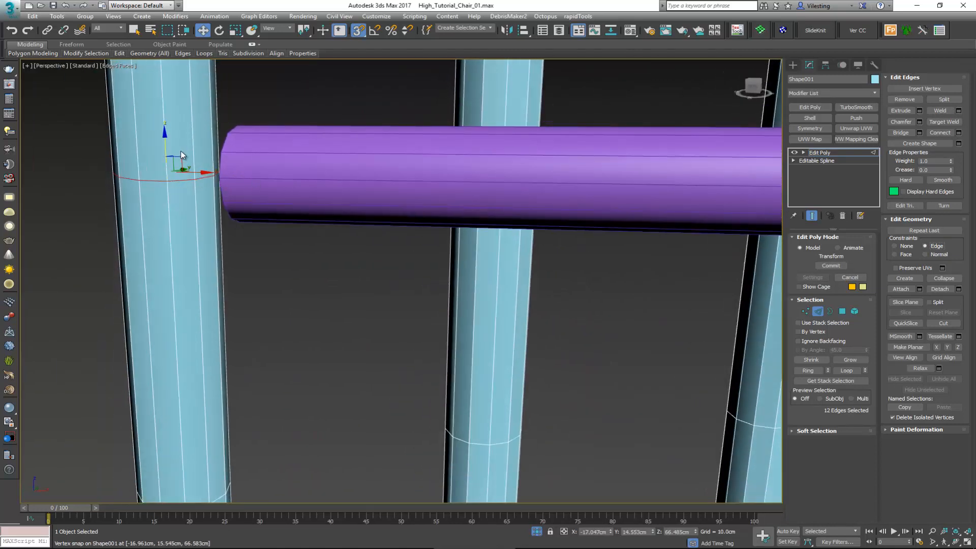
{"action": "left_click", "coordinate": [820, 313]}
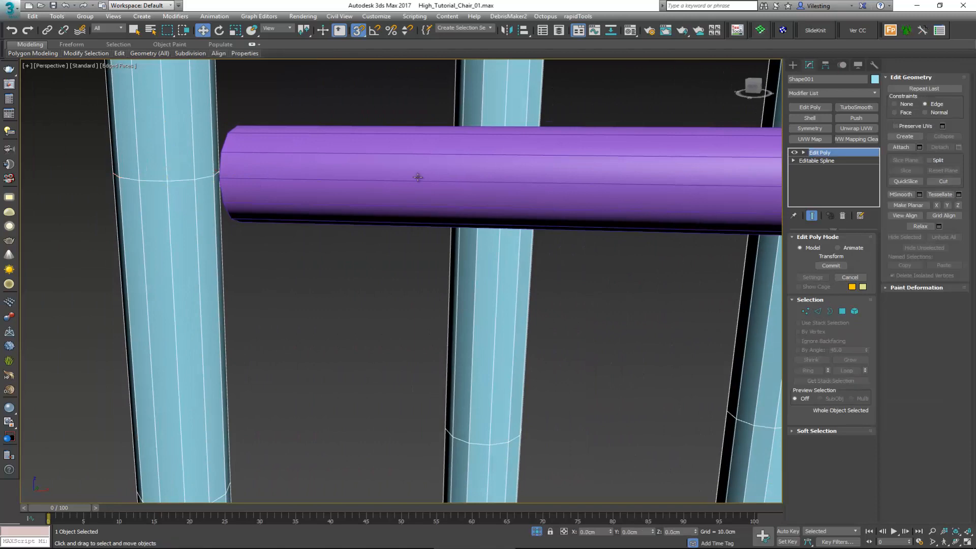
{"action": "scroll", "coordinate": [416, 177], "scroll_direction": "down", "scroll_amount": 5}
{"action": "left_click", "coordinate": [460, 170]}
{"action": "scroll", "coordinate": [465, 172], "scroll_direction": "down", "scroll_amount": 3}
{"action": "left_click", "coordinate": [471, 191], "text": "ctrl"}
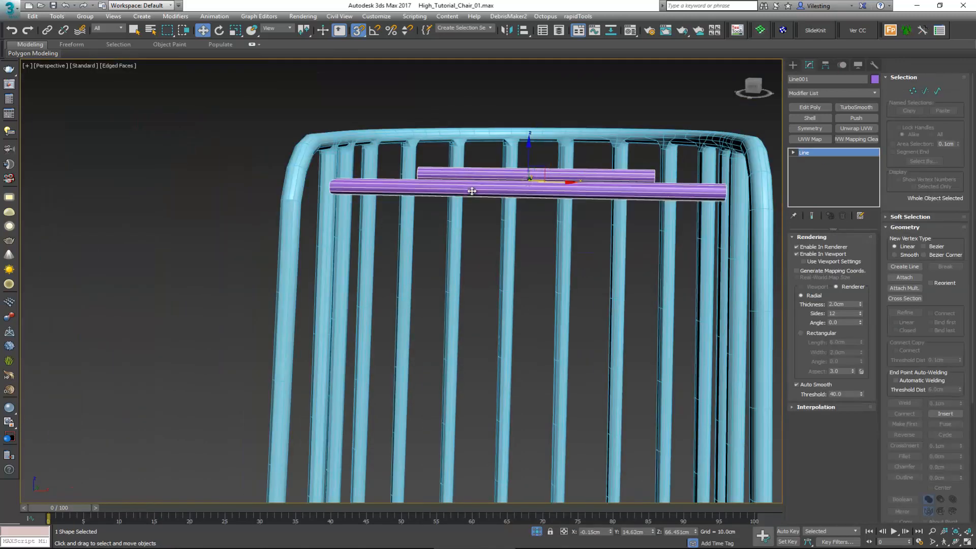
{"action": "middle_click_drag", "start_coordinate": [470, 191], "coordinate": [471, 136]}
{"action": "scroll", "coordinate": [471, 136], "scroll_direction": "down", "scroll_amount": 3}
{"action": "left_click", "coordinate": [480, 401], "text": "ctrl"}
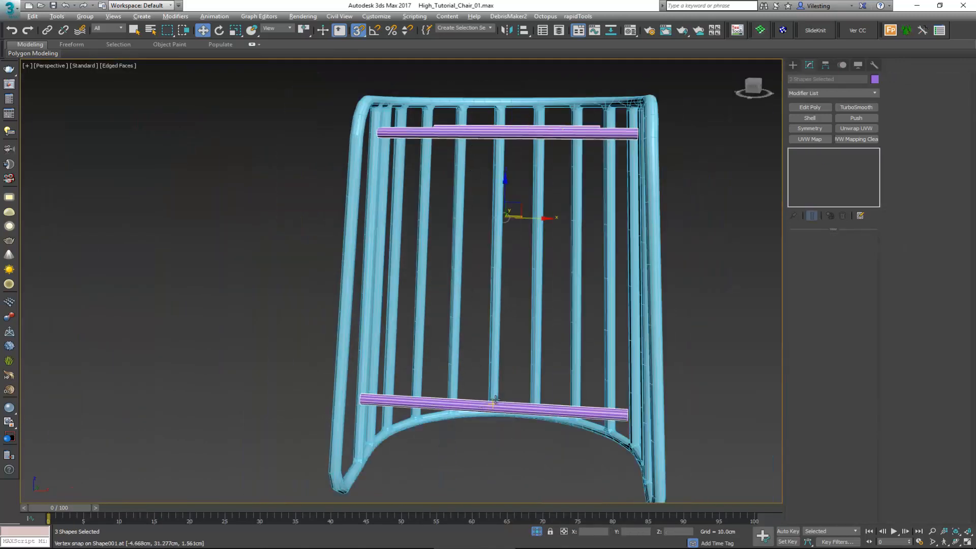
{"action": "middle_click_drag", "start_coordinate": [495, 400], "coordinate": [507, 481], "text": "alt"}
Step: Add an Edit Poly modifier to the footrest bar and attach both seat crossbars to it
{"action": "left_click", "coordinate": [481, 397]}
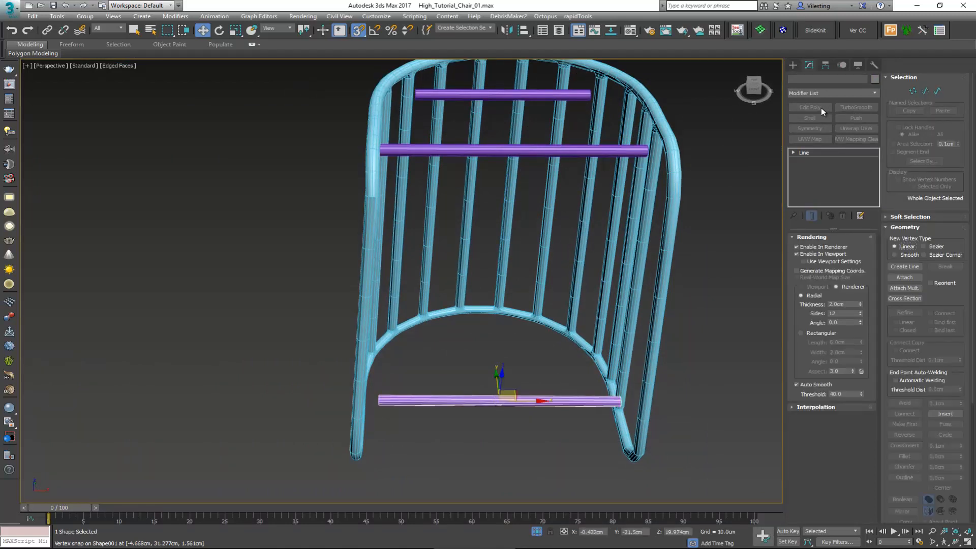
{"action": "left_click", "coordinate": [821, 107]}
{"action": "middle_click_drag", "start_coordinate": [519, 170], "coordinate": [503, 203], "text": "alt"}
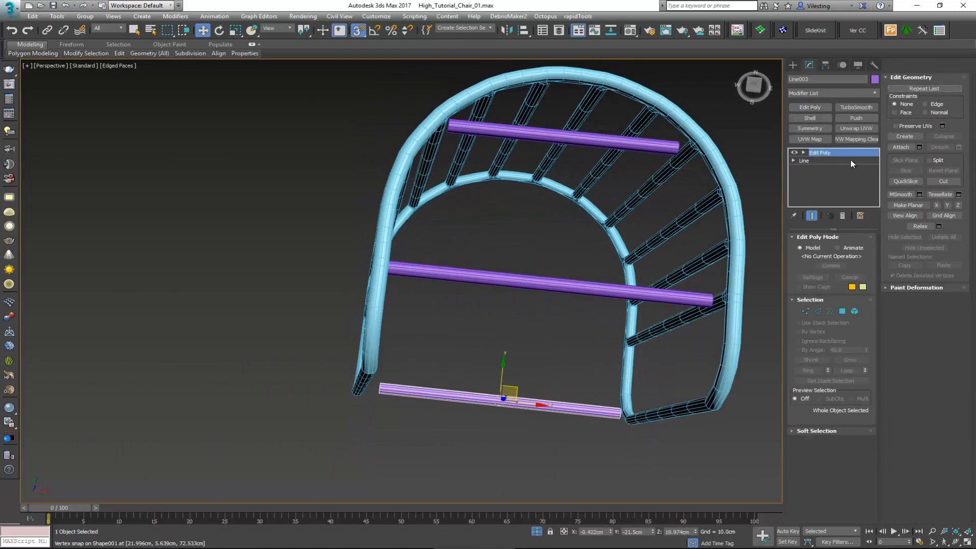
{"action": "left_click", "coordinate": [900, 148]}
{"action": "left_click", "coordinate": [541, 141]}
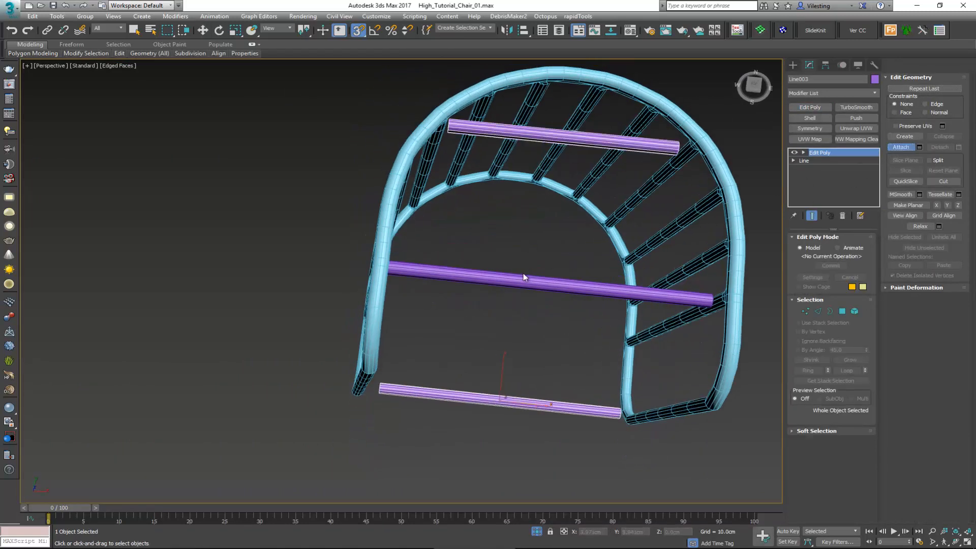
{"action": "left_click", "coordinate": [521, 278]}
{"action": "key", "text": "w"}
Step: Slide the edge loop on the left post beside the shorter crossbar to the crossbar's mid-height, snapping to its end vertex
{"action": "middle_click_drag", "start_coordinate": [554, 261], "coordinate": [406, 302]}
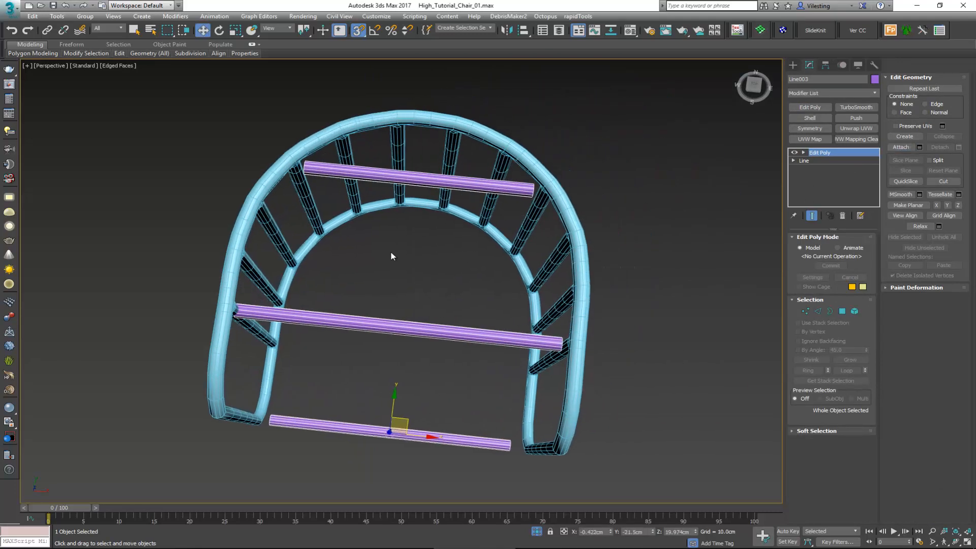
{"action": "scroll", "coordinate": [324, 202], "scroll_direction": "up", "scroll_amount": 4}
{"action": "middle_click_drag", "start_coordinate": [326, 196], "coordinate": [272, 163], "text": "alt"}
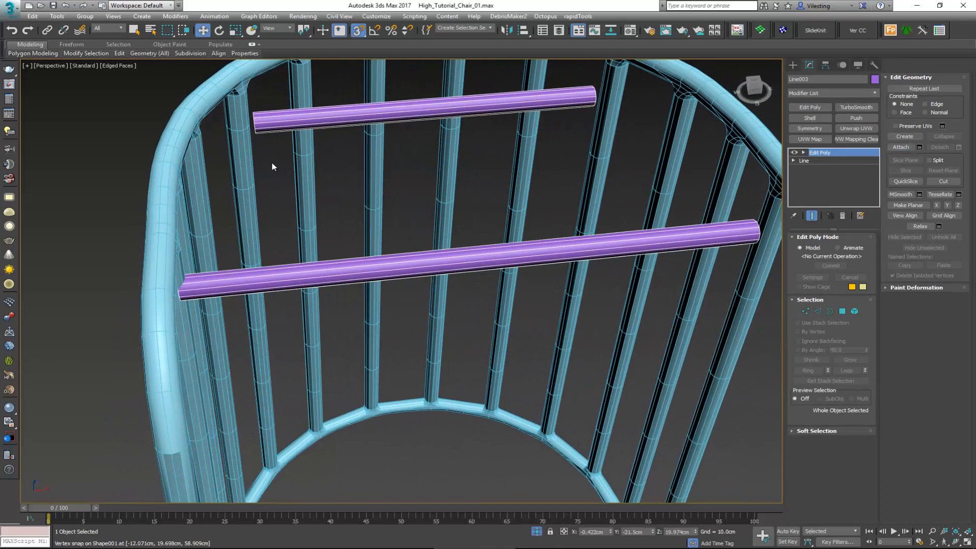
{"action": "left_click", "coordinate": [251, 157]}
{"action": "scroll", "coordinate": [251, 126], "scroll_direction": "up", "scroll_amount": 4}
{"action": "key", "text": "2"}
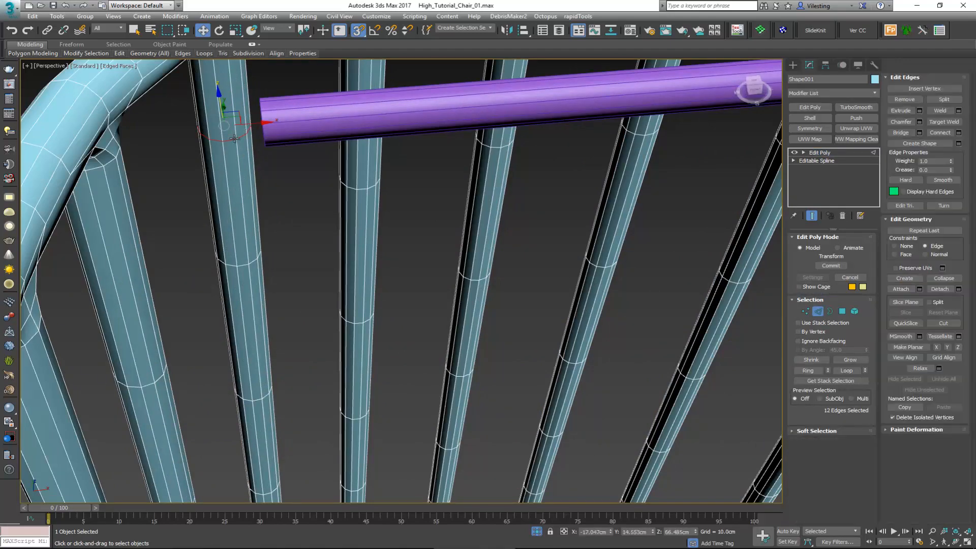
{"action": "left_click_drag", "start_coordinate": [221, 102], "coordinate": [261, 120]}
{"action": "middle_click_drag", "start_coordinate": [262, 121], "coordinate": [315, 97], "text": "alt"}
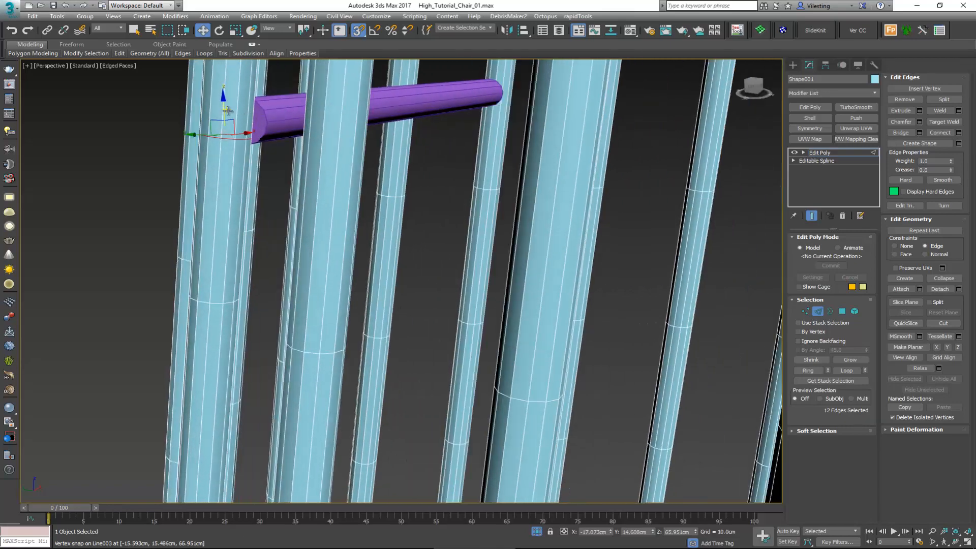
{"action": "left_click_drag", "start_coordinate": [243, 110], "coordinate": [269, 120]}
Step: Insert an edge loop on the post at the shorter crossbar's other end and snap it to Z 66.451 cm
{"action": "middle_click_drag", "start_coordinate": [268, 126], "coordinate": [249, 168], "text": "alt"}
{"action": "scroll", "coordinate": [390, 188], "scroll_direction": "down", "scroll_amount": 2}
{"action": "key", "text": "alt+1"}
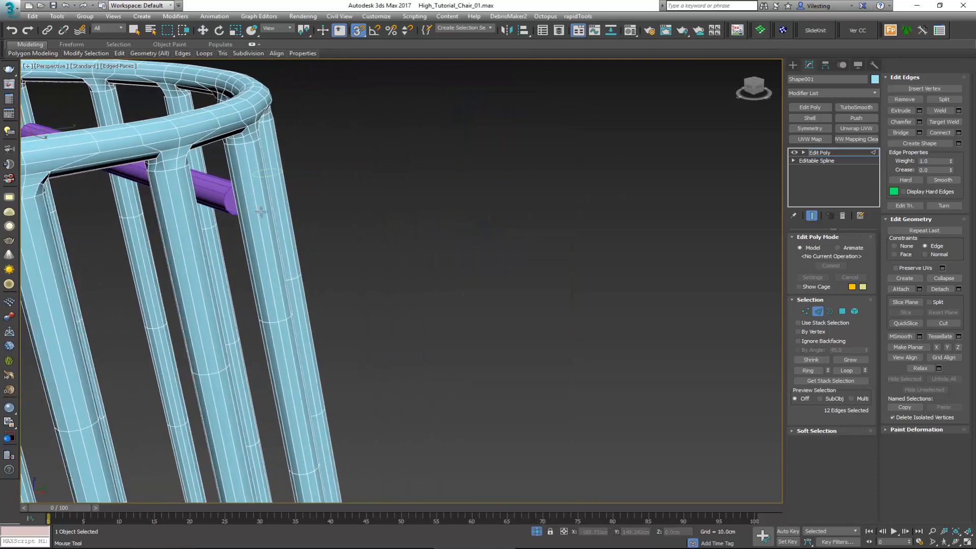
{"action": "key", "text": "w"}
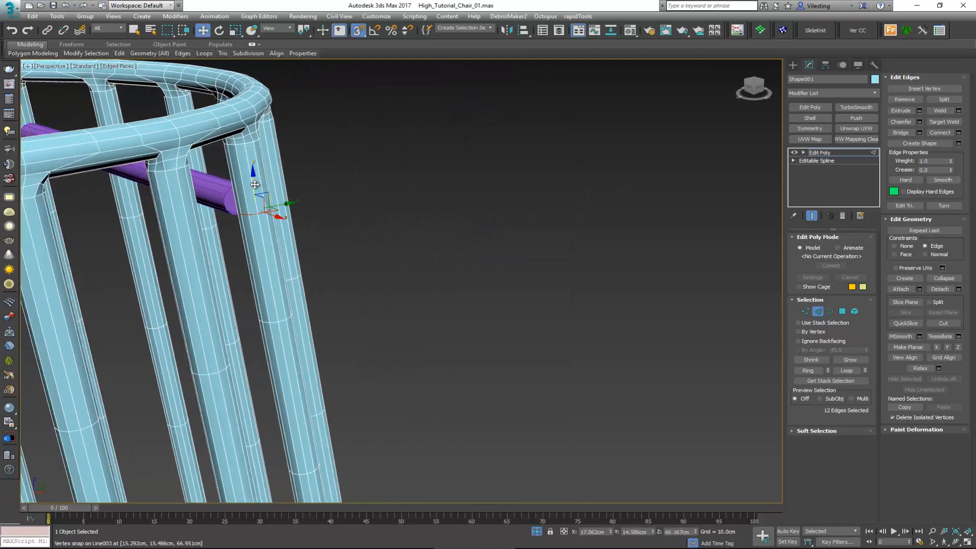
{"action": "left_click_drag", "start_coordinate": [250, 189], "coordinate": [225, 201]}
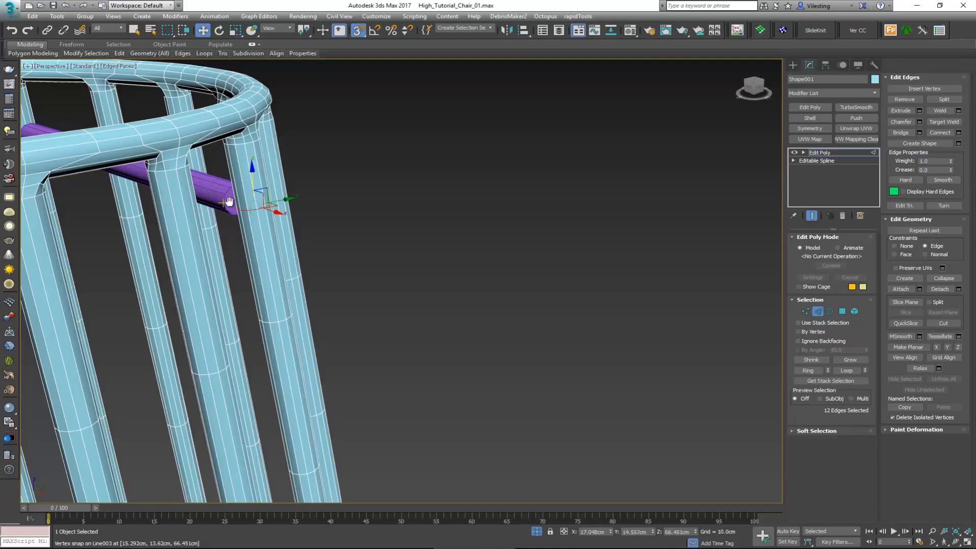
Step: Chamfer the edge loops on both posts beside the shorter crossbar by 1.1 cm with 2 segments
{"action": "middle_click_drag", "start_coordinate": [225, 200], "coordinate": [285, 233]}
{"action": "scroll", "coordinate": [289, 187], "scroll_direction": "down", "scroll_amount": 2}
{"action": "scroll", "coordinate": [355, 194], "scroll_direction": "down", "scroll_amount": 2}
{"action": "scroll", "coordinate": [285, 233], "scroll_direction": "up", "scroll_amount": 3}
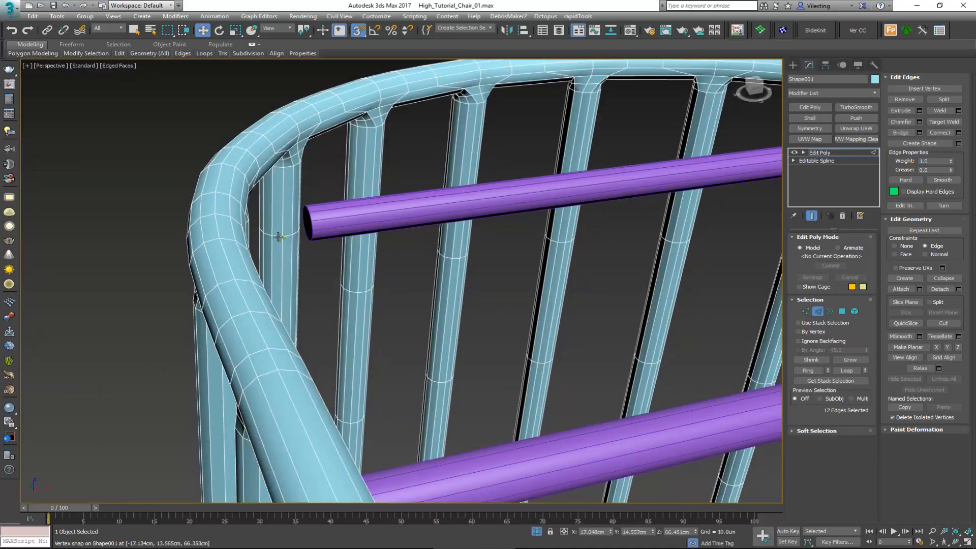
{"action": "double_click", "coordinate": [278, 237], "text": "ctrl"}
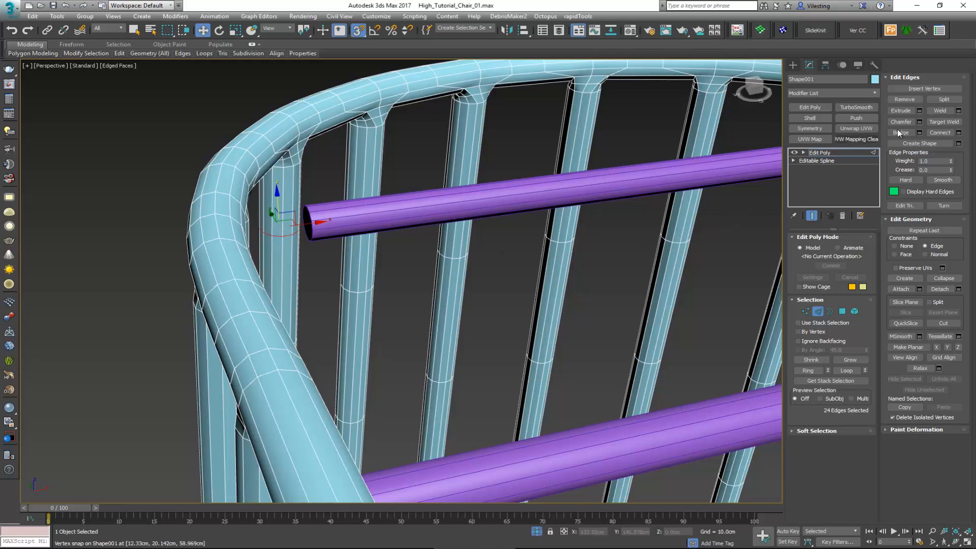
{"action": "left_click", "coordinate": [919, 121]}
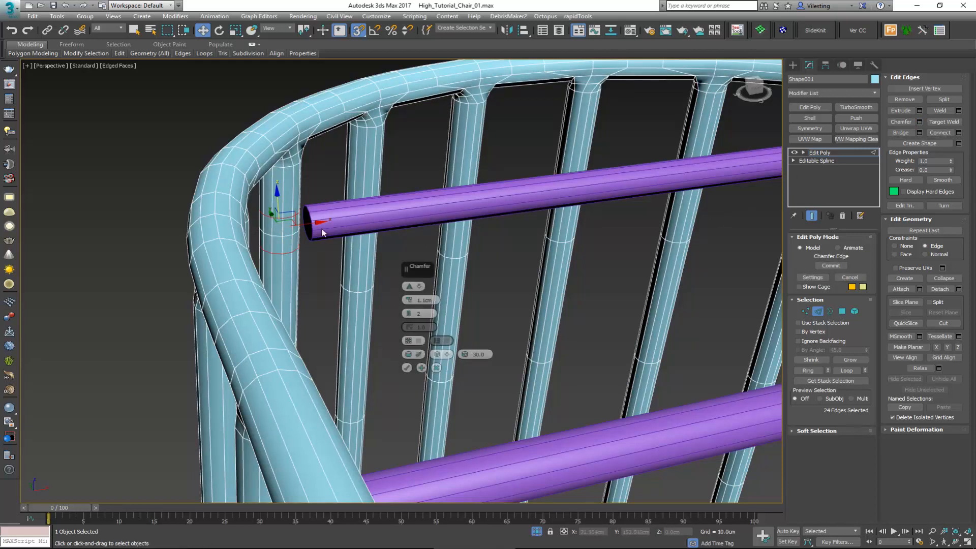
{"action": "left_click", "coordinate": [407, 368]}
Step: Attach the joined crossbars to the stool frame
{"action": "scroll", "coordinate": [311, 239], "scroll_direction": "up", "scroll_amount": 5}
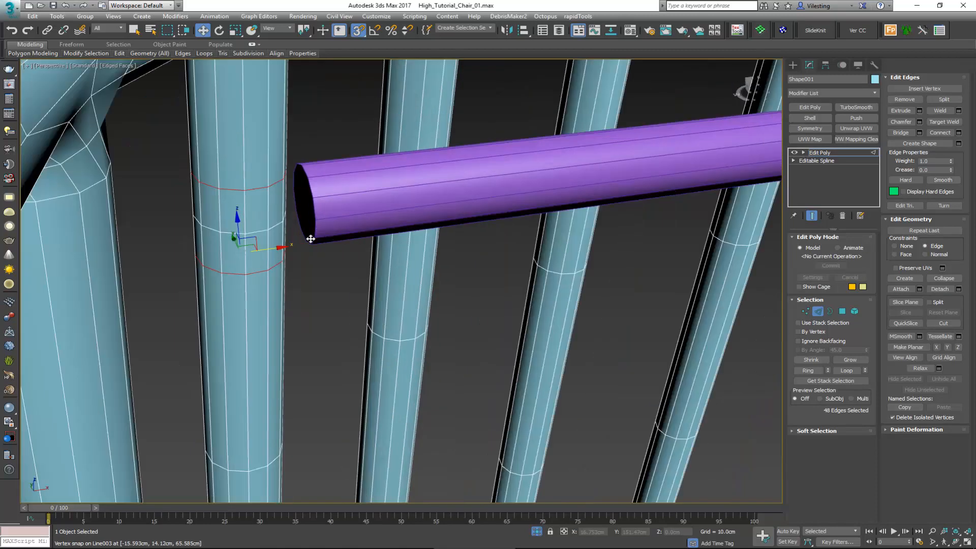
{"action": "scroll", "coordinate": [311, 238], "scroll_direction": "down", "scroll_amount": 2}
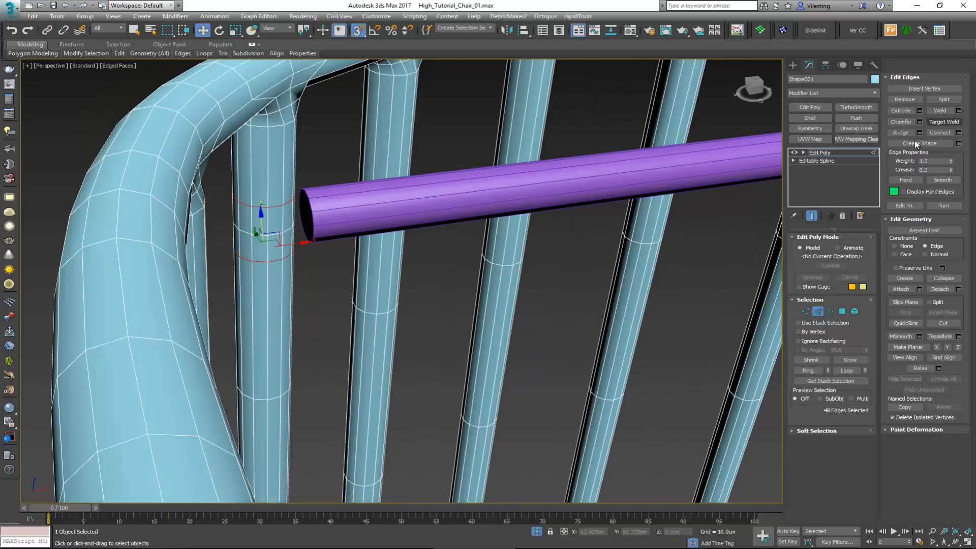
{"action": "left_click", "coordinate": [901, 289]}
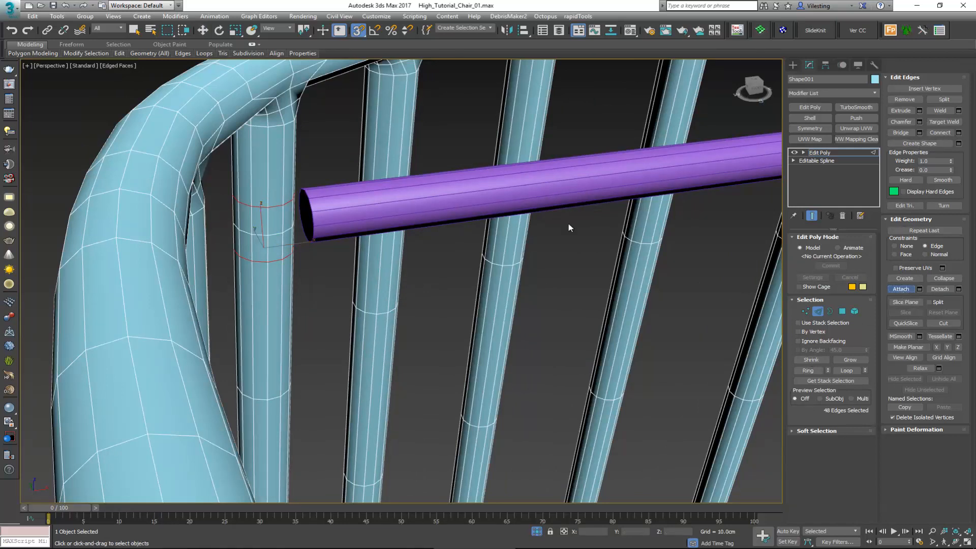
{"action": "left_click", "coordinate": [400, 204]}
{"action": "right_click", "coordinate": [325, 209]}
Step: Delete the cap polygon at the left end of the shorter crossbar
{"action": "key", "text": "4"}
{"action": "left_click", "coordinate": [306, 217]}
{"action": "middle_click_drag", "start_coordinate": [306, 217], "coordinate": [610, 220], "text": "alt"}
{"action": "key", "text": "Delete"}
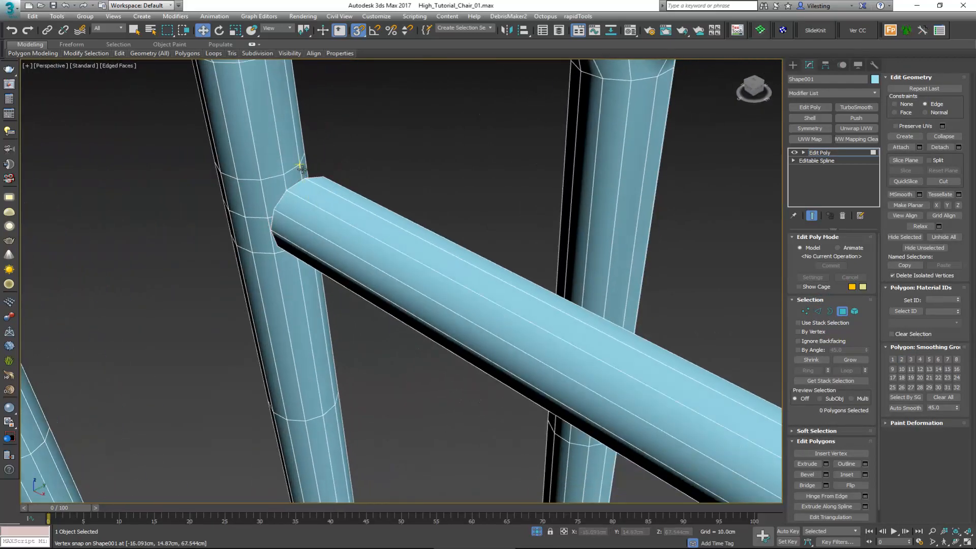
Step: Delete the eight polygons of the left post that face the open end of the shorter crossbar
{"action": "left_click", "coordinate": [303, 169]}
{"action": "left_click", "coordinate": [293, 177], "text": "ctrl"}
{"action": "left_click", "coordinate": [278, 184], "text": "ctrl"}
{"action": "left_click", "coordinate": [248, 198], "text": "ctrl"}
{"action": "left_click", "coordinate": [263, 232], "text": "ctrl"}
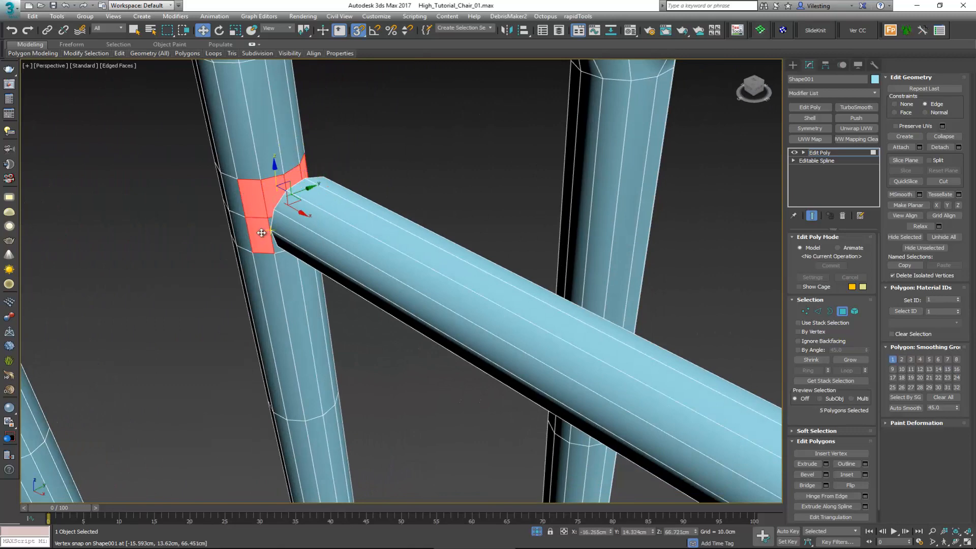
{"action": "middle_click_drag", "start_coordinate": [264, 234], "coordinate": [223, 171], "text": "alt"}
{"action": "left_click", "coordinate": [278, 231], "text": "ctrl"}
{"action": "left_click", "coordinate": [301, 237], "text": "ctrl"}
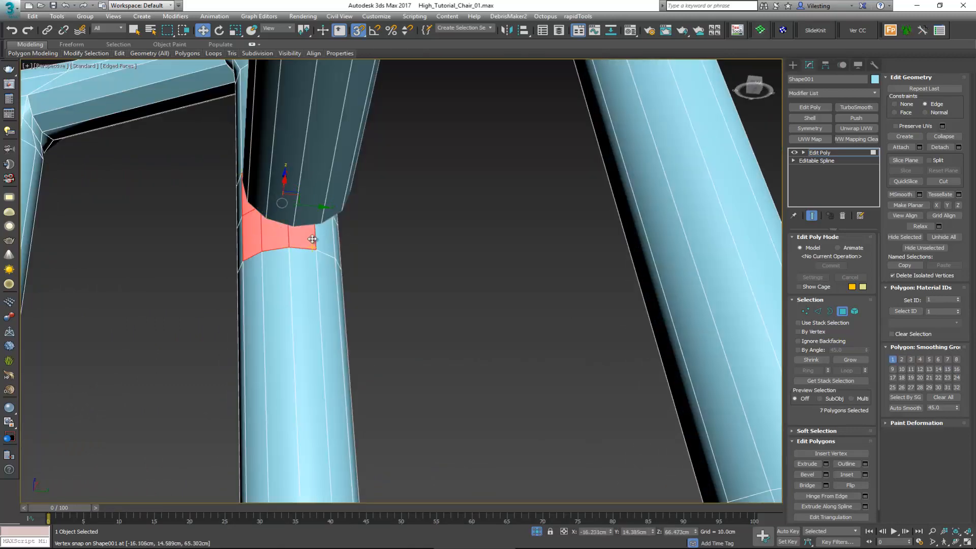
{"action": "left_click", "coordinate": [323, 240], "text": "ctrl"}
{"action": "key", "text": "Delete"}
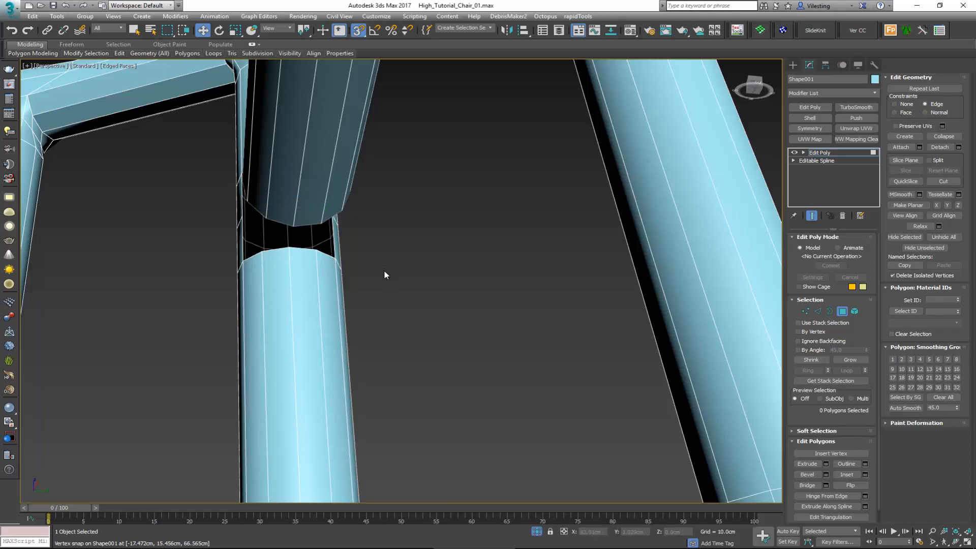
Step: Bridge the left post's opening to the shorter crossbar's open end with Twist 2 set to -1
{"action": "key", "text": "3"}
{"action": "left_click_drag", "start_coordinate": [387, 285], "coordinate": [305, 221]}
{"action": "middle_click_drag", "start_coordinate": [306, 222], "coordinate": [413, 266], "text": "alt"}
{"action": "key", "text": "s"}
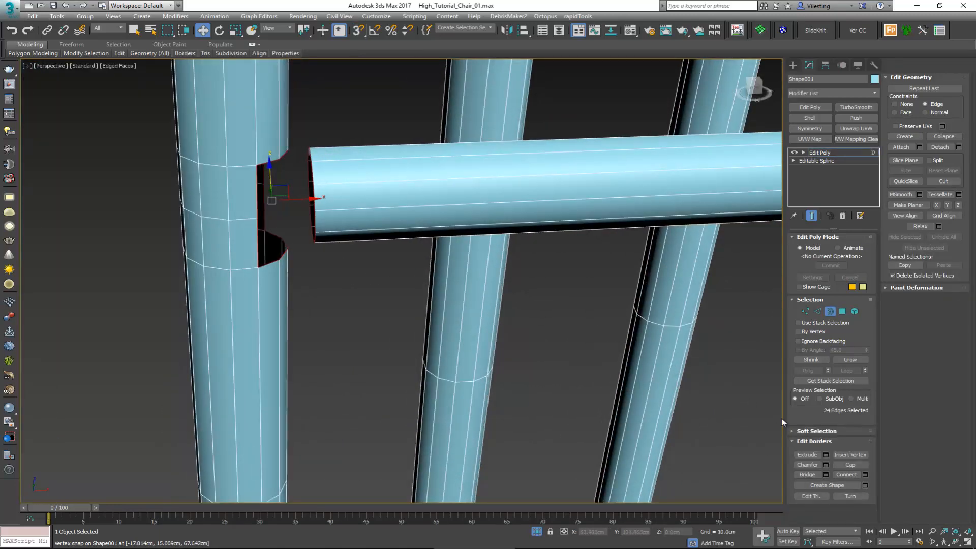
{"action": "left_click", "coordinate": [804, 474]}
{"action": "middle_click_drag", "start_coordinate": [336, 214], "coordinate": [273, 219], "text": "alt"}
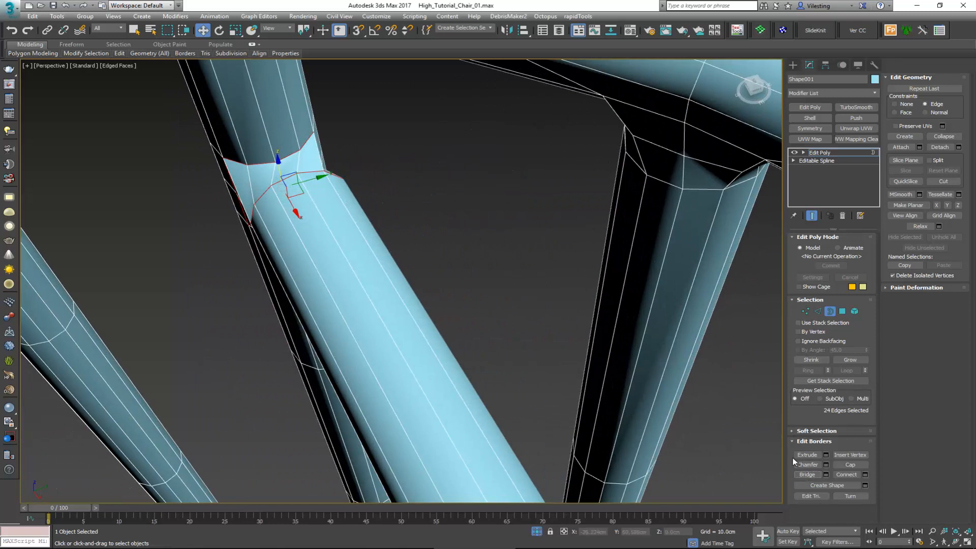
{"action": "left_click", "coordinate": [826, 474]}
{"action": "left_click_drag", "start_coordinate": [449, 313], "coordinate": [450, 320]}
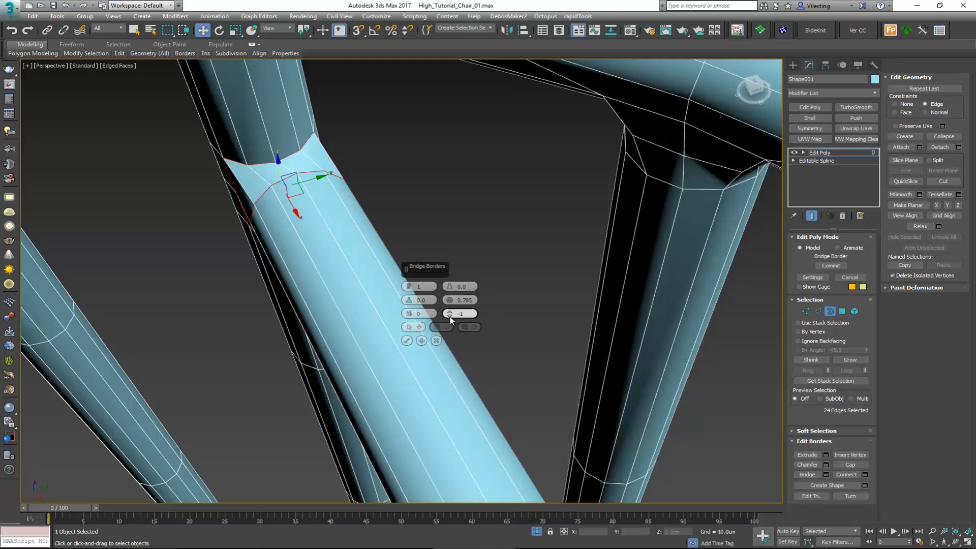
{"action": "middle_click_drag", "start_coordinate": [224, 229], "coordinate": [305, 198], "text": "alt"}
{"action": "left_click", "coordinate": [406, 340]}
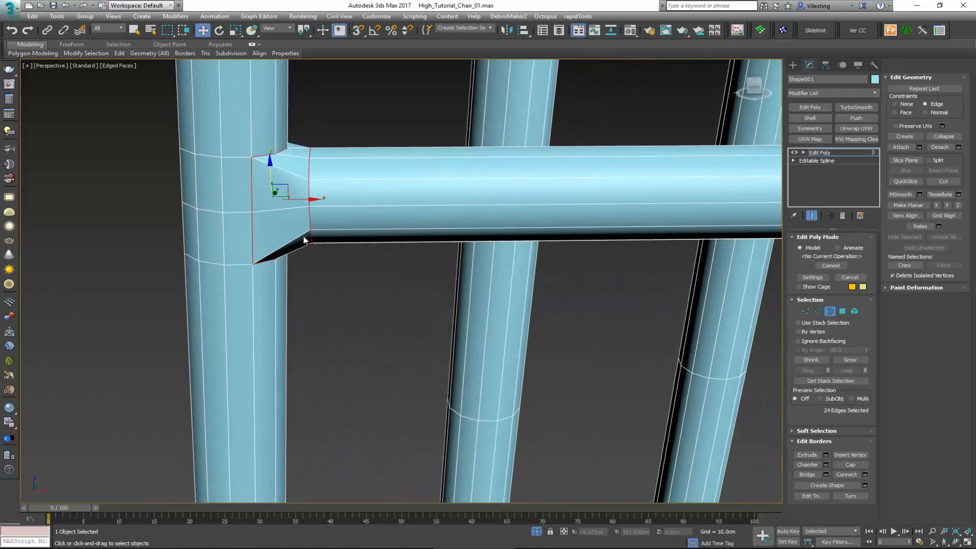
{"action": "middle_click_drag", "start_coordinate": [289, 187], "coordinate": [274, 191], "text": "alt"}
{"action": "scroll", "coordinate": [265, 187], "scroll_direction": "down", "scroll_amount": 6}
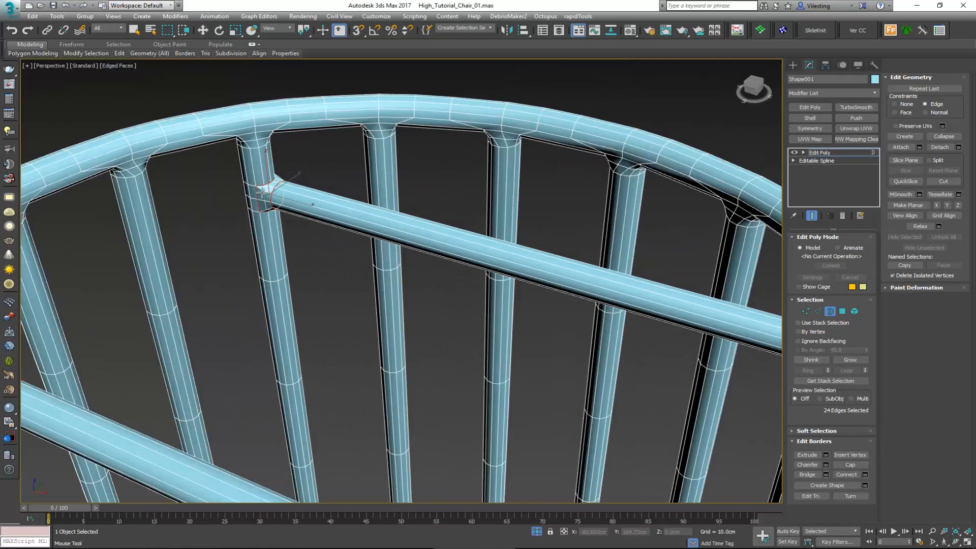
Step: Delete the cap polygons at the right end of the shorter crossbar
{"action": "key", "text": "2"}
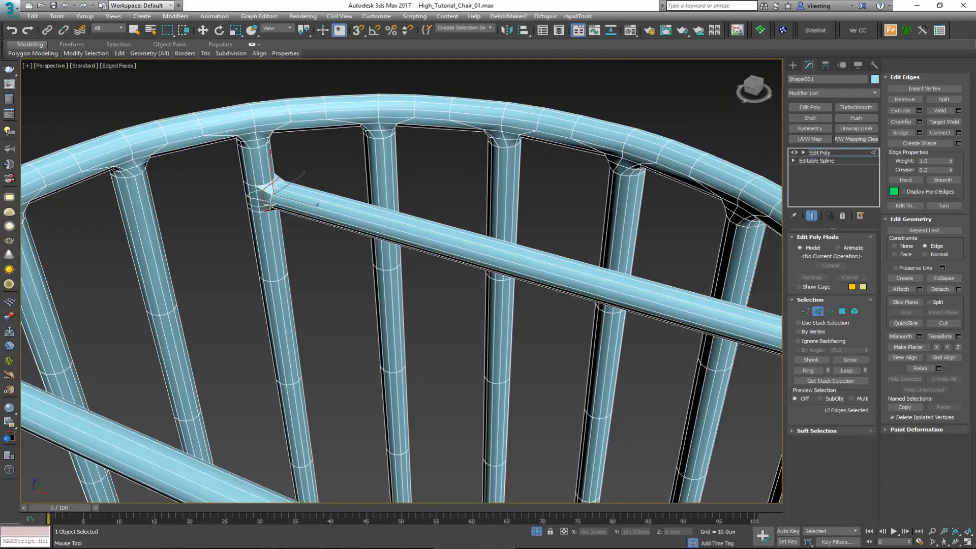
{"action": "key", "text": "w"}
{"action": "middle_click_drag", "start_coordinate": [743, 356], "coordinate": [300, 258]}
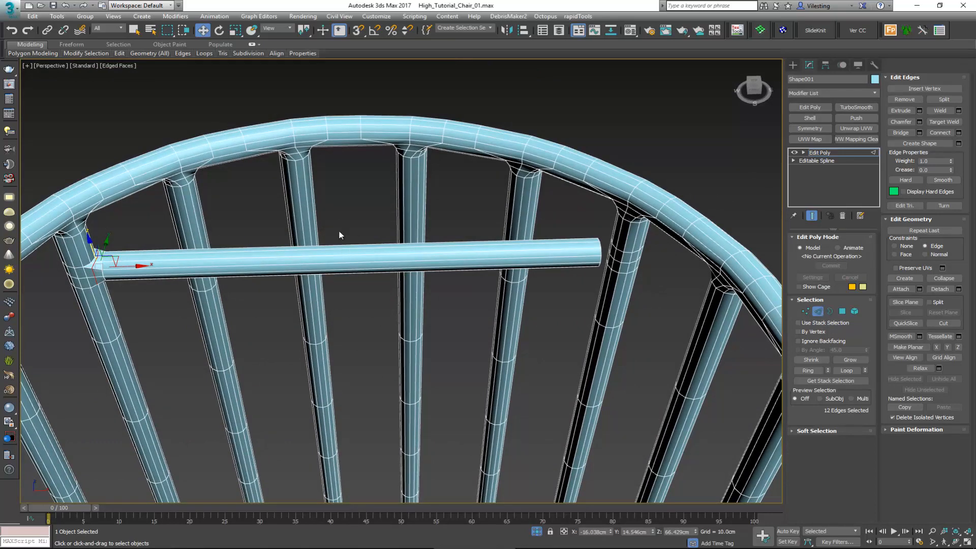
{"action": "middle_click_drag", "start_coordinate": [455, 234], "coordinate": [422, 240]}
{"action": "scroll", "coordinate": [500, 272], "scroll_direction": "up", "scroll_amount": 5}
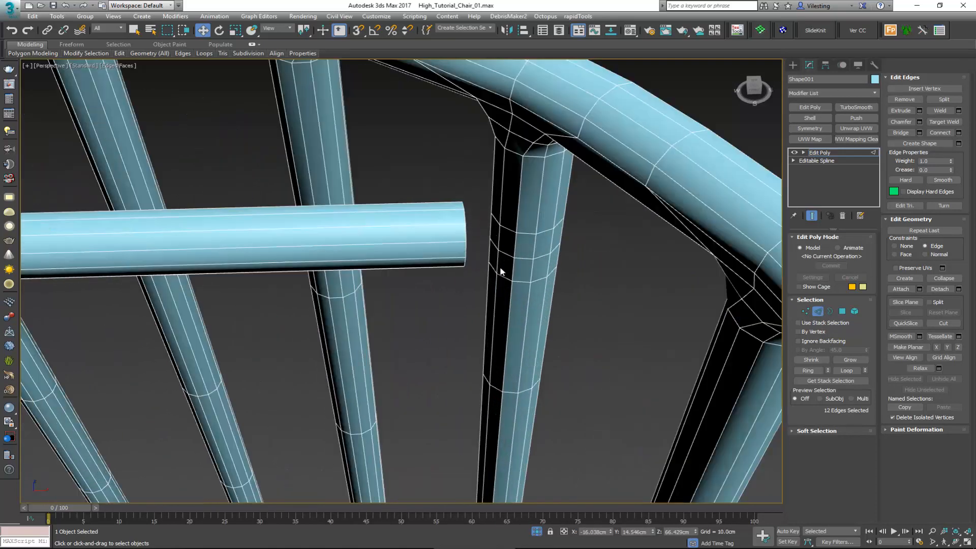
{"action": "key", "text": "4"}
{"action": "left_click", "coordinate": [500, 235]}
{"action": "middle_click_drag", "start_coordinate": [501, 234], "coordinate": [476, 224], "text": "alt"}
{"action": "left_click", "coordinate": [480, 226]}
{"action": "scroll", "coordinate": [483, 228], "scroll_direction": "up", "scroll_amount": 2}
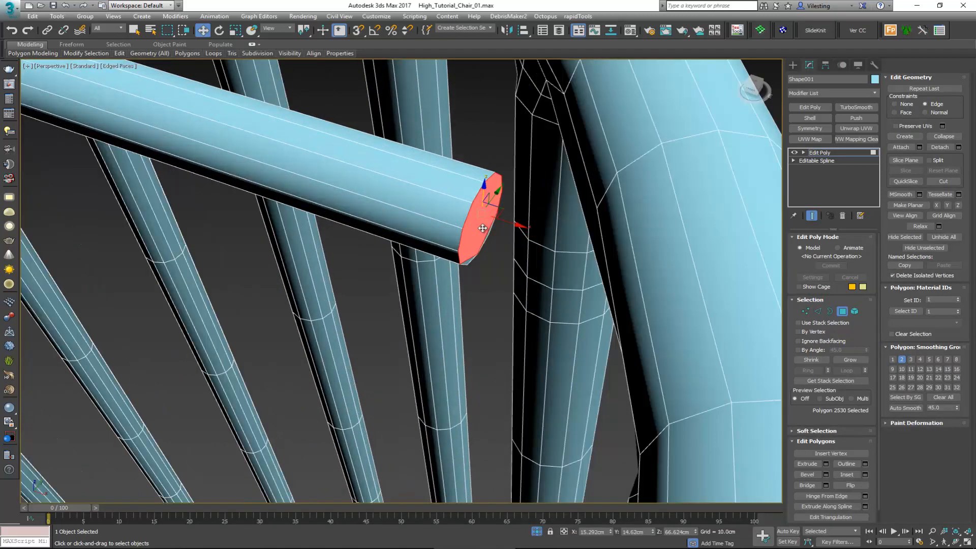
{"action": "scroll", "coordinate": [482, 228], "scroll_direction": "up", "scroll_amount": 2}
{"action": "left_click", "coordinate": [473, 277], "text": "ctrl"}
{"action": "left_click", "coordinate": [457, 300], "text": "ctrl"}
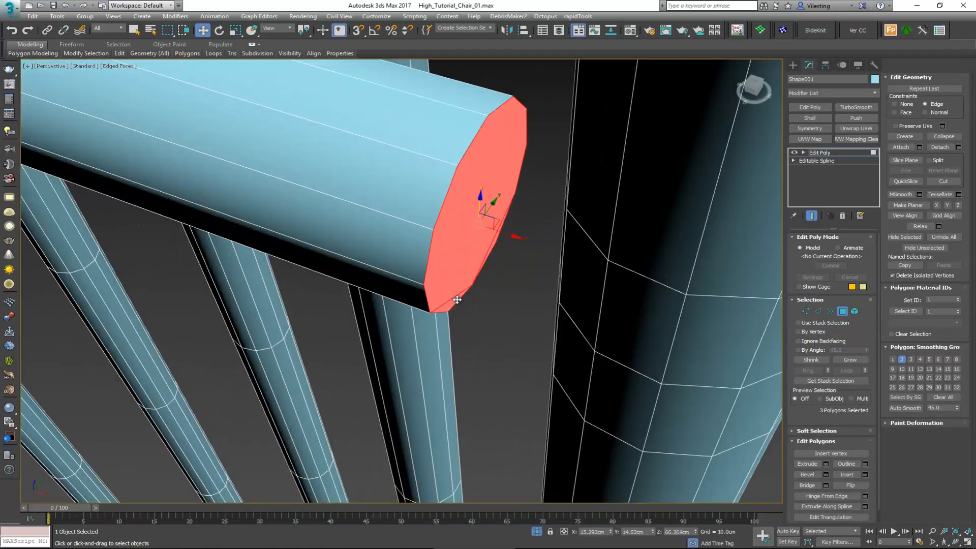
{"action": "left_click", "coordinate": [487, 286]}
Step: Delete the polygons of the right post that face the open right end of the shorter crossbar
{"action": "left_click", "coordinate": [585, 274]}
{"action": "middle_click_drag", "start_coordinate": [585, 275], "coordinate": [598, 284], "text": "alt"}
{"action": "scroll", "coordinate": [597, 285], "scroll_direction": "up", "scroll_amount": 2}
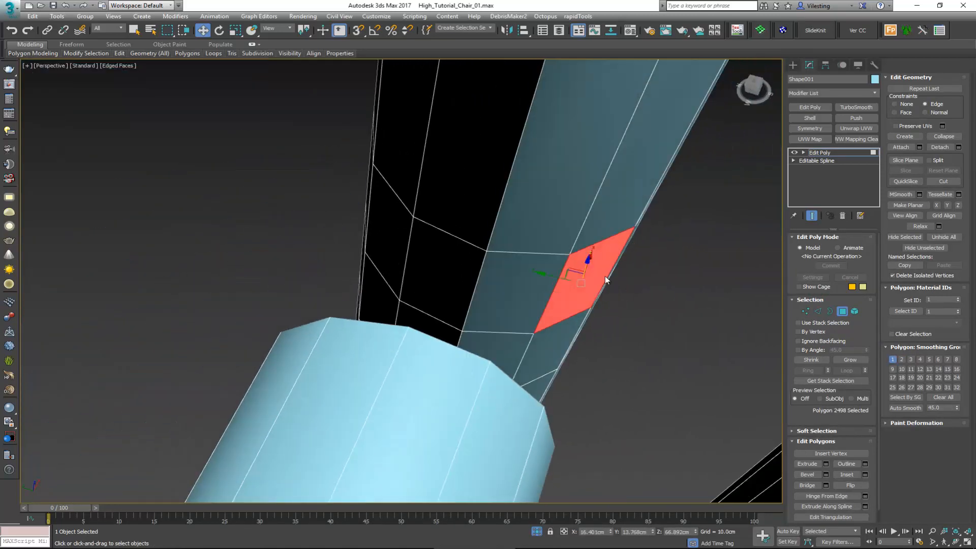
{"action": "left_click", "coordinate": [389, 233], "text": "ctrl"}
{"action": "left_click", "coordinate": [438, 270], "text": "ctrl"}
{"action": "left_click", "coordinate": [523, 289], "text": "ctrl"}
{"action": "left_click", "coordinate": [554, 346], "text": "ctrl"}
{"action": "left_click", "coordinate": [488, 356], "text": "ctrl"}
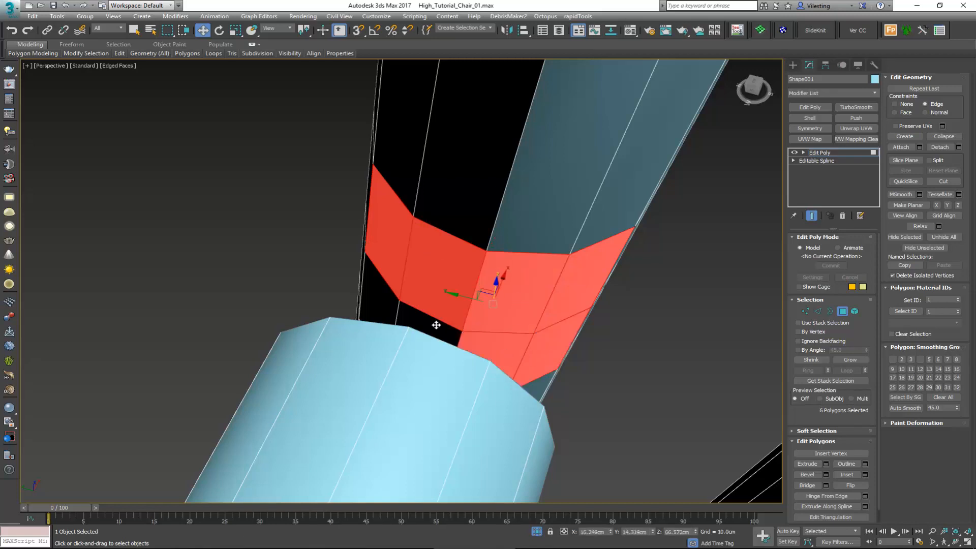
{"action": "scroll", "coordinate": [359, 294], "scroll_direction": "down", "scroll_amount": 4}
{"action": "left_click", "coordinate": [505, 354]}
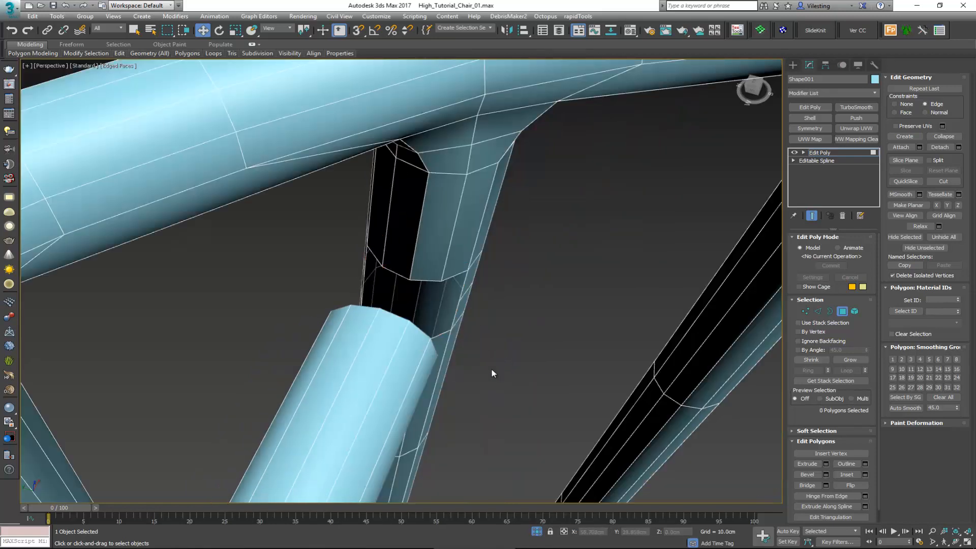
Step: Bridge the right post's opening to the shorter crossbar's open end with Twist 2 set to 1
{"action": "key", "text": "3"}
{"action": "left_click_drag", "start_coordinate": [490, 382], "coordinate": [387, 305]}
{"action": "middle_click_drag", "start_coordinate": [388, 305], "coordinate": [427, 319], "text": "alt"}
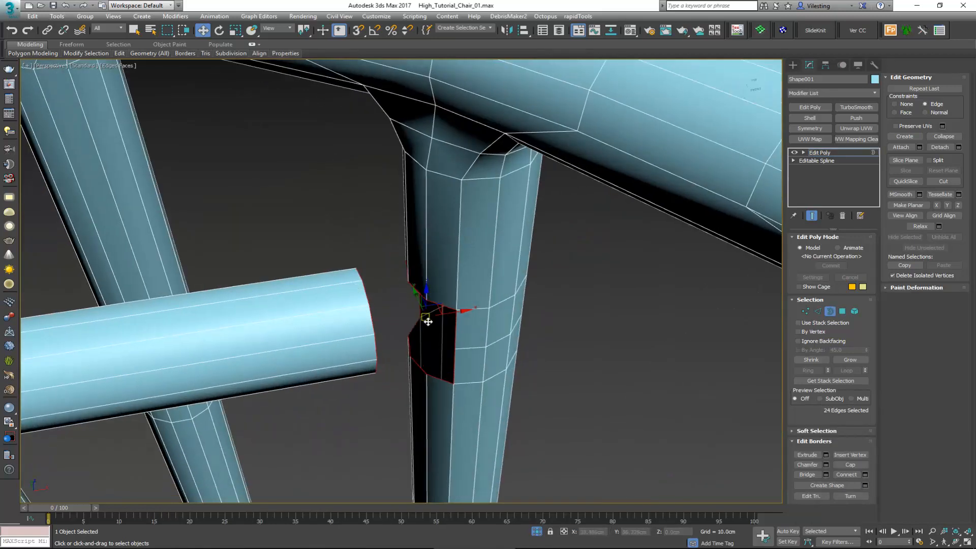
{"action": "left_click", "coordinate": [805, 473]}
{"action": "middle_click_drag", "start_coordinate": [718, 432], "coordinate": [383, 343], "text": "alt"}
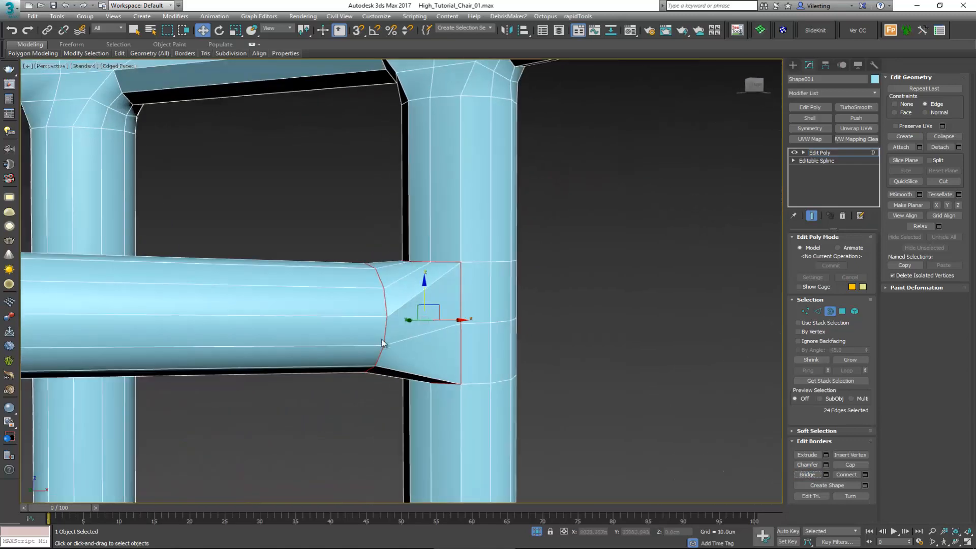
{"action": "left_click", "coordinate": [826, 474]}
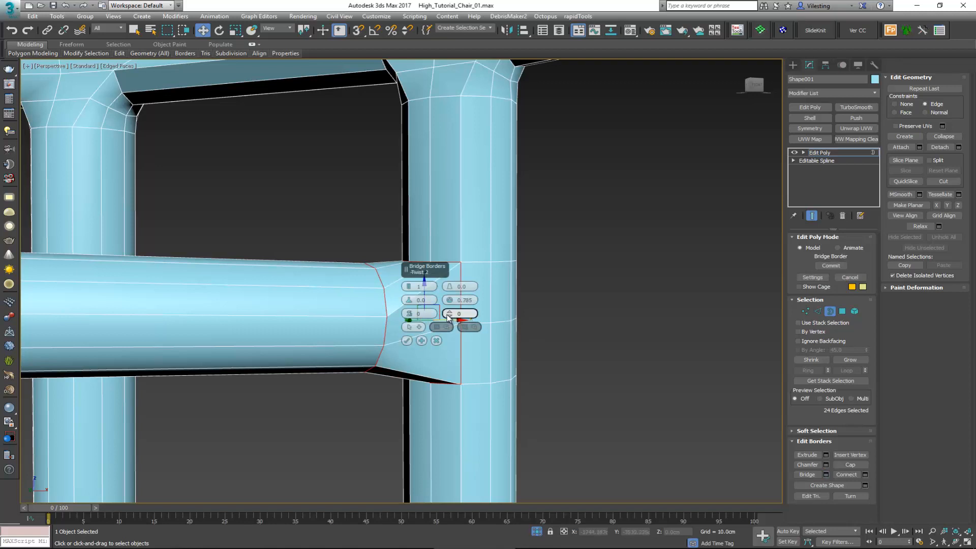
{"action": "left_click_drag", "start_coordinate": [448, 314], "coordinate": [447, 312]}
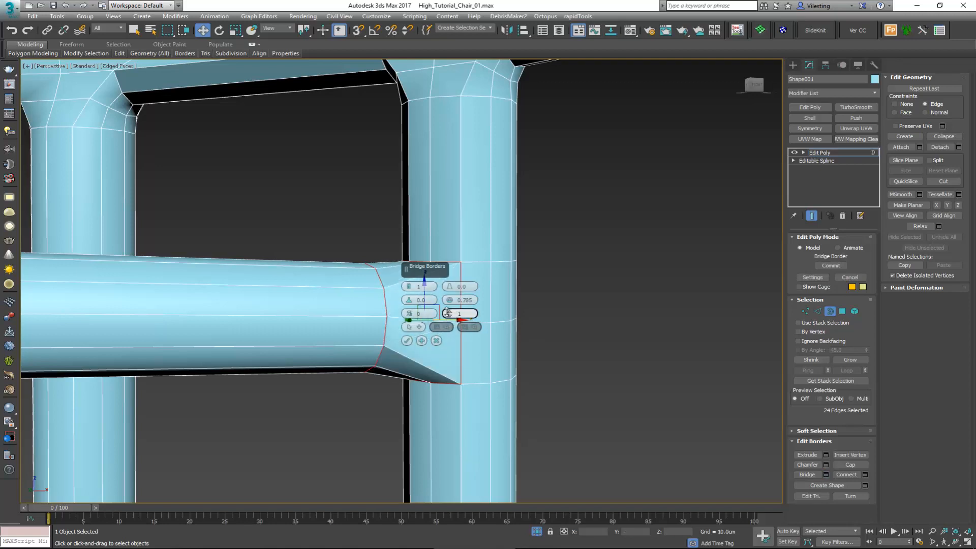
{"action": "left_click", "coordinate": [406, 341]}
{"action": "middle_click_drag", "start_coordinate": [407, 342], "coordinate": [407, 359], "text": "alt"}
{"action": "scroll", "coordinate": [407, 335], "scroll_direction": "down", "scroll_amount": 5}
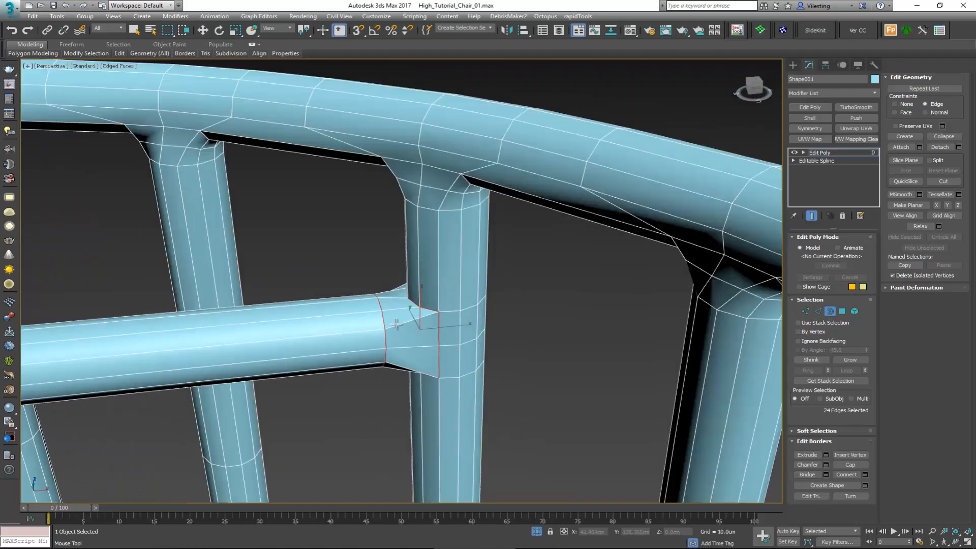
{"action": "scroll", "coordinate": [409, 331], "scroll_direction": "down", "scroll_amount": 2}
{"action": "scroll", "coordinate": [411, 335], "scroll_direction": "up", "scroll_amount": 2}
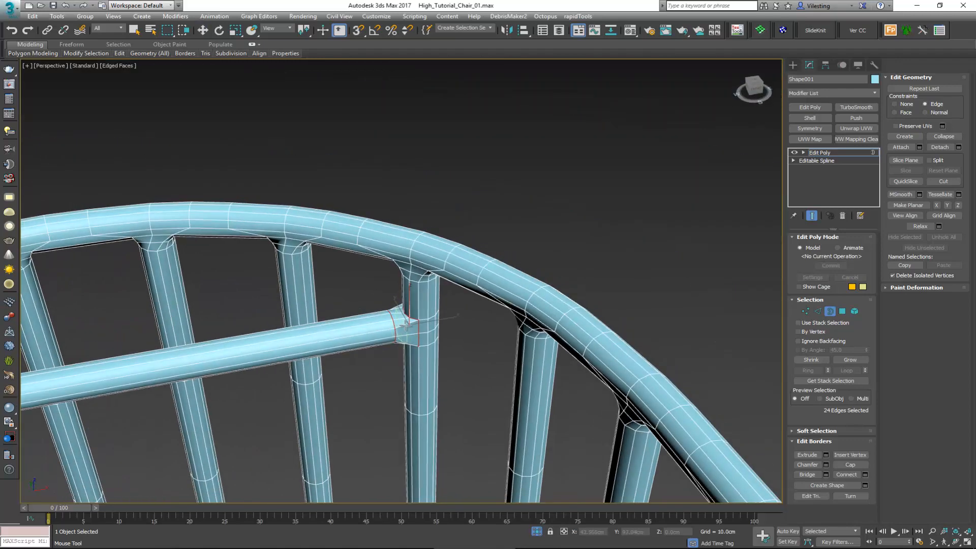
Step: Connect the shorter crossbar's lengthwise edges with 5 evenly spaced segments
{"action": "key", "text": "2"}
{"action": "key", "text": "w"}
{"action": "middle_click_drag", "start_coordinate": [406, 325], "coordinate": [370, 291], "text": "alt"}
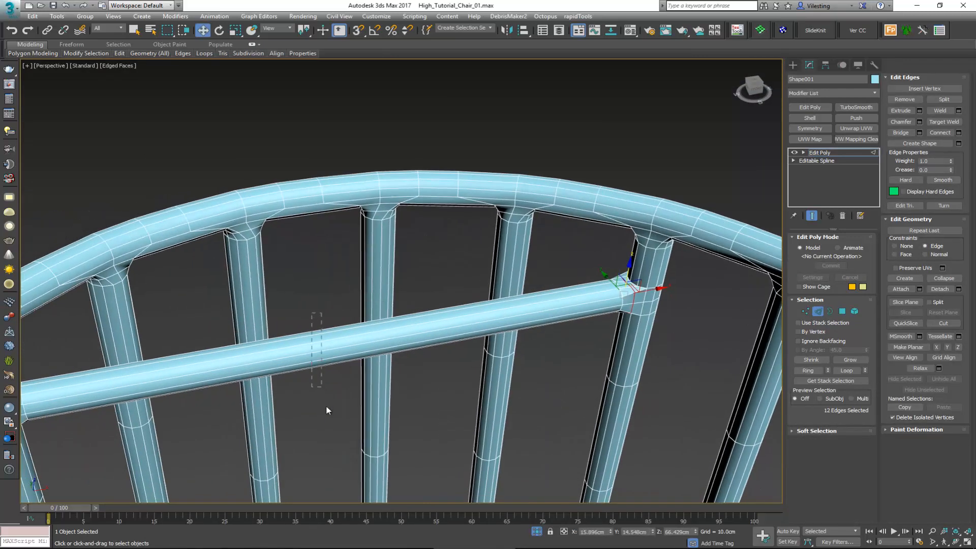
{"action": "left_click", "coordinate": [382, 358]}
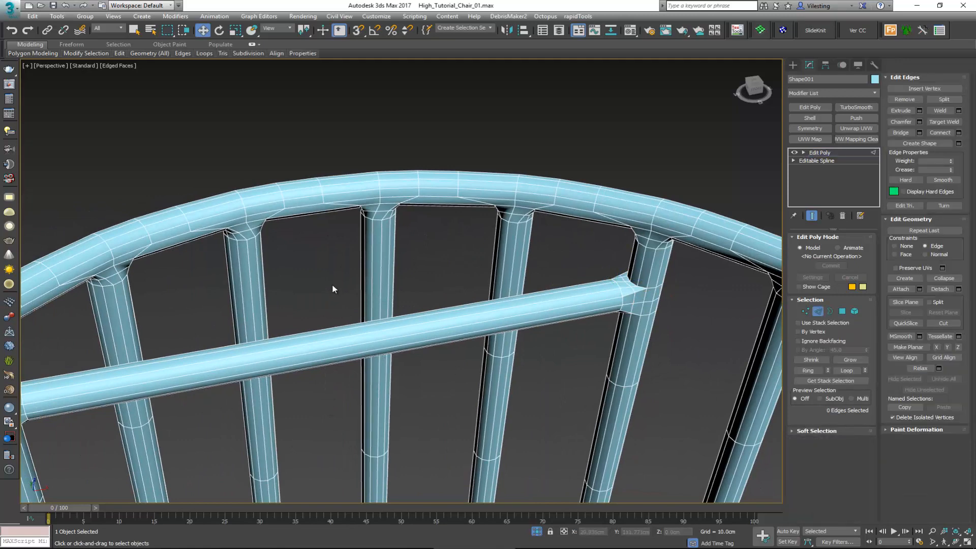
{"action": "left_click_drag", "start_coordinate": [422, 406], "coordinate": [422, 405]}
{"action": "middle_click_drag", "start_coordinate": [422, 406], "coordinate": [377, 357], "text": "alt"}
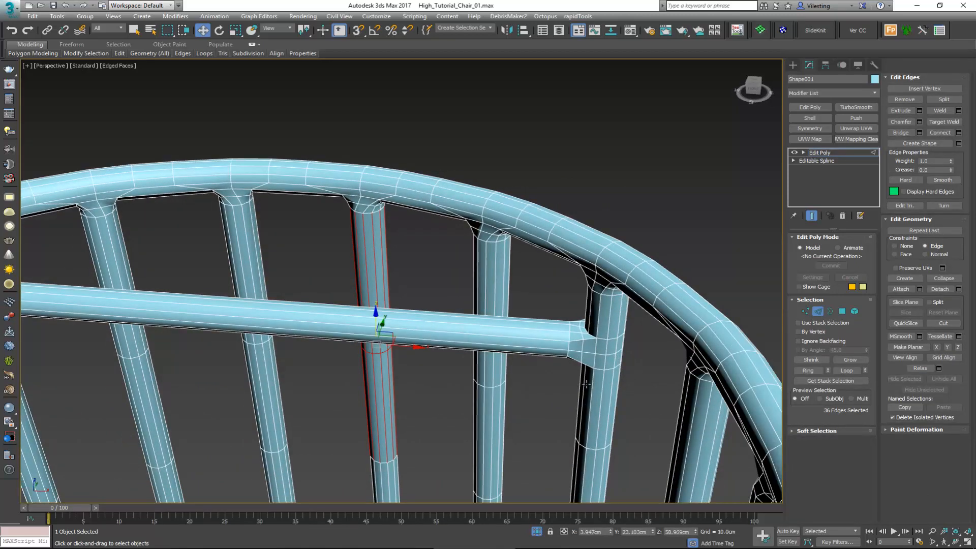
{"action": "left_click_drag", "start_coordinate": [569, 317], "coordinate": [587, 334]}
{"action": "left_click", "coordinate": [651, 395]}
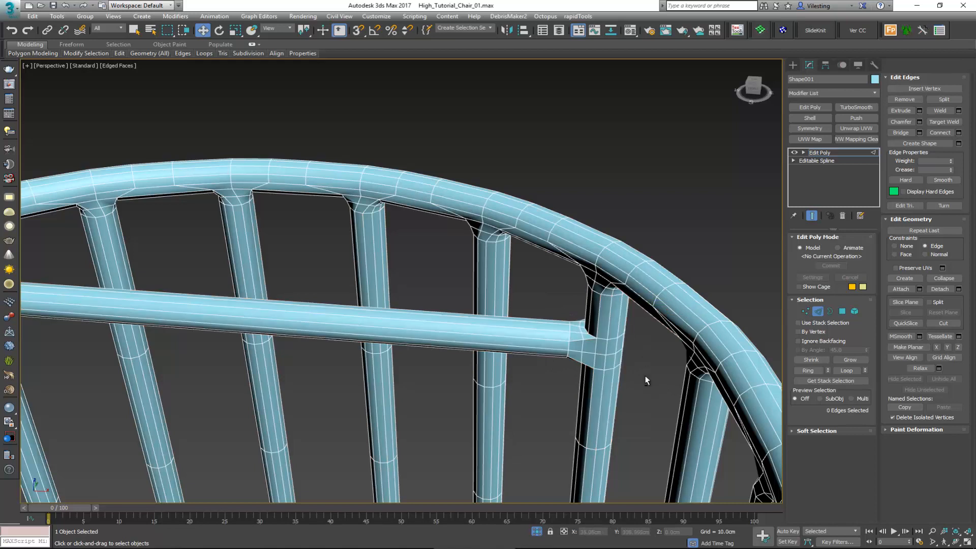
{"action": "left_click_drag", "start_coordinate": [541, 298], "coordinate": [540, 298]}
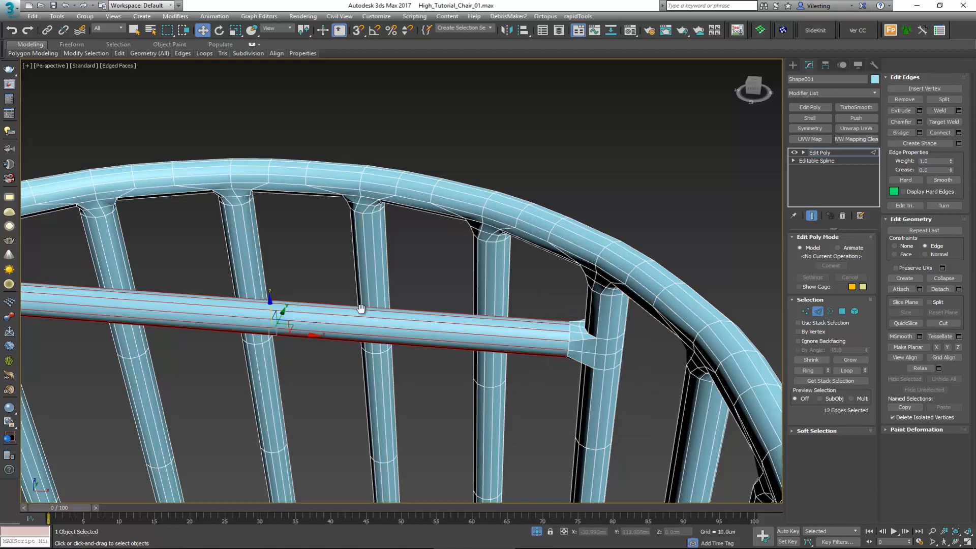
{"action": "middle_click_drag", "start_coordinate": [357, 304], "coordinate": [584, 290]}
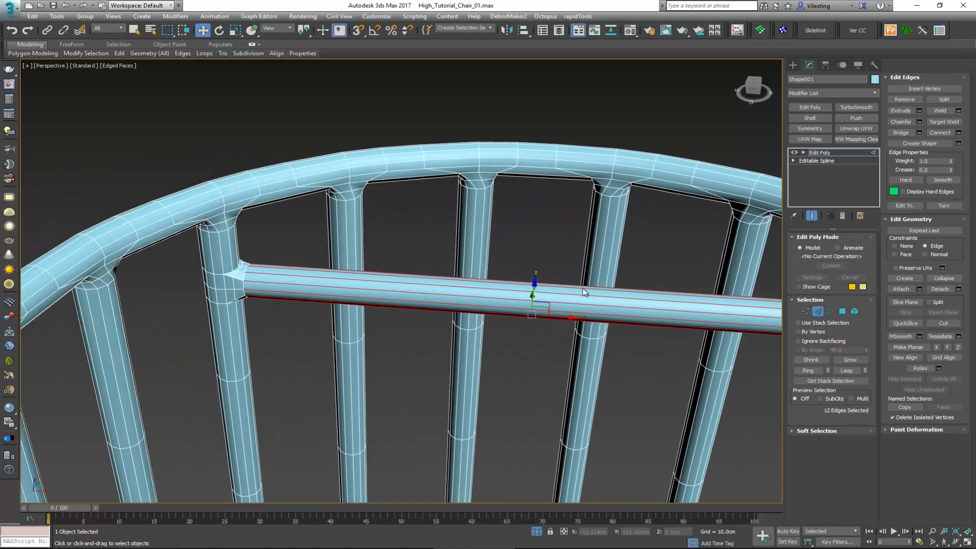
{"action": "left_click", "coordinate": [959, 133]}
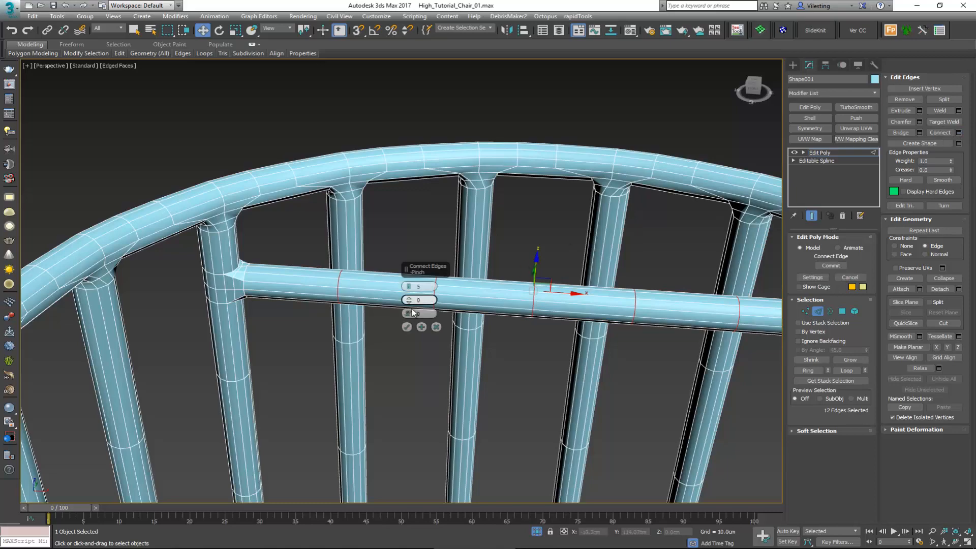
{"action": "left_click", "coordinate": [408, 327]}
Step: Snap the edge loop on the post at the longer crossbar's right end to the crossbar's height, Z 66.451 cm
{"action": "scroll", "coordinate": [488, 236], "scroll_direction": "down", "scroll_amount": 3}
{"action": "middle_click_drag", "start_coordinate": [518, 328], "coordinate": [338, 239]}
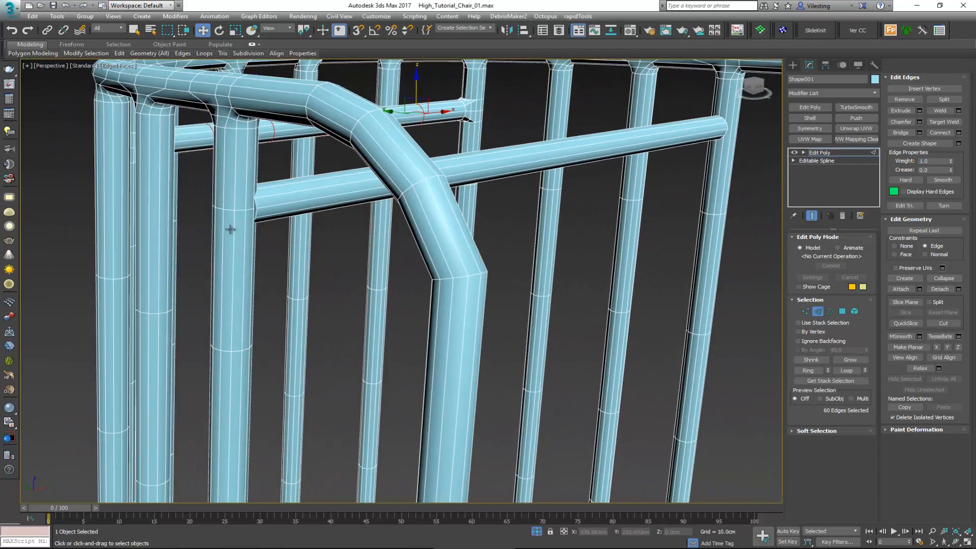
{"action": "middle_click_drag", "start_coordinate": [484, 205], "coordinate": [312, 246], "text": "alt"}
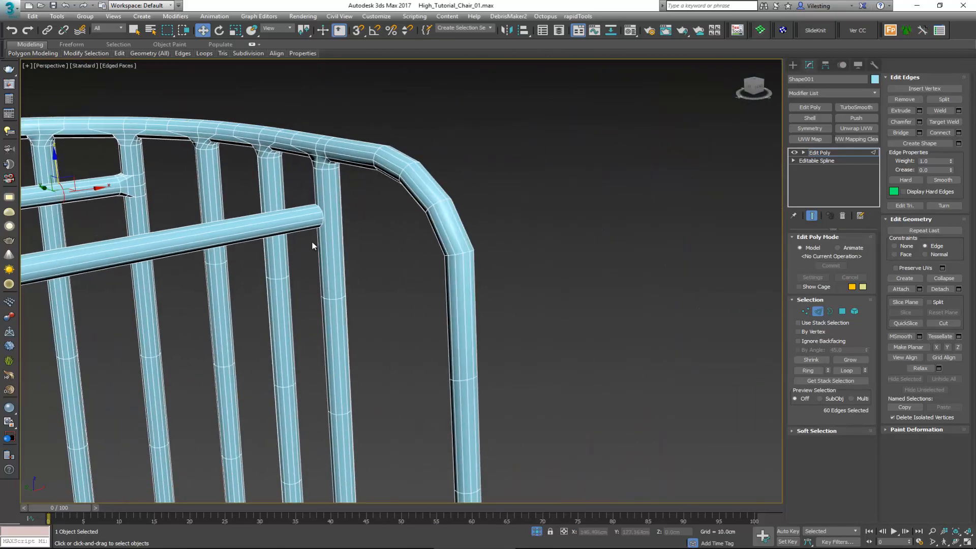
{"action": "double_click", "coordinate": [340, 222]}
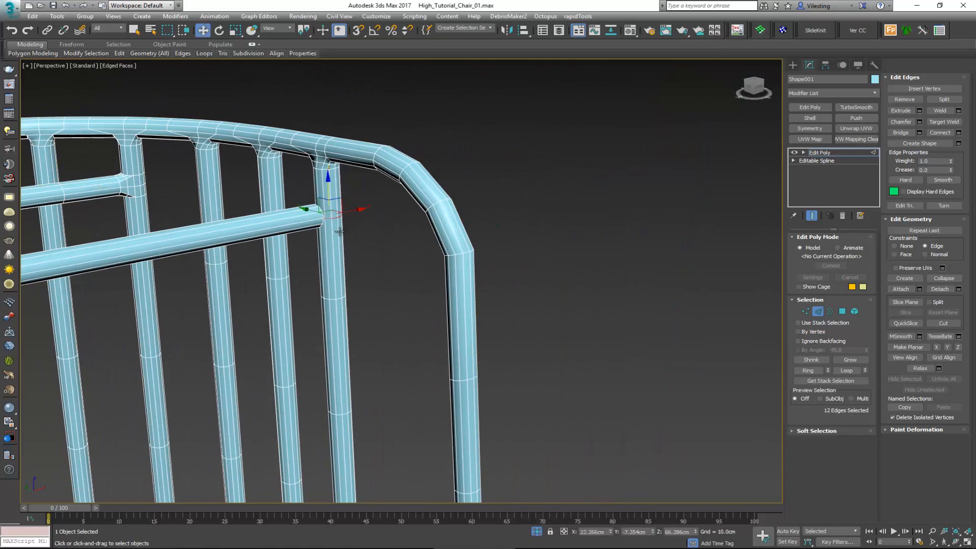
{"action": "middle_click_drag", "start_coordinate": [340, 222], "coordinate": [314, 234], "text": "alt"}
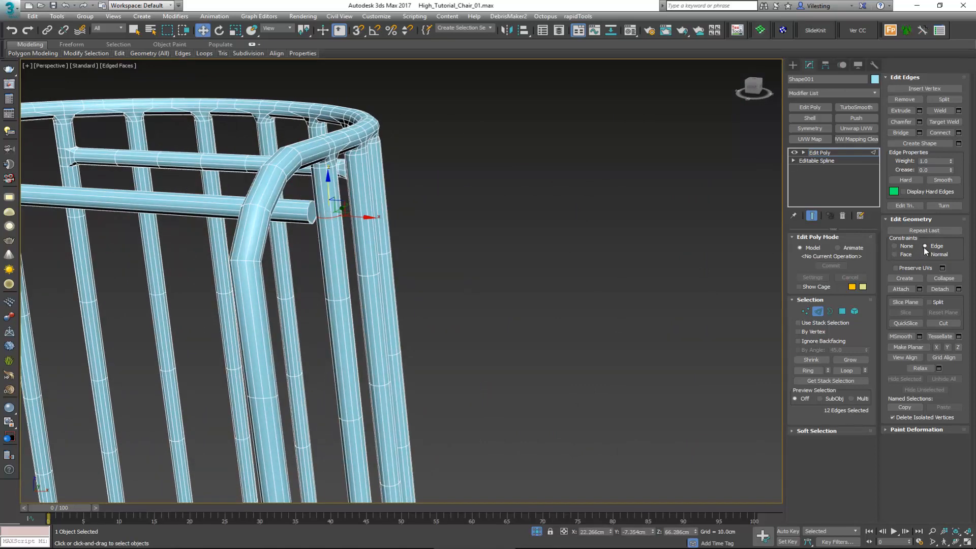
{"action": "scroll", "coordinate": [314, 231], "scroll_direction": "up", "scroll_amount": 5}
{"action": "left_click_drag", "start_coordinate": [360, 171], "coordinate": [295, 186]}
{"action": "key", "text": "s"}
{"action": "scroll", "coordinate": [196, 259], "scroll_direction": "down", "scroll_amount": 8}
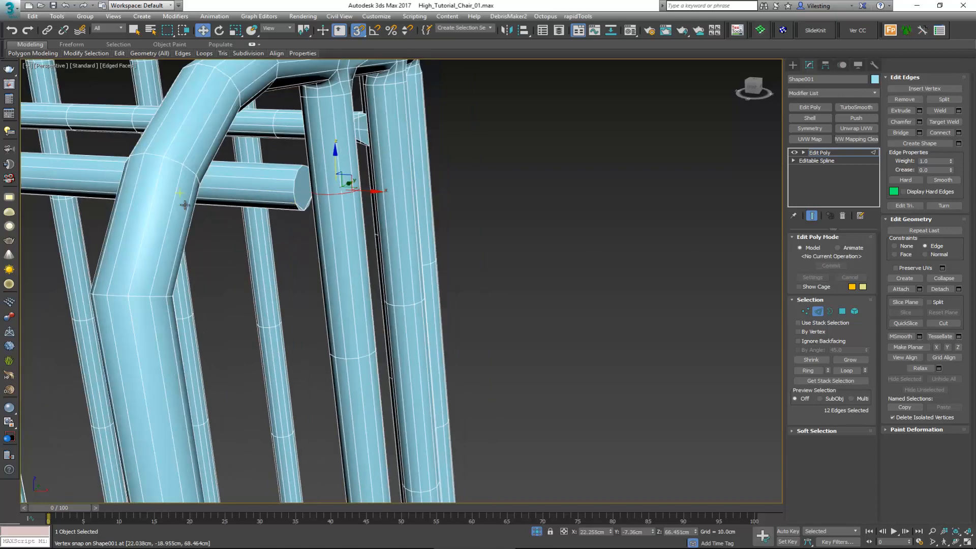
{"action": "scroll", "coordinate": [118, 241], "scroll_direction": "up", "scroll_amount": 5}
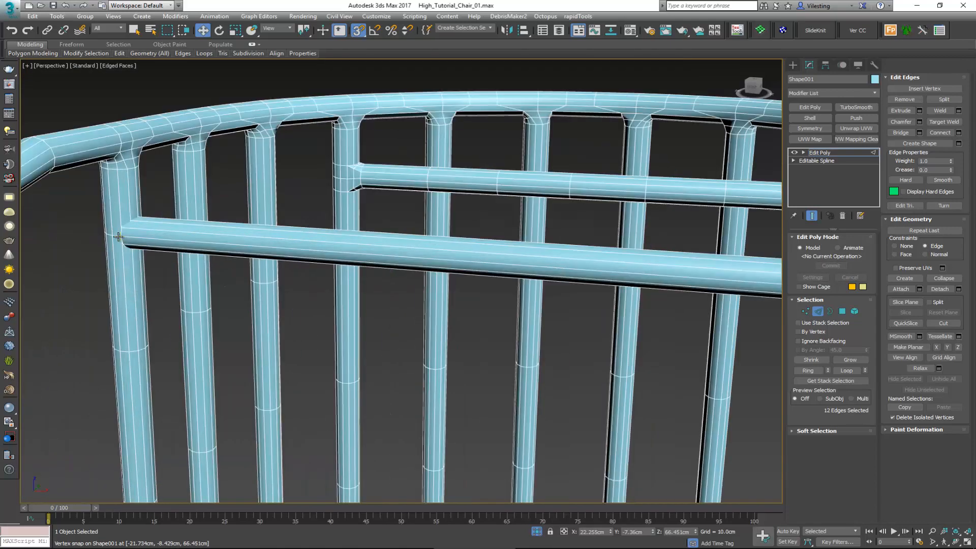
Step: Snap the edge loop on the post at the longer crossbar's left end to the crossbar's height, Z 66.451 cm
{"action": "double_click", "coordinate": [118, 236]}
{"action": "middle_click_drag", "start_coordinate": [128, 238], "coordinate": [178, 231], "text": "alt"}
{"action": "scroll", "coordinate": [133, 227], "scroll_direction": "up", "scroll_amount": 3}
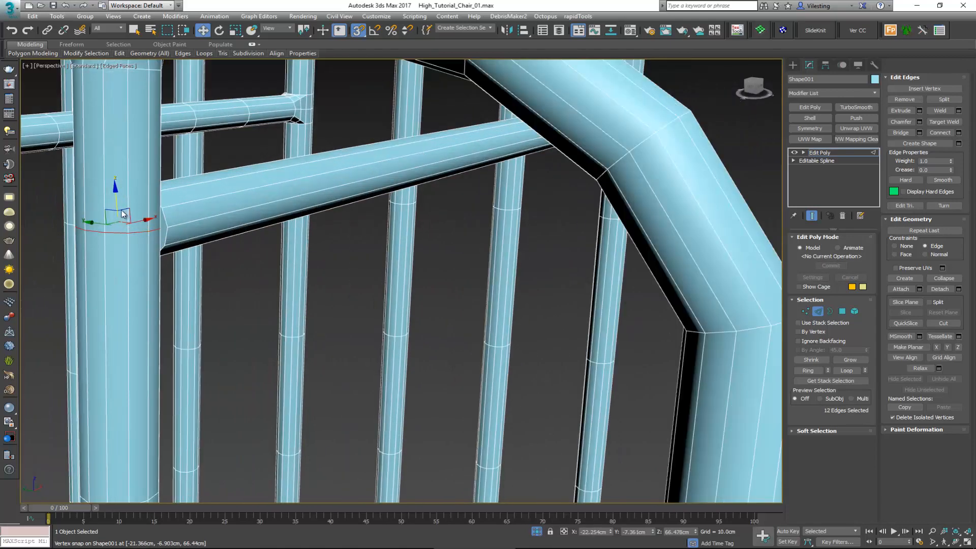
{"action": "left_click_drag", "start_coordinate": [116, 199], "coordinate": [165, 223]}
Step: Select the end-cap polygon at the longer crossbar's left end
{"action": "key", "text": "4"}
{"action": "mouse_move", "coordinate": [165, 234]}
{"action": "middle_mouse_down", "text": "alt"}
{"action": "mouse_move", "coordinate": [116, 248]}
{"action": "mouse_move", "coordinate": [179, 226]}
{"action": "middle_mouse_up", "text": "alt"}
{"action": "left_click_drag", "start_coordinate": [169, 226], "coordinate": [210, 228]}
{"action": "mouse_move", "coordinate": [210, 228]}
{"action": "middle_mouse_down", "text": "alt"}
{"action": "mouse_move", "coordinate": [201, 223]}
{"action": "mouse_move", "coordinate": [196, 239]}
{"action": "middle_mouse_up", "text": "alt"}
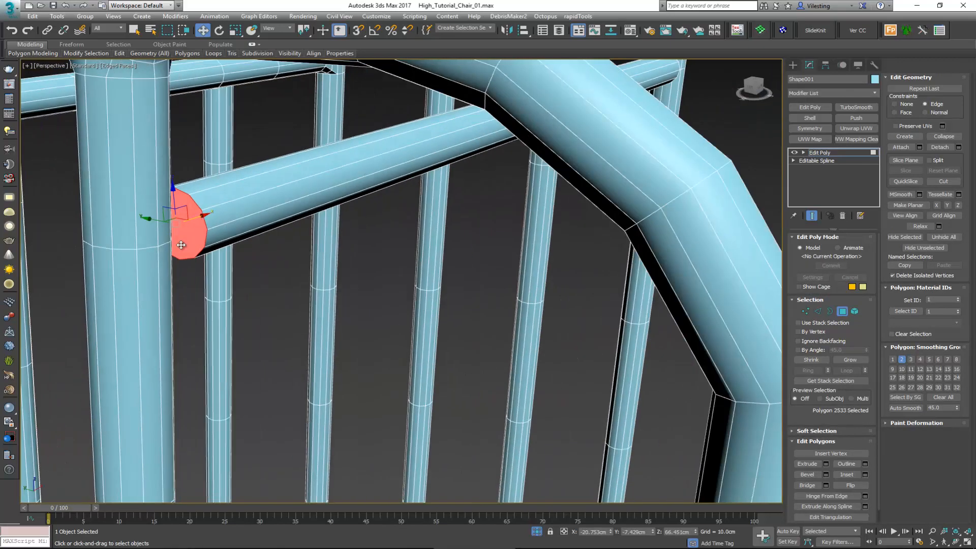
Step: Chamfer the aligned edge loops on both posts at the longer crossbar's ends, using 2 segments
{"action": "key", "text": "2"}
{"action": "scroll", "coordinate": [316, 226], "scroll_direction": "down", "scroll_amount": 6}
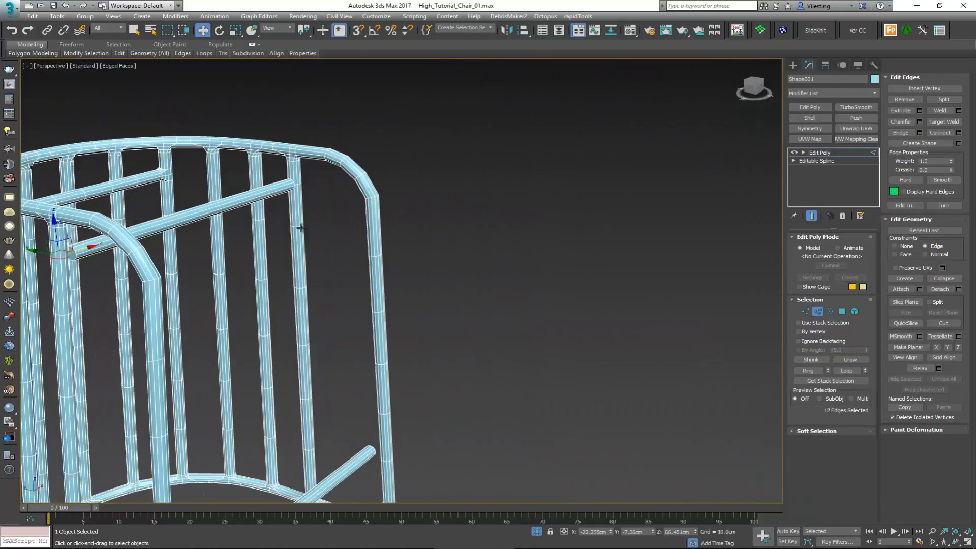
{"action": "middle_click_drag", "start_coordinate": [305, 226], "coordinate": [193, 232], "text": "alt"}
{"action": "scroll", "coordinate": [327, 351], "scroll_direction": "up", "scroll_amount": 4}
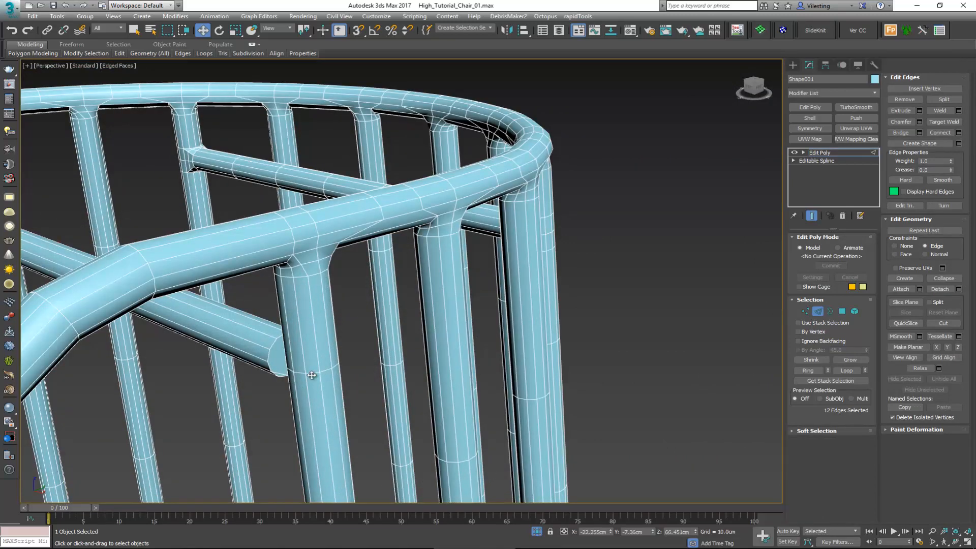
{"action": "double_click", "coordinate": [312, 375], "text": "ctrl"}
{"action": "left_click", "coordinate": [919, 121]}
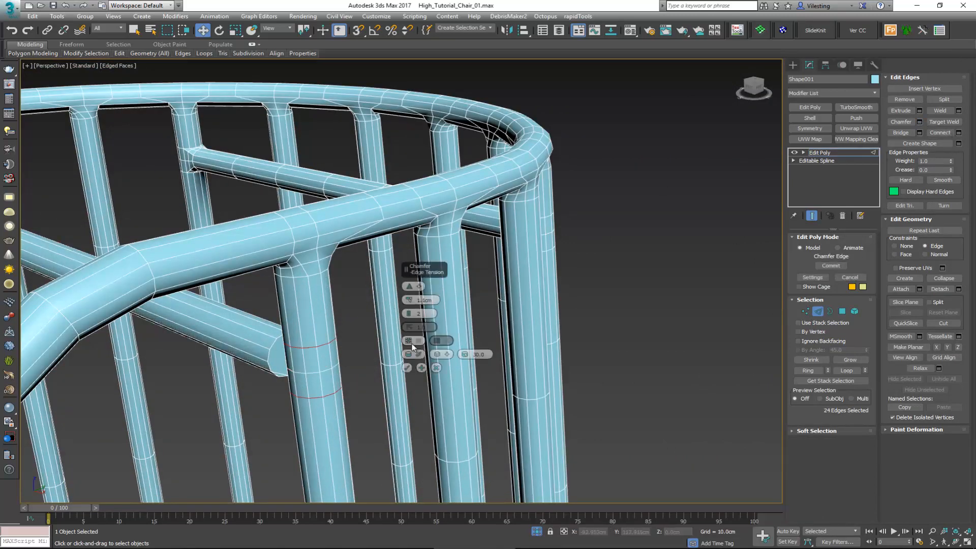
{"action": "left_click", "coordinate": [408, 367]}
Step: Add the longer crossbar's right end cap to the polygon selection and delete the caps at both ends
{"action": "key", "text": "4"}
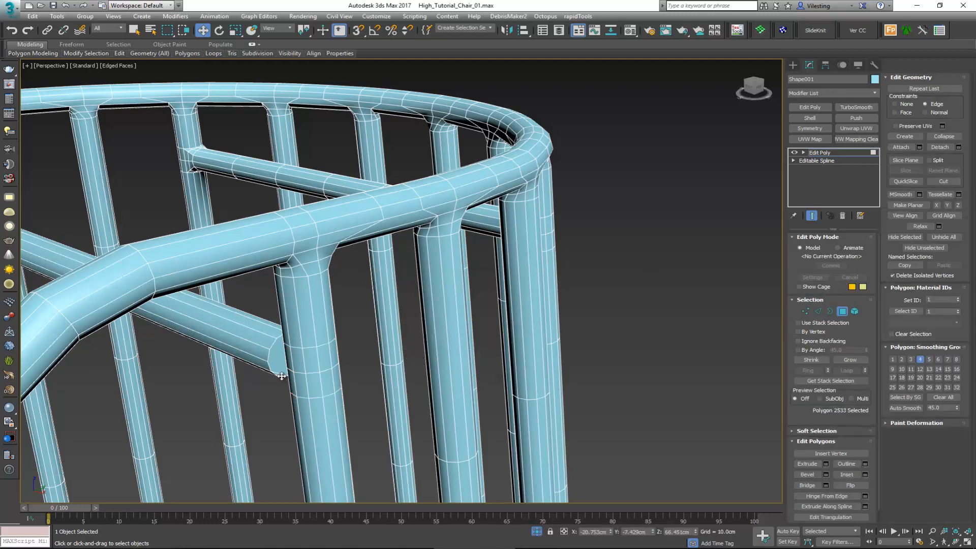
{"action": "left_click", "coordinate": [282, 374]}
{"action": "middle_click_drag", "start_coordinate": [283, 375], "coordinate": [299, 367], "text": "alt"}
{"action": "scroll", "coordinate": [298, 369], "scroll_direction": "up", "scroll_amount": 3}
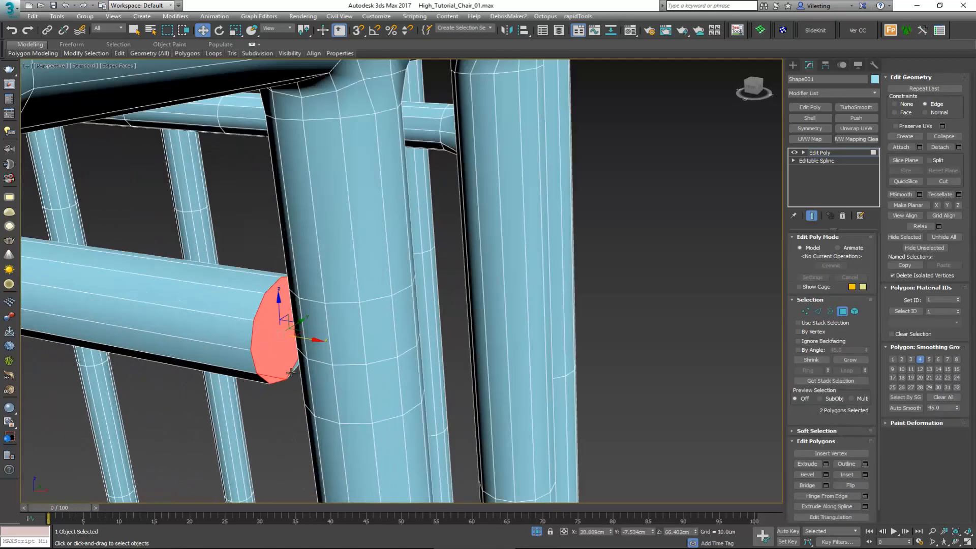
{"action": "left_click", "coordinate": [296, 369], "text": "ctrl"}
{"action": "scroll", "coordinate": [279, 358], "scroll_direction": "down", "scroll_amount": 4}
{"action": "middle_click_drag", "start_coordinate": [204, 332], "coordinate": [411, 289], "text": "alt"}
{"action": "scroll", "coordinate": [222, 334], "scroll_direction": "down", "scroll_amount": 4}
{"action": "scroll", "coordinate": [237, 324], "scroll_direction": "up", "scroll_amount": 7}
{"action": "middle_click_drag", "start_coordinate": [237, 324], "coordinate": [210, 279]}
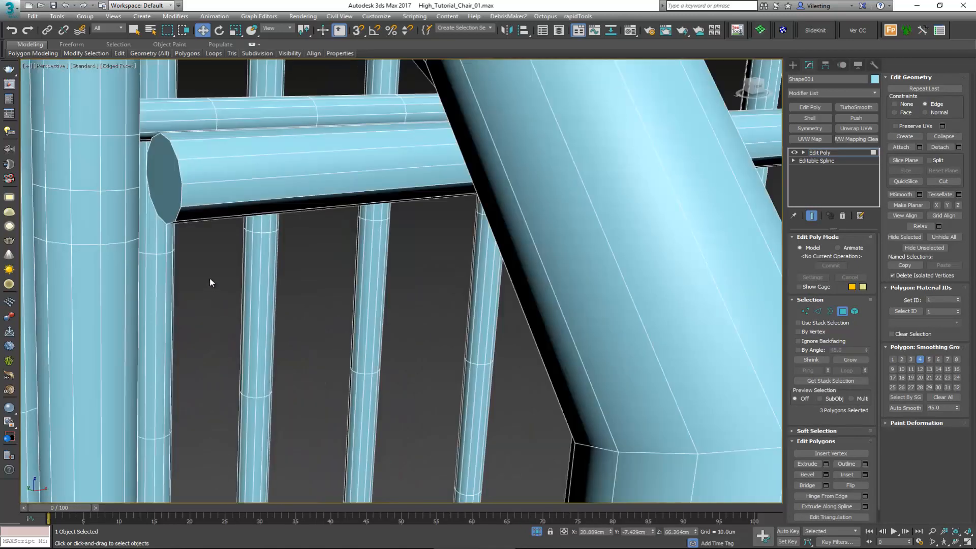
{"action": "scroll", "coordinate": [205, 234], "scroll_direction": "down", "scroll_amount": 10}
{"action": "key", "text": "Delete"}
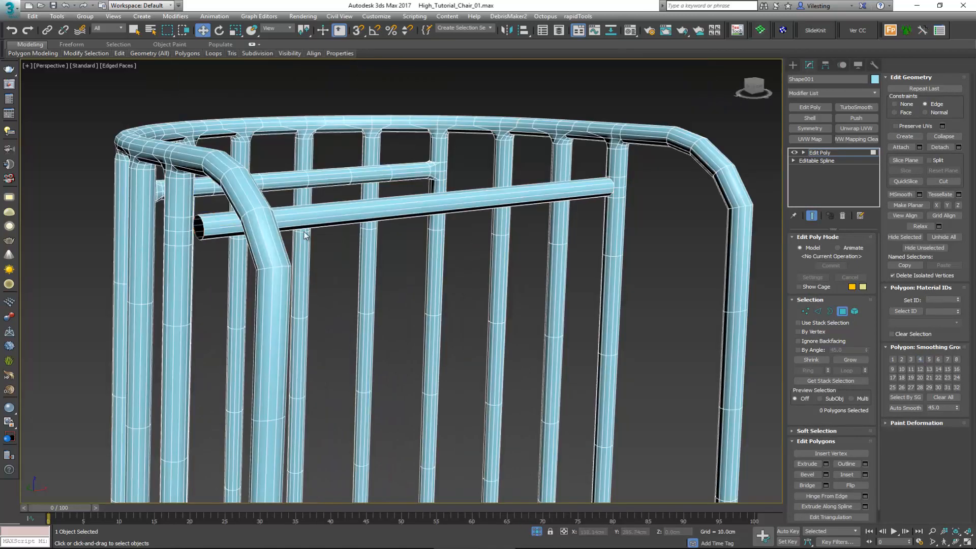
Step: Delete the 8 polygons of the right post that face the longer crossbar's open right end
{"action": "left_click", "coordinate": [618, 186]}
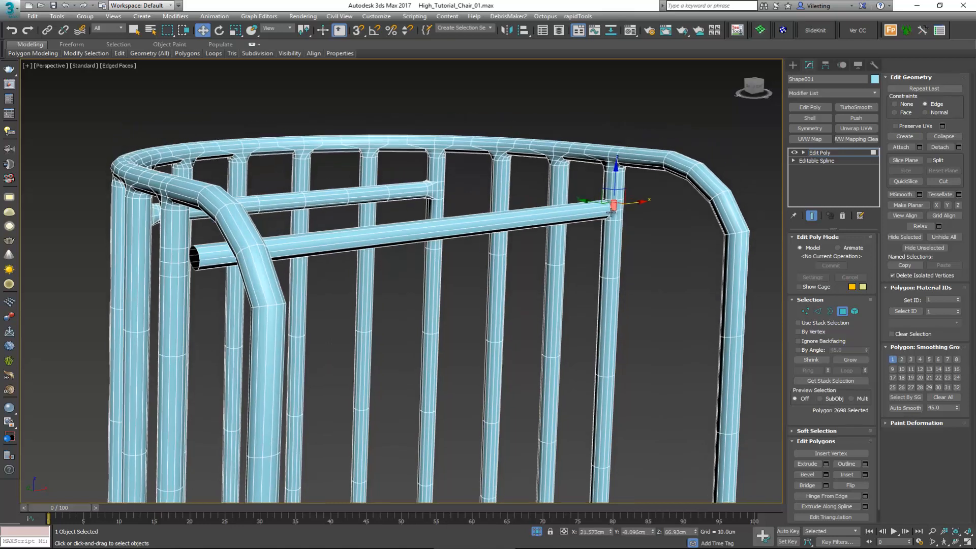
{"action": "key", "text": "z"}
{"action": "middle_click_drag", "start_coordinate": [505, 224], "coordinate": [333, 266], "text": "alt"}
{"action": "left_click", "coordinate": [333, 266], "text": "ctrl"}
{"action": "left_click", "coordinate": [219, 224], "text": "ctrl"}
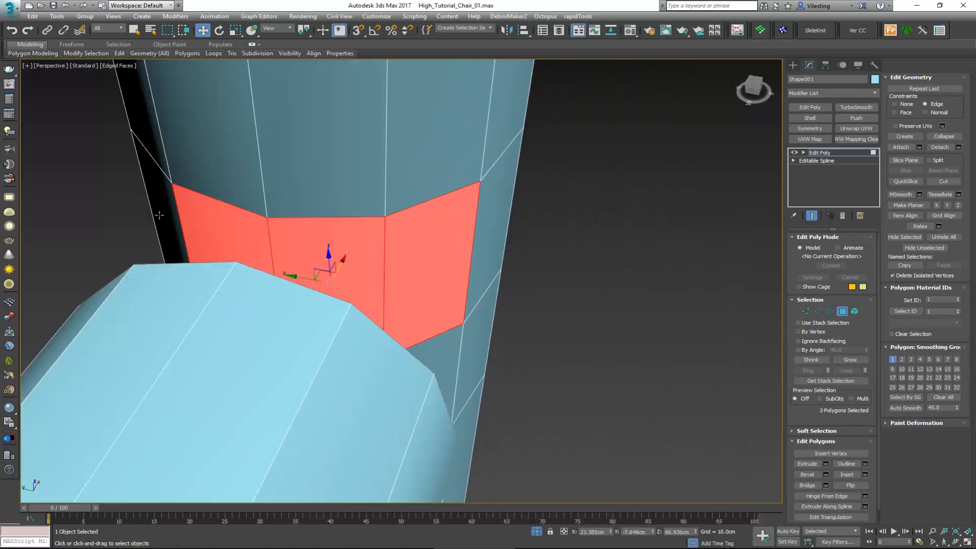
{"action": "left_click", "coordinate": [160, 206], "text": "ctrl"}
{"action": "middle_click_drag", "start_coordinate": [160, 207], "coordinate": [159, 362], "text": "alt"}
{"action": "left_click", "coordinate": [214, 418], "text": "ctrl"}
{"action": "left_click", "coordinate": [250, 400], "text": "ctrl"}
{"action": "left_click", "coordinate": [284, 423], "text": "ctrl"}
{"action": "left_click", "coordinate": [323, 435], "text": "ctrl"}
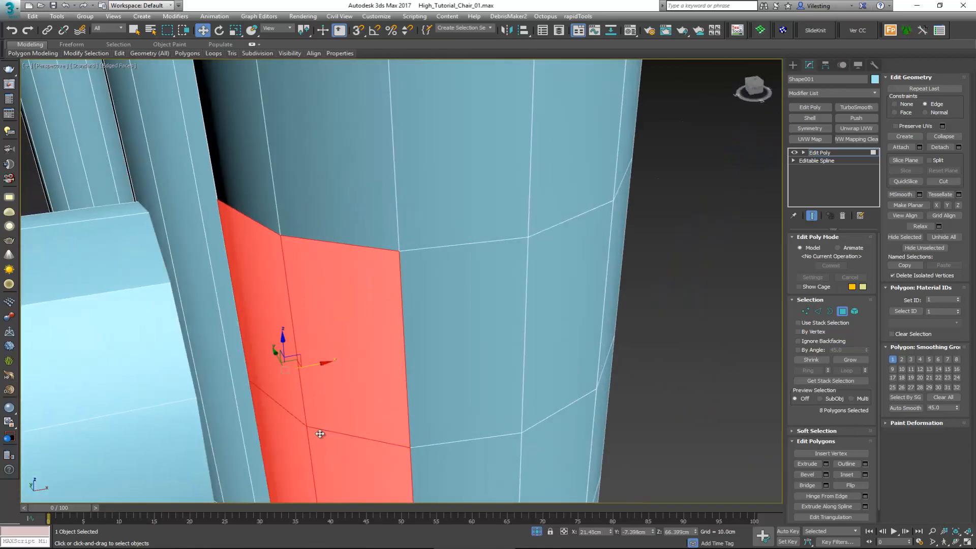
{"action": "scroll", "coordinate": [322, 434], "scroll_direction": "down", "scroll_amount": 4}
{"action": "mouse_move", "coordinate": [322, 433]}
{"action": "middle_mouse_down", "text": "alt"}
{"action": "mouse_move", "coordinate": [312, 420]}
{"action": "mouse_move", "coordinate": [333, 418]}
{"action": "middle_mouse_up", "text": "alt"}
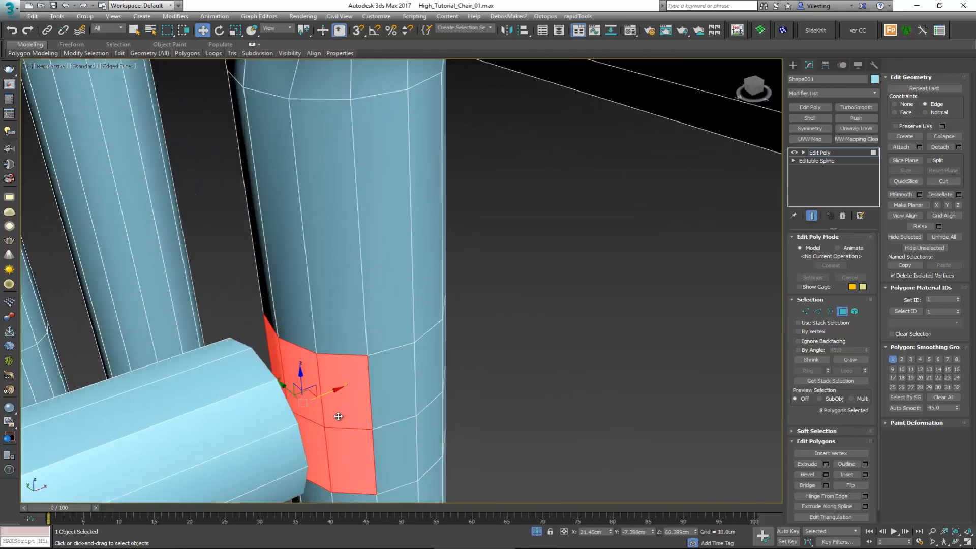
{"action": "key", "text": "Delete"}
Step: Bridge the border of the right post's opening to the longer crossbar's open right end without any twist
{"action": "key", "text": "3"}
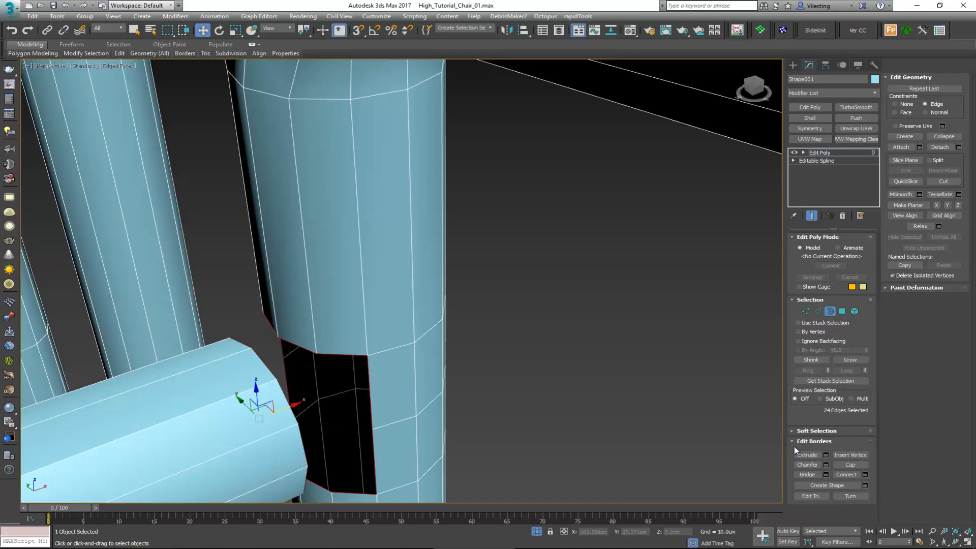
{"action": "scroll", "coordinate": [377, 406], "scroll_direction": "down", "scroll_amount": 4}
{"action": "middle_click_drag", "start_coordinate": [329, 393], "coordinate": [470, 337], "text": "alt"}
{"action": "middle_click_drag", "start_coordinate": [364, 445], "coordinate": [338, 460], "text": "alt"}
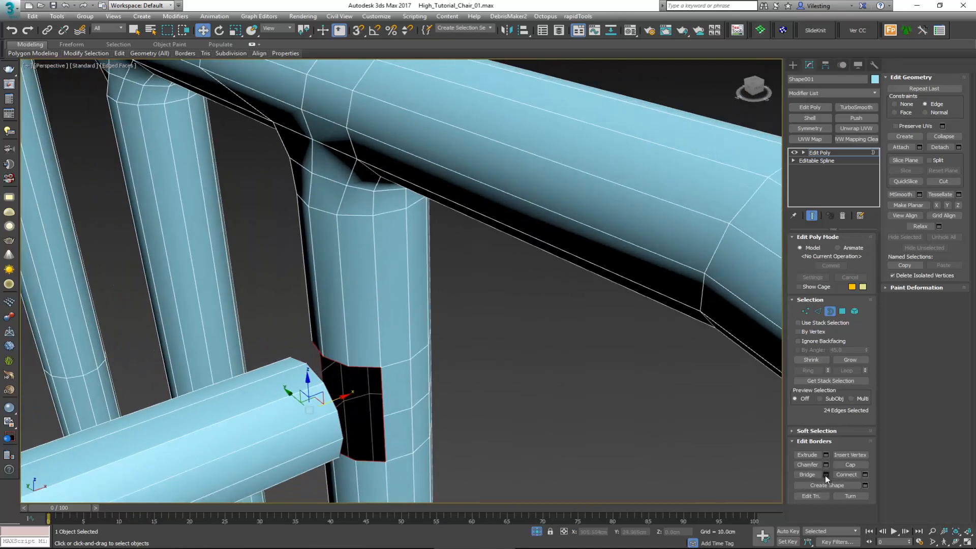
{"action": "left_click", "coordinate": [826, 475]}
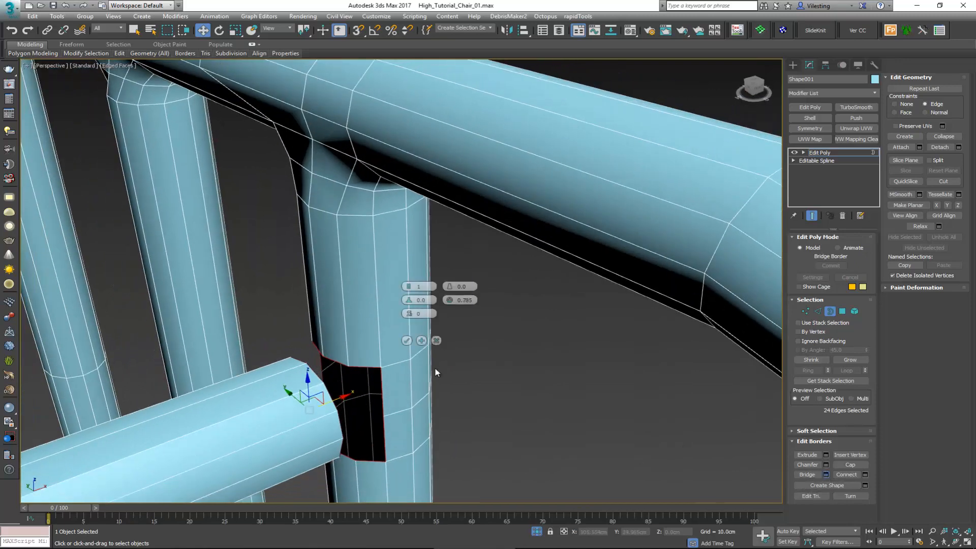
{"action": "left_click", "coordinate": [407, 340]}
{"action": "scroll", "coordinate": [384, 383], "scroll_direction": "down", "scroll_amount": 4}
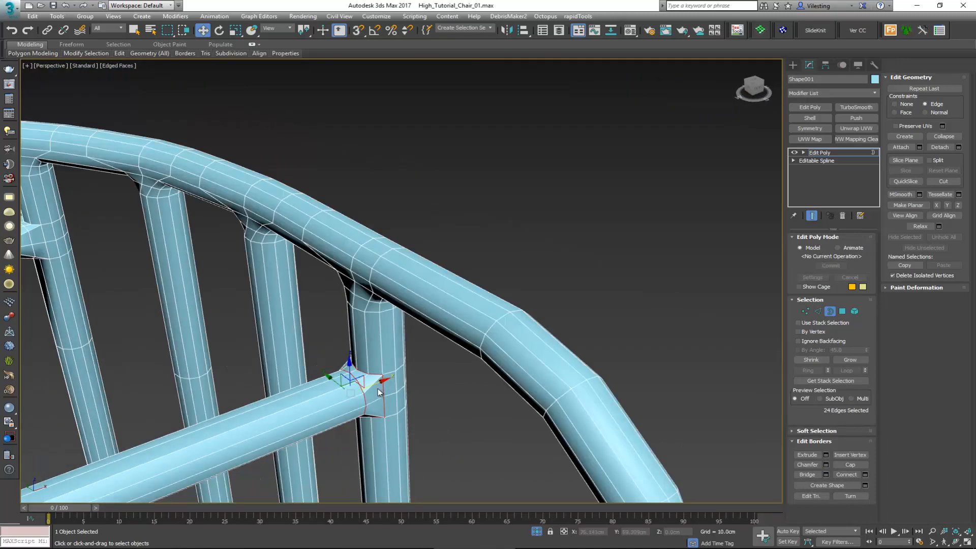
{"action": "middle_click_drag", "start_coordinate": [378, 392], "coordinate": [367, 387], "text": "alt"}
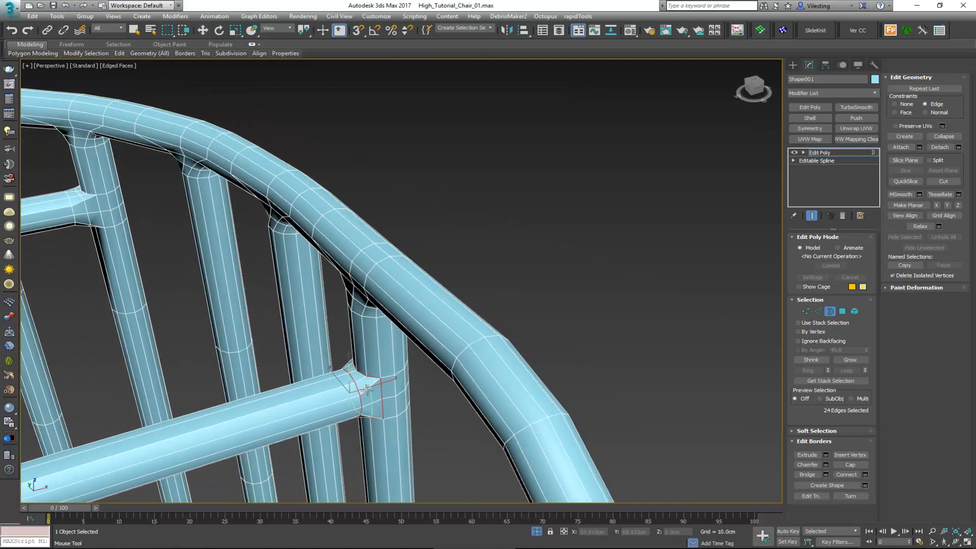
{"action": "left_click", "coordinate": [367, 390]}
{"action": "right_click", "coordinate": [366, 392]}
Step: Delete the polygons of the left post that face the longer crossbar's open left end
{"action": "scroll", "coordinate": [262, 393], "scroll_direction": "down", "scroll_amount": 2}
{"action": "middle_click_drag", "start_coordinate": [262, 393], "coordinate": [470, 297]}
{"action": "left_click", "coordinate": [441, 362]}
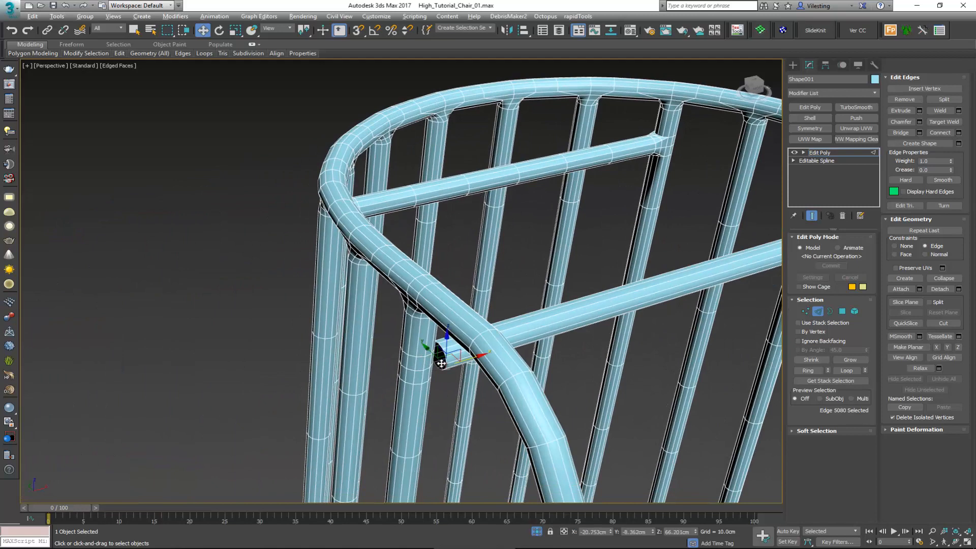
{"action": "scroll", "coordinate": [442, 360], "scroll_direction": "up", "scroll_amount": 5}
{"action": "key", "text": "4"}
{"action": "left_click", "coordinate": [452, 337]}
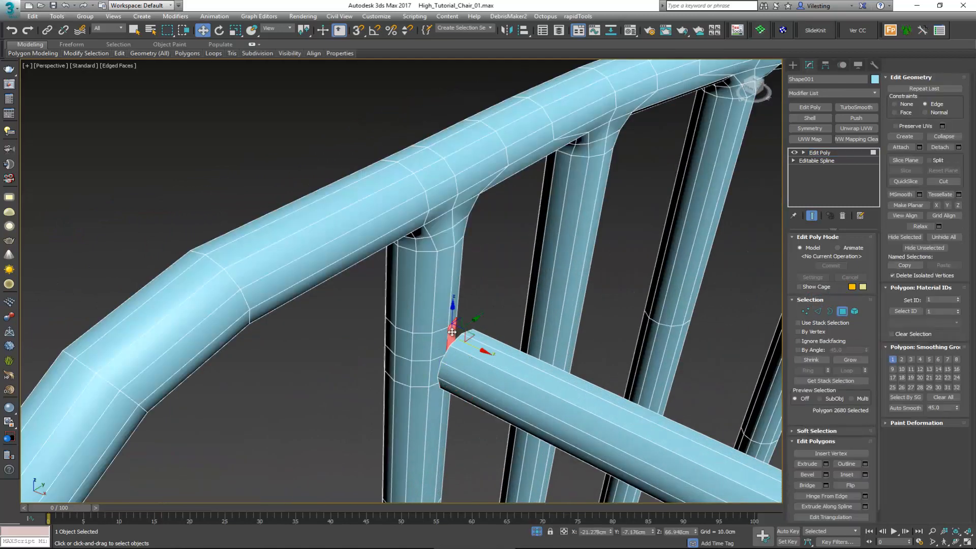
{"action": "left_click", "coordinate": [440, 345], "text": "ctrl"}
{"action": "left_click", "coordinate": [426, 348], "text": "ctrl"}
{"action": "left_click", "coordinate": [423, 369], "text": "ctrl"}
{"action": "left_click", "coordinate": [435, 365], "text": "ctrl"}
{"action": "middle_click_drag", "start_coordinate": [435, 365], "coordinate": [504, 377], "text": "alt"}
{"action": "left_click", "coordinate": [467, 362], "text": "ctrl"}
{"action": "left_click", "coordinate": [465, 378], "text": "ctrl"}
{"action": "left_click", "coordinate": [454, 375], "text": "ctrl"}
{"action": "key", "text": "Delete"}
Step: Bridge the left post's opening to the longer crossbar's open left end, adjusting Twist 2 to line up the edges
{"action": "key", "text": "3"}
{"action": "left_click", "coordinate": [419, 389]}
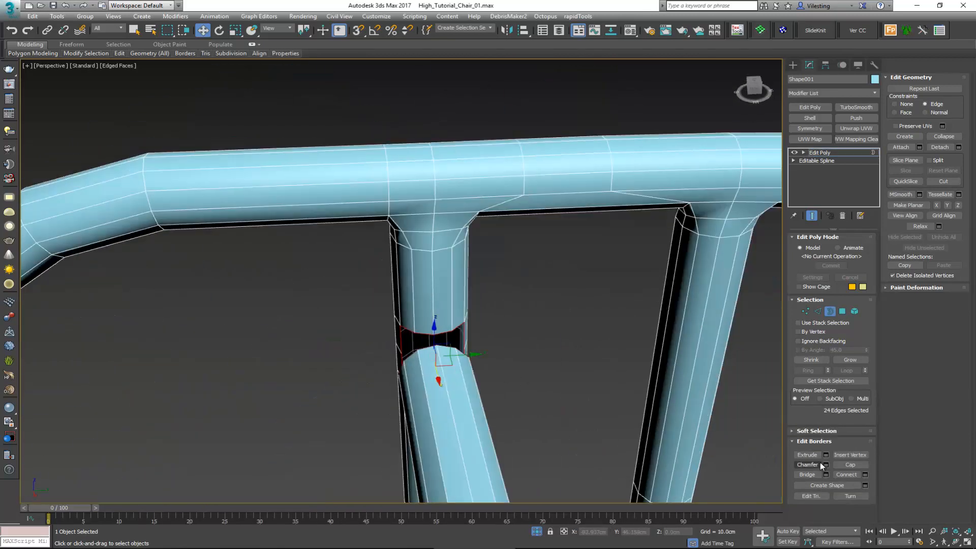
{"action": "middle_click_drag", "start_coordinate": [434, 358], "coordinate": [440, 327], "text": "alt"}
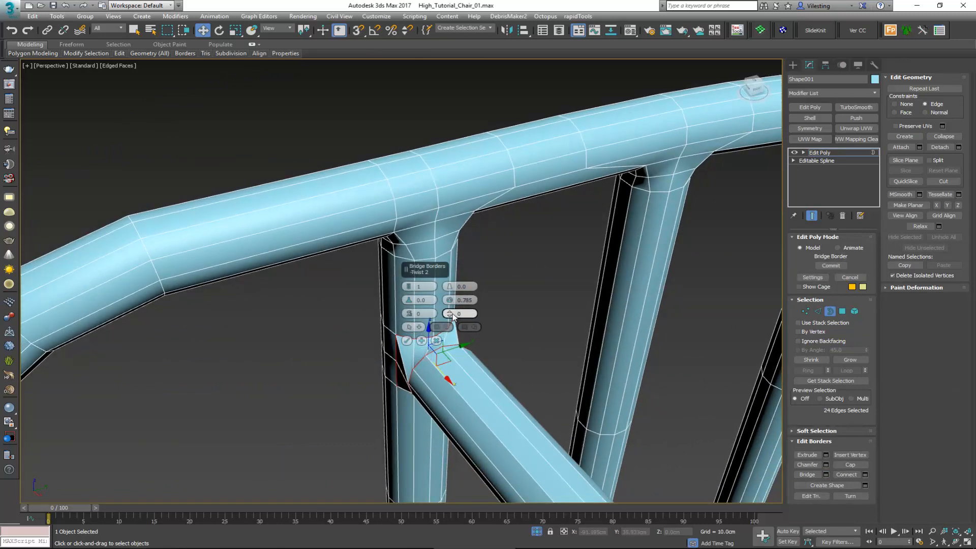
{"action": "left_click_drag", "start_coordinate": [451, 314], "coordinate": [440, 332]}
{"action": "left_click", "coordinate": [407, 340]}
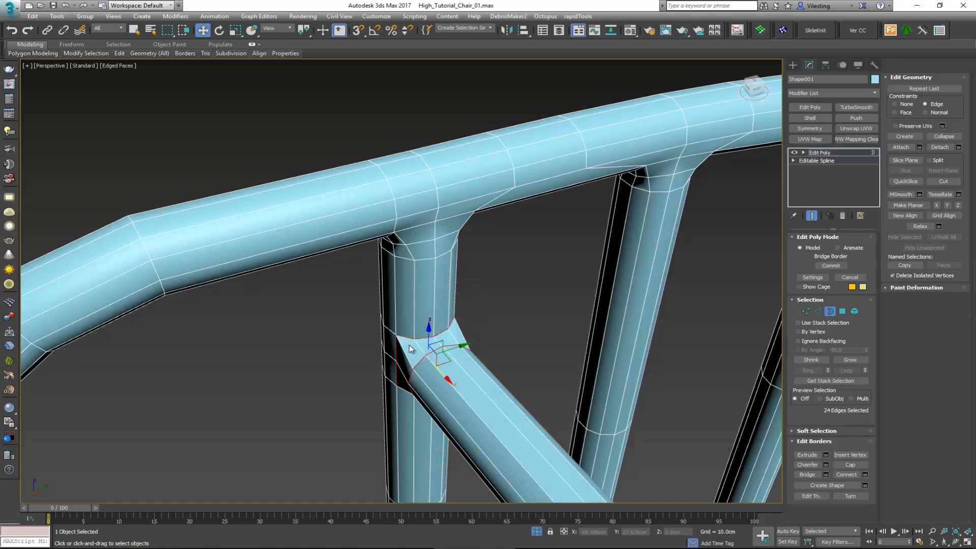
{"action": "mouse_move", "coordinate": [417, 346]}
{"action": "middle_mouse_down", "text": "alt"}
{"action": "mouse_move", "coordinate": [436, 344]}
{"action": "mouse_move", "coordinate": [426, 363]}
{"action": "middle_mouse_up", "text": "alt"}
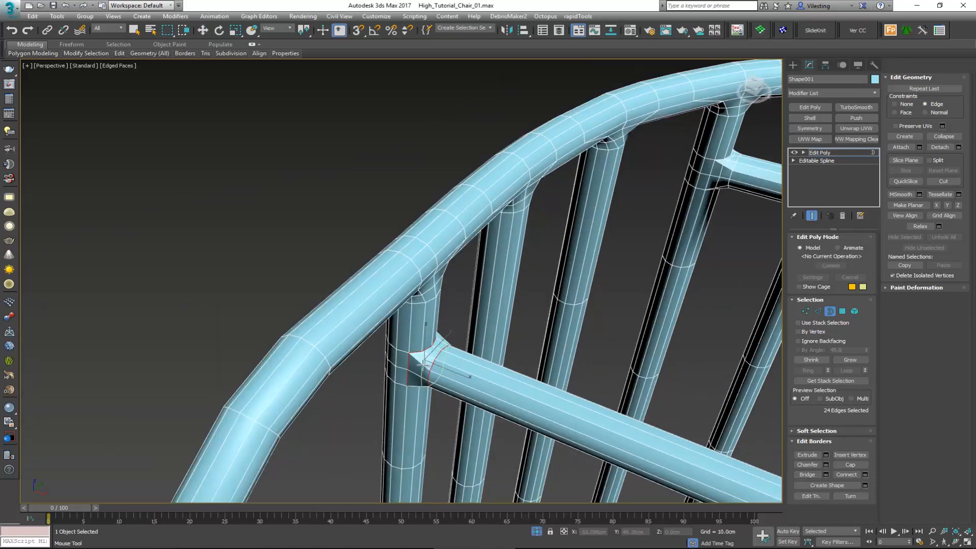
Step: Connect the longer crossbar's lengthwise edges with 5 evenly spaced segments and leave edge editing
{"action": "key", "text": "2"}
{"action": "middle_click_drag", "start_coordinate": [493, 353], "coordinate": [351, 371]}
{"action": "scroll", "coordinate": [351, 371], "scroll_direction": "down", "scroll_amount": 3}
{"action": "left_click_drag", "start_coordinate": [377, 314], "coordinate": [331, 374]}
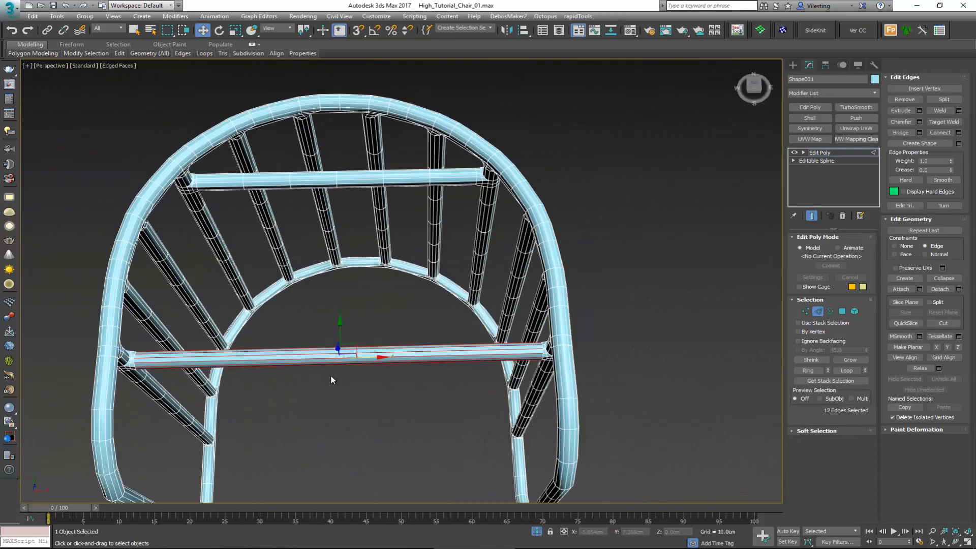
{"action": "left_click", "coordinate": [959, 133]}
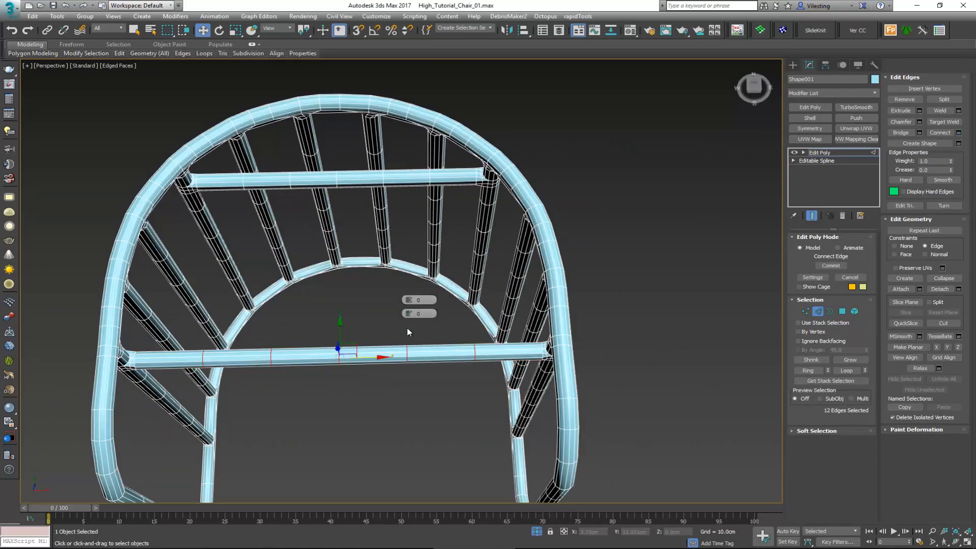
{"action": "left_click", "coordinate": [821, 311]}
{"action": "left_click", "coordinate": [689, 137]}
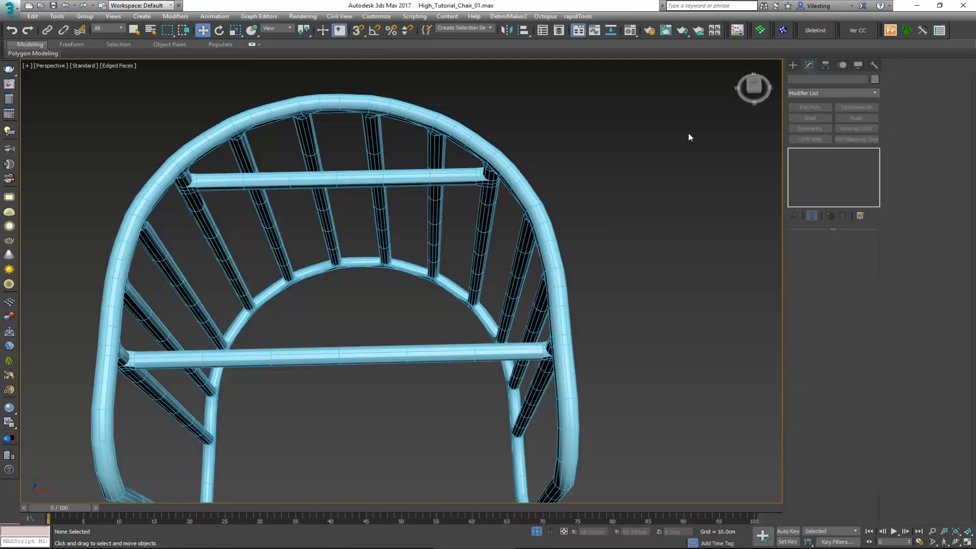
Step: Snap the edge loop on the right front leg beside the lower crossbar to the crossbar's height, Z 19.974 cm
{"action": "middle_click_drag", "start_coordinate": [590, 285], "coordinate": [587, 205]}
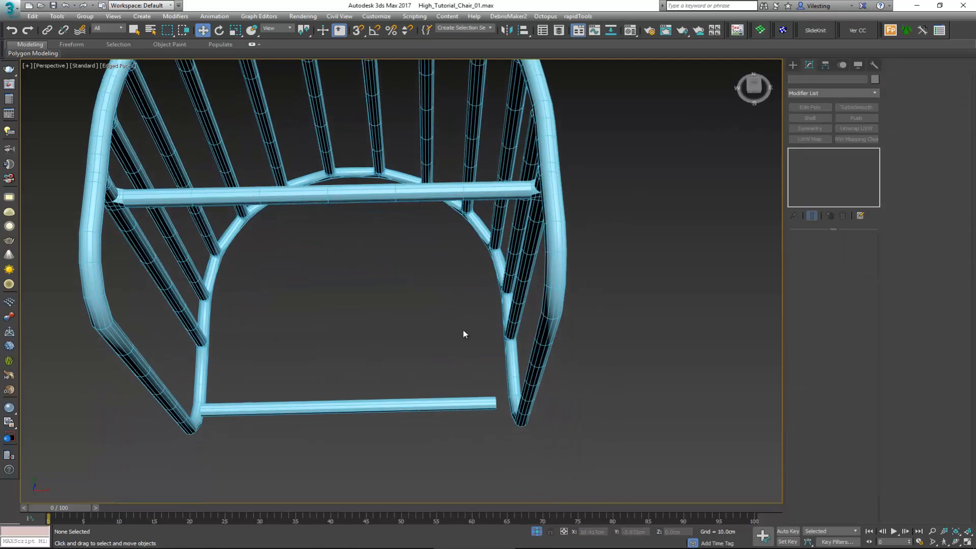
{"action": "middle_click_drag", "start_coordinate": [463, 334], "coordinate": [372, 326], "text": "alt"}
{"action": "left_click", "coordinate": [372, 339]}
{"action": "scroll", "coordinate": [376, 342], "scroll_direction": "up", "scroll_amount": 2}
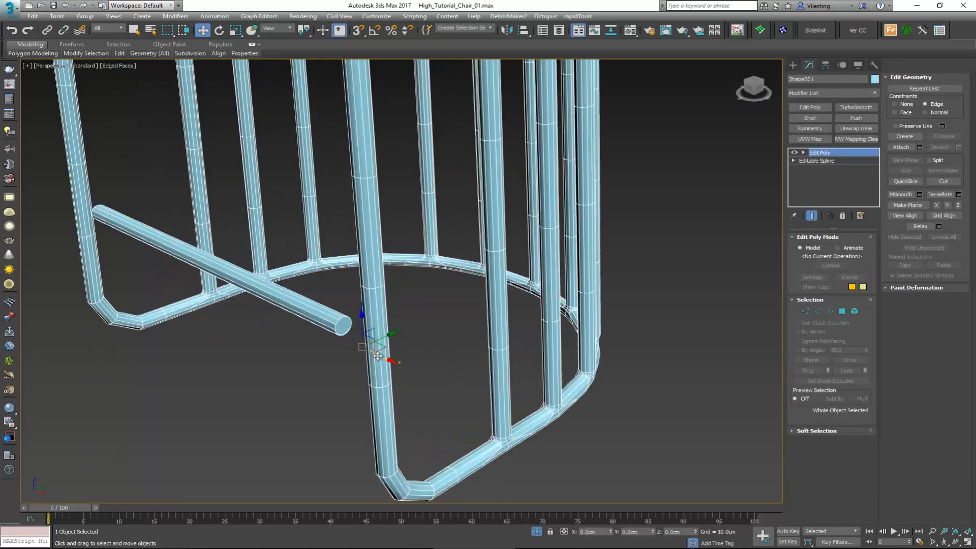
{"action": "key", "text": "2"}
{"action": "key", "text": "w"}
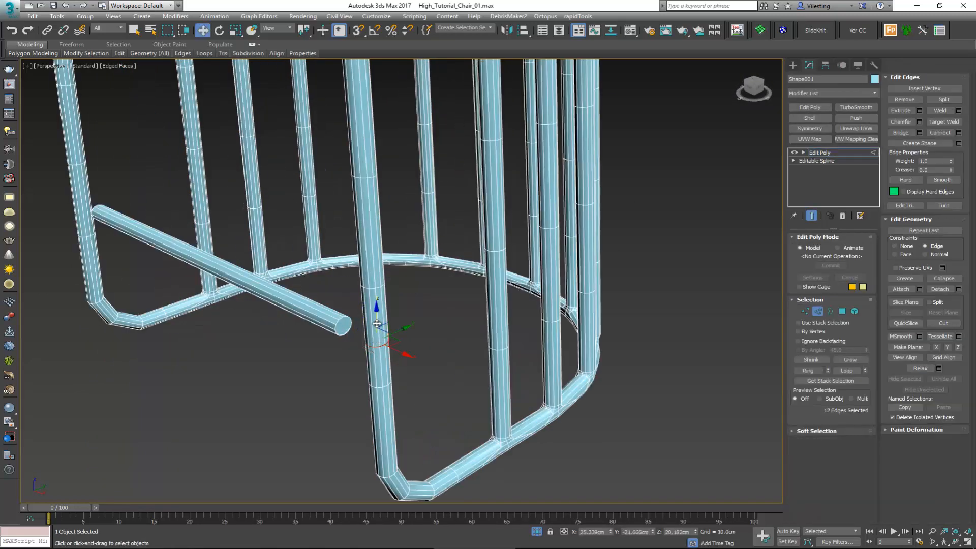
{"action": "left_click_drag", "start_coordinate": [377, 323], "coordinate": [313, 333]}
{"action": "key", "text": "s"}
{"action": "middle_click_drag", "start_coordinate": [313, 334], "coordinate": [419, 349], "text": "alt"}
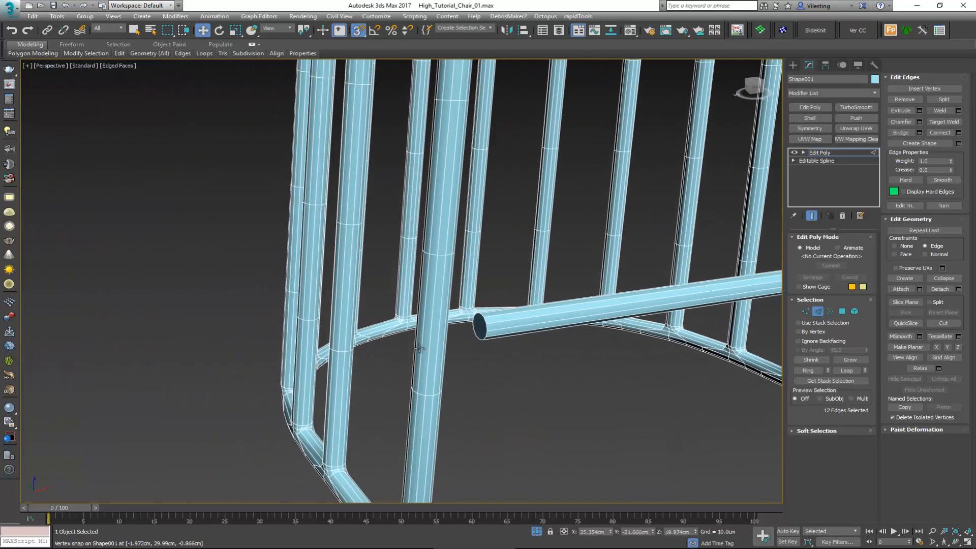
Step: Snap the edge loop on the left front leg to the height of the lower crossbar's left end
{"action": "key", "text": "alt+1"}
{"action": "left_click", "coordinate": [438, 340]}
{"action": "key", "text": "w"}
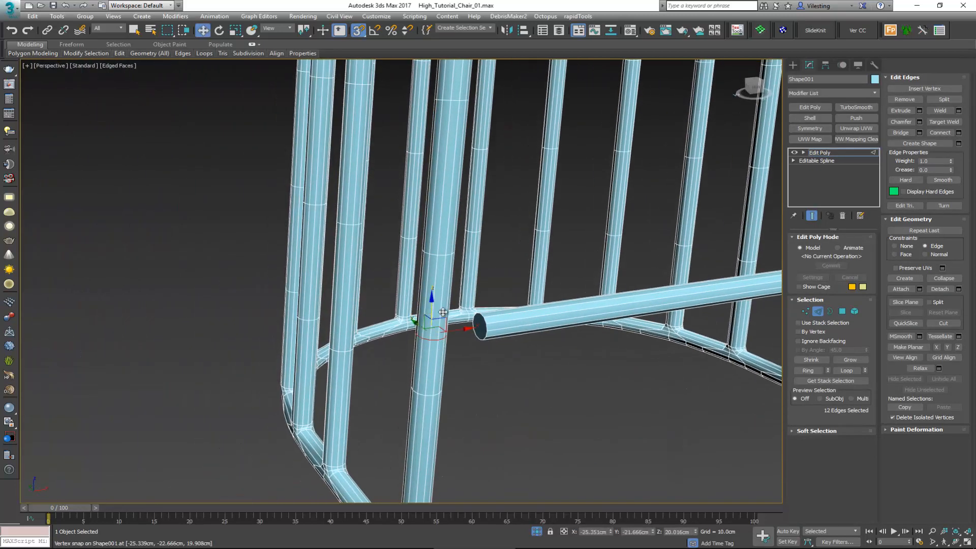
Step: Delete the polygons capping both ends of the lower crossbar and select the open border at its right end
{"action": "key", "text": "4"}
{"action": "left_click", "coordinate": [480, 327]}
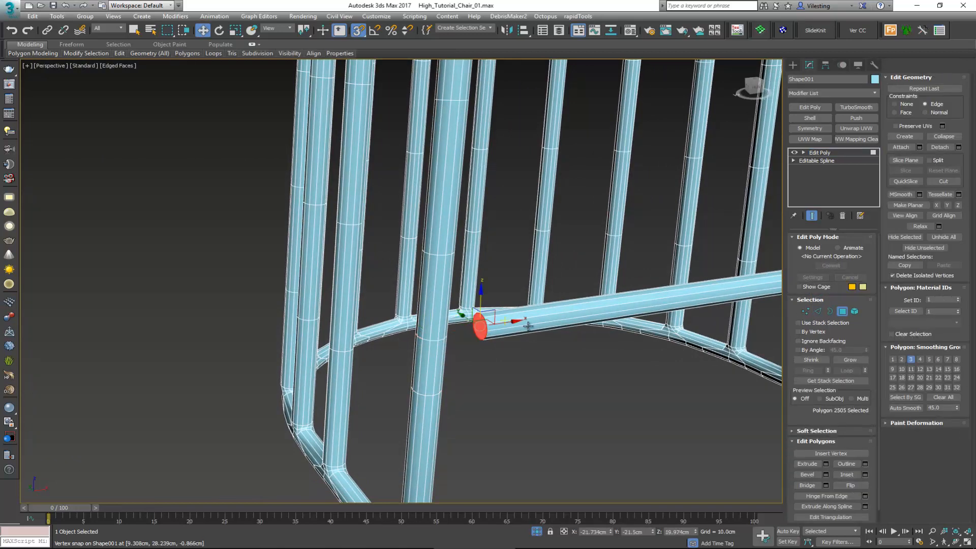
{"action": "middle_click_drag", "start_coordinate": [528, 326], "coordinate": [246, 313]}
{"action": "scroll", "coordinate": [373, 343], "scroll_direction": "down", "scroll_amount": 4}
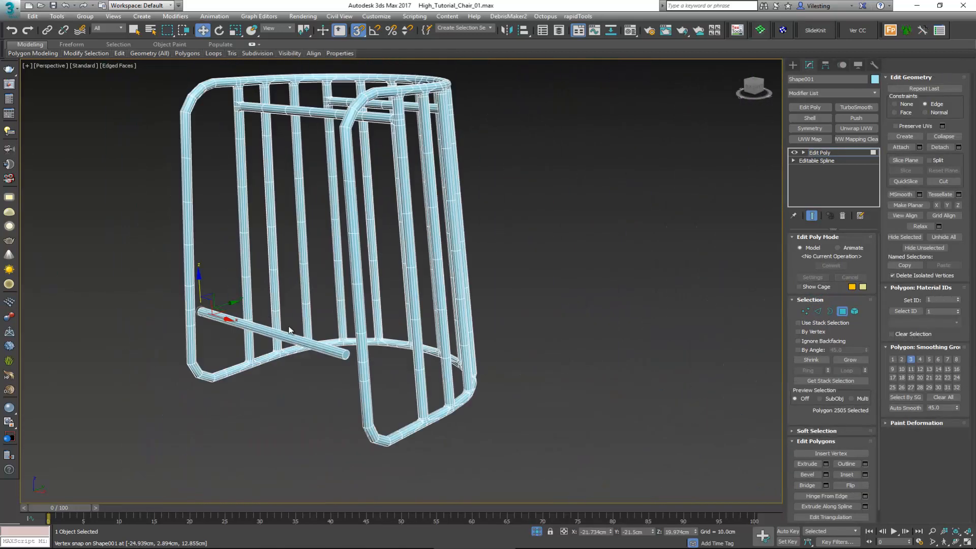
{"action": "scroll", "coordinate": [355, 364], "scroll_direction": "up", "scroll_amount": 2}
{"action": "left_click", "coordinate": [343, 351]}
{"action": "scroll", "coordinate": [343, 352], "scroll_direction": "up", "scroll_amount": 4}
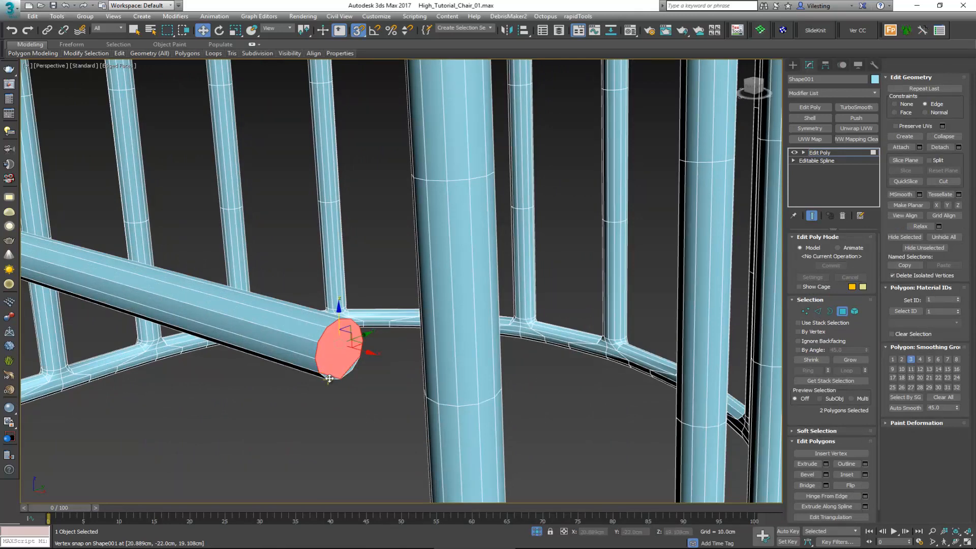
{"action": "left_click", "coordinate": [350, 370], "text": "ctrl"}
{"action": "left_click", "coordinate": [352, 367], "text": "ctrl"}
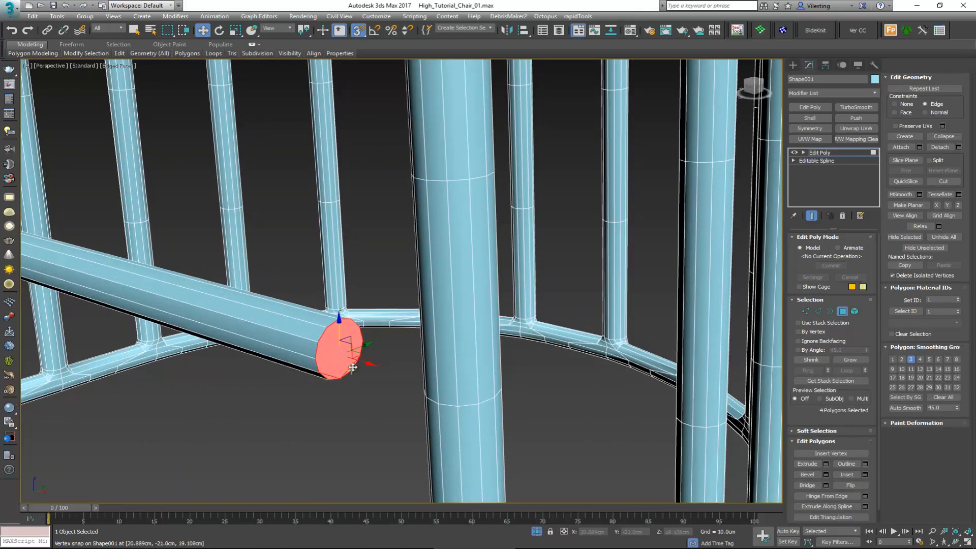
{"action": "key", "text": "Delete"}
{"action": "scroll", "coordinate": [353, 367], "scroll_direction": "down", "scroll_amount": 2}
{"action": "key", "text": "3"}
{"action": "left_click", "coordinate": [329, 362]}
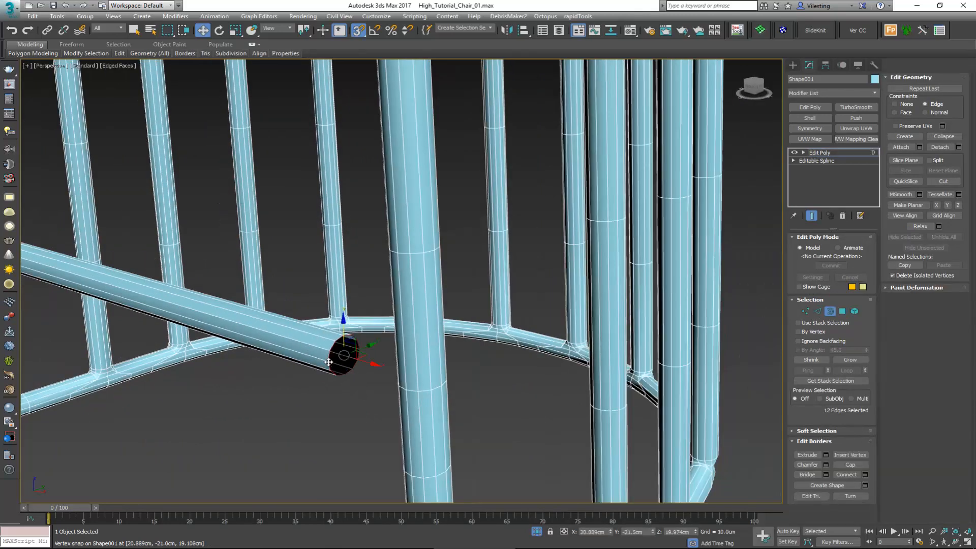
Step: Try to scale the borders at both open ends of the lower crossbar together, and undo it
{"action": "middle_click_drag", "start_coordinate": [328, 362], "coordinate": [196, 392], "text": "alt"}
{"action": "left_click", "coordinate": [140, 352], "text": "ctrl"}
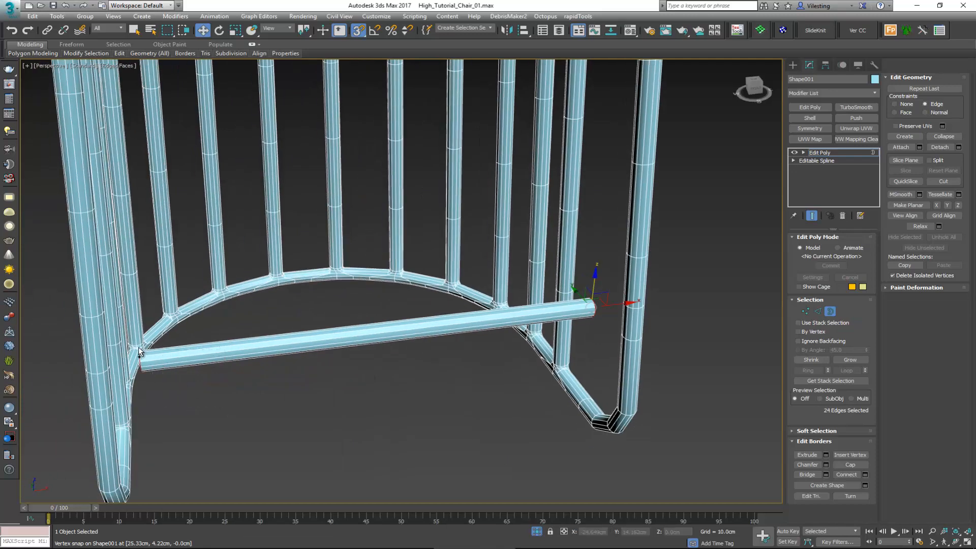
{"action": "key", "text": "r"}
{"action": "middle_click_drag", "start_coordinate": [515, 338], "coordinate": [562, 397], "text": "alt"}
{"action": "key", "text": "ctrl+z"}
{"action": "key", "text": "w"}
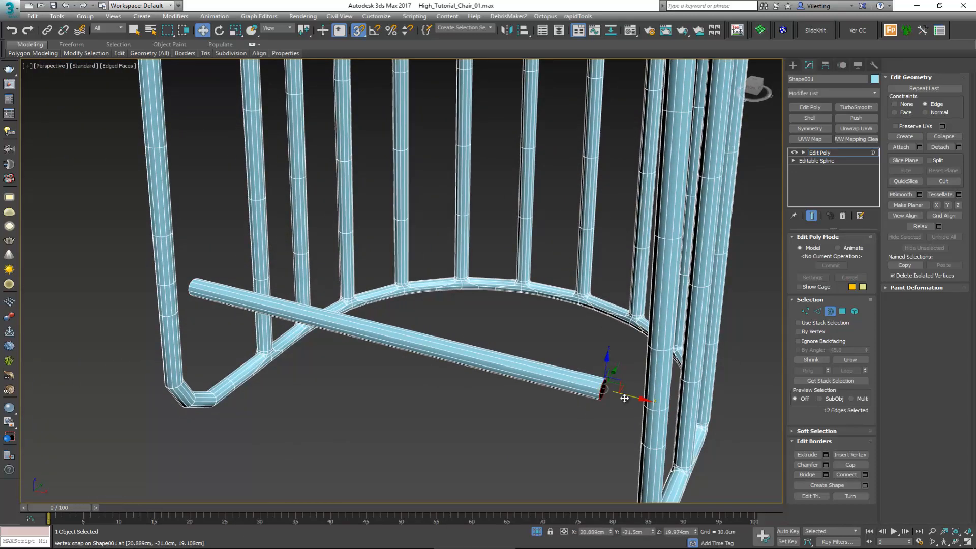
Step: With snapping off and constraints set to None, extend the lower crossbar's open ends toward the legs, to about X 23.67 cm and -23.79 cm
{"action": "key", "text": "s"}
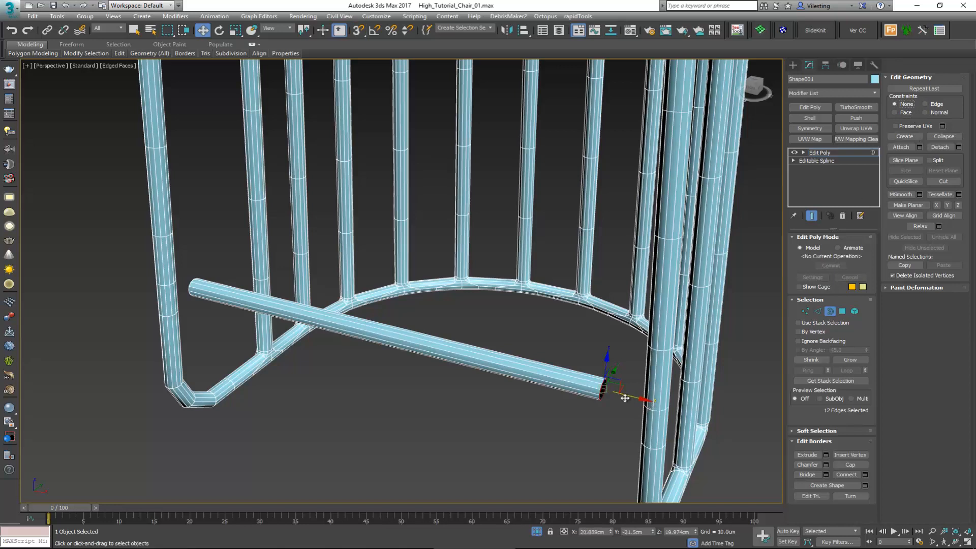
{"action": "left_click_drag", "start_coordinate": [628, 398], "coordinate": [659, 405]}
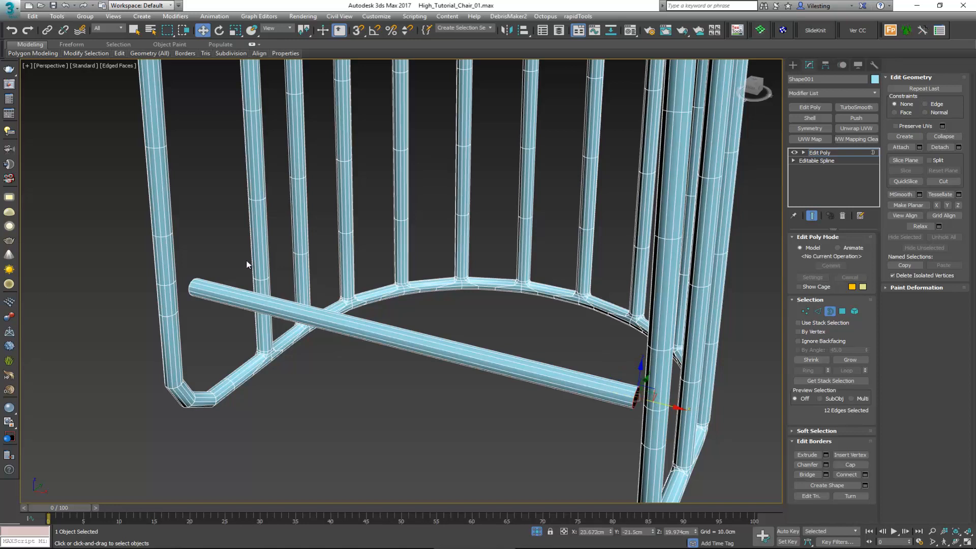
{"action": "key", "text": "3"}
{"action": "left_click_drag", "start_coordinate": [230, 271], "coordinate": [185, 304]}
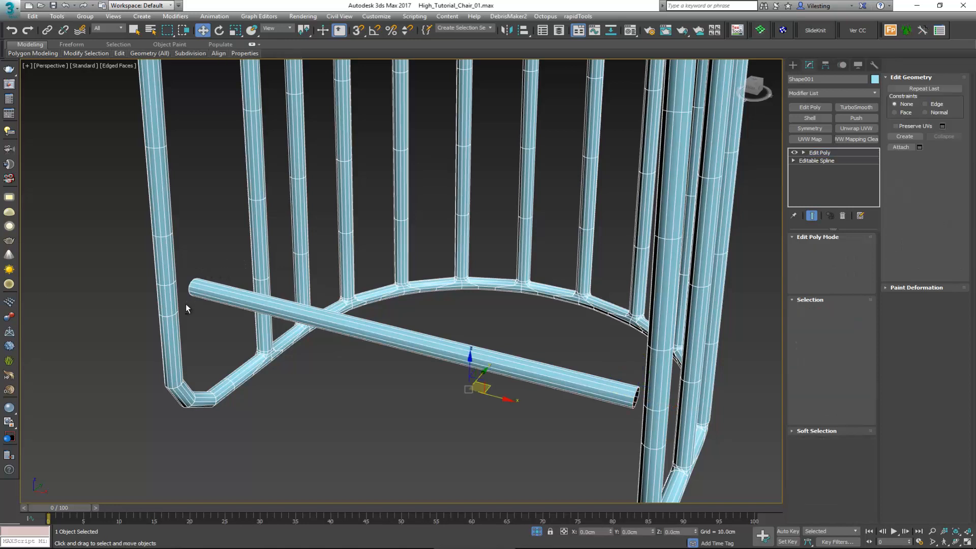
{"action": "middle_click_drag", "start_coordinate": [185, 304], "coordinate": [195, 306], "text": "alt"}
{"action": "key", "text": "3"}
{"action": "left_click_drag", "start_coordinate": [201, 293], "coordinate": [217, 313]}
Step: Chamfer the edge loops on both front legs at the lower crossbar's height by 1.1 cm with 2 segments
{"action": "key", "text": "2"}
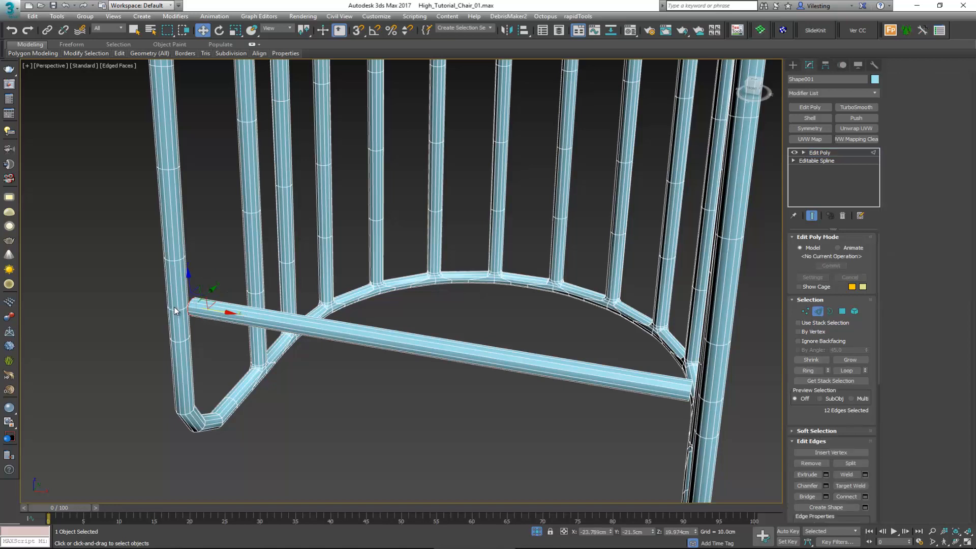
{"action": "middle_click_drag", "start_coordinate": [354, 330], "coordinate": [171, 322]}
{"action": "scroll", "coordinate": [549, 421], "scroll_direction": "up", "scroll_amount": 3}
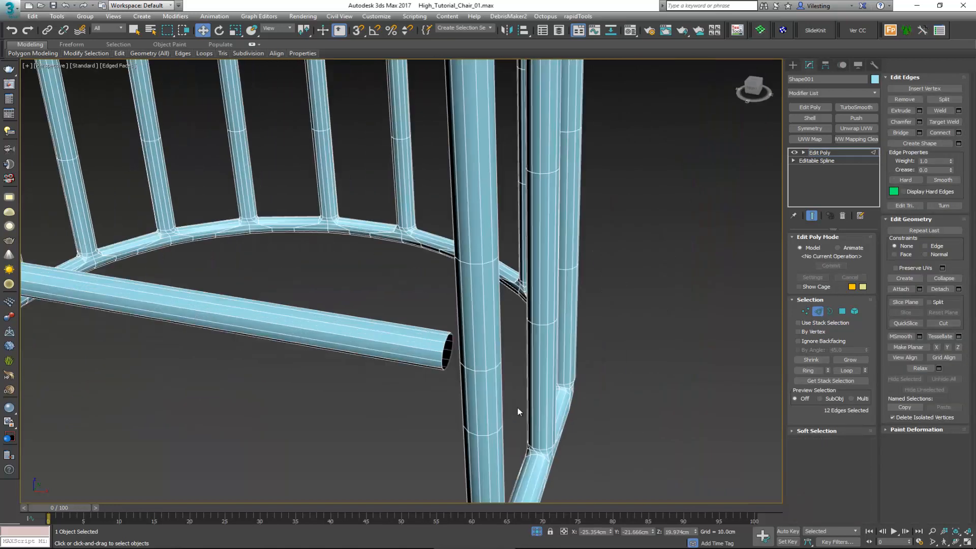
{"action": "double_click", "coordinate": [478, 372]}
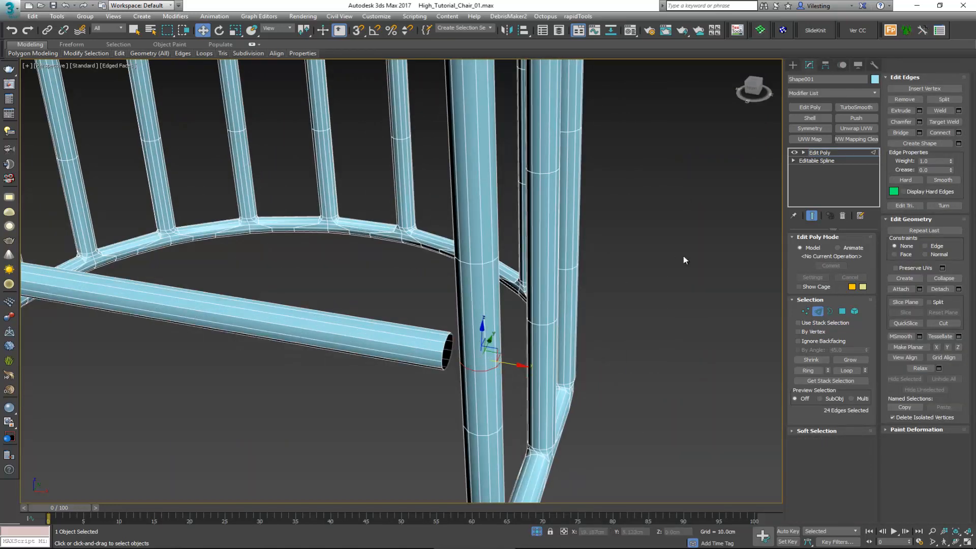
{"action": "left_click", "coordinate": [919, 122]}
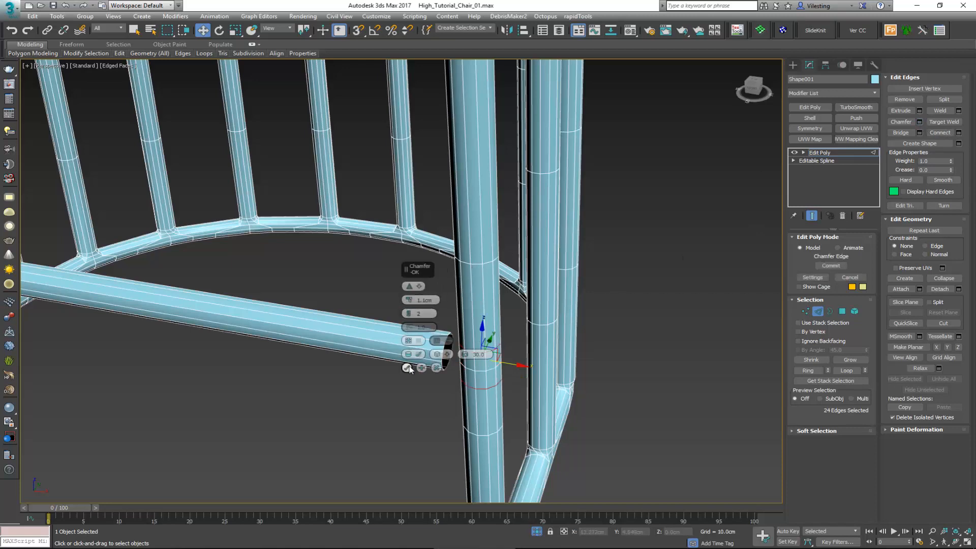
{"action": "left_click", "coordinate": [409, 368]}
Step: Delete two rows of four polygons on the right front leg facing the lower crossbar's open end
{"action": "key", "text": "4"}
{"action": "left_click", "coordinate": [461, 359]}
{"action": "middle_click_drag", "start_coordinate": [462, 359], "coordinate": [519, 357], "text": "alt"}
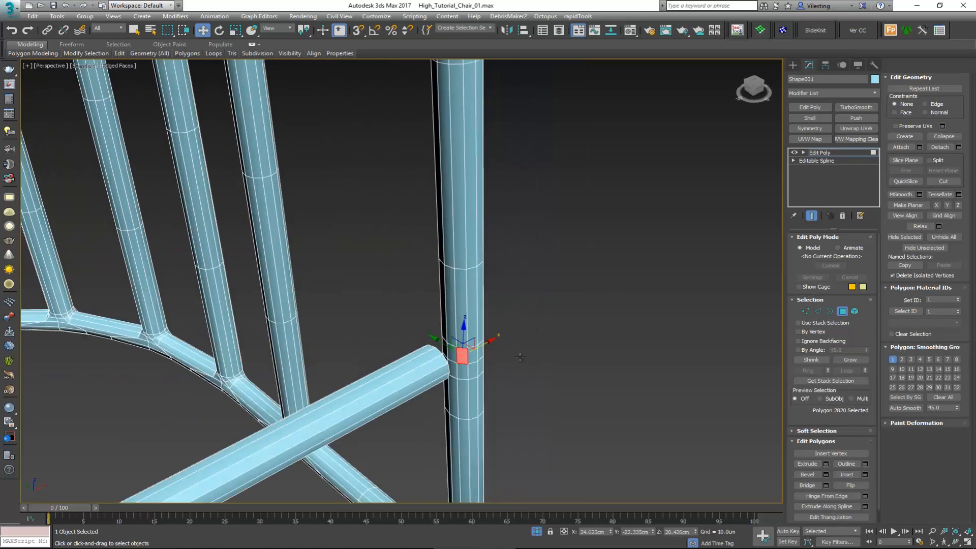
{"action": "scroll", "coordinate": [508, 356], "scroll_direction": "up", "scroll_amount": 6}
{"action": "left_click", "coordinate": [355, 356], "text": "ctrl"}
{"action": "left_click", "coordinate": [295, 351], "text": "ctrl"}
{"action": "left_click", "coordinate": [268, 348], "text": "ctrl"}
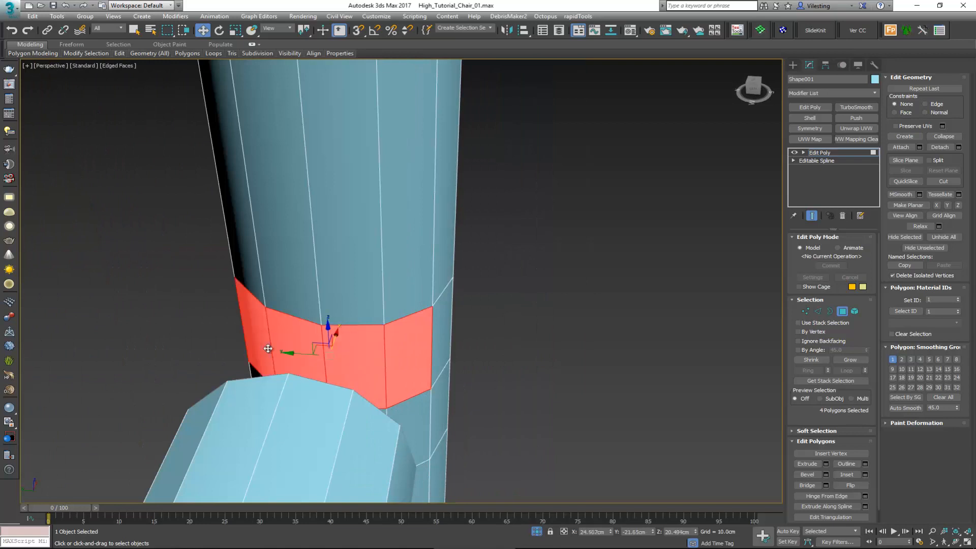
{"action": "middle_click_drag", "start_coordinate": [268, 349], "coordinate": [305, 284], "text": "alt"}
{"action": "left_click", "coordinate": [246, 421], "text": "ctrl"}
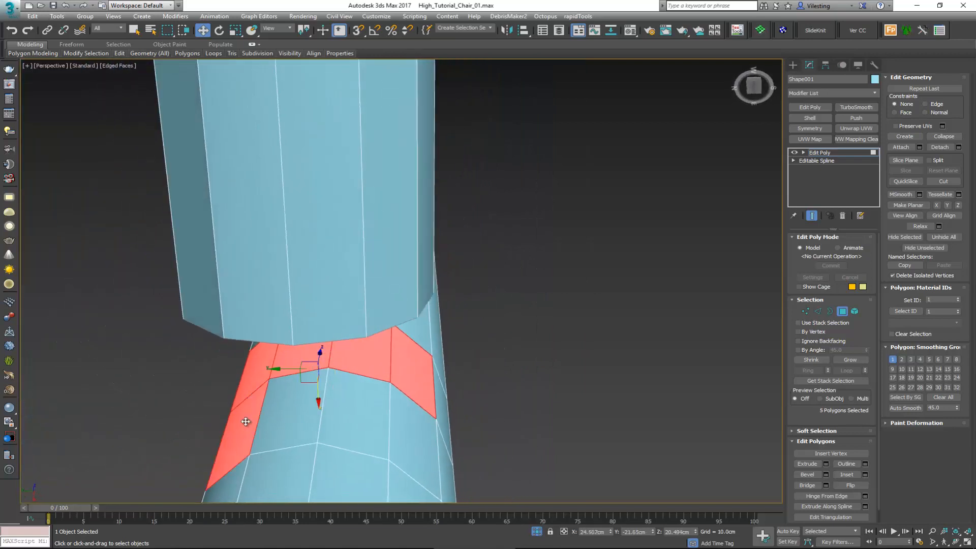
{"action": "left_click", "coordinate": [293, 423], "text": "ctrl"}
{"action": "left_click", "coordinate": [375, 410], "text": "ctrl"}
{"action": "middle_click_drag", "start_coordinate": [374, 410], "coordinate": [382, 418], "text": "alt"}
{"action": "key", "text": "Delete"}
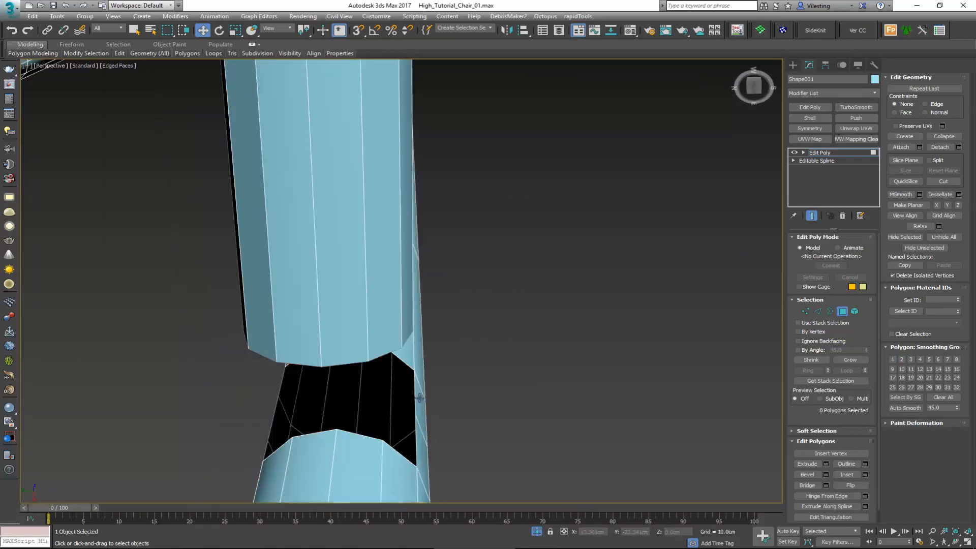
Step: Bridge the right front leg's opening to the open right end of the lower crossbar
{"action": "key", "text": "3"}
{"action": "key", "text": "ctrl+a"}
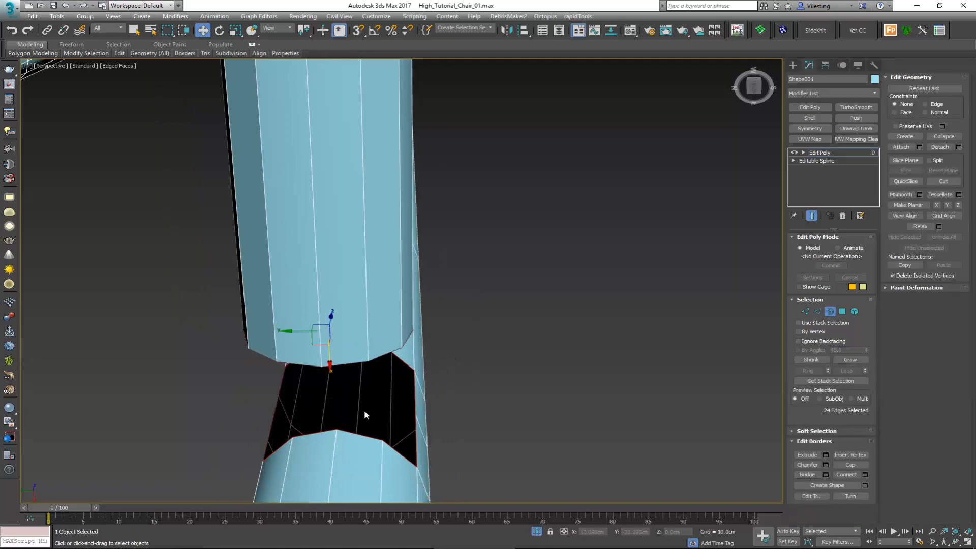
{"action": "middle_click_drag", "start_coordinate": [364, 410], "coordinate": [301, 407], "text": "alt"}
{"action": "left_click", "coordinate": [805, 475]}
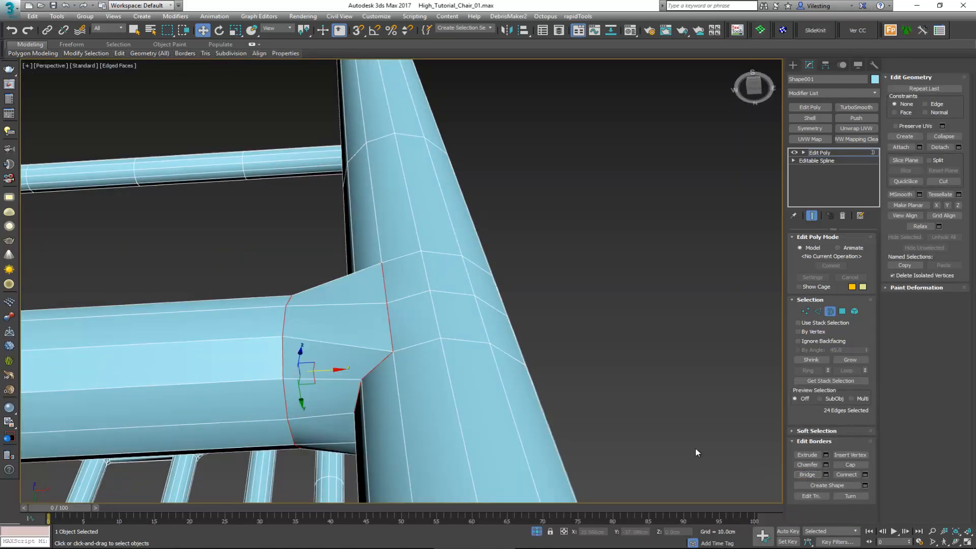
{"action": "middle_click_drag", "start_coordinate": [696, 448], "coordinate": [472, 386], "text": "alt"}
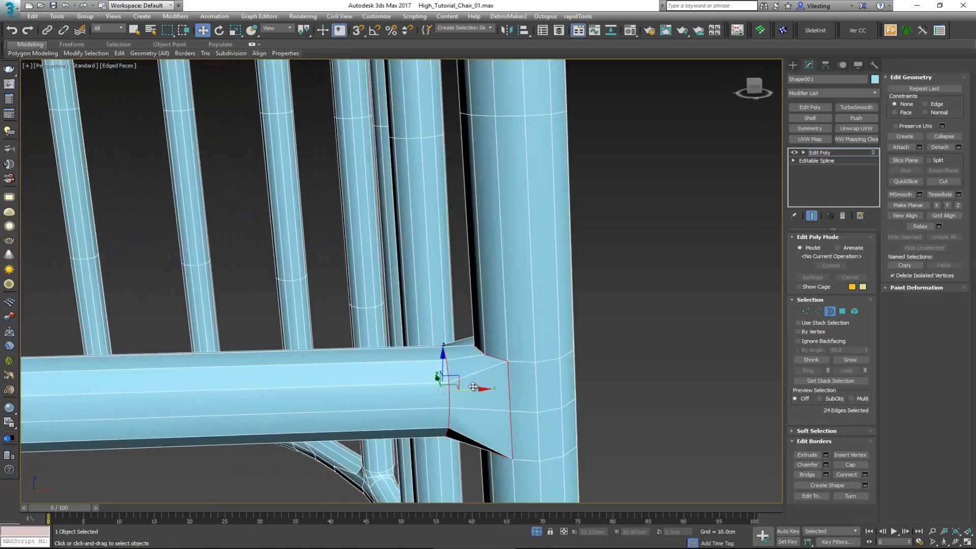
{"action": "scroll", "coordinate": [473, 385], "scroll_direction": "down", "scroll_amount": 3}
Step: Insert an edge loop around the bridged joint between the lower crossbar and the right front leg
{"action": "key", "text": "alt+1"}
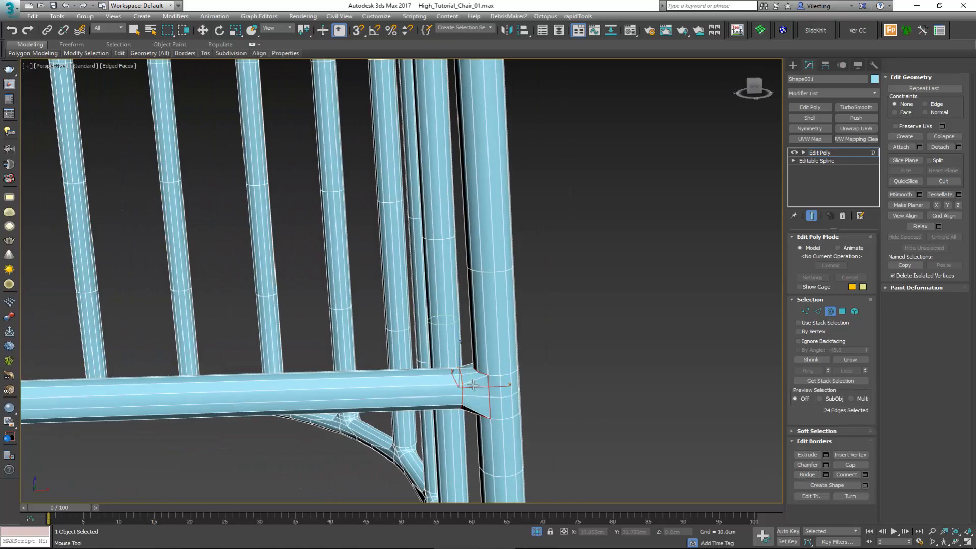
{"action": "key", "text": "2"}
{"action": "middle_click_drag", "start_coordinate": [466, 375], "coordinate": [481, 393], "text": "alt"}
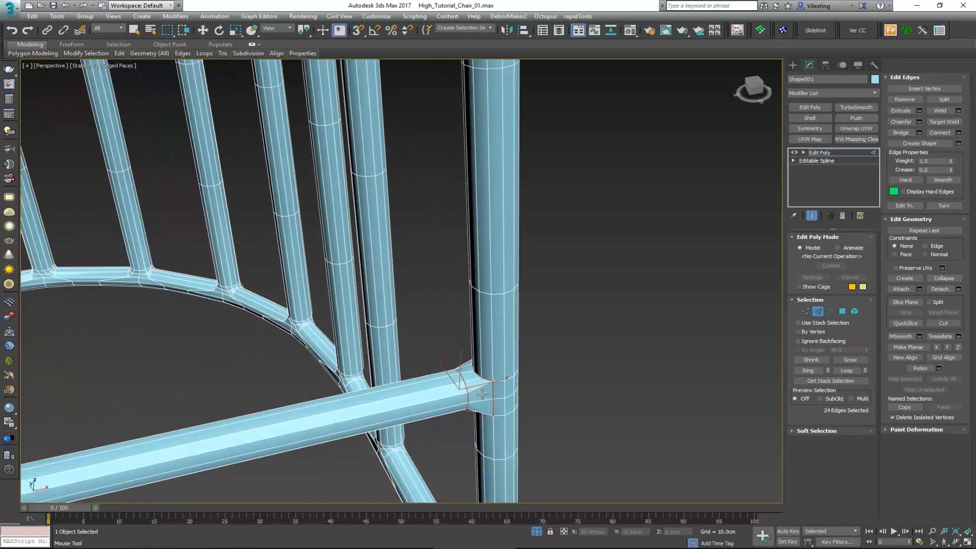
{"action": "left_click", "coordinate": [476, 392]}
{"action": "right_click", "coordinate": [455, 391]}
Step: Delete two rows of four polygons on the left front leg facing the lower crossbar's open end
{"action": "middle_click_drag", "start_coordinate": [367, 332], "coordinate": [467, 321]}
{"action": "scroll", "coordinate": [466, 321], "scroll_direction": "down", "scroll_amount": 5}
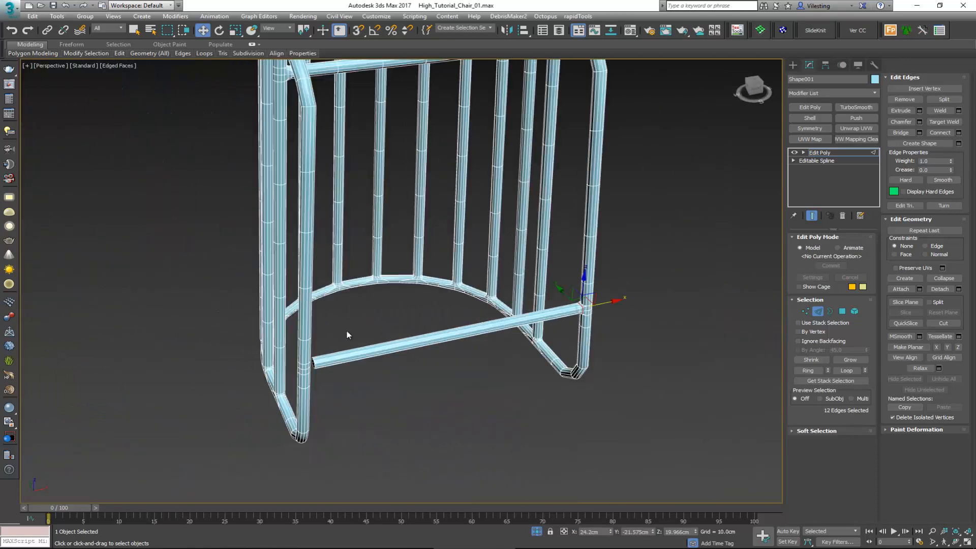
{"action": "key", "text": "3"}
{"action": "left_click_drag", "start_coordinate": [336, 358], "coordinate": [304, 381]}
{"action": "scroll", "coordinate": [304, 381], "scroll_direction": "down", "scroll_amount": 3}
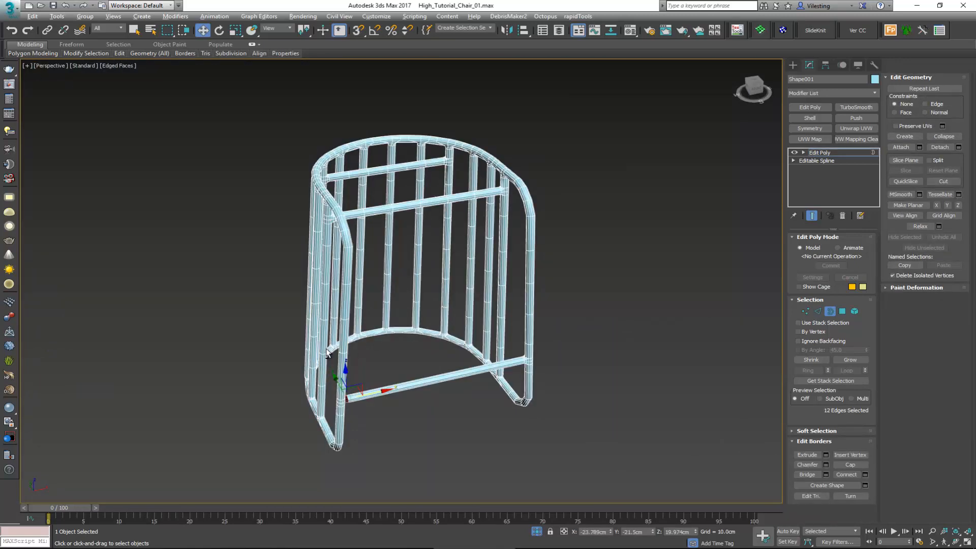
{"action": "scroll", "coordinate": [356, 382], "scroll_direction": "up", "scroll_amount": 10}
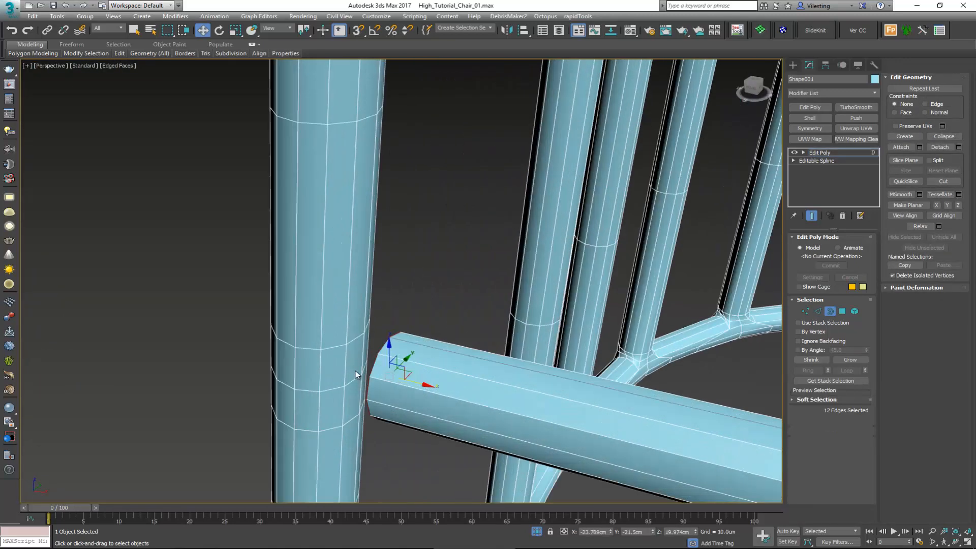
{"action": "key", "text": "4"}
{"action": "left_click", "coordinate": [355, 370]}
{"action": "middle_click_drag", "start_coordinate": [356, 370], "coordinate": [374, 280], "text": "alt"}
{"action": "left_click", "coordinate": [379, 355], "text": "ctrl"}
{"action": "left_click", "coordinate": [399, 353], "text": "ctrl"}
{"action": "left_click", "coordinate": [333, 355], "text": "ctrl"}
{"action": "left_click", "coordinate": [332, 393], "text": "ctrl"}
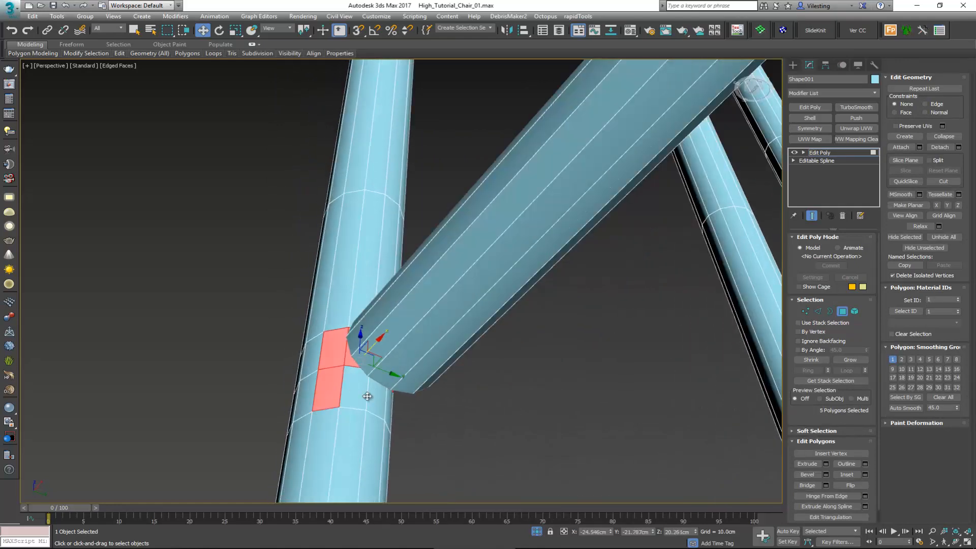
{"action": "left_click", "coordinate": [366, 396], "text": "ctrl"}
{"action": "left_click", "coordinate": [379, 406], "text": "ctrl"}
{"action": "left_click", "coordinate": [388, 410], "text": "ctrl"}
{"action": "key", "text": "Delete"}
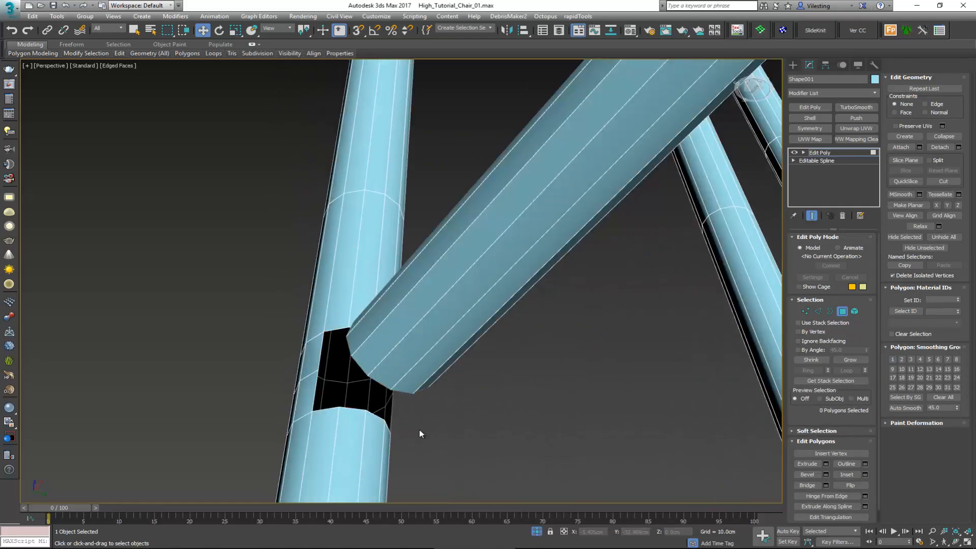
Step: Bridge the left front leg's opening to the open left end of the lower crossbar
{"action": "key", "text": "3"}
{"action": "left_click", "coordinate": [355, 377], "text": "ctrl"}
{"action": "middle_click_drag", "start_coordinate": [355, 377], "coordinate": [414, 429], "text": "alt"}
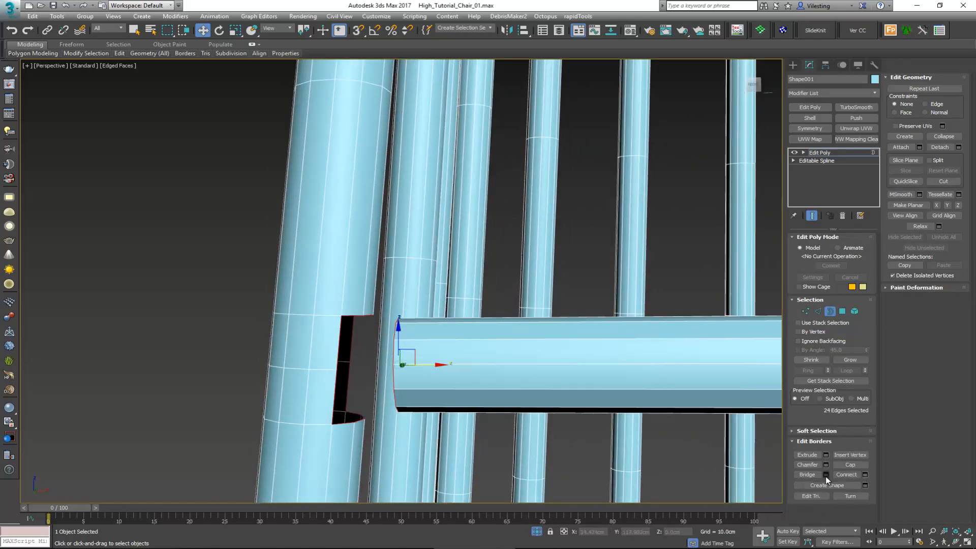
{"action": "left_click", "coordinate": [825, 475]}
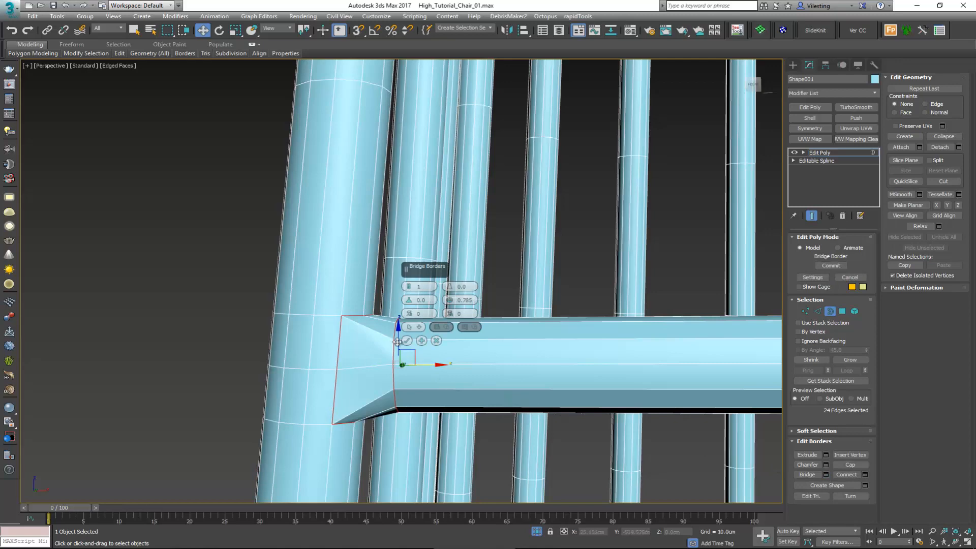
{"action": "left_click", "coordinate": [406, 340]}
Step: Insert an edge loop around the bridged joint between the lower crossbar and the left front leg
{"action": "middle_click_drag", "start_coordinate": [407, 340], "coordinate": [431, 317], "text": "alt"}
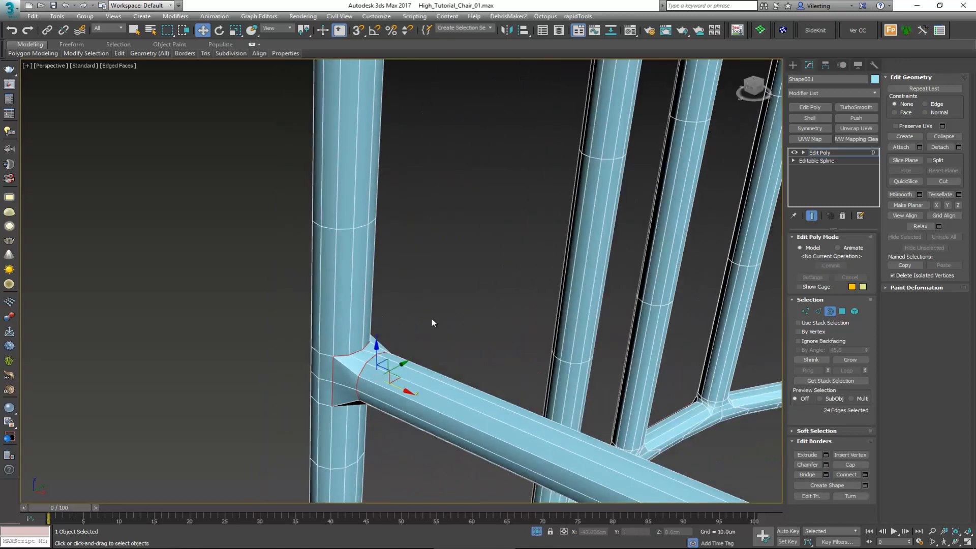
{"action": "left_click", "coordinate": [431, 317]}
{"action": "key", "text": "alt+c"}
{"action": "mouse_move", "coordinate": [346, 375]}
{"action": "middle_mouse_down", "text": "alt"}
{"action": "mouse_move", "coordinate": [371, 427]}
{"action": "mouse_move", "coordinate": [362, 376]}
{"action": "middle_mouse_up", "text": "alt"}
{"action": "key", "text": "2"}
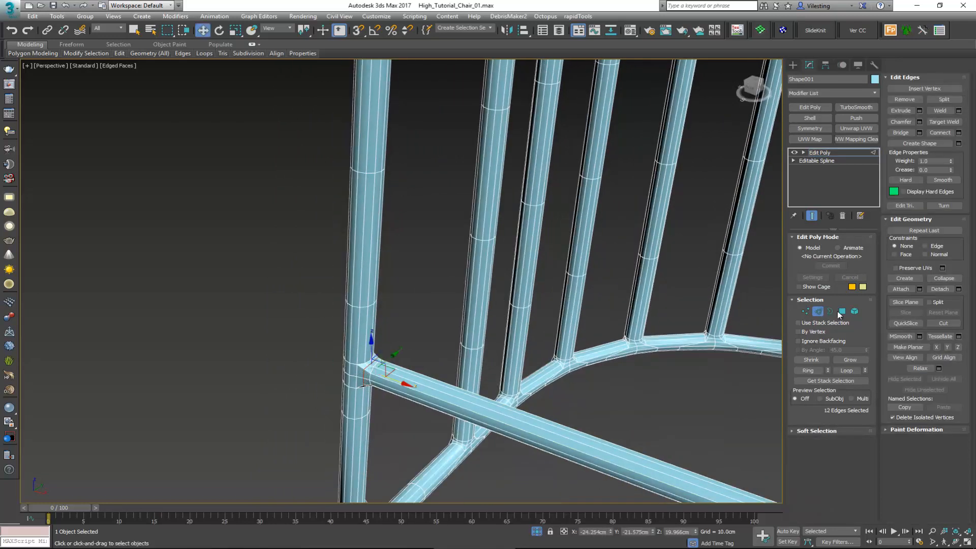
Step: Leave edge editing, apply TurboSmooth to the whole frame and check the smoothed tubes with and without edged faces
{"action": "left_click", "coordinate": [817, 311]}
{"action": "left_click", "coordinate": [855, 107]}
{"action": "mouse_move", "coordinate": [439, 318]}
{"action": "middle_mouse_down", "text": "alt"}
{"action": "mouse_move", "coordinate": [392, 312]}
{"action": "mouse_move", "coordinate": [387, 322]}
{"action": "mouse_move", "coordinate": [484, 305]}
{"action": "mouse_move", "coordinate": [381, 331]}
{"action": "mouse_move", "coordinate": [411, 324]}
{"action": "mouse_move", "coordinate": [392, 337]}
{"action": "middle_mouse_up", "text": "alt"}
{"action": "scroll", "coordinate": [393, 311], "scroll_direction": "down", "scroll_amount": 5}
{"action": "key", "text": "F4"}
{"action": "scroll", "coordinate": [405, 323], "scroll_direction": "up", "scroll_amount": 3}
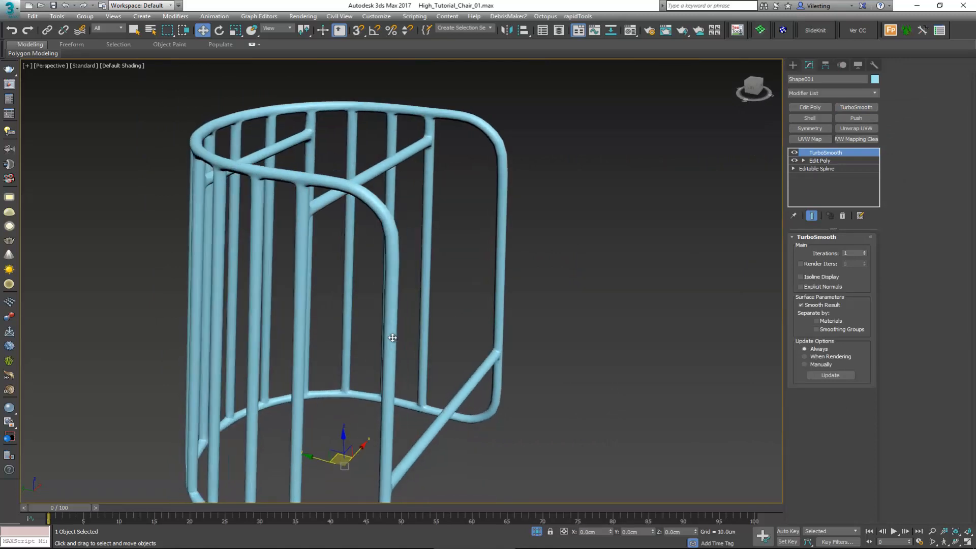
{"action": "key", "text": "F4"}
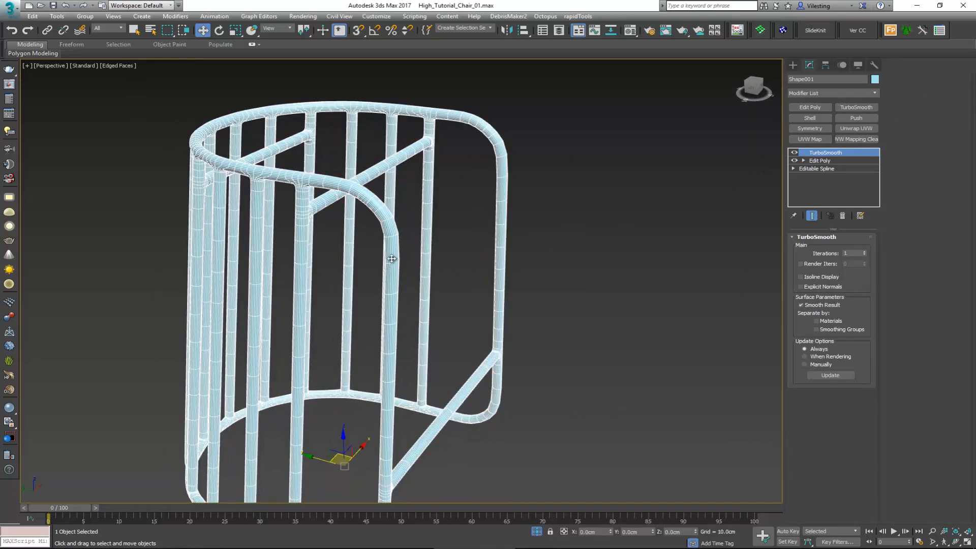
{"action": "middle_click_drag", "start_coordinate": [391, 259], "coordinate": [407, 218], "text": "alt"}
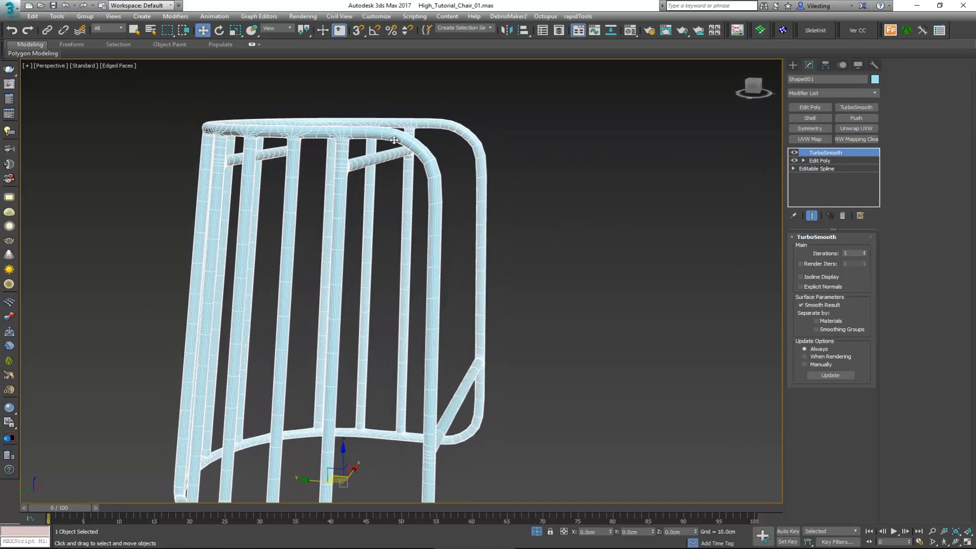
Step: Compare the frame with and without edged faces, and remove its TurboSmooth modifier
{"action": "key", "text": "F4"}
{"action": "key", "text": "F4"}
{"action": "left_click", "coordinate": [843, 216]}
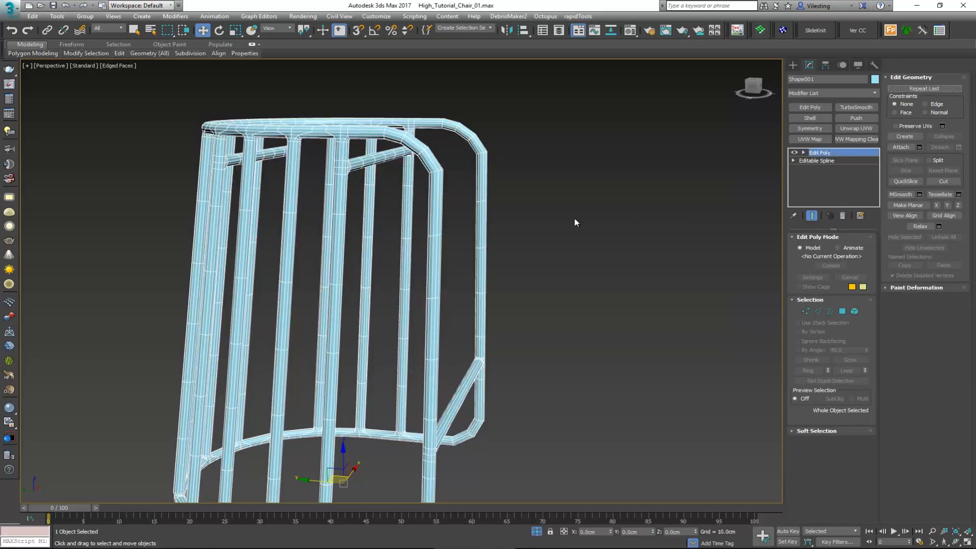
Step: Insert three edge loops along the bend at one upper front corner of the frame
{"action": "middle_click_drag", "start_coordinate": [575, 222], "coordinate": [440, 200]}
{"action": "scroll", "coordinate": [440, 199], "scroll_direction": "up", "scroll_amount": 5}
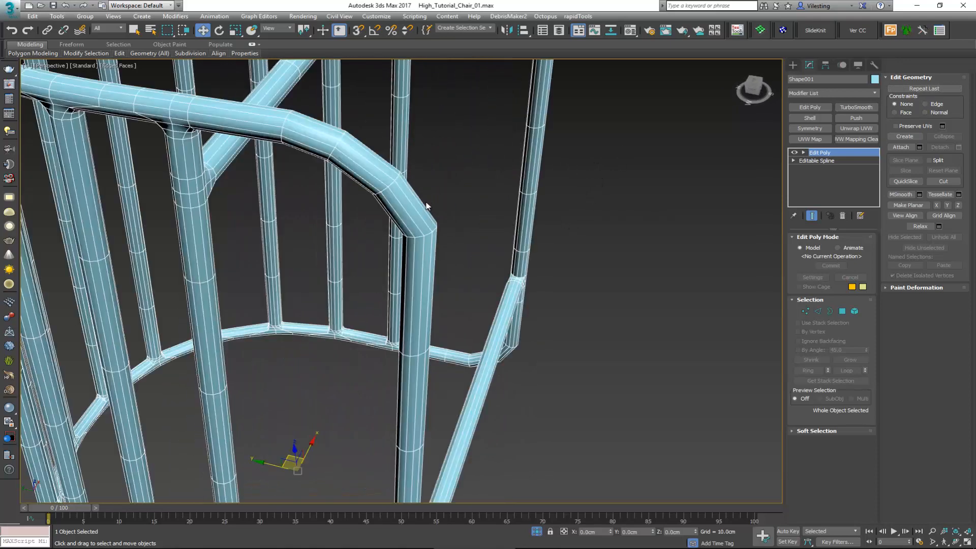
{"action": "left_click", "coordinate": [418, 210], "text": "shift"}
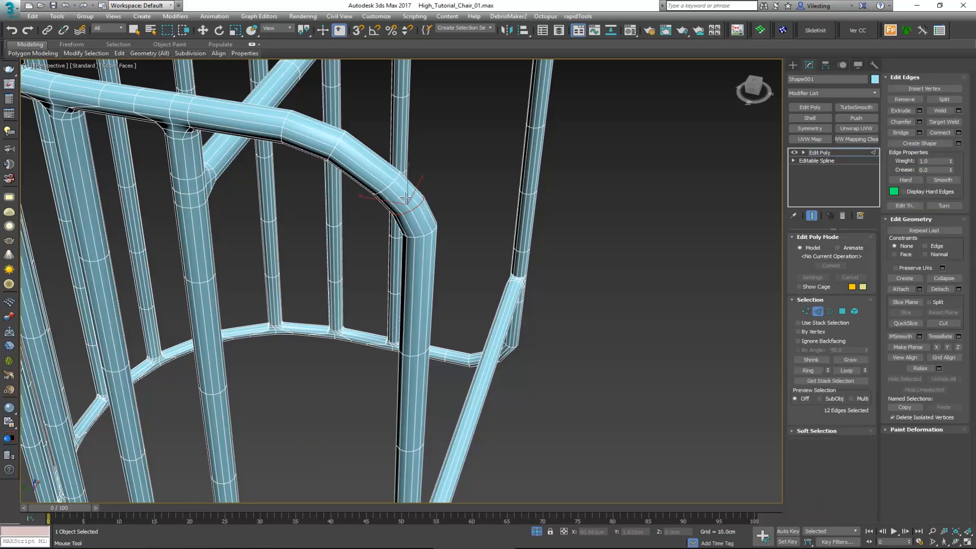
{"action": "left_click", "coordinate": [368, 163], "text": "shift"}
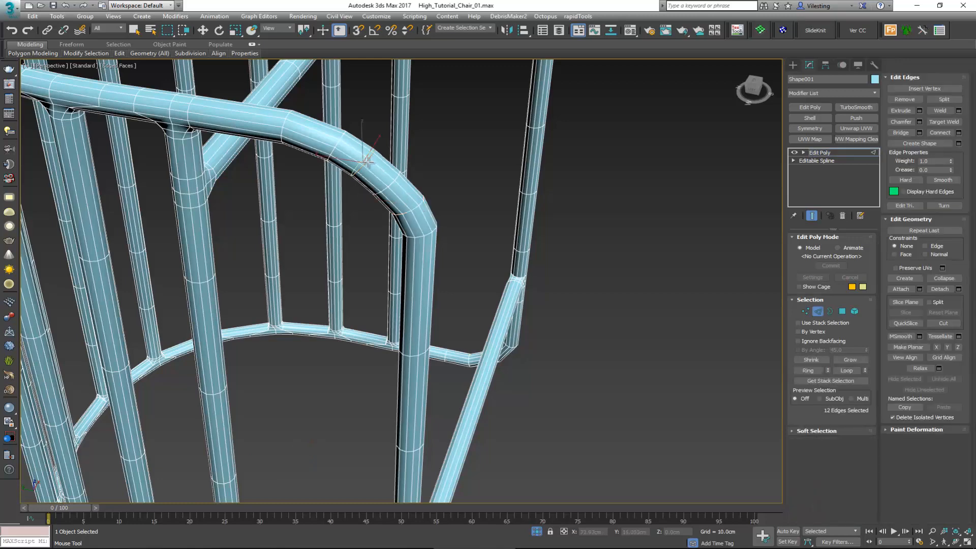
{"action": "left_click", "coordinate": [309, 140], "text": "shift"}
{"action": "scroll", "coordinate": [351, 163], "scroll_direction": "down", "scroll_amount": 5}
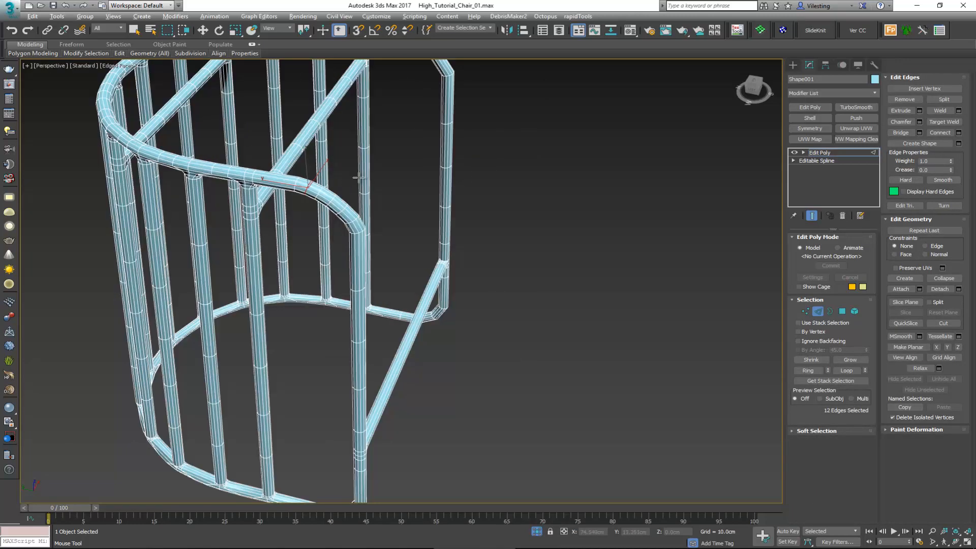
Step: Insert three matching edge loops along the bend at the opposite upper front corner of the frame
{"action": "middle_click_drag", "start_coordinate": [346, 173], "coordinate": [223, 157], "text": "alt"}
{"action": "middle_click_drag", "start_coordinate": [325, 209], "coordinate": [266, 205]}
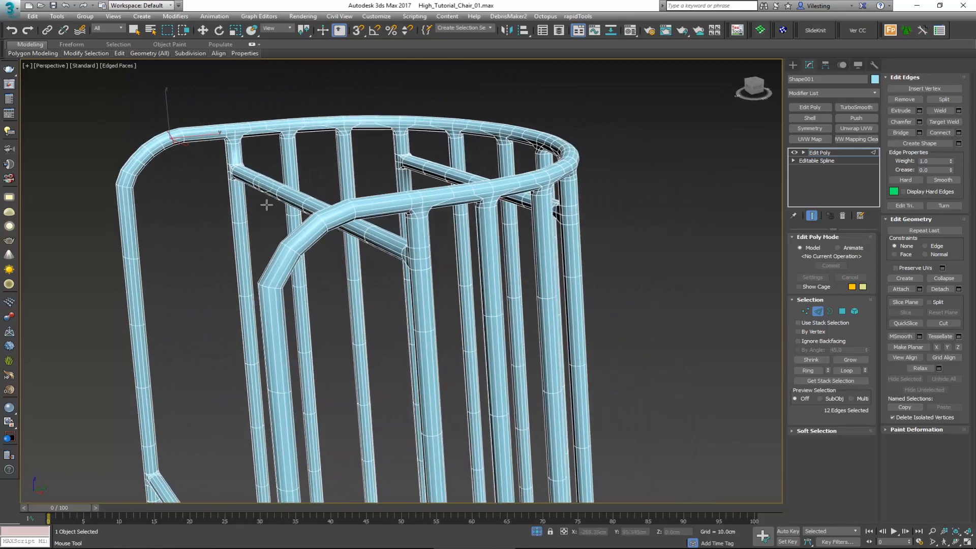
{"action": "left_click", "coordinate": [280, 271], "text": "shift"}
{"action": "left_click", "coordinate": [301, 237], "text": "shift"}
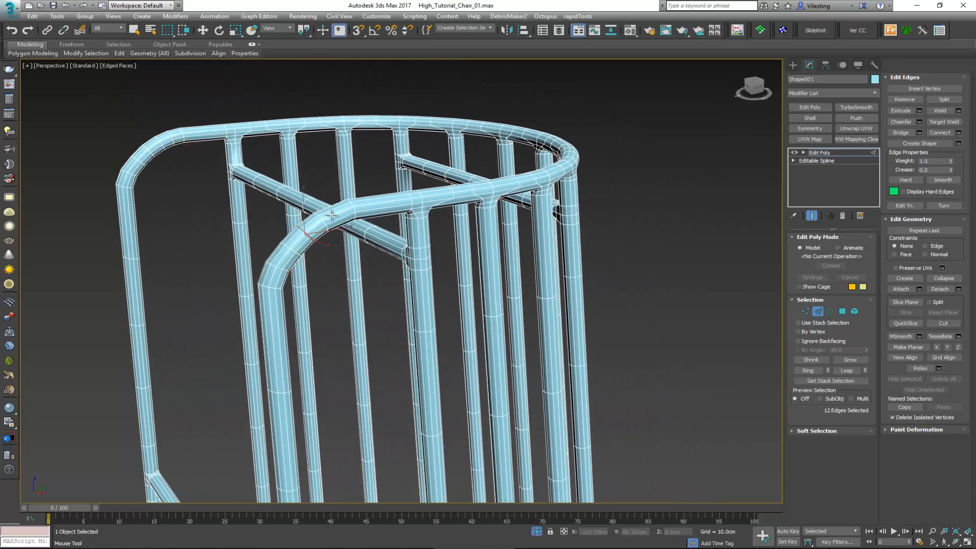
{"action": "left_click", "coordinate": [332, 215], "text": "shift"}
Step: Insert edge loops along the bends at both lower front corners of the frame and leave edge editing
{"action": "middle_click_drag", "start_coordinate": [362, 346], "coordinate": [351, 147]}
{"action": "scroll", "coordinate": [351, 162], "scroll_direction": "down", "scroll_amount": 5}
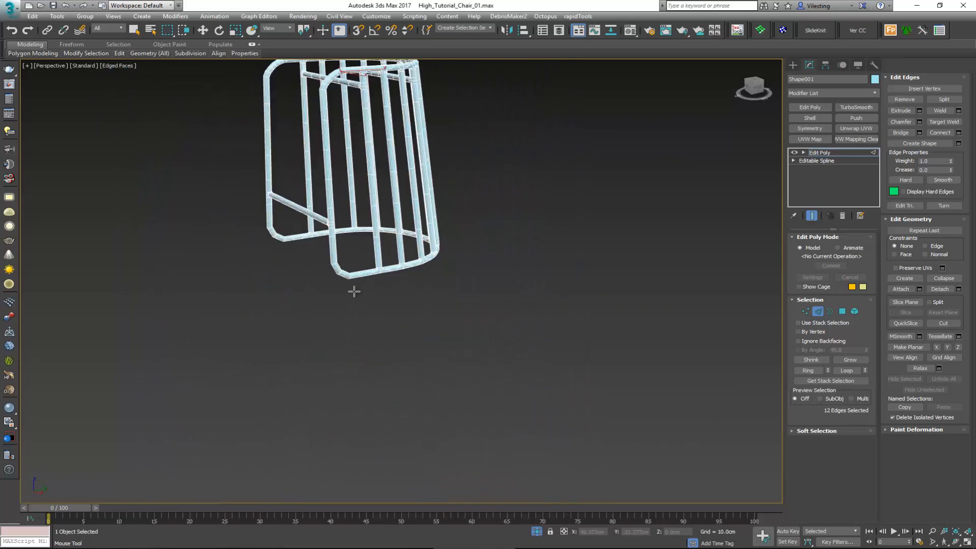
{"action": "scroll", "coordinate": [350, 275], "scroll_direction": "up", "scroll_amount": 5}
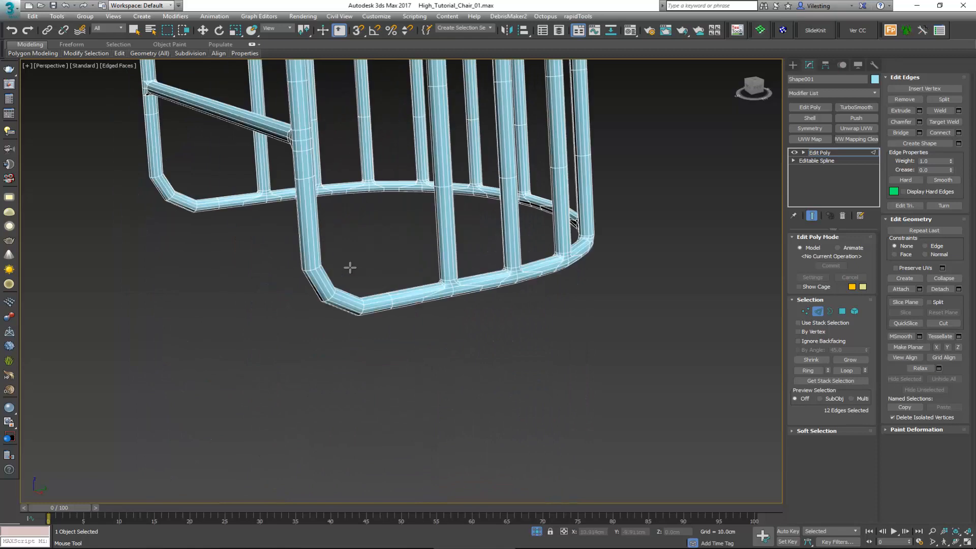
{"action": "left_click", "coordinate": [328, 287], "text": "shift"}
{"action": "middle_click_drag", "start_coordinate": [349, 288], "coordinate": [494, 284], "text": "alt"}
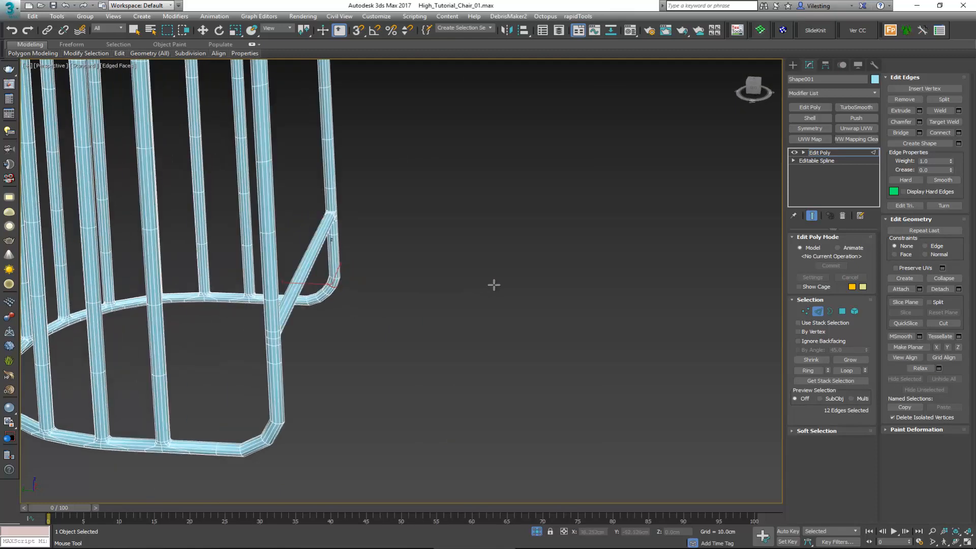
{"action": "left_click", "coordinate": [279, 423], "text": "shift"}
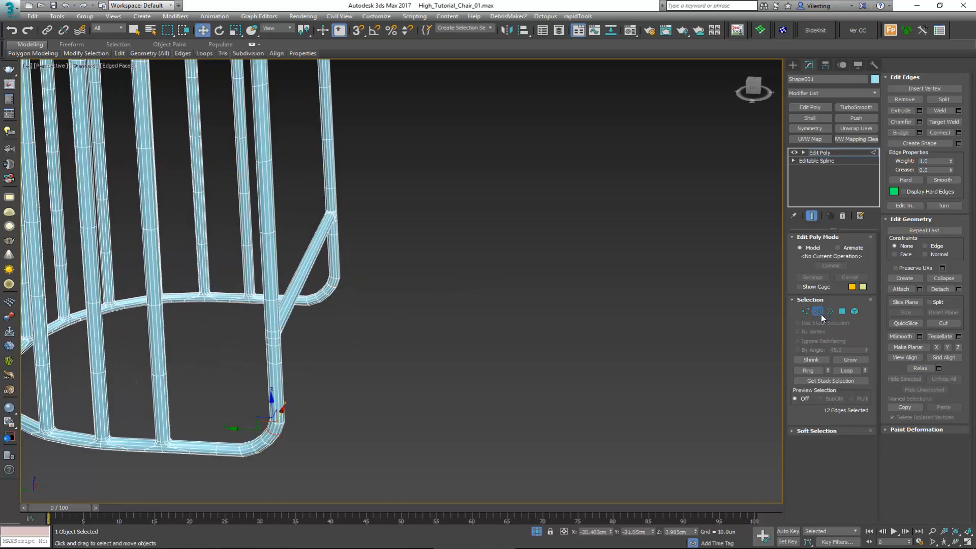
{"action": "left_click", "coordinate": [819, 311]}
Step: Deselect the frame, end its isolation and inspect the whole stool without edged faces
{"action": "middle_click_drag", "start_coordinate": [291, 264], "coordinate": [344, 291]}
{"action": "scroll", "coordinate": [380, 289], "scroll_direction": "down", "scroll_amount": 5}
{"action": "left_click", "coordinate": [544, 273]}
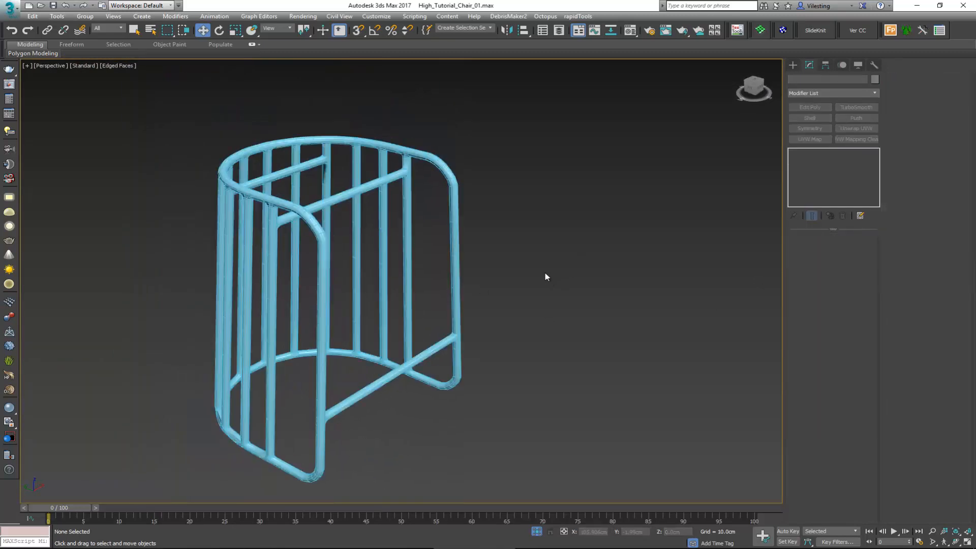
{"action": "right_click", "coordinate": [531, 232]}
{"action": "left_click", "coordinate": [567, 168]}
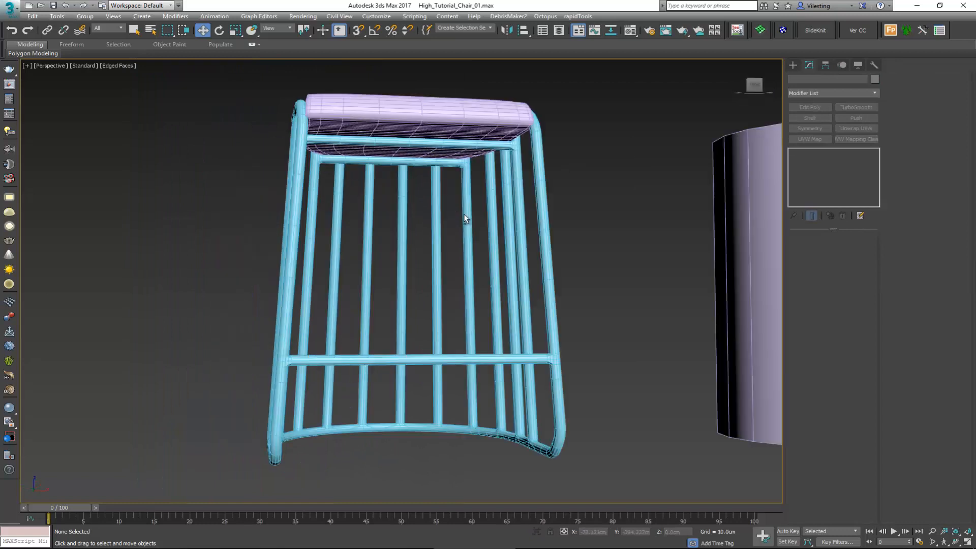
{"action": "mouse_move", "coordinate": [464, 214]}
{"action": "middle_mouse_down", "text": "alt"}
{"action": "mouse_move", "coordinate": [492, 231]}
{"action": "mouse_move", "coordinate": [468, 227]}
{"action": "mouse_move", "coordinate": [436, 245]}
{"action": "mouse_move", "coordinate": [379, 239]}
{"action": "mouse_move", "coordinate": [430, 230]}
{"action": "mouse_move", "coordinate": [379, 229]}
{"action": "mouse_move", "coordinate": [384, 245]}
{"action": "middle_mouse_up", "text": "alt"}
{"action": "key", "text": "F4"}
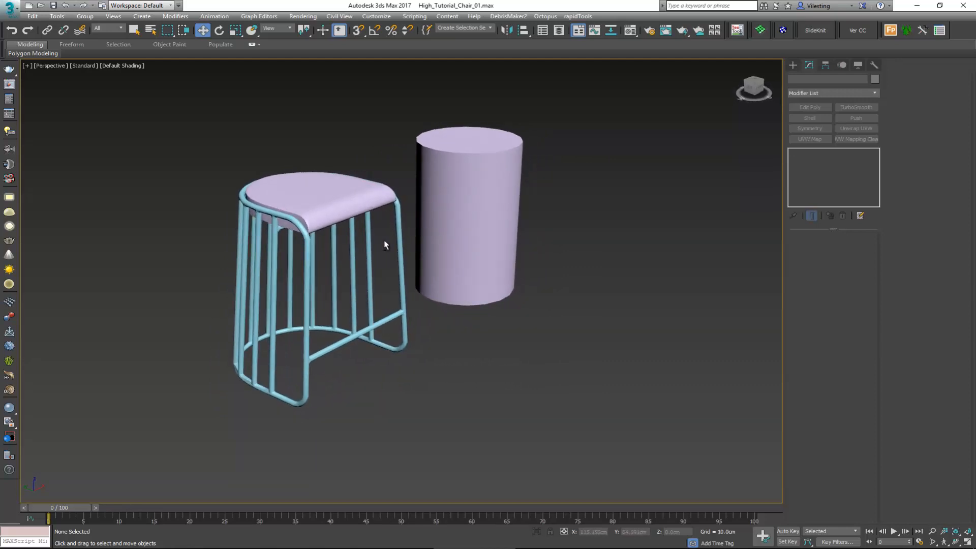